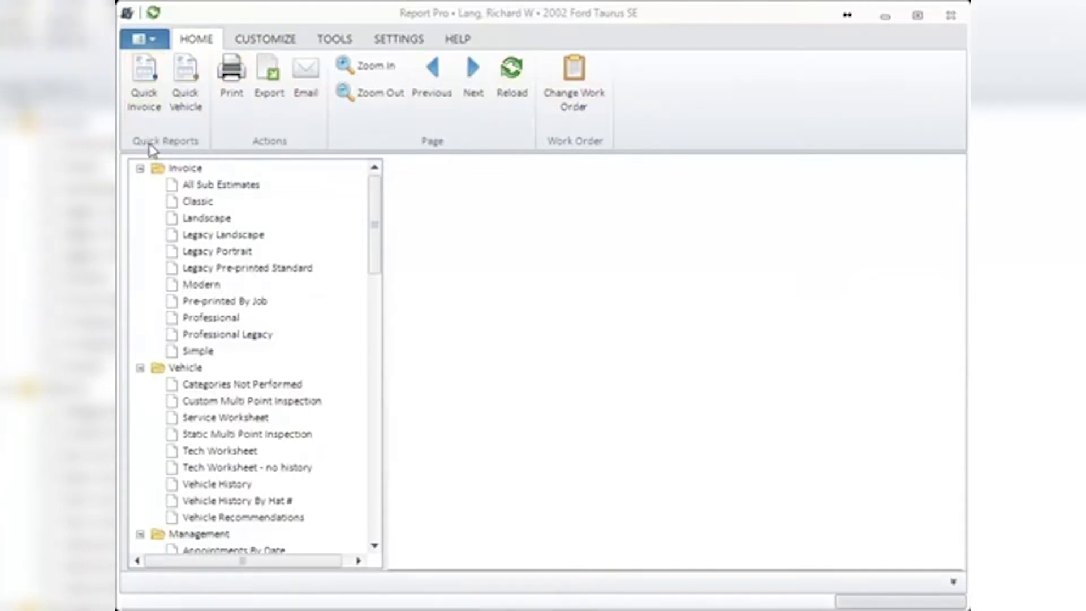
- Preview the quick invoice and quick vehicle reports, finishing on the Modern invoice report
left_click(144, 77)
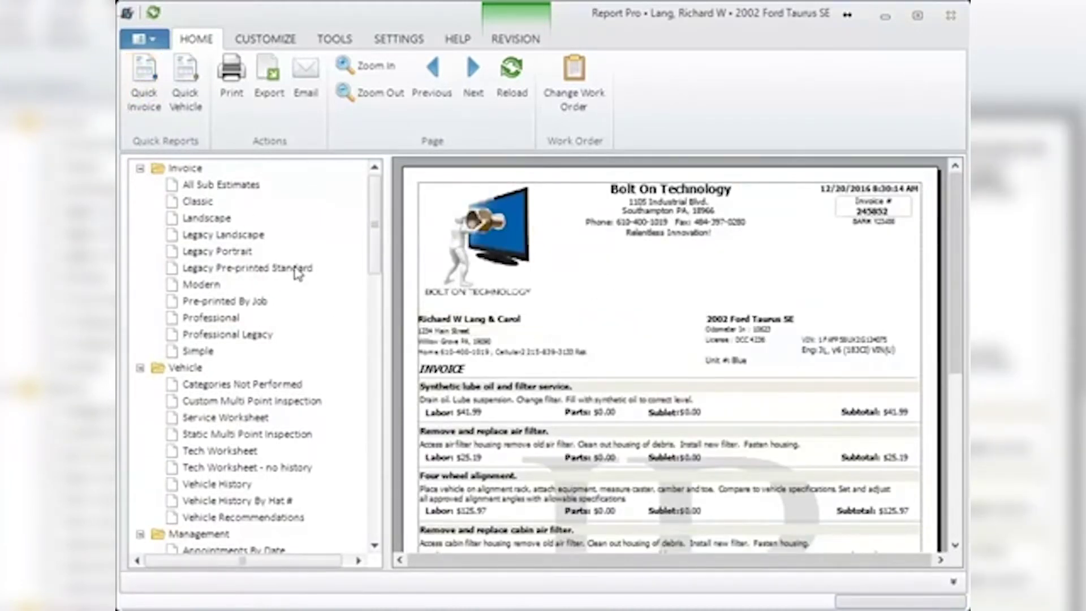
left_click(186, 82)
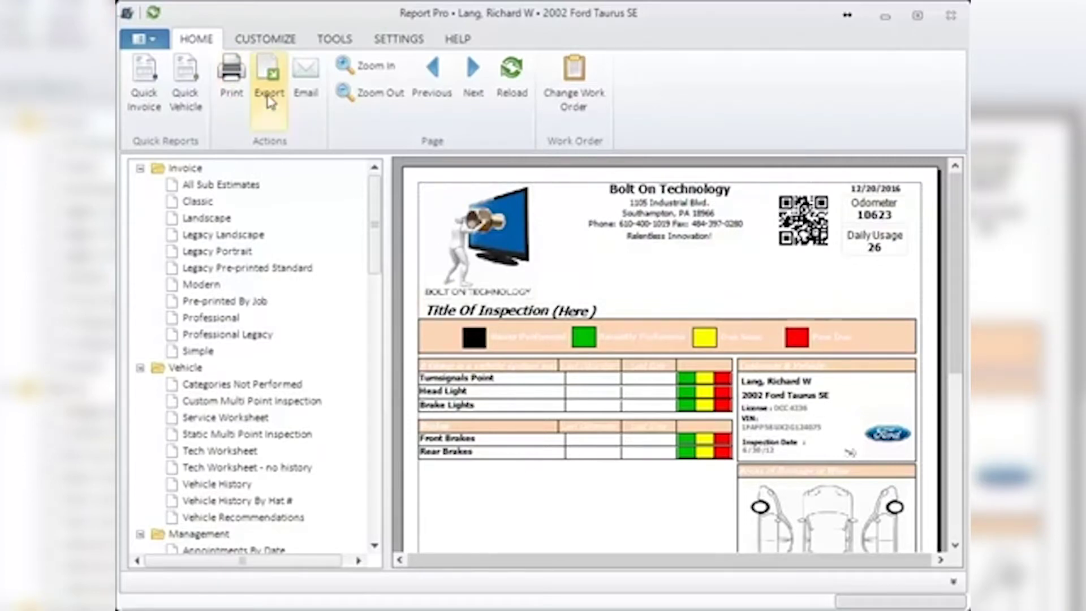
left_click(224, 283)
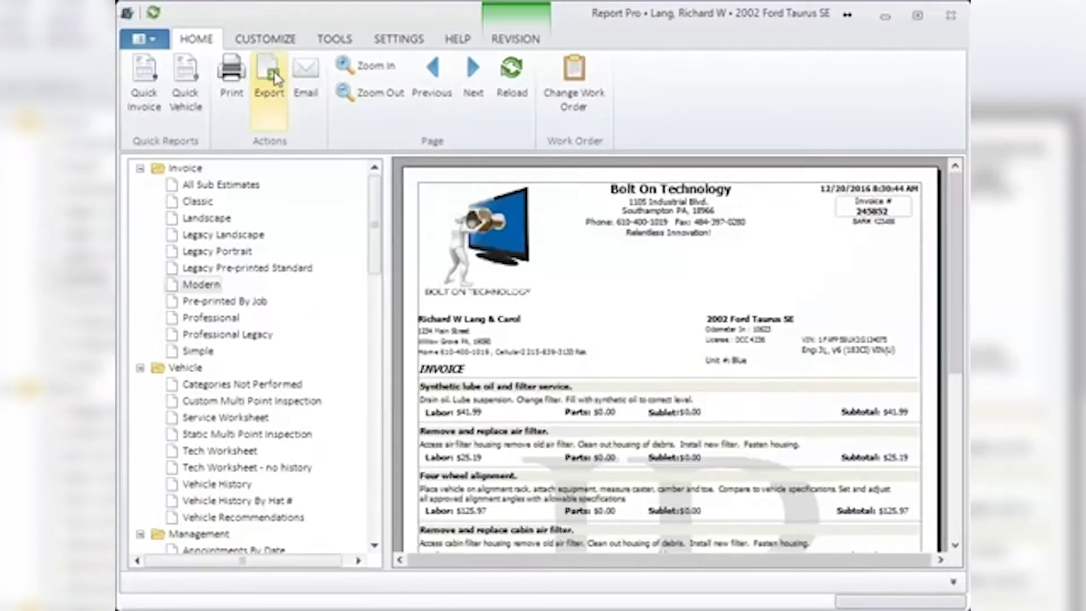
- Try to export the Modern invoice as a PDF without a file name, and dismiss the export
left_click(274, 77)
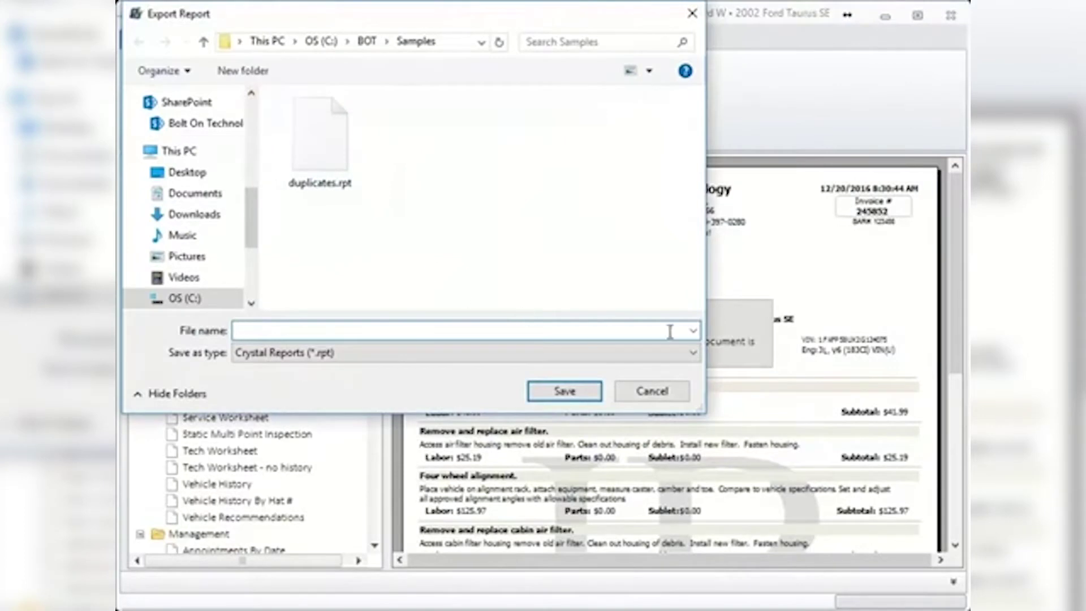
left_click(701, 354)
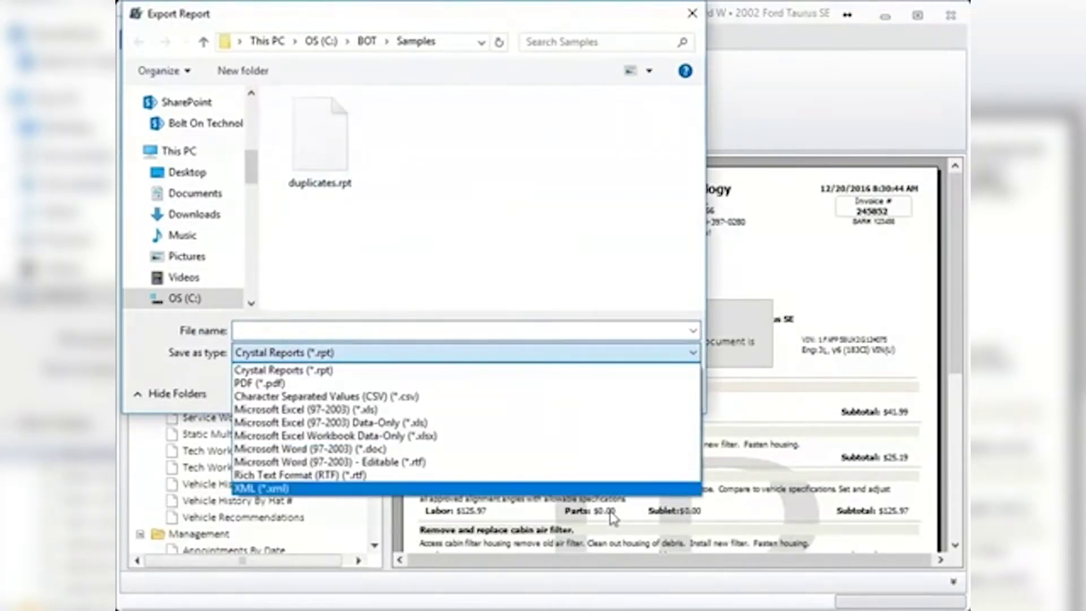
left_click(596, 386)
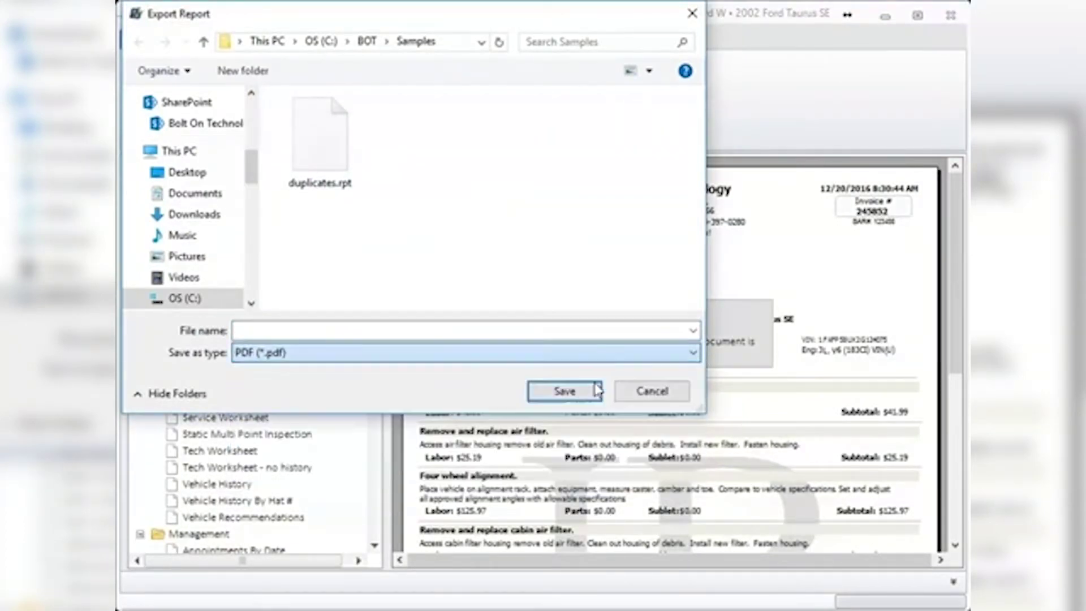
left_click(563, 394)
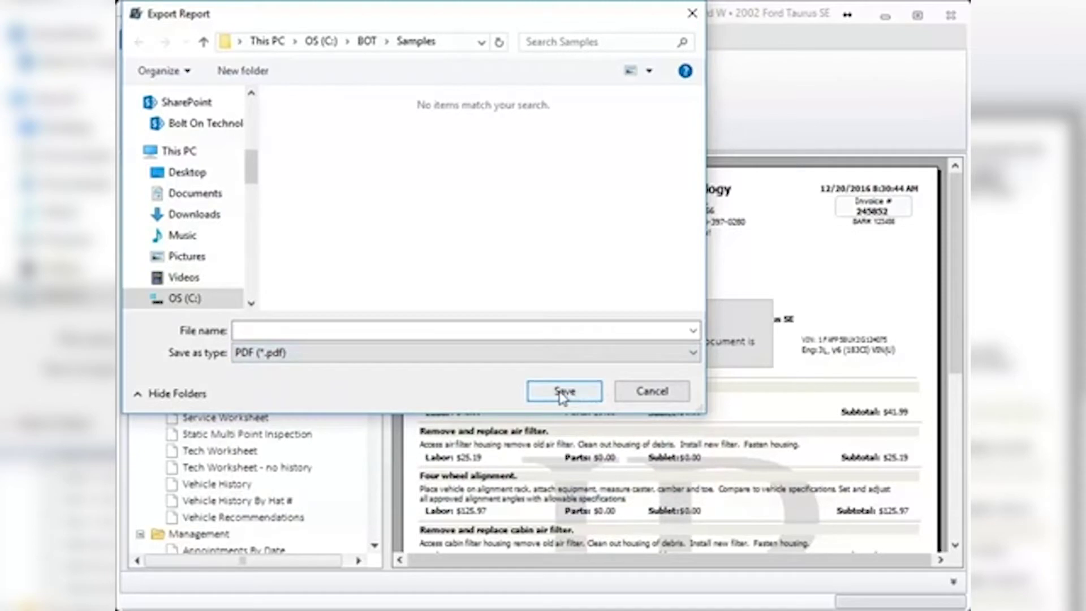
left_click(697, 13)
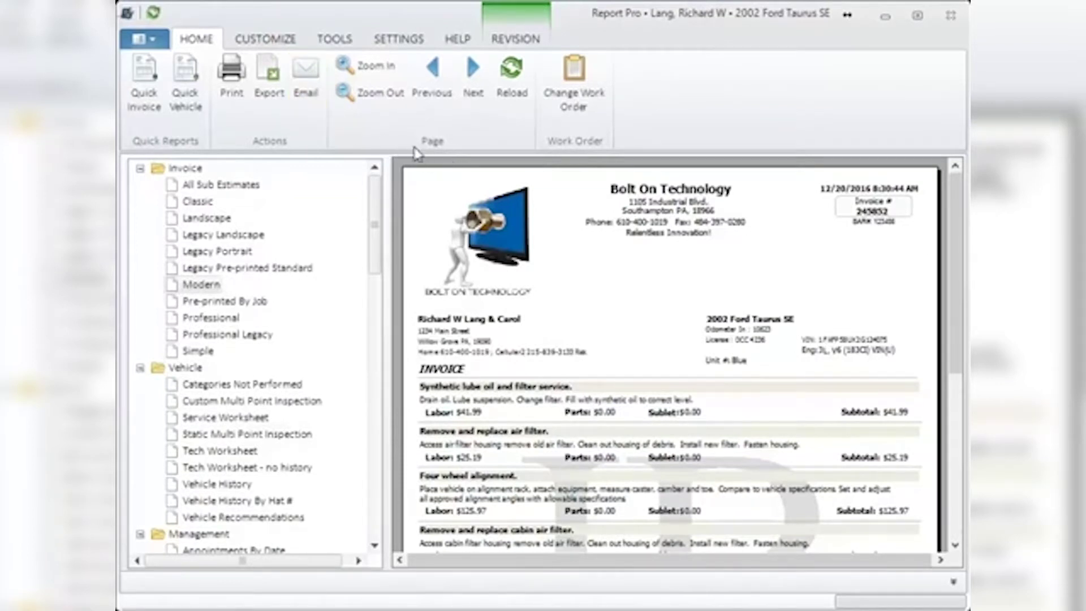
- Examine both pages of the Modern invoice, checking the whole-page view and the enlarged view
left_click(343, 94)
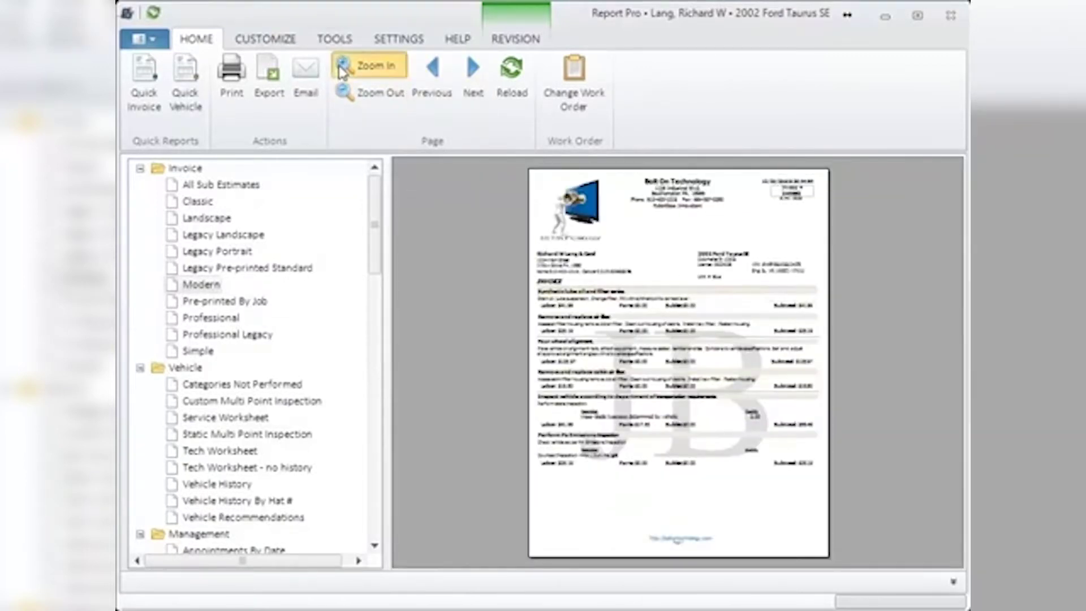
left_click(344, 65)
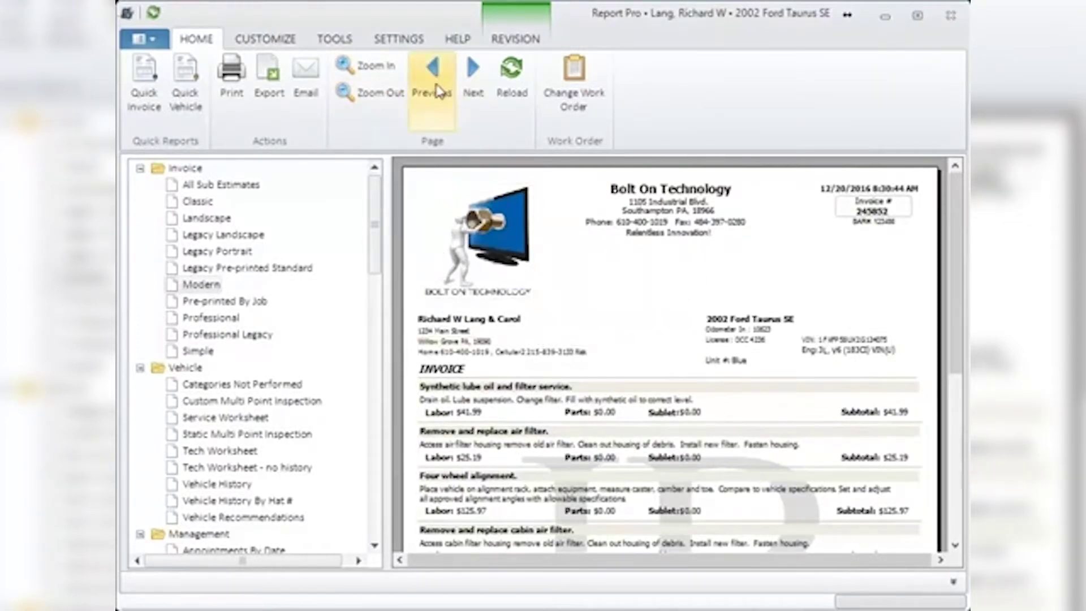
left_click(464, 76)
scroll(651, 381, "down", 10)
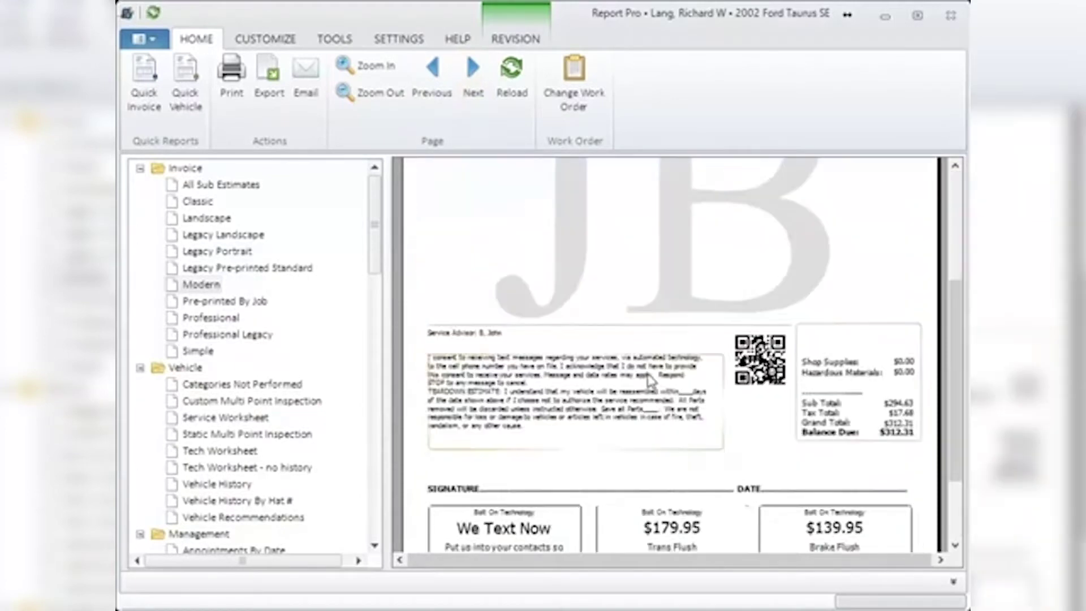
left_click(432, 79)
scroll(630, 502, "down", 5)
scroll(630, 504, "down", 5)
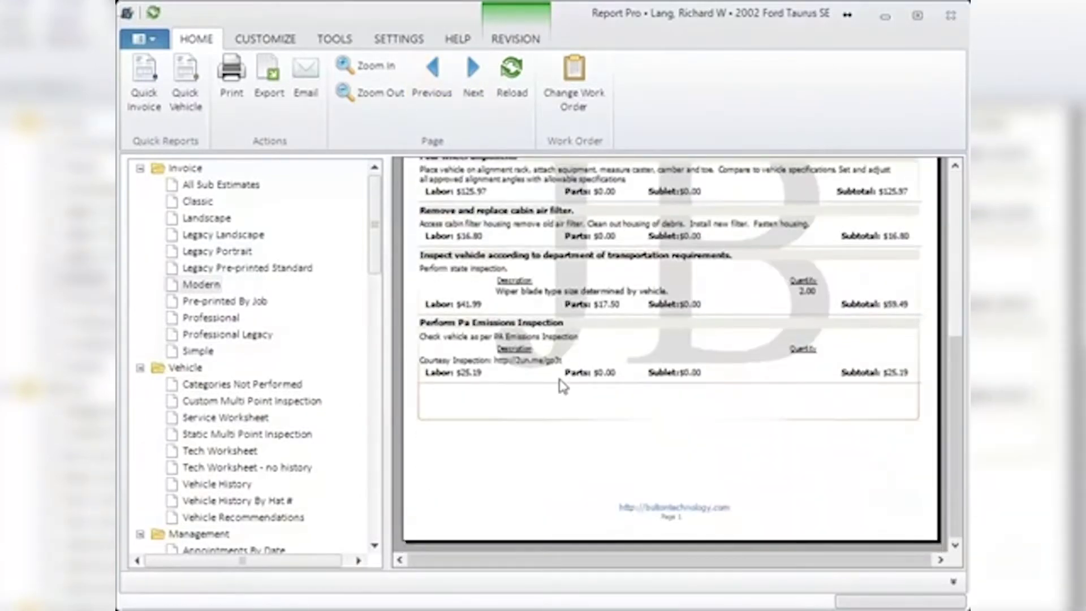
- View the invoice's second page at whole-page size and reload the report
left_click(347, 93)
left_click(475, 80)
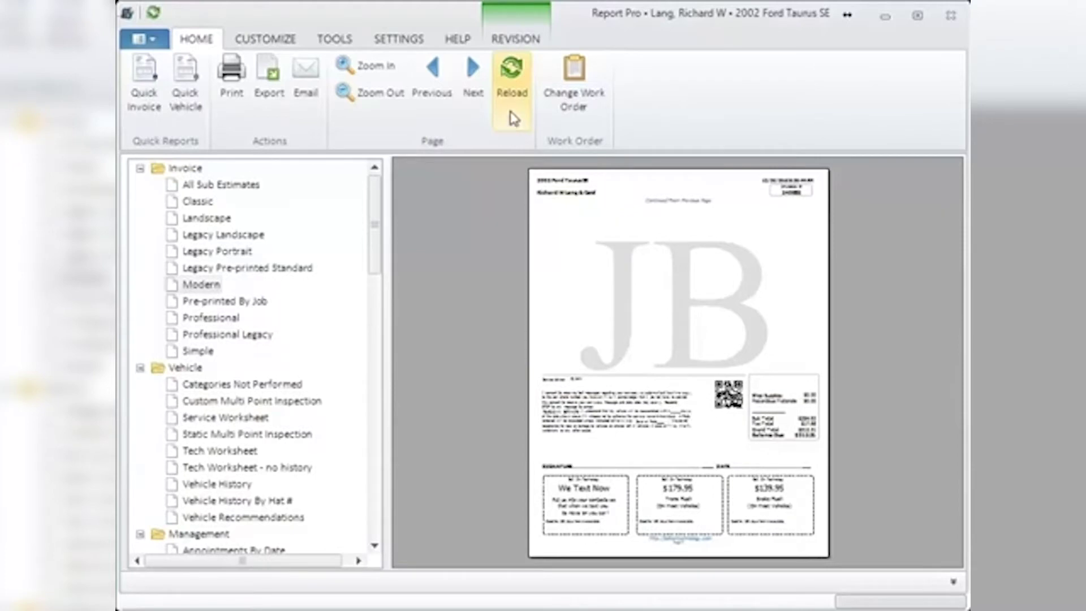
left_click(513, 85)
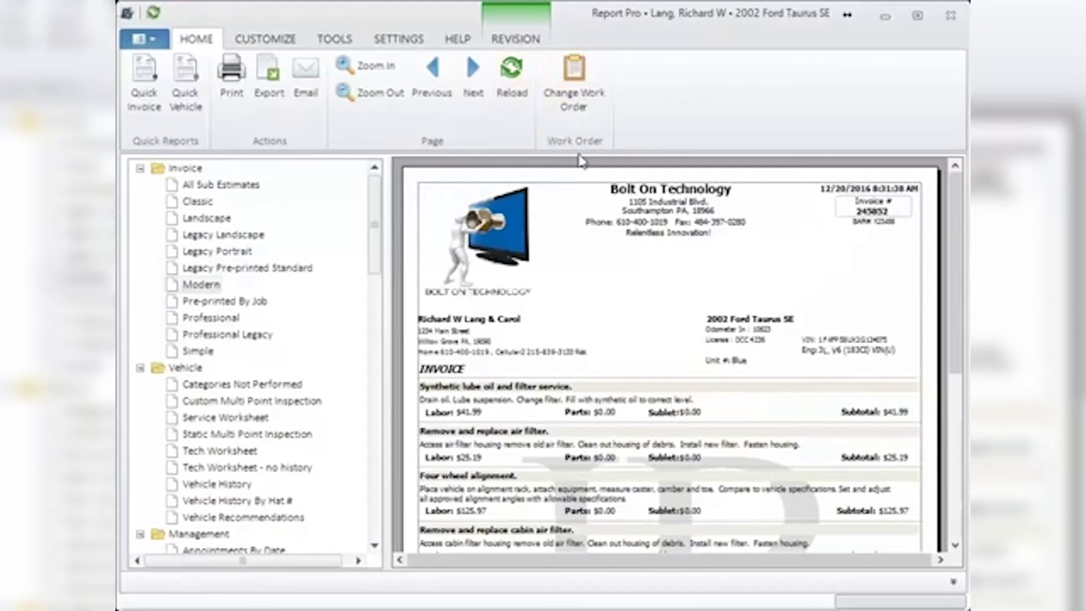
- Select the in-progress repair order for the 2002 Ford Taurus SE and display its Modern invoice
left_click(583, 75)
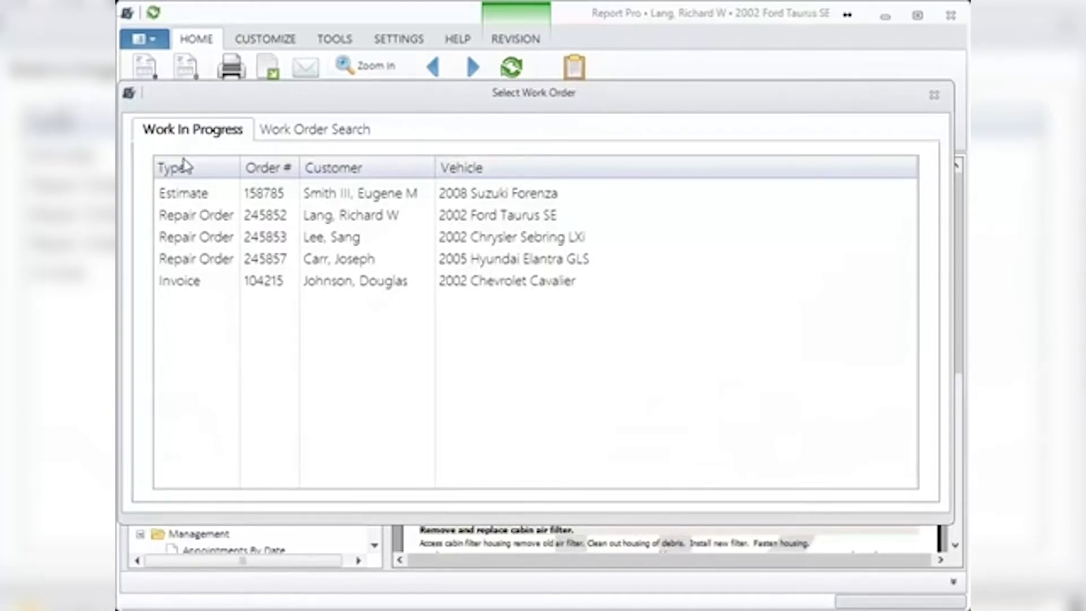
left_click(209, 218)
double_click(210, 217)
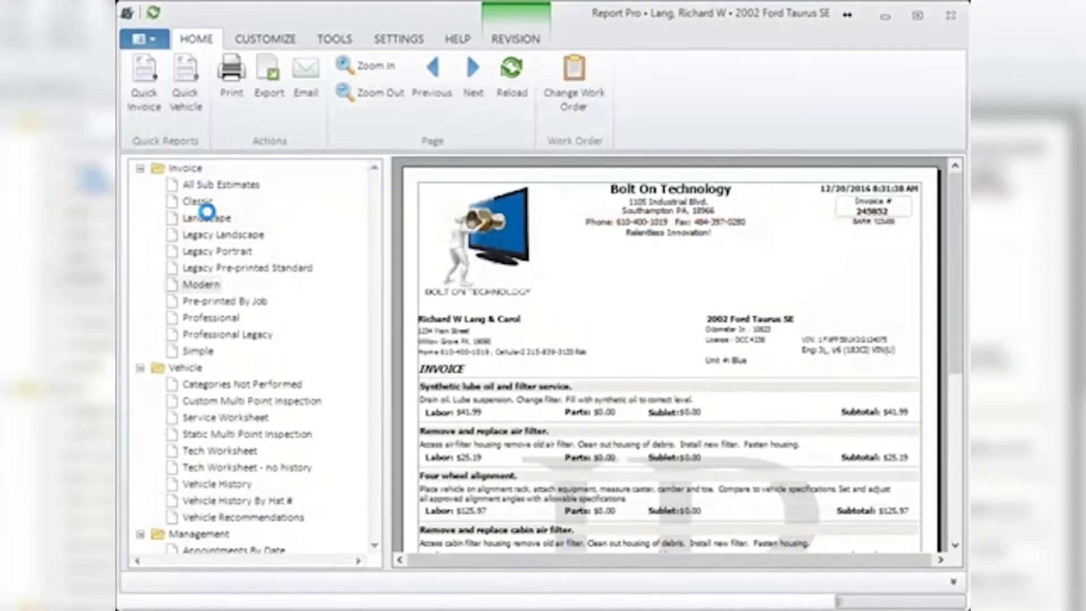
left_click(202, 284)
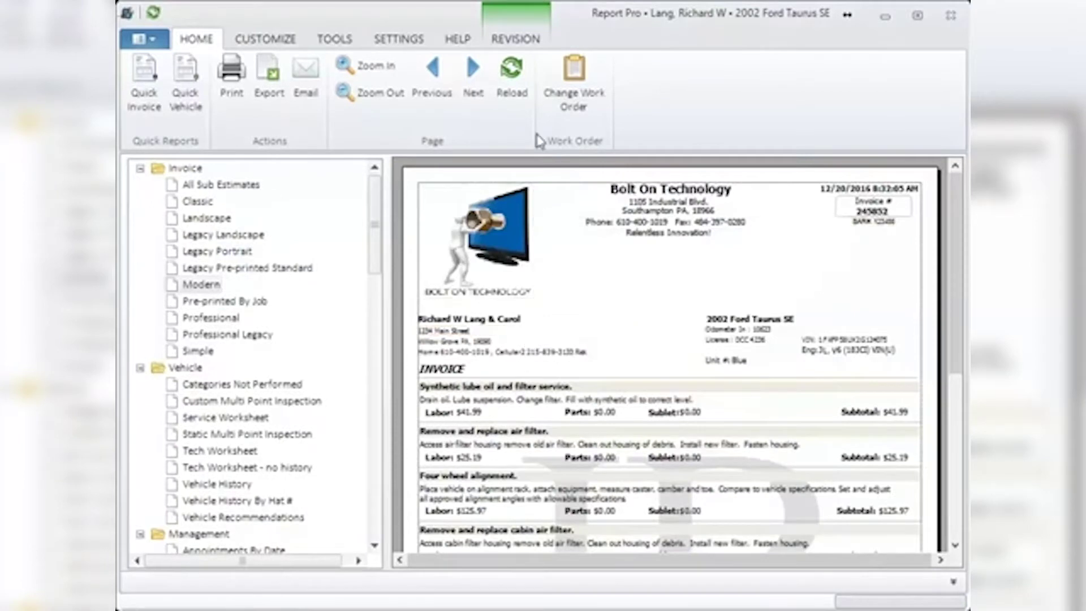
- Search all work orders by the customer's surname
left_click(574, 76)
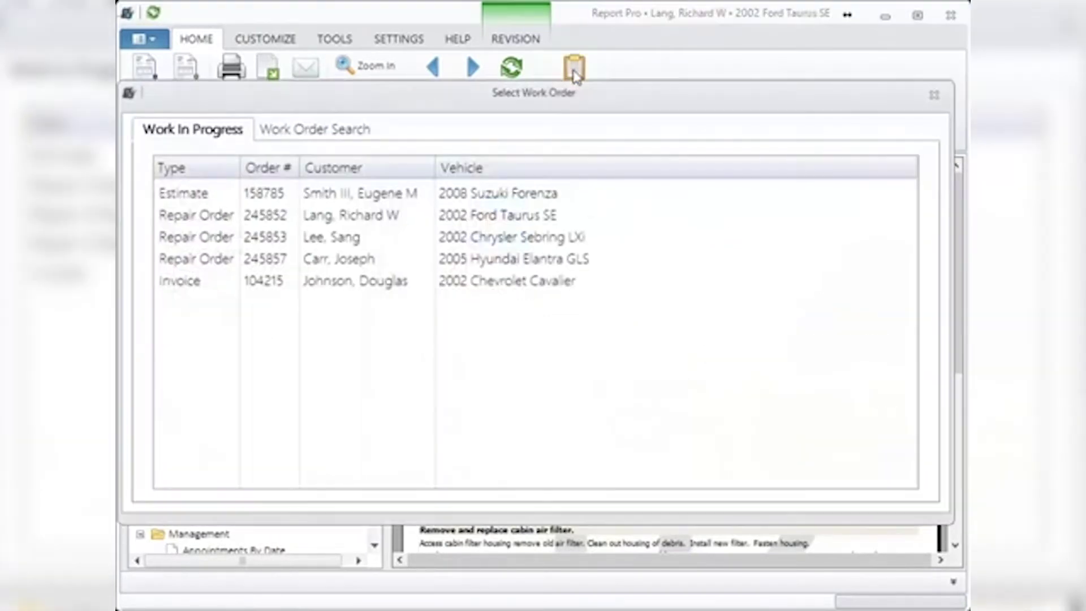
left_click(331, 136)
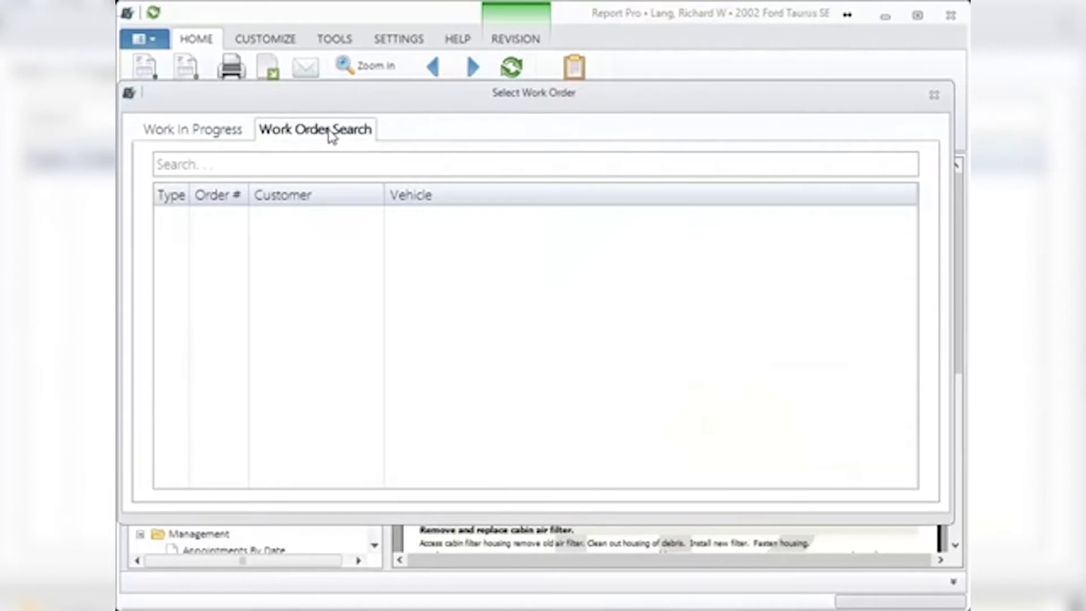
left_click(274, 161)
type("Burkhause")
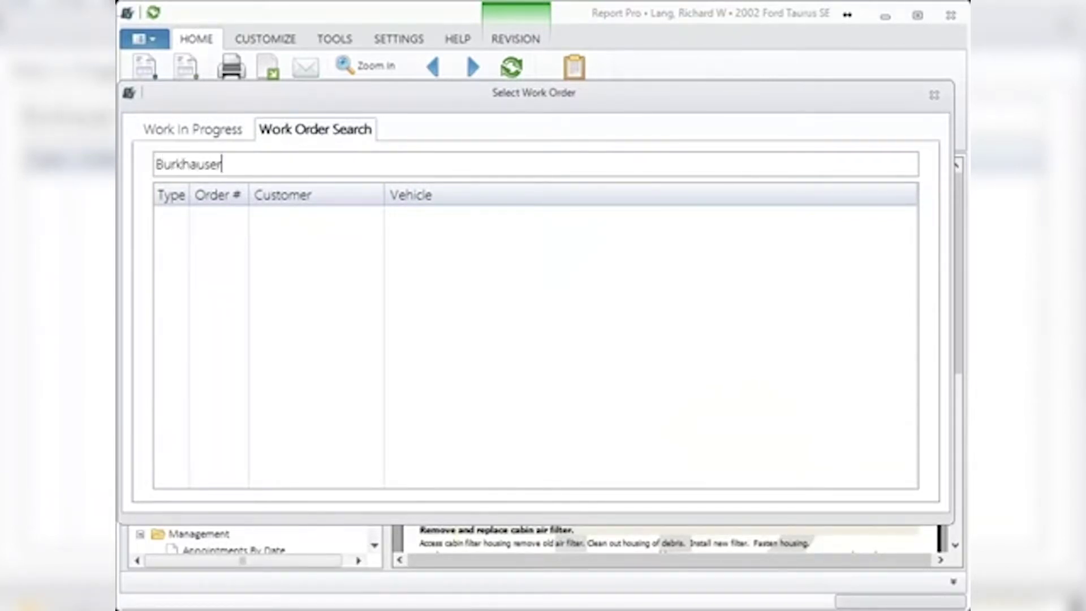
type("r")
key("Return")
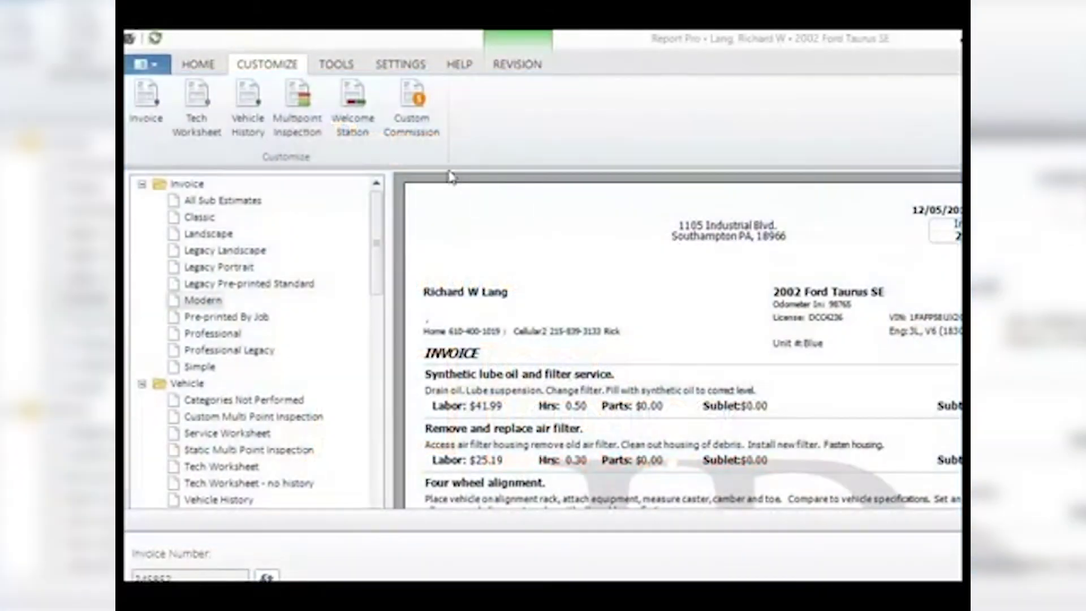
- Enable the logo in the invoice header customization and set it to shoplogo.png from the BOT BETA folder
left_click(150, 106)
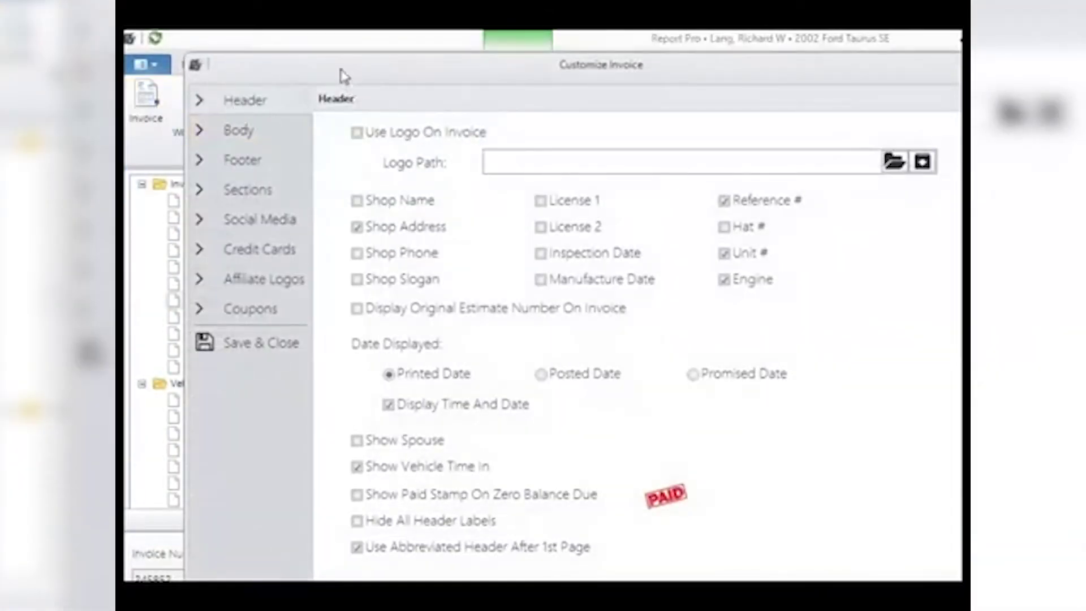
left_click_drag(349, 79, 294, 57)
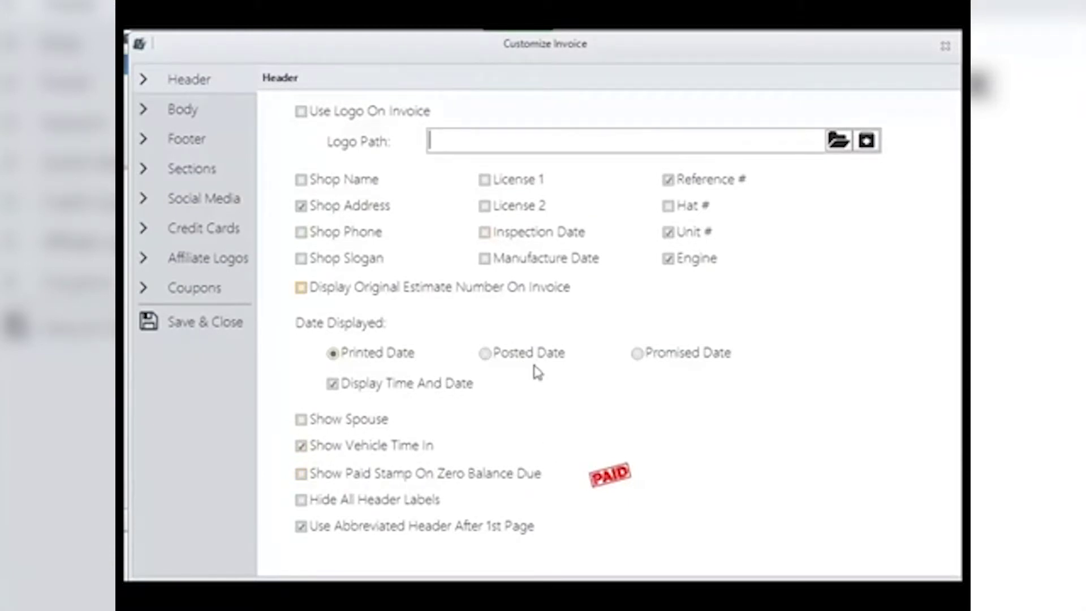
left_click(303, 112)
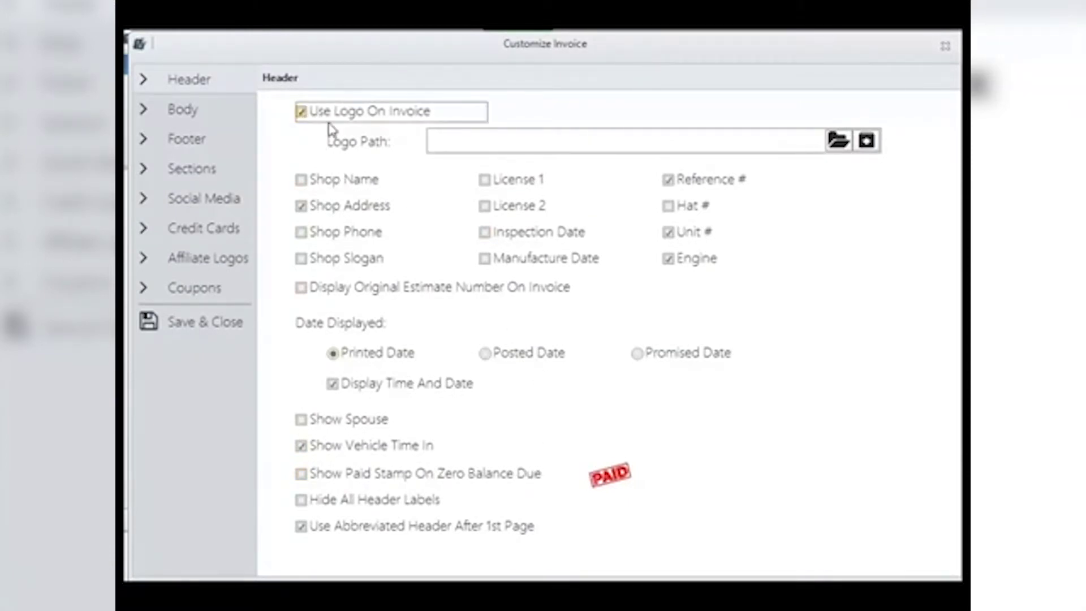
left_click(846, 142)
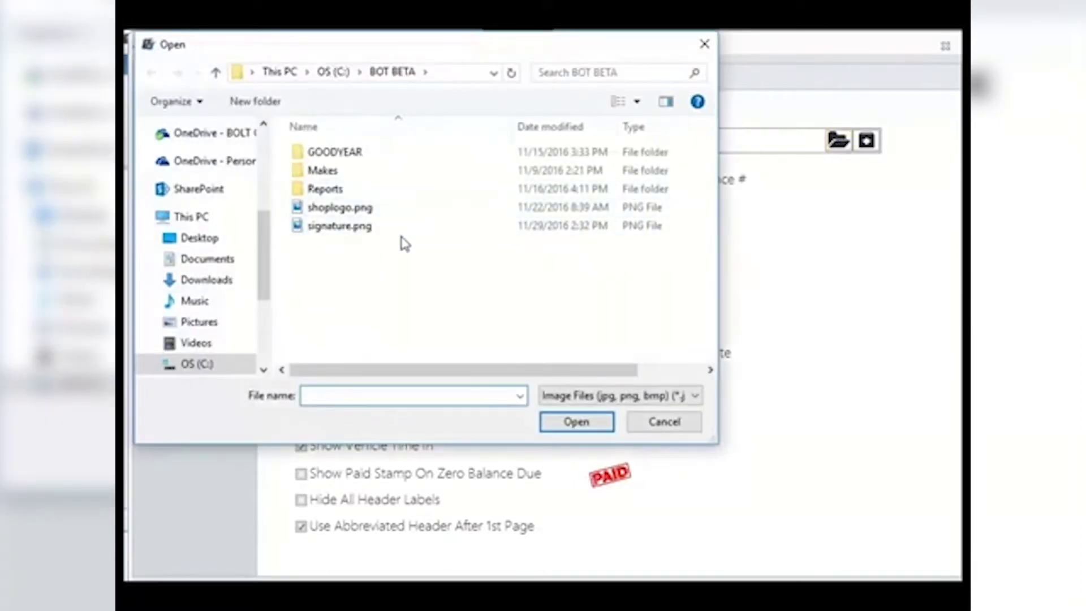
left_click(365, 210)
double_click(365, 210)
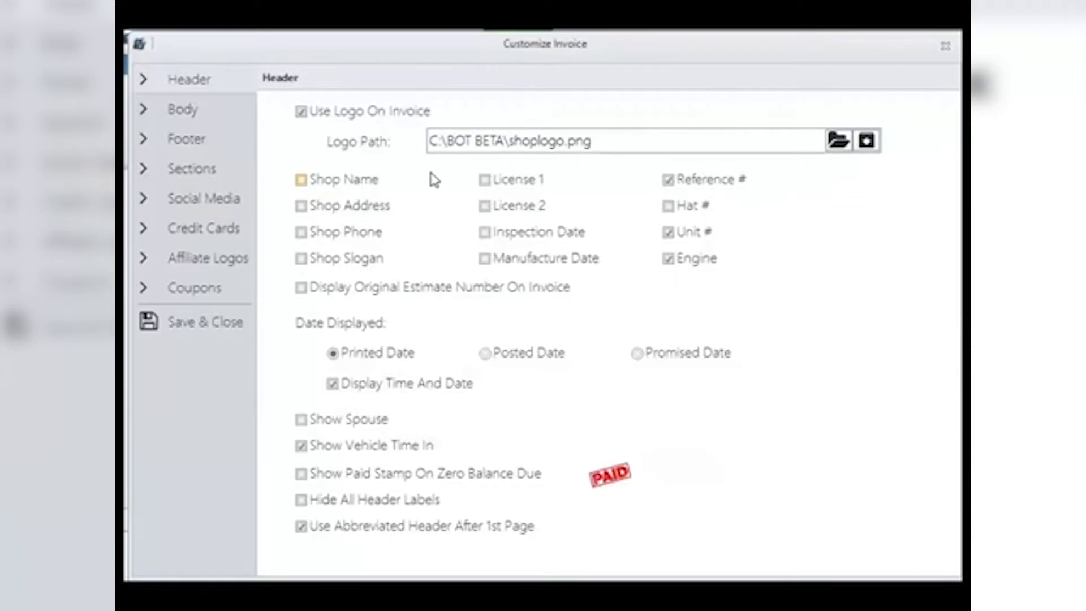
- Replace the invoice logo with BoltOnTechnology.png from the C:\BOT NAPA\Samples folder
left_click(840, 141)
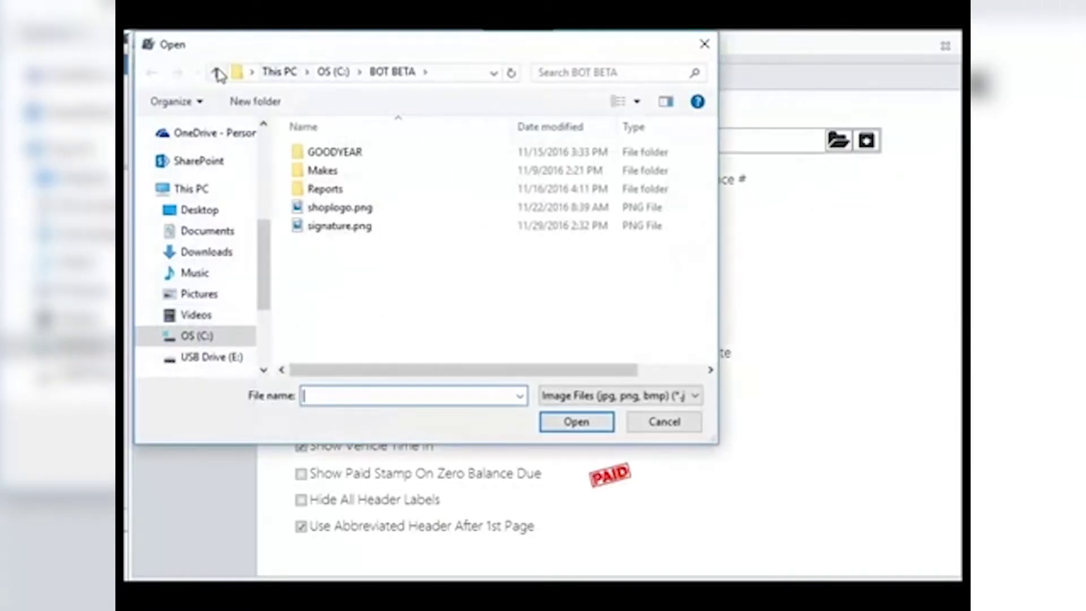
left_click(217, 72)
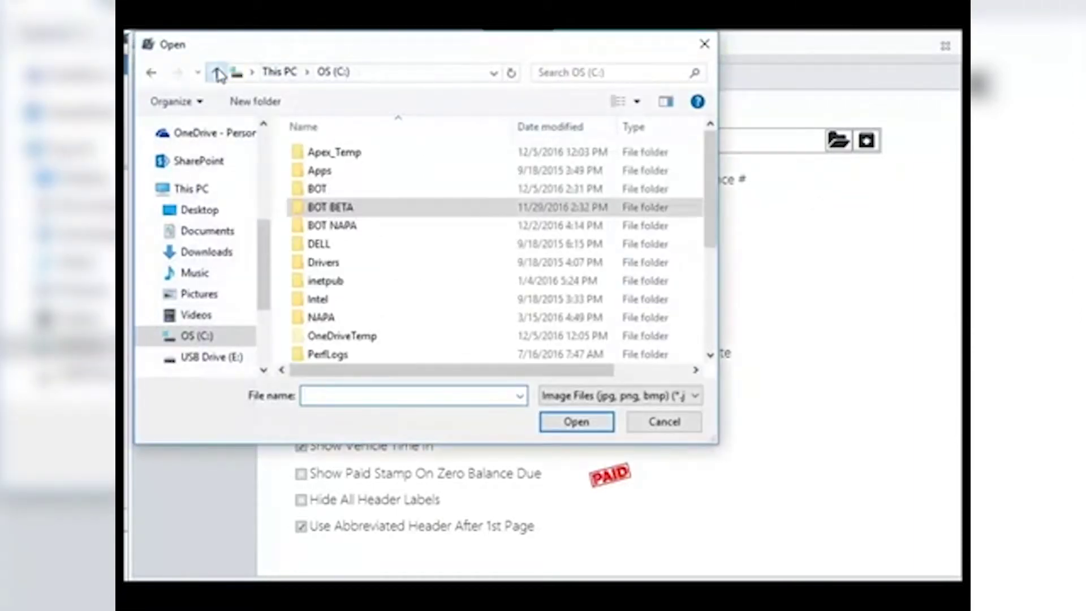
double_click(319, 226)
double_click(333, 245)
scroll(572, 274, "down", 3)
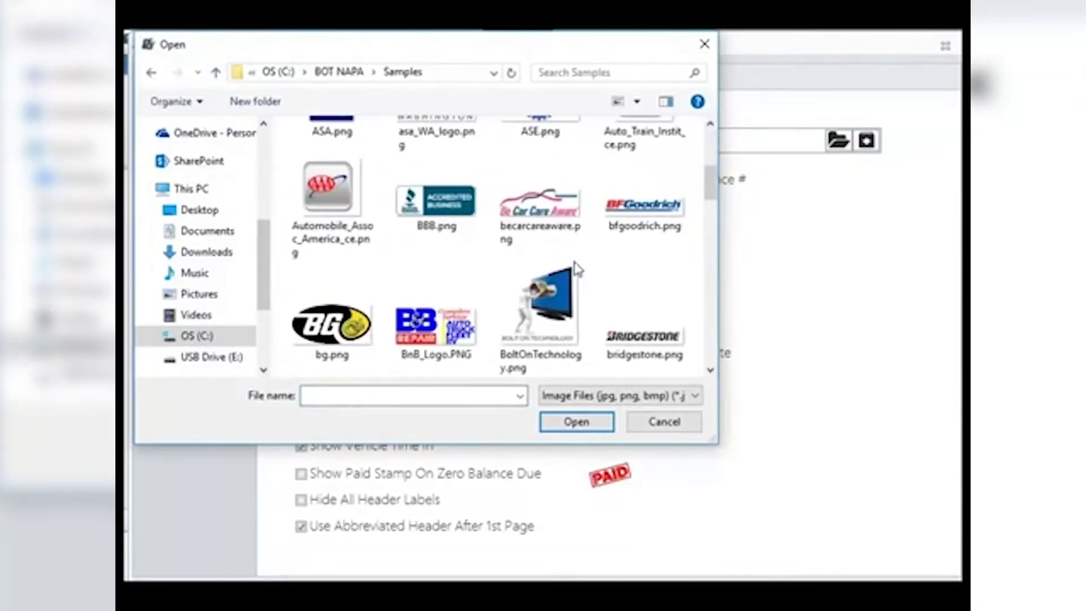
double_click(545, 286)
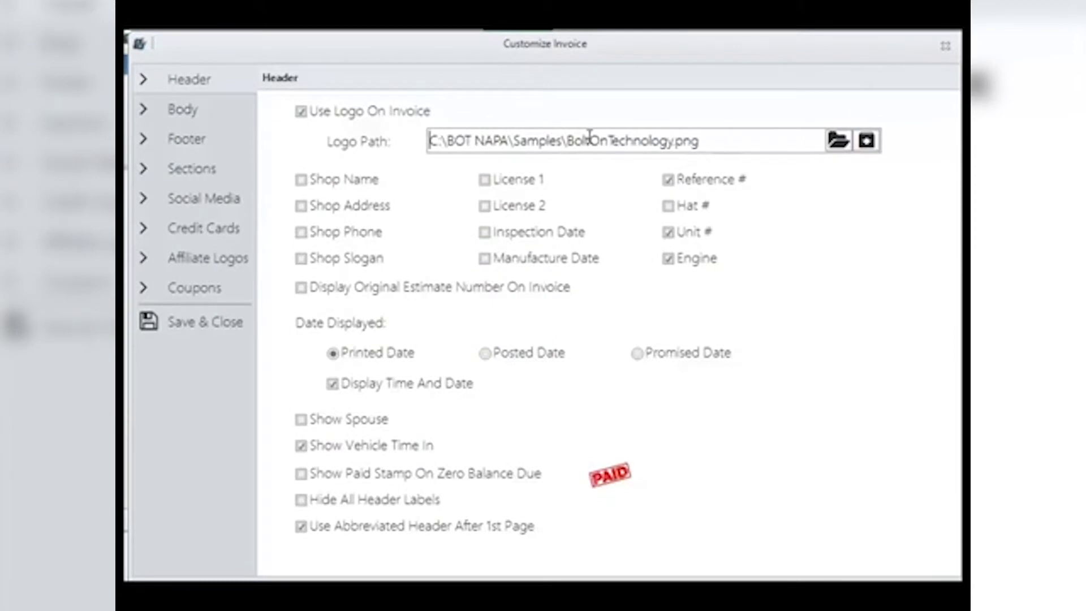
- Review the file name and folder portions of the invoice logo path
left_click_drag(569, 140, 710, 146)
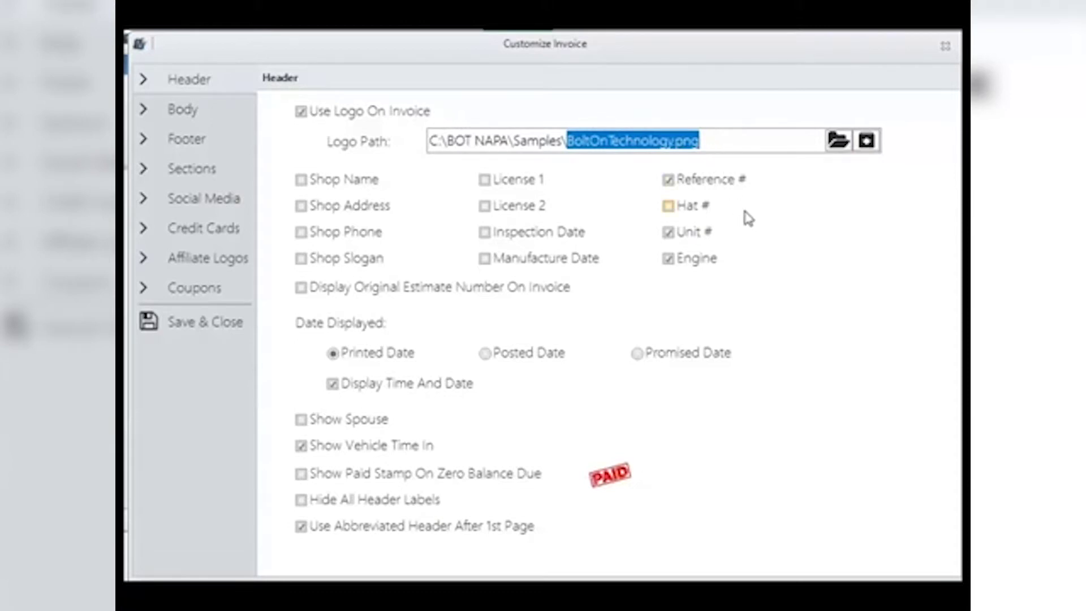
left_click(551, 140)
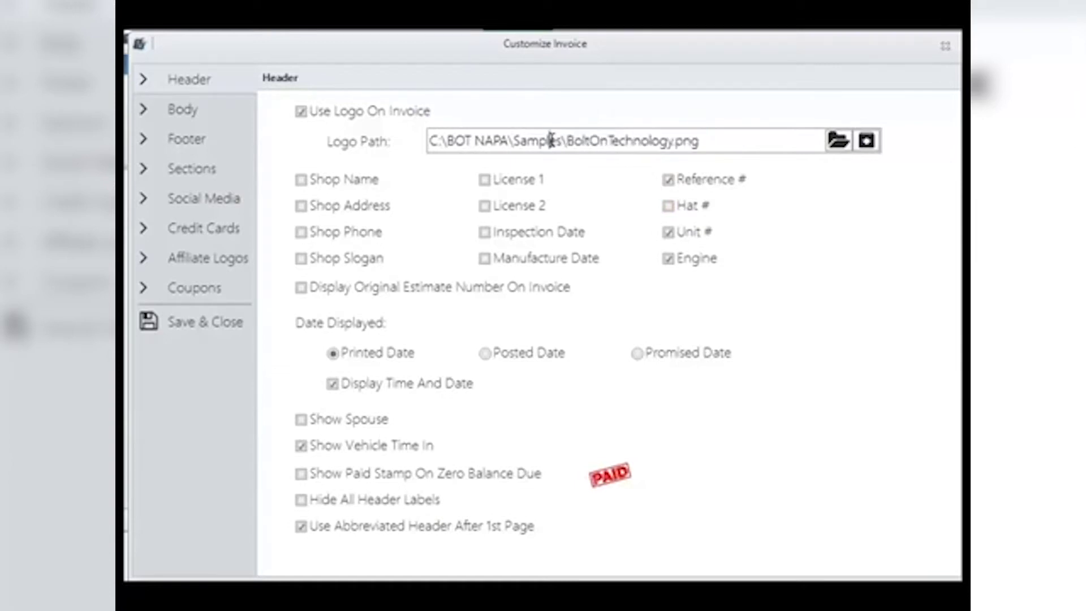
double_click(552, 141)
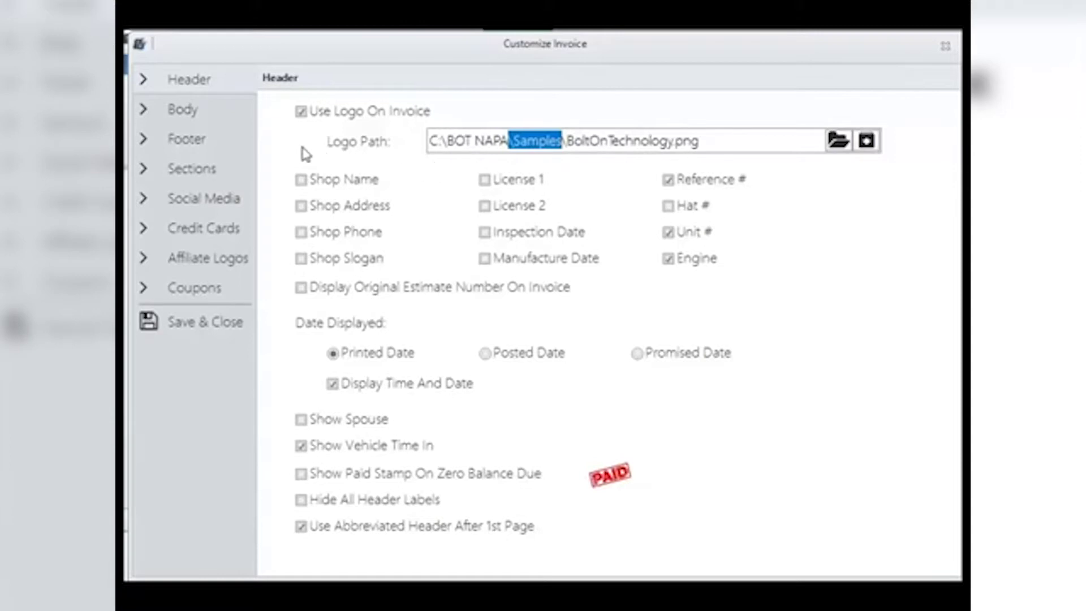
left_click(430, 142)
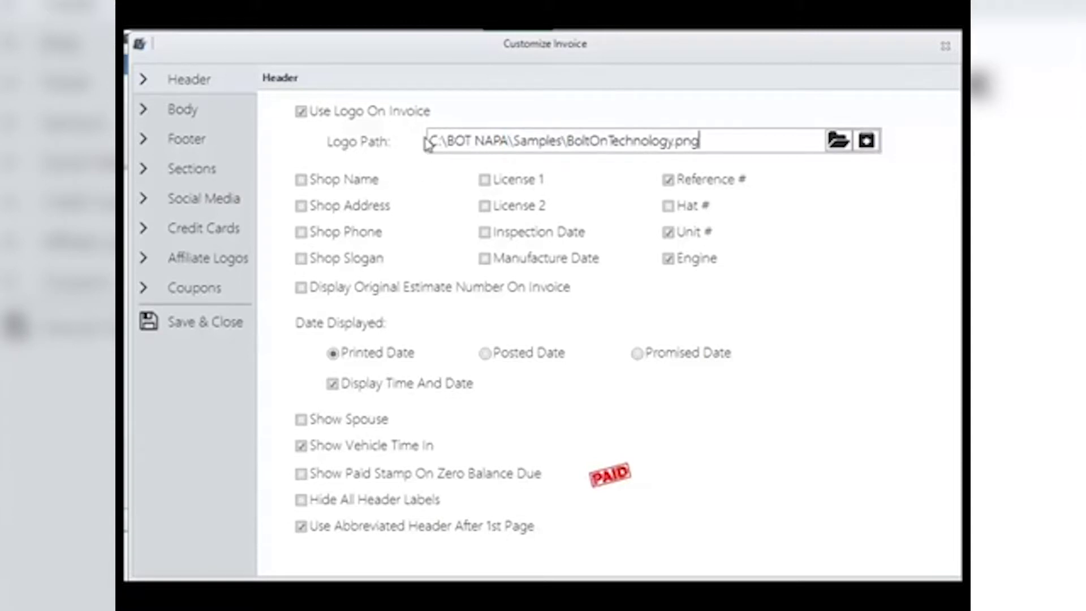
left_click(720, 146)
- Show the shop name, address, phone, slogan and License 1 in the invoice header
left_click(301, 181)
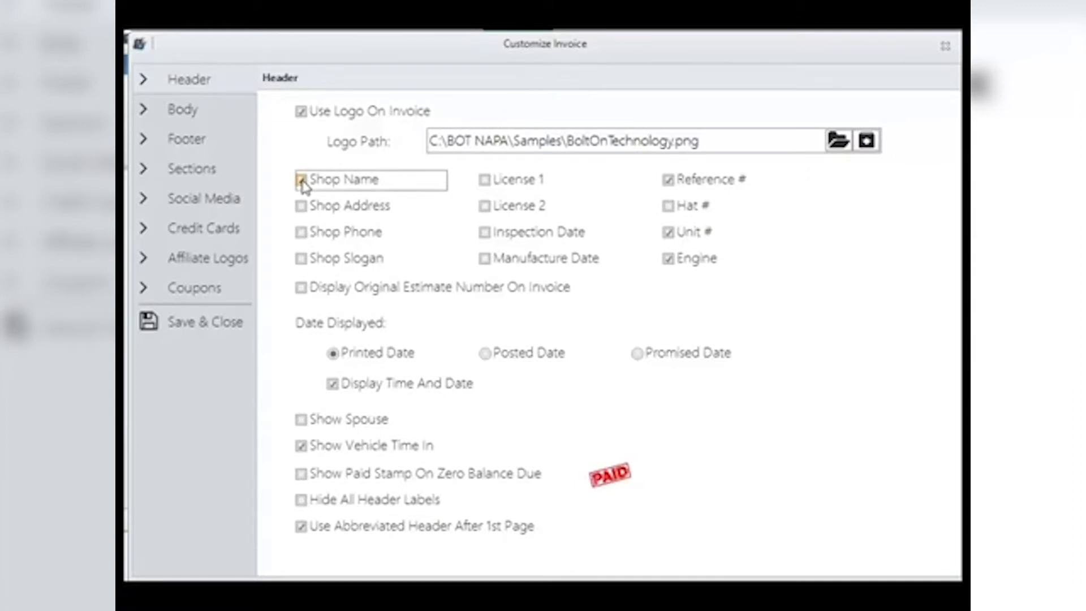
left_click(302, 207)
left_click(302, 233)
left_click(301, 260)
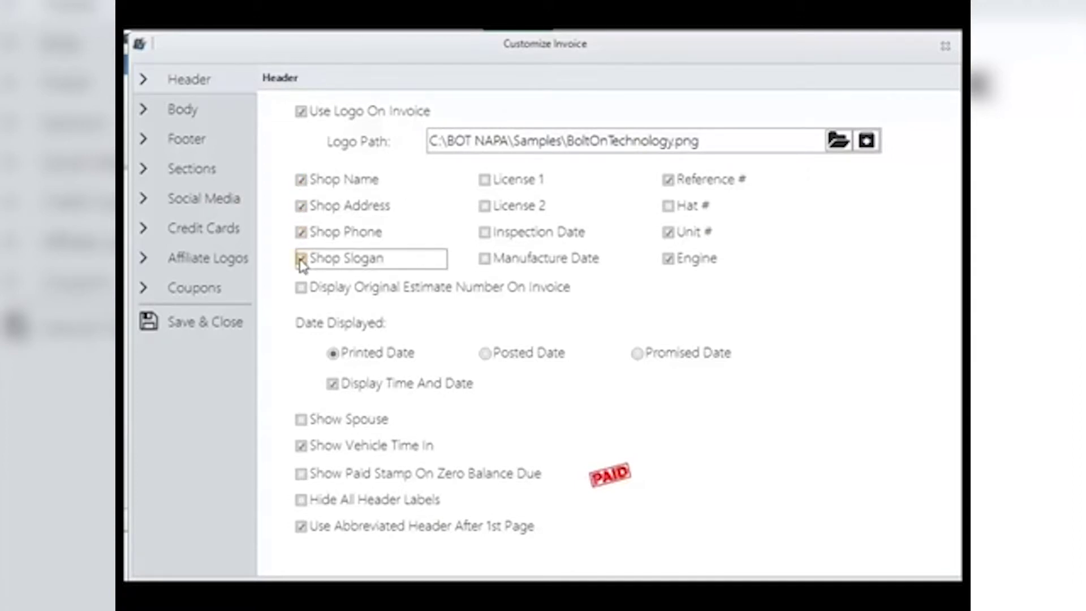
left_click(485, 181)
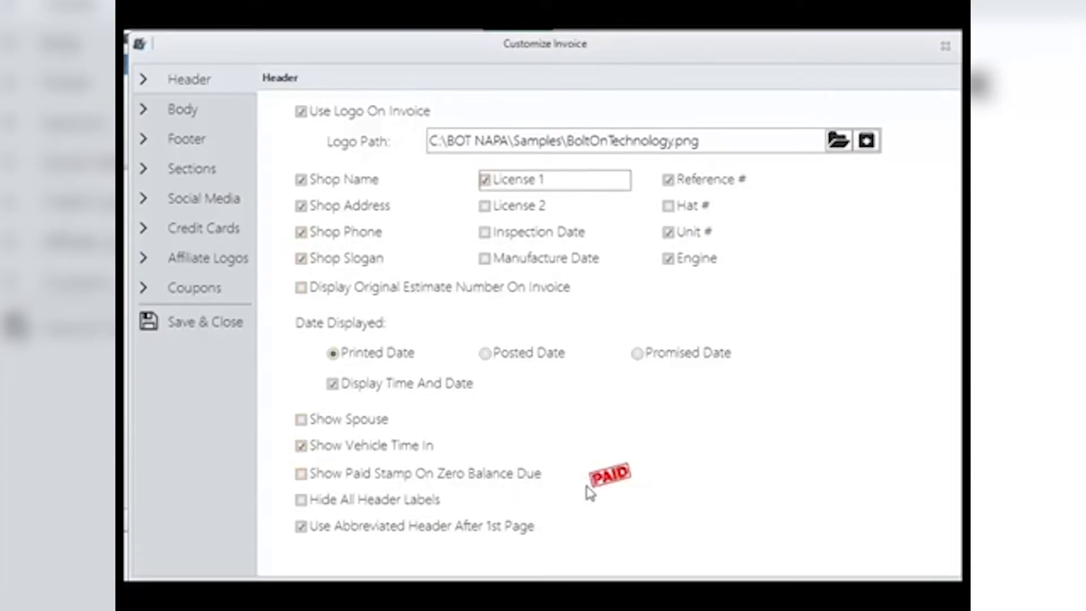
- Save the invoice header with the paid stamp shown on zero balance due, and open the Modern invoice report
left_click(303, 477)
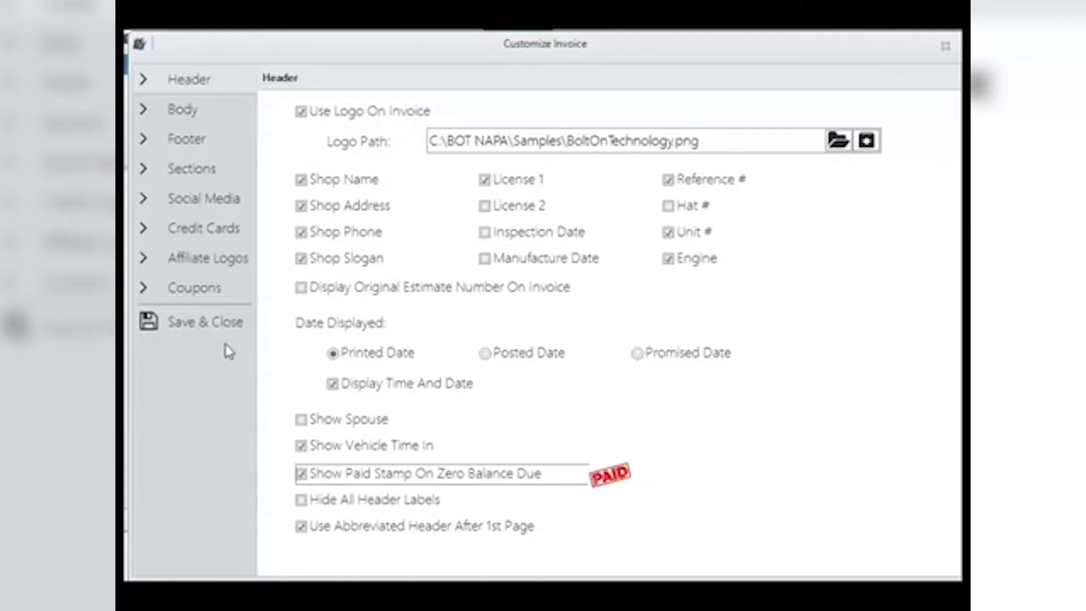
left_click(182, 323)
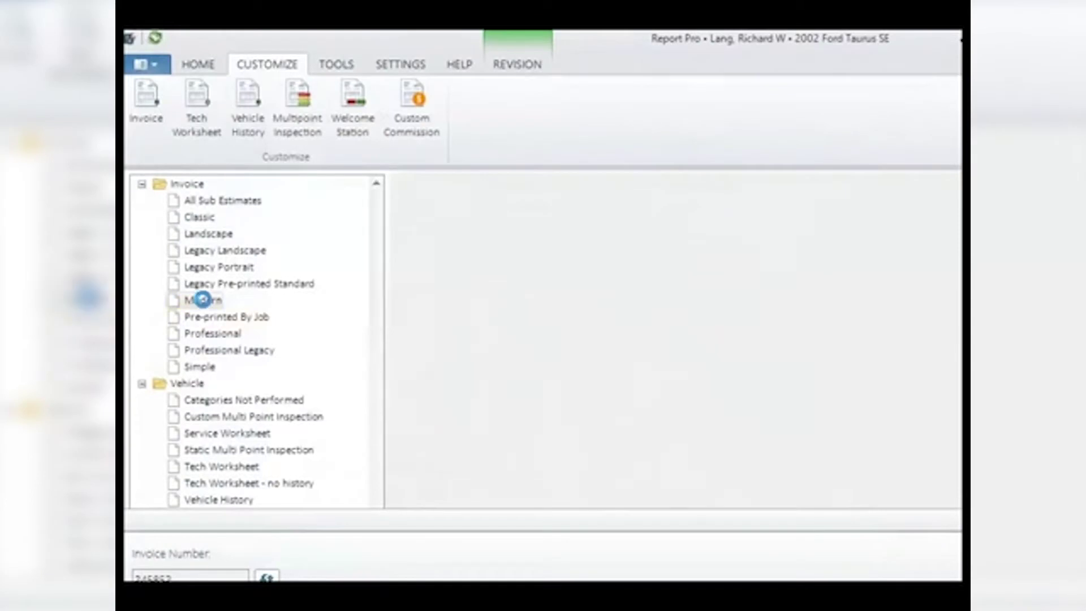
double_click(203, 299)
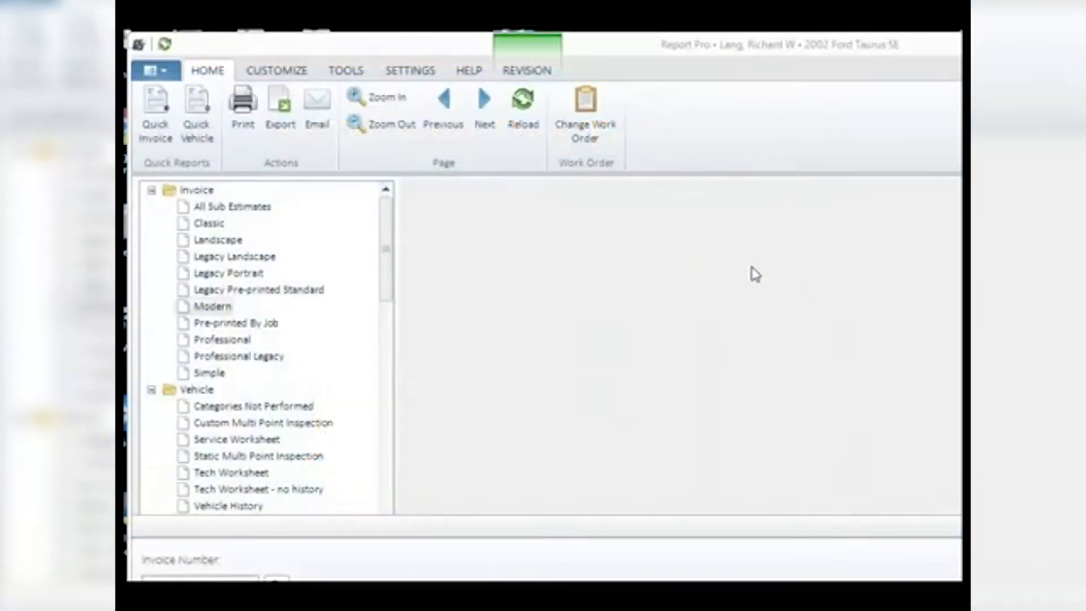
- Reopen the invoice customization at its Body settings and reposition the window so all options are in view
left_click(280, 71)
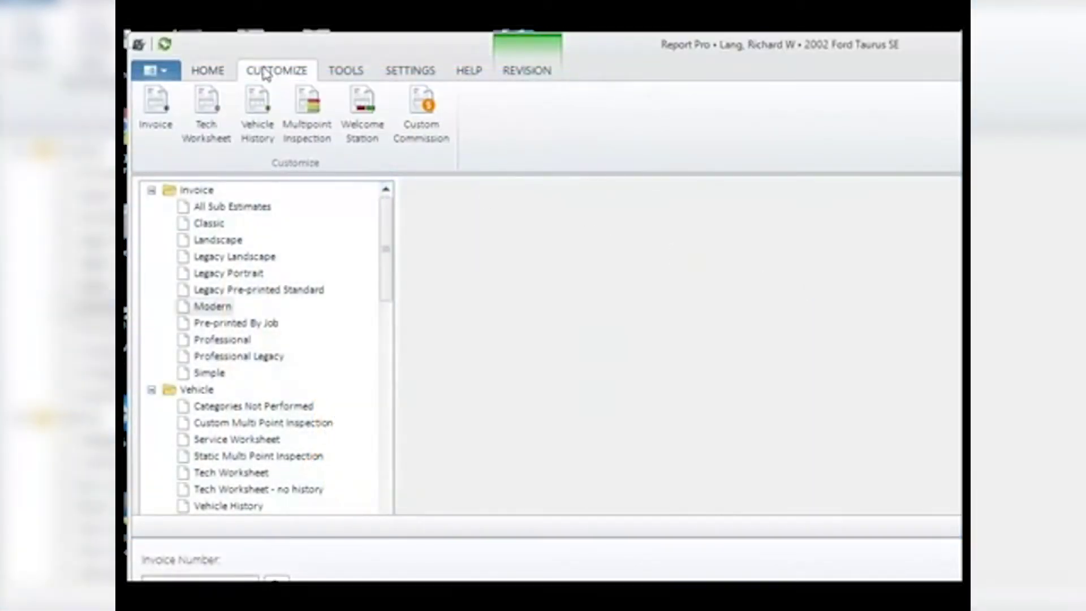
left_click(161, 107)
left_click(239, 143)
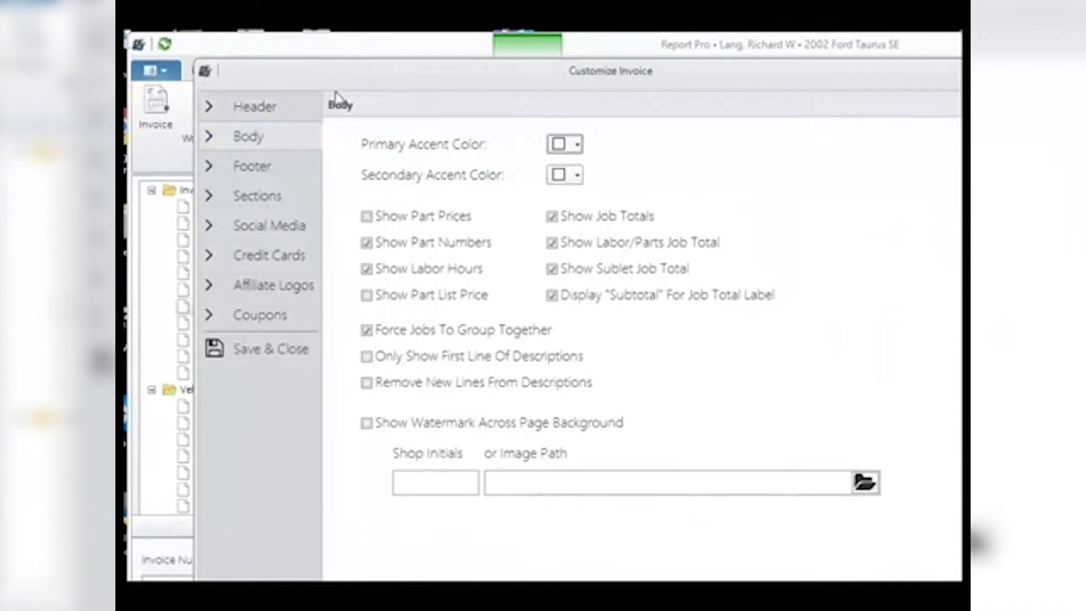
left_click_drag(347, 79, 274, 55)
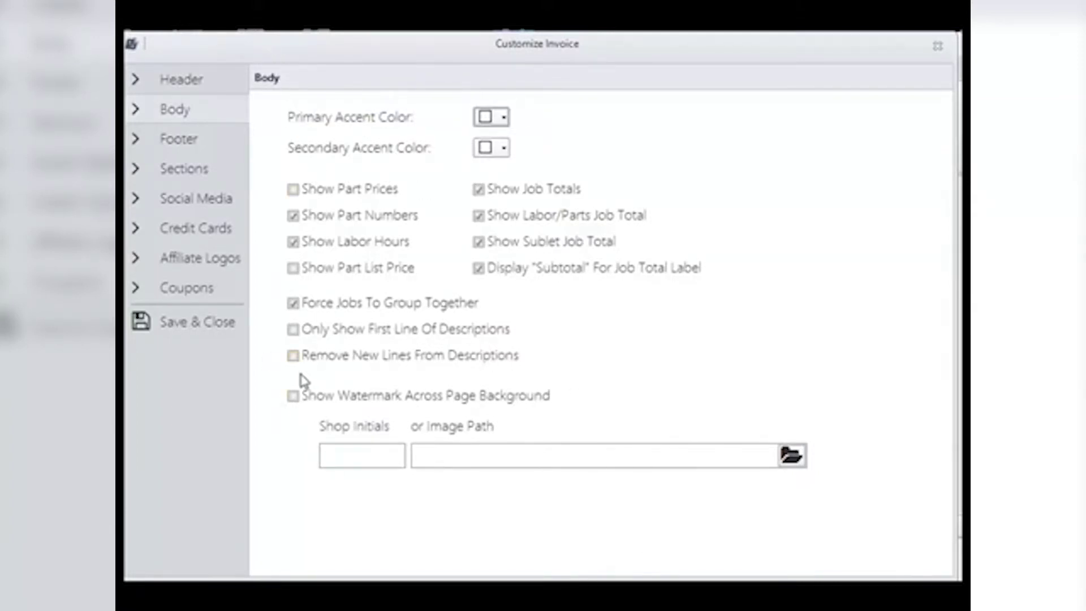
- Set the invoice body's primary accent color to a light blue tint and the secondary accent color to medium blue
left_click(504, 118)
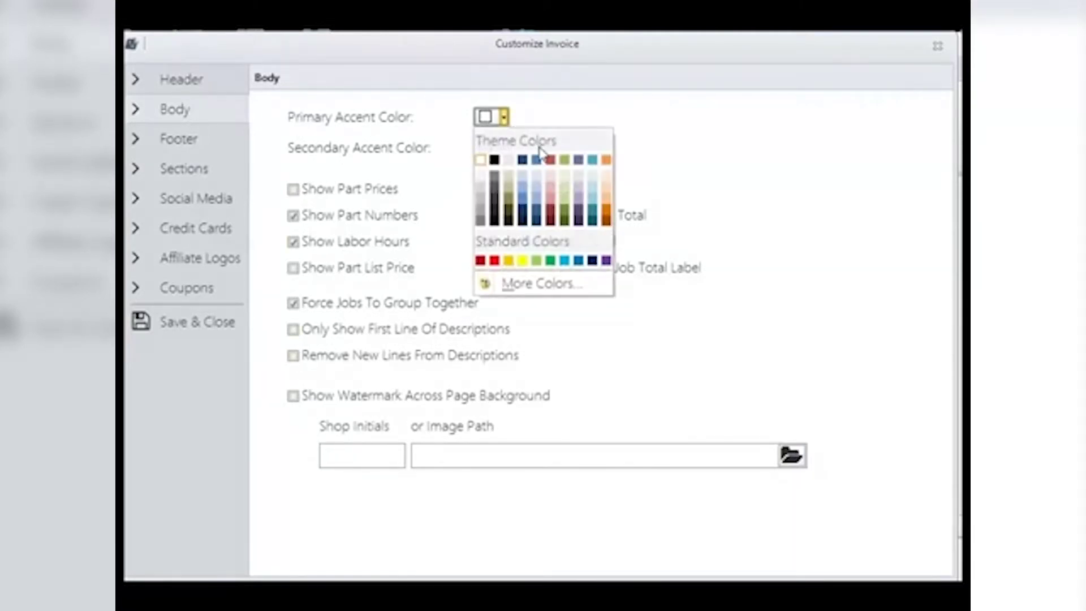
left_click(523, 176)
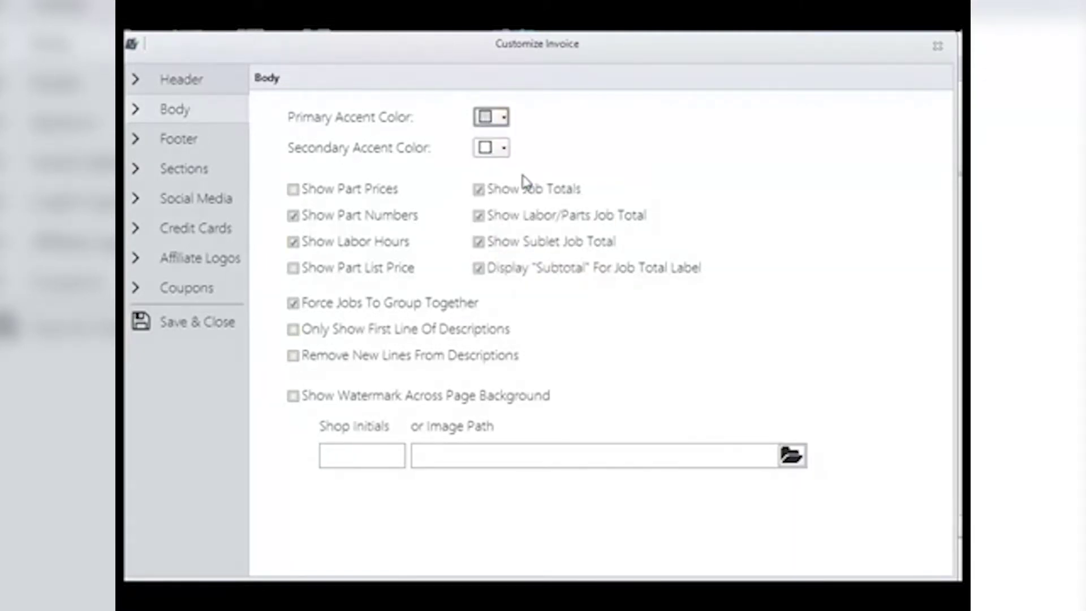
left_click(505, 148)
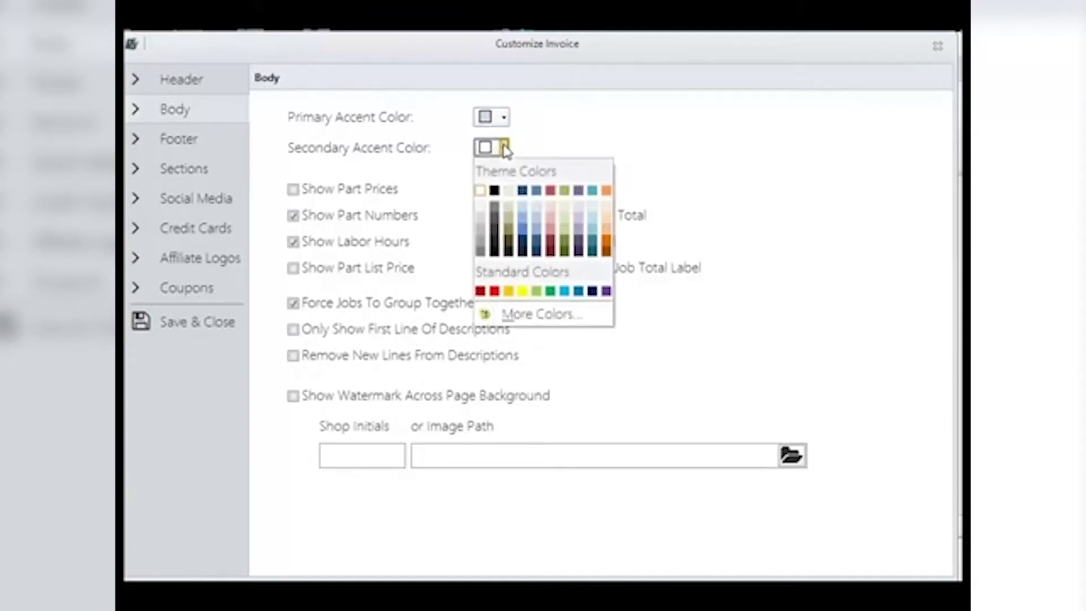
left_click(535, 217)
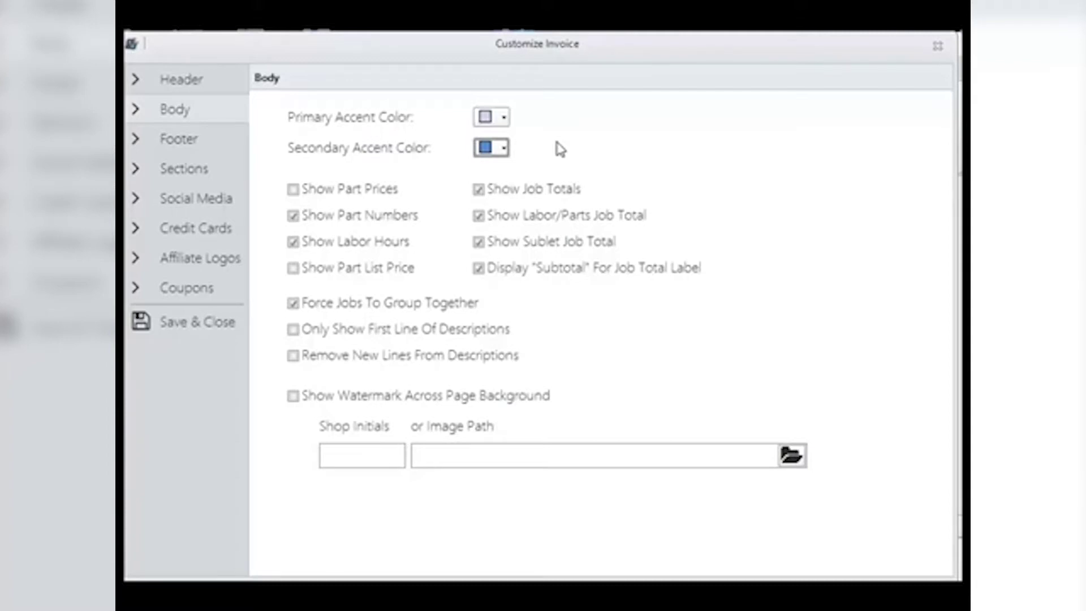
- Reset the primary and secondary accent colors of the invoice body to white
left_click(503, 117)
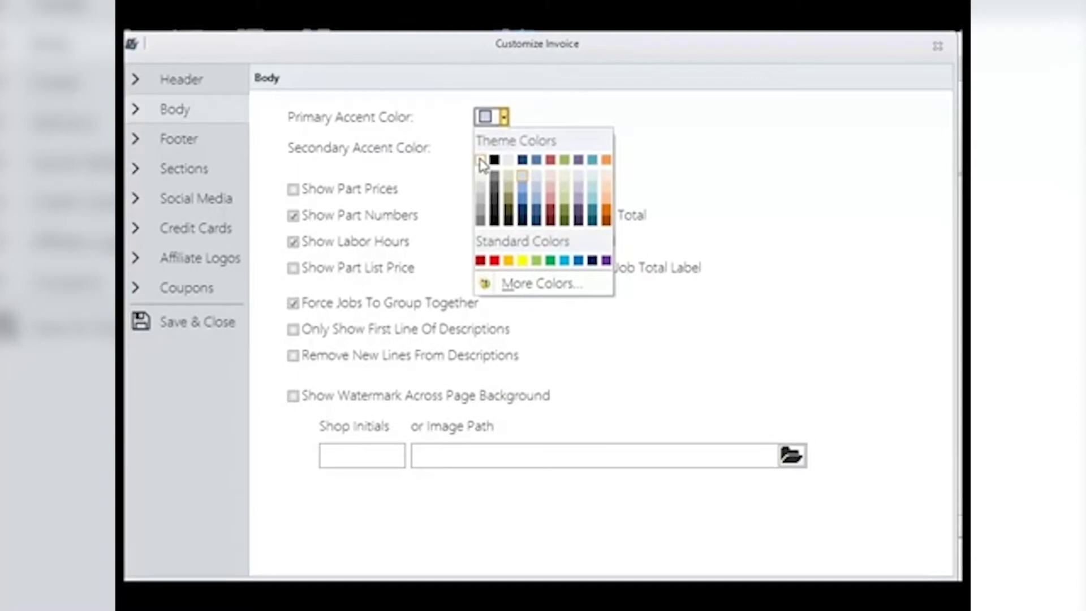
left_click(481, 161)
left_click(503, 148)
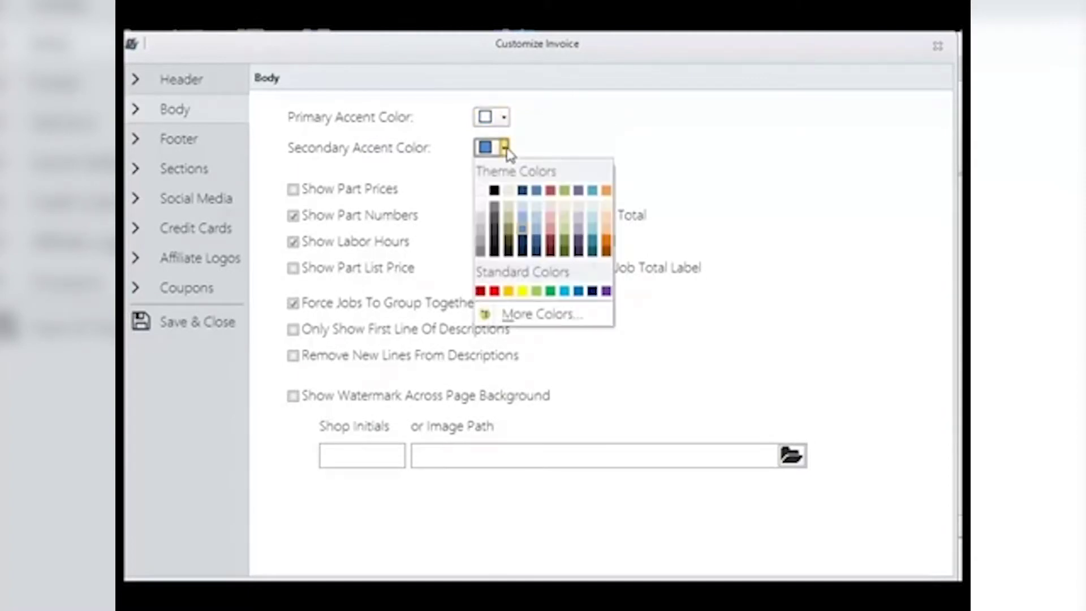
left_click(480, 191)
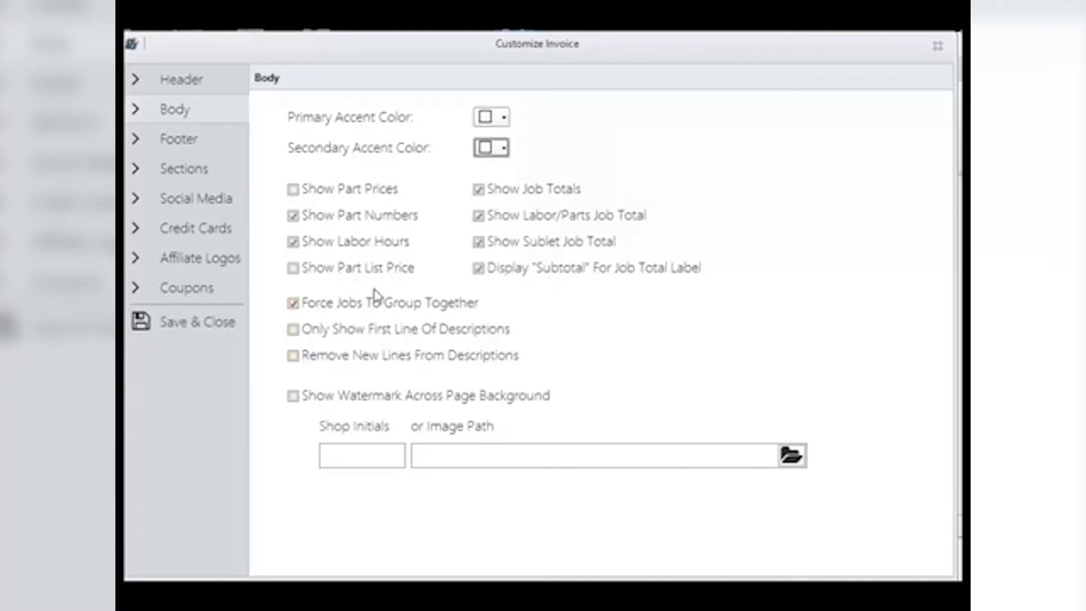
- Save the invoice body with part numbers hidden and a page background watermark using the shop initials JB
left_click(293, 217)
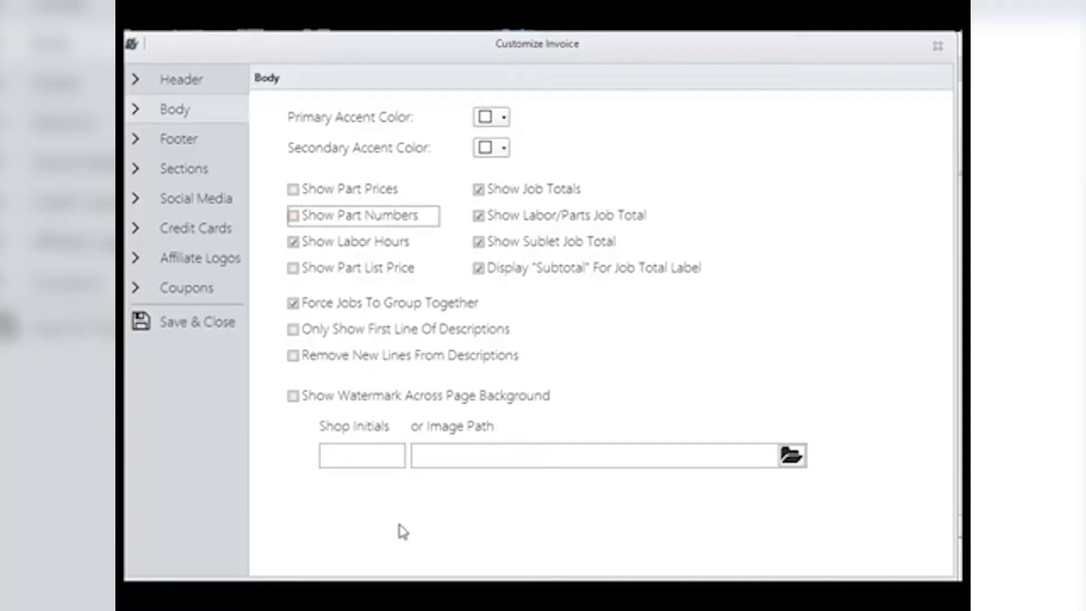
left_click(295, 397)
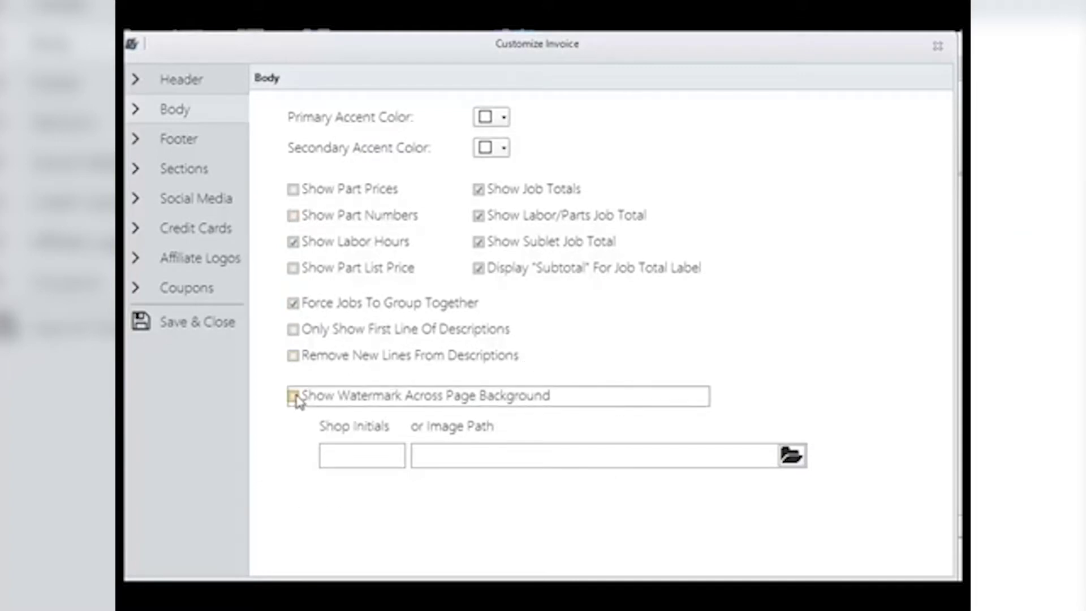
left_click(338, 456)
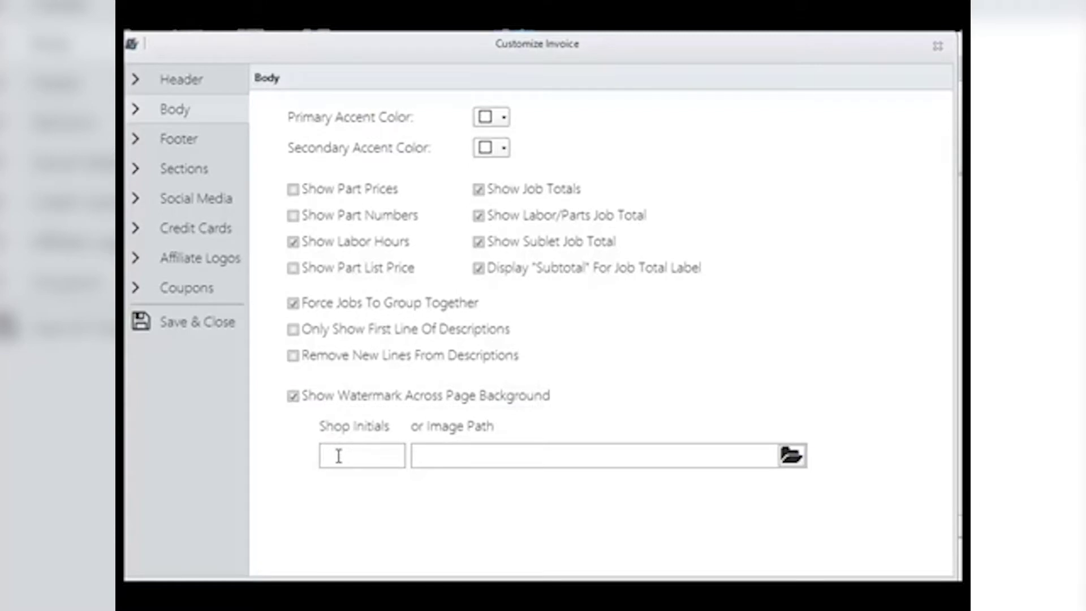
type("JB")
left_click(582, 455)
left_click(187, 323)
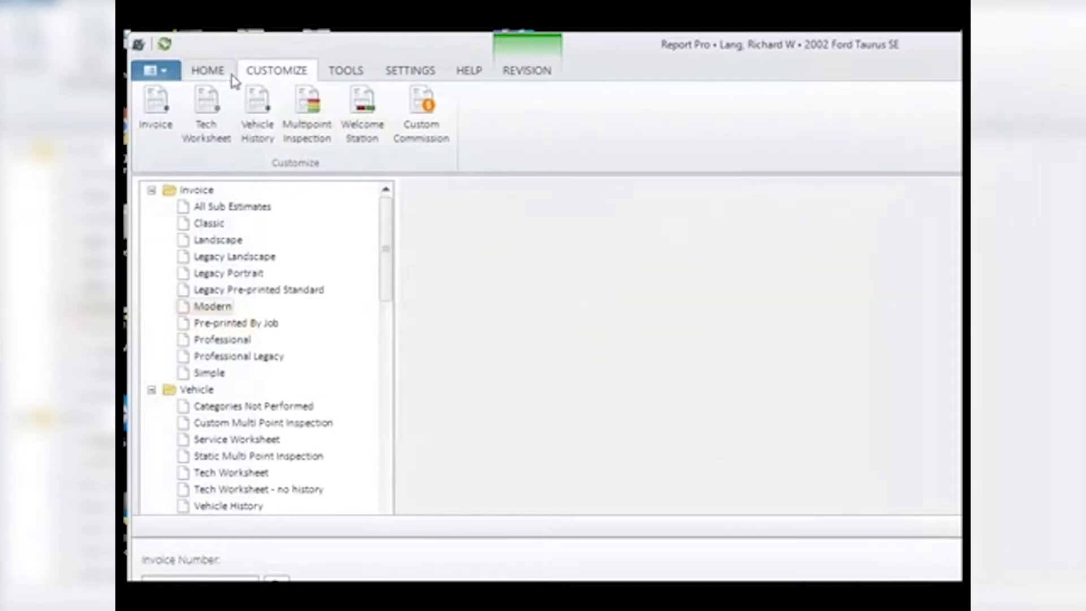
- Reload the Modern invoice report and look through it to check the customized layout
left_click(209, 73)
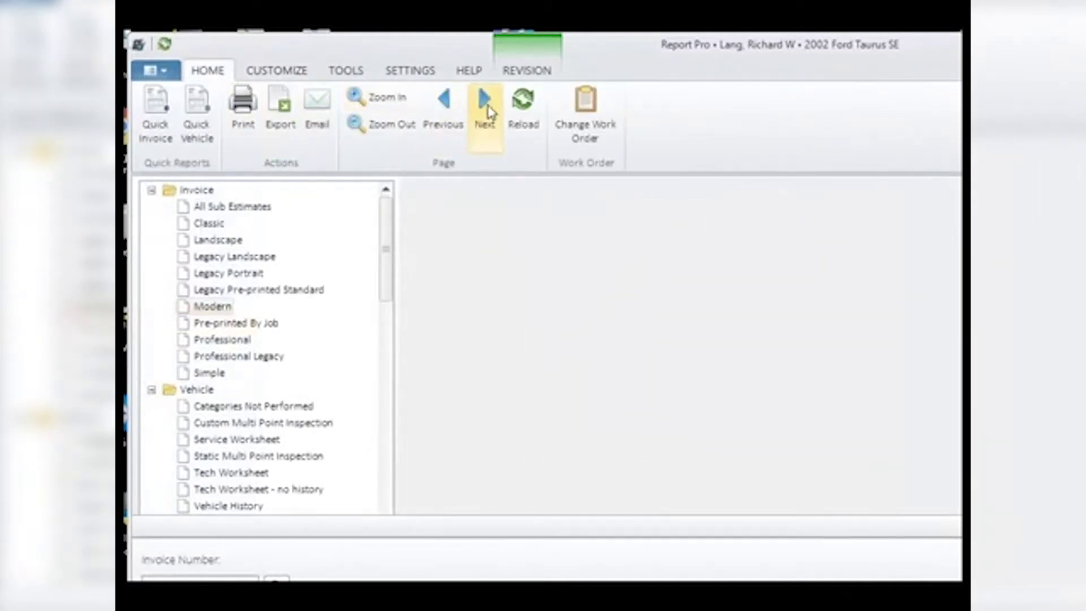
left_click(523, 109)
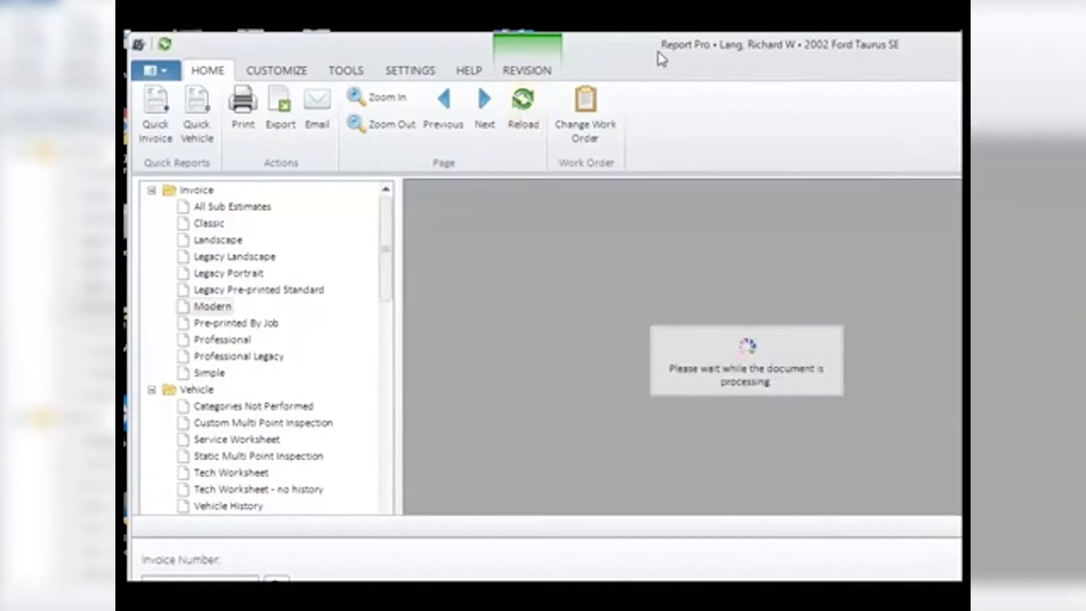
scroll(728, 402, "down", 4)
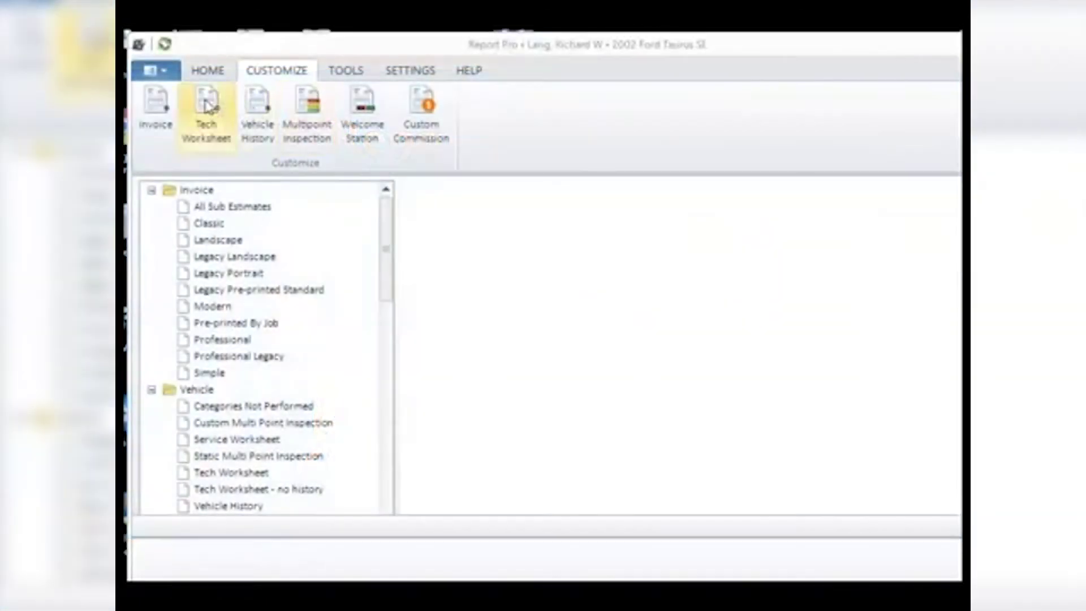
- Open the Footer settings of the invoice customization and review the shop website option and its URL
left_click(154, 108)
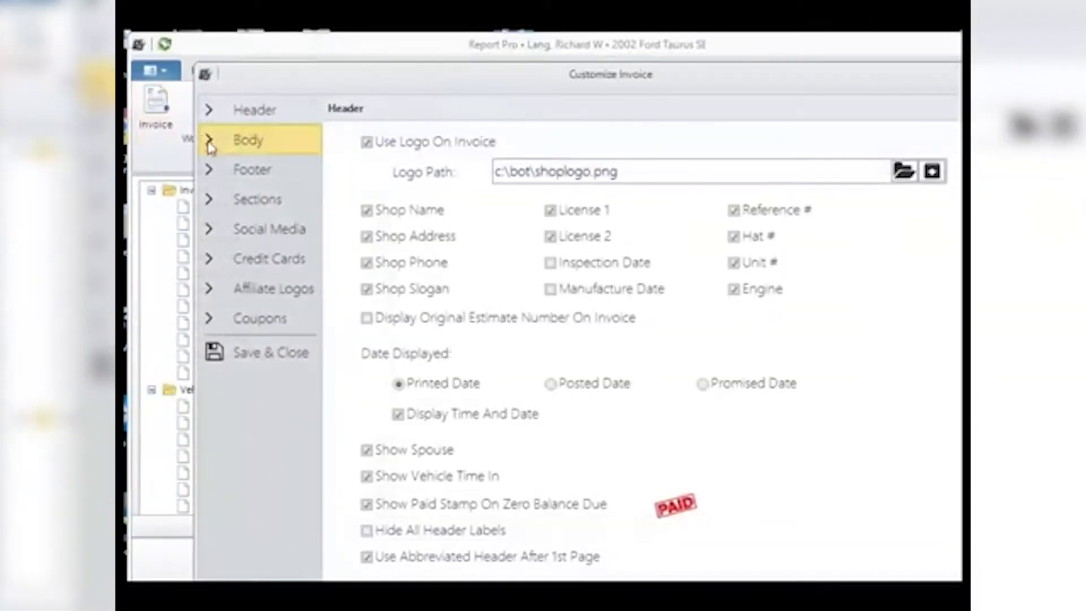
left_click(242, 170)
left_click_drag(339, 85, 278, 56)
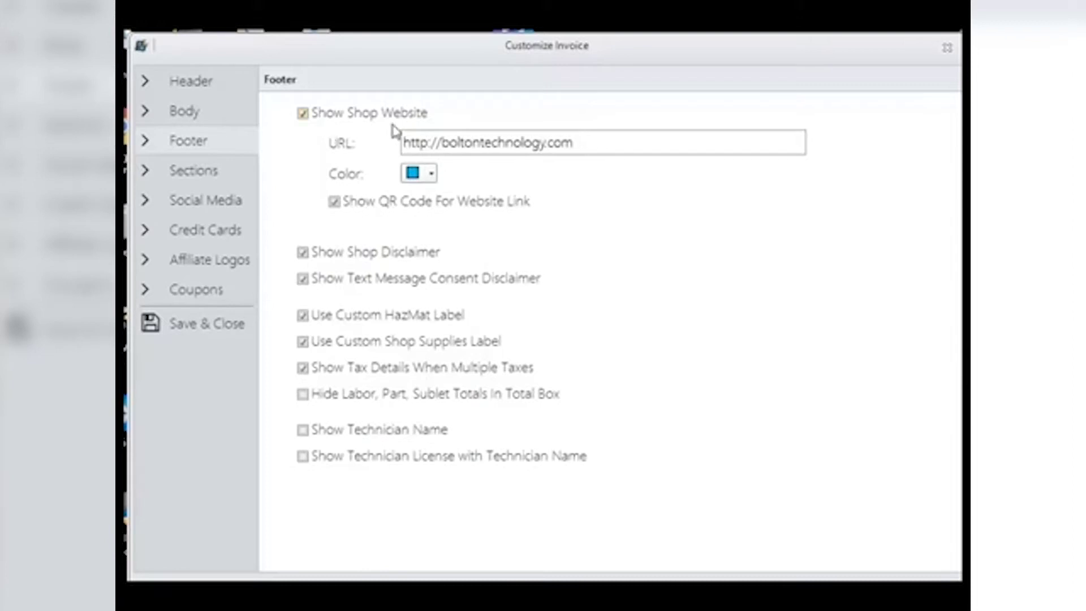
left_click_drag(593, 140, 380, 142)
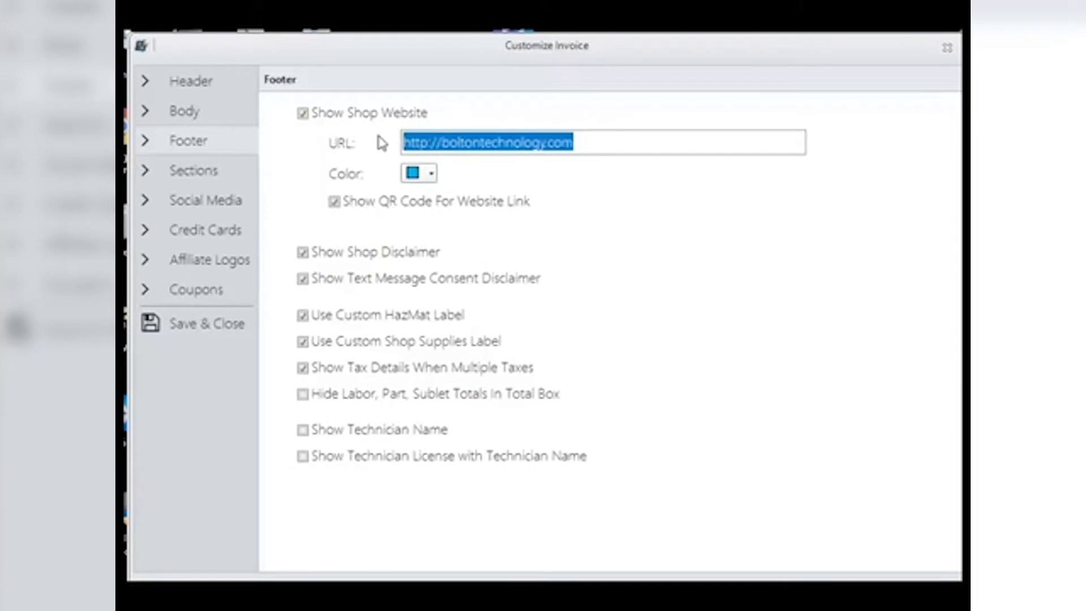
left_click(305, 114)
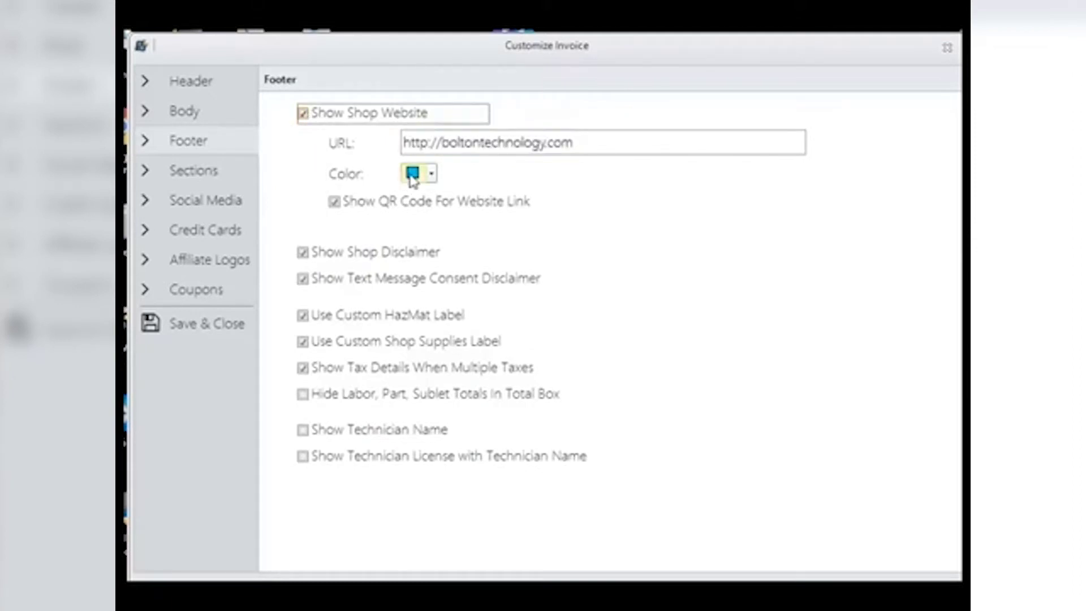
- Set the shop website color to blue, hide labor, part and sublet totals in the total box, and save the footer
left_click(431, 174)
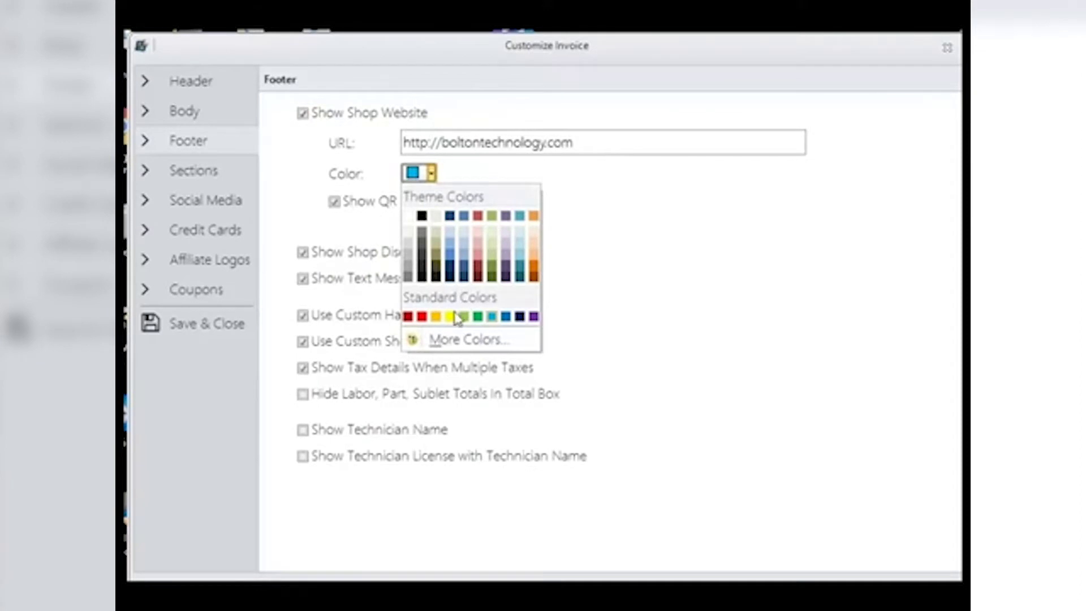
left_click(422, 318)
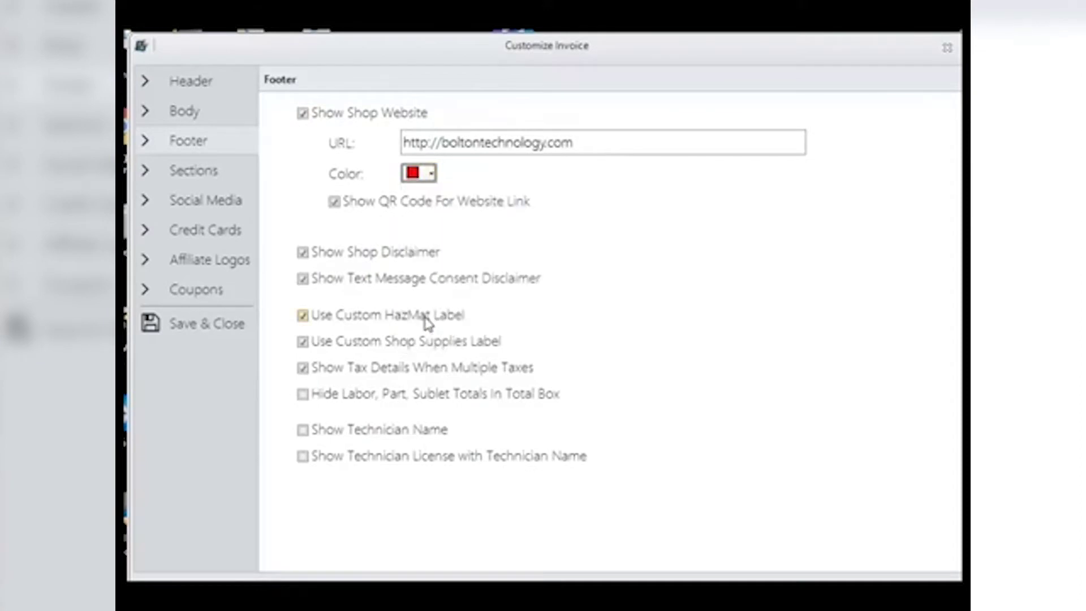
left_click(433, 174)
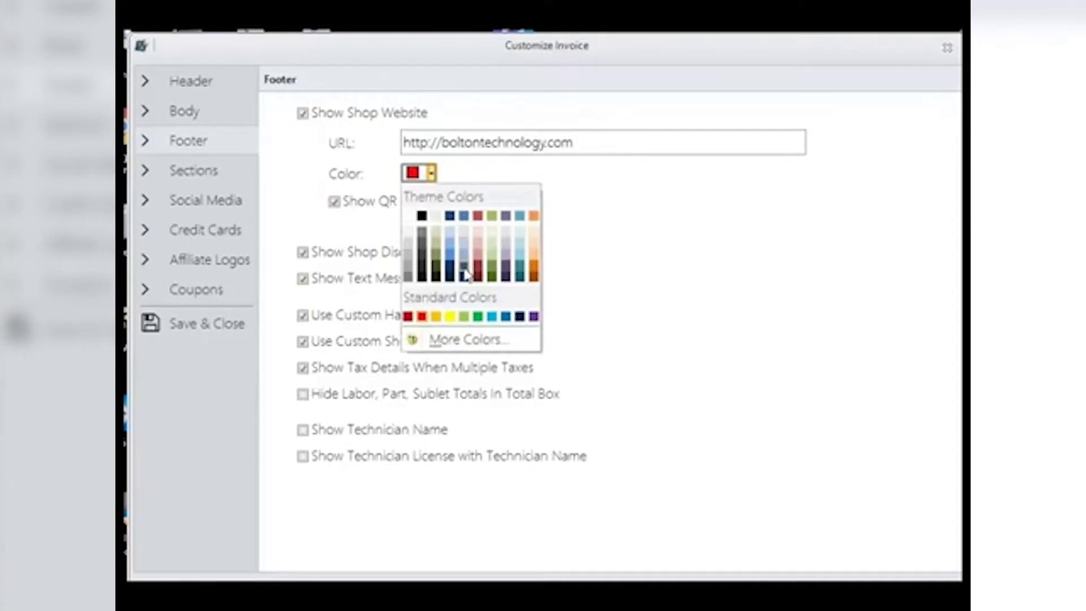
left_click(506, 316)
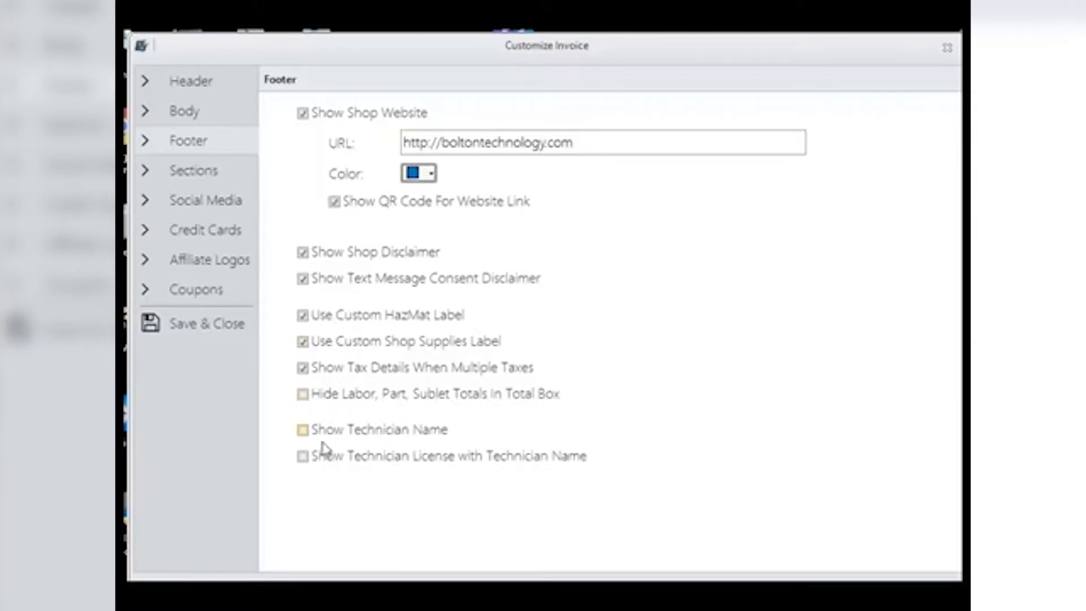
left_click(303, 395)
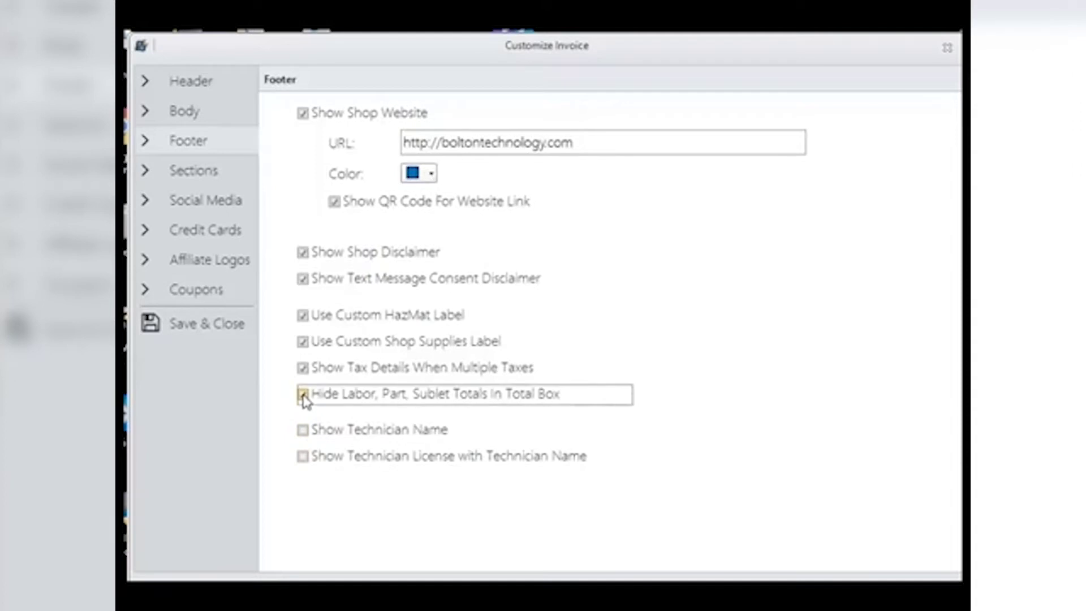
left_click(198, 327)
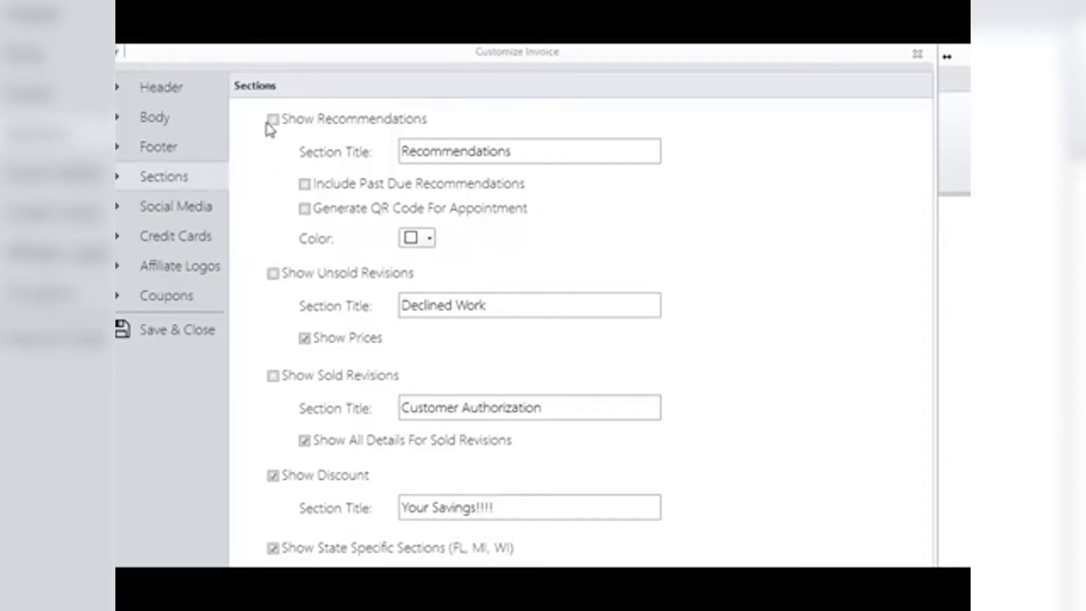
- Show the Recommendations section in yellow, including past due recommendations and generating a QR code for appointments
left_click(274, 120)
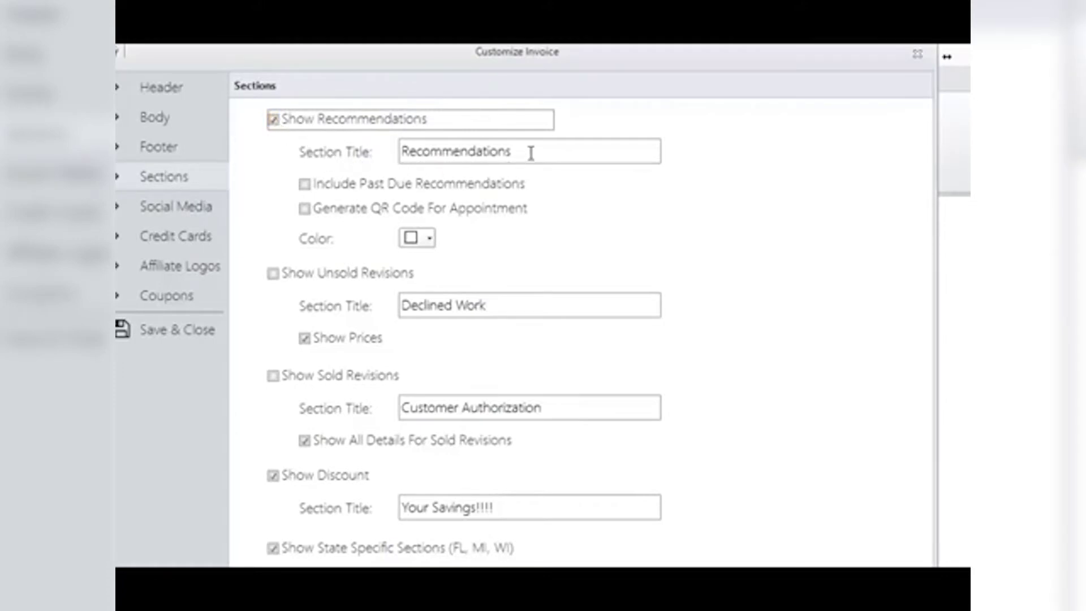
left_click_drag(531, 153, 388, 153)
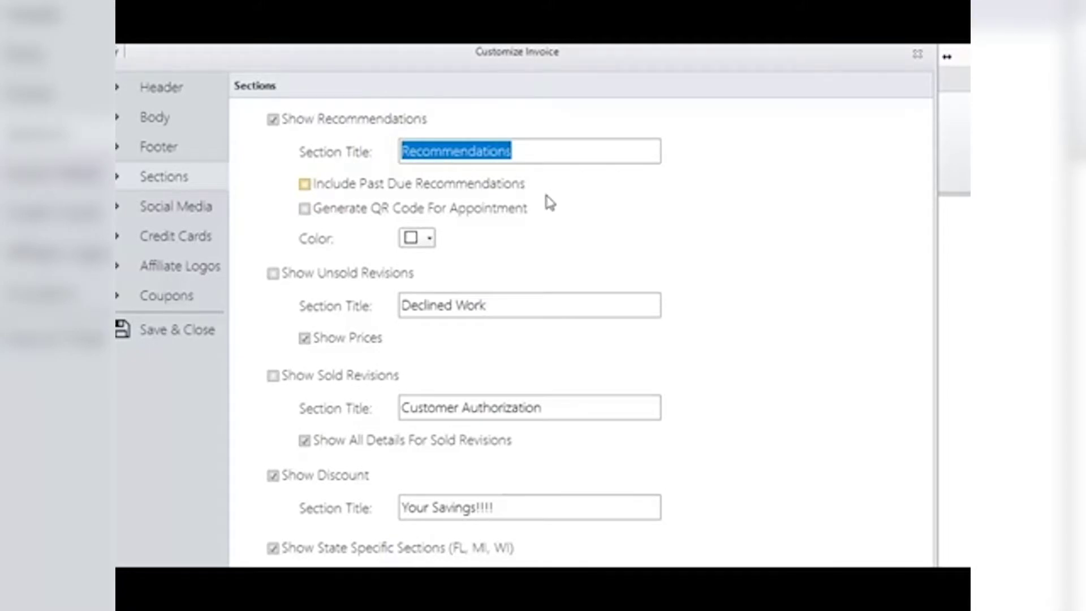
left_click(430, 243)
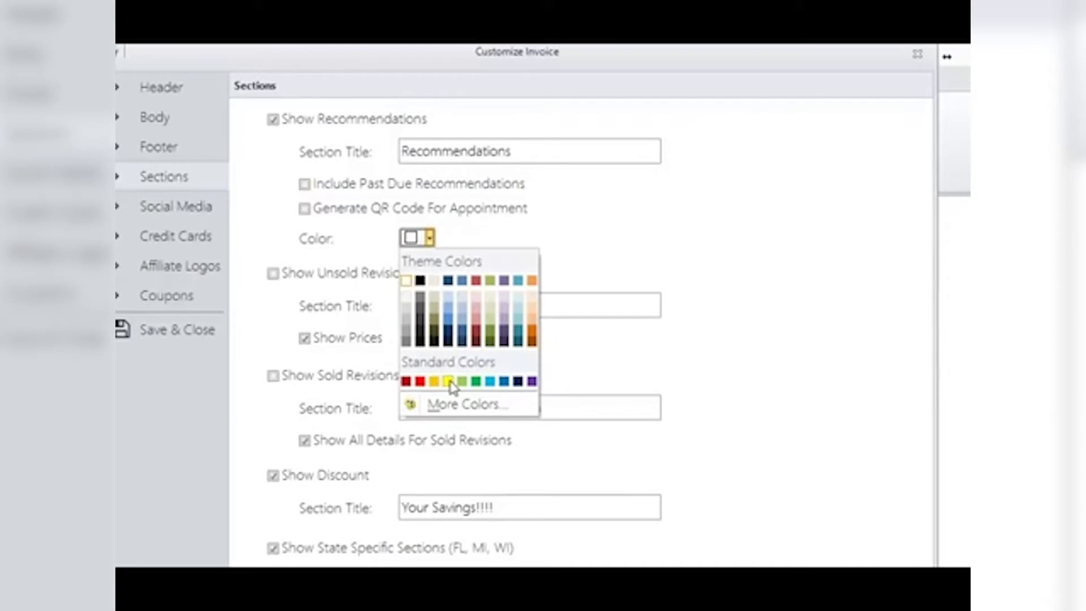
left_click(449, 381)
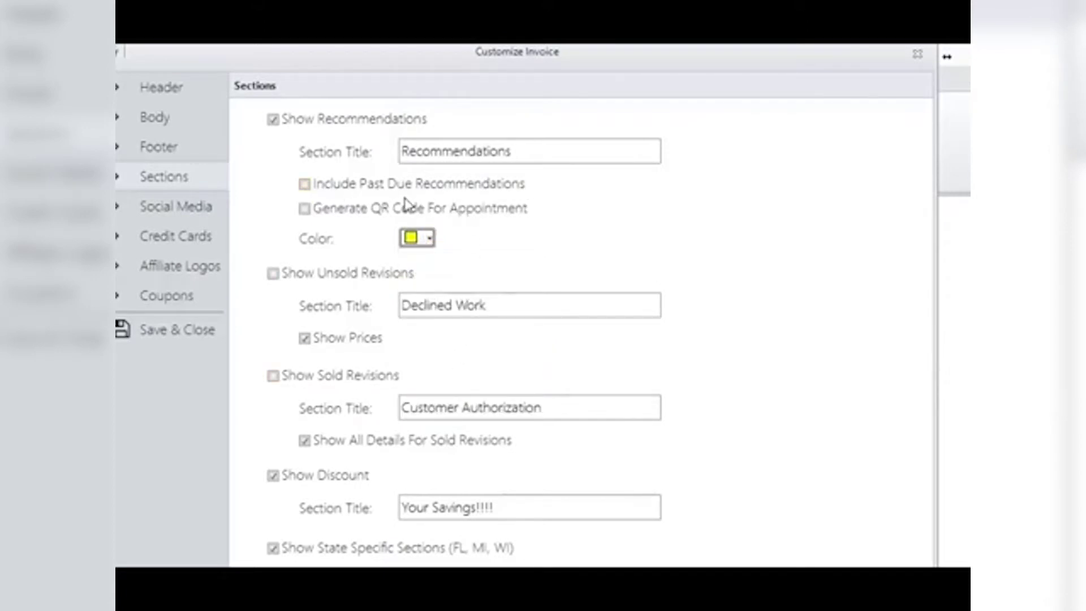
left_click(306, 186)
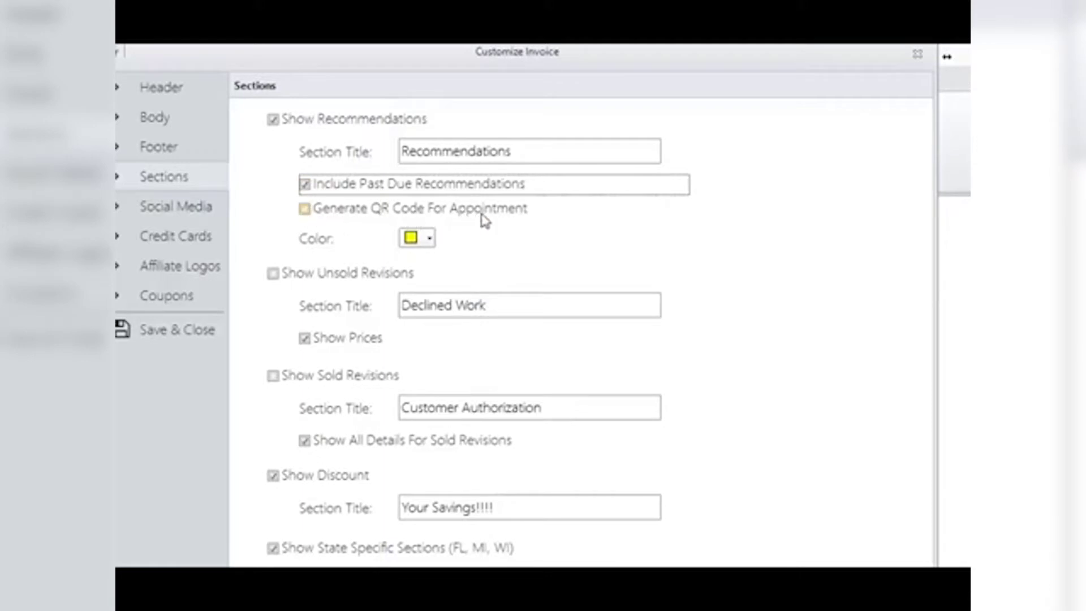
left_click(307, 209)
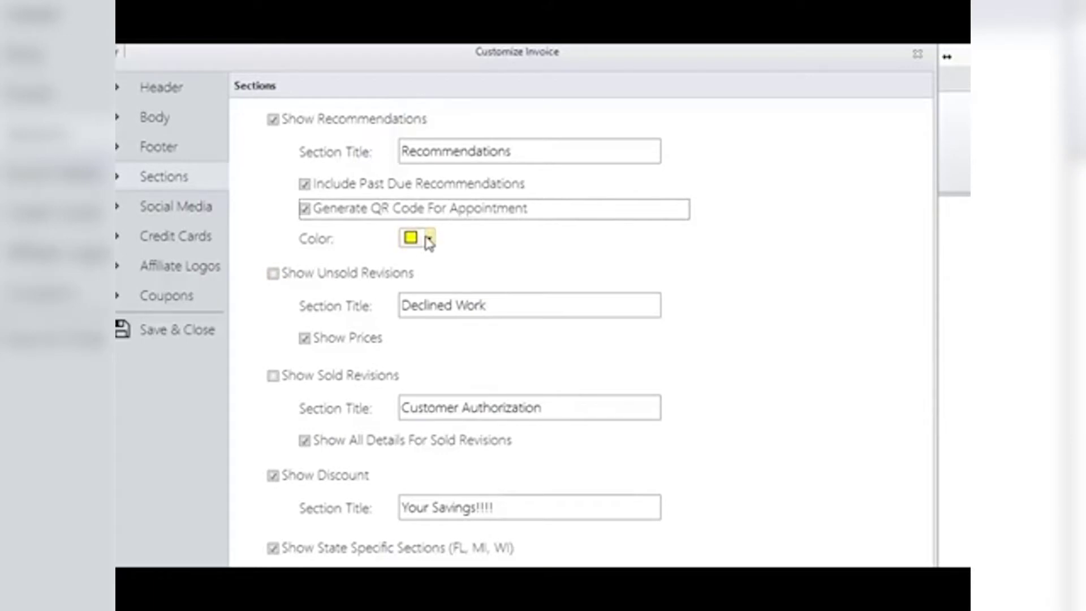
left_click(429, 239)
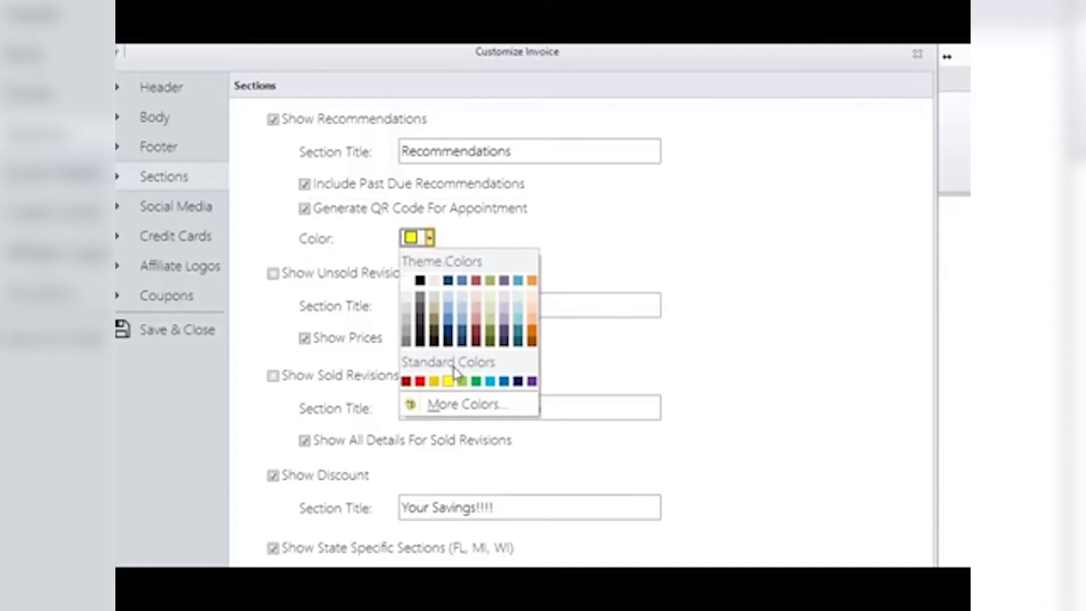
left_click(449, 380)
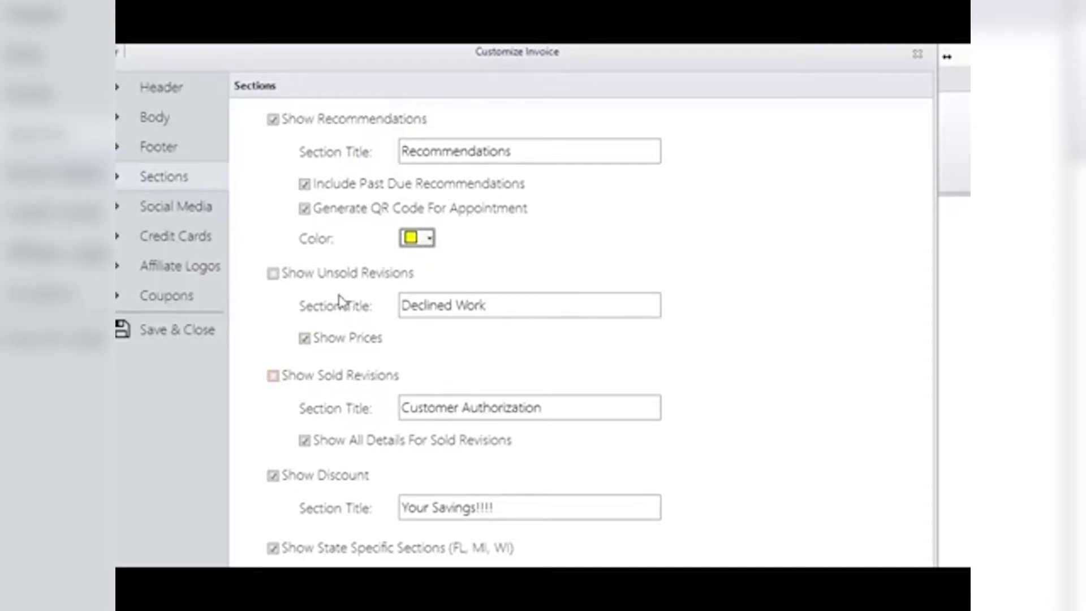
- Show the unsold revisions and sold revisions sections on the invoice, reviewing their section titles
left_click(273, 274)
left_click_drag(498, 307, 388, 307)
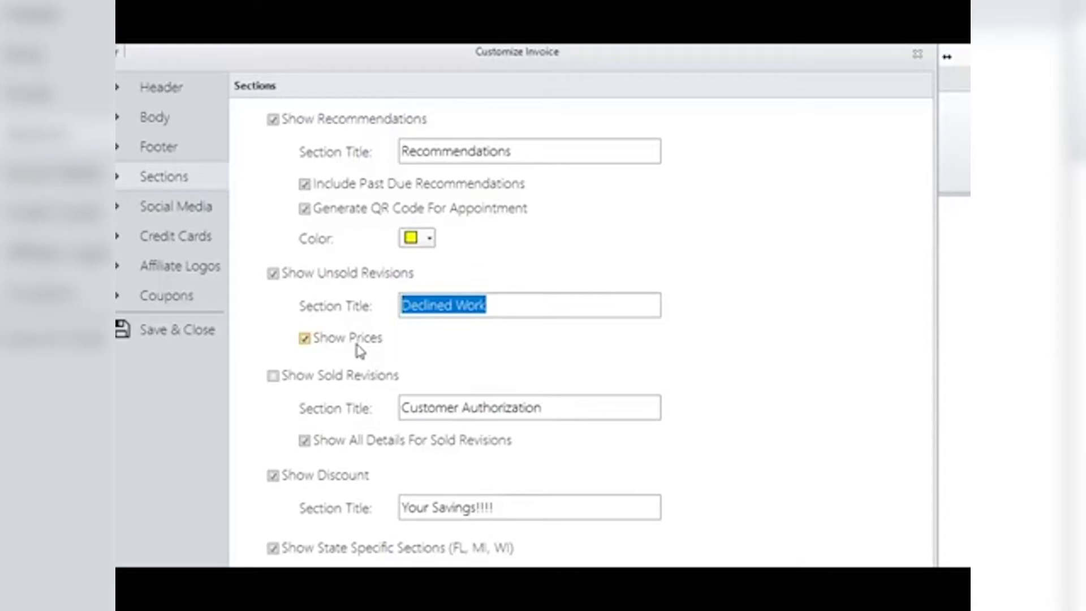
left_click(275, 377)
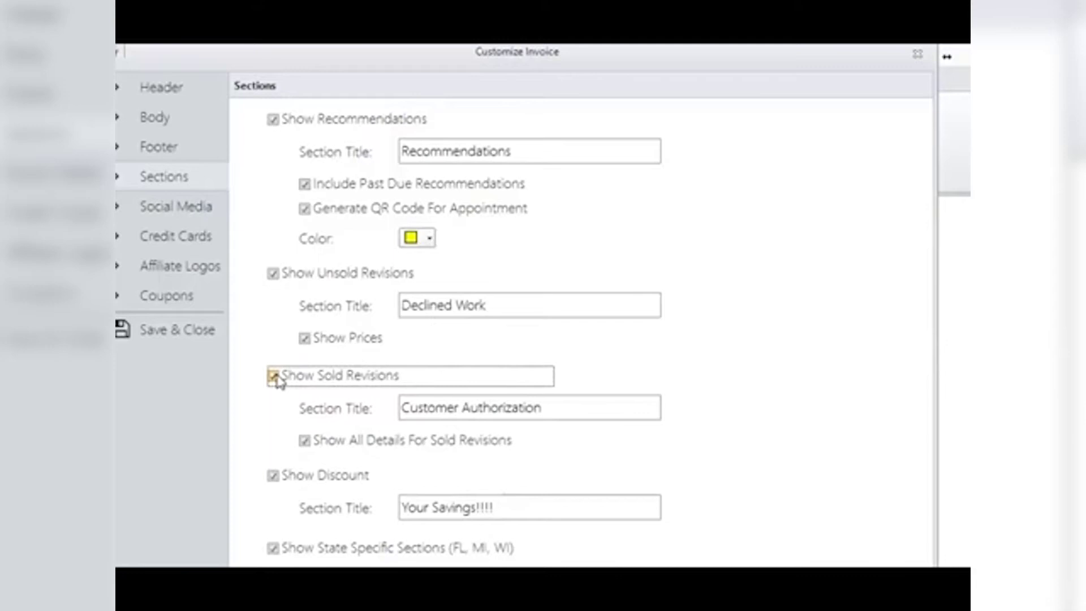
left_click_drag(554, 411, 398, 411)
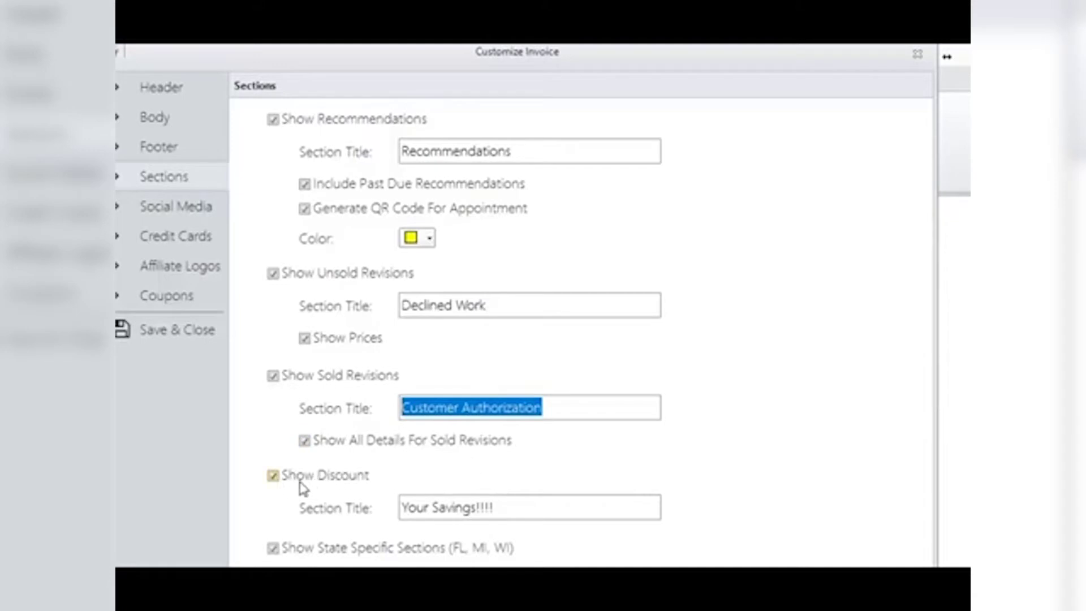
- Set the discount section's title to "You Saved today!"
left_click_drag(521, 511, 353, 508)
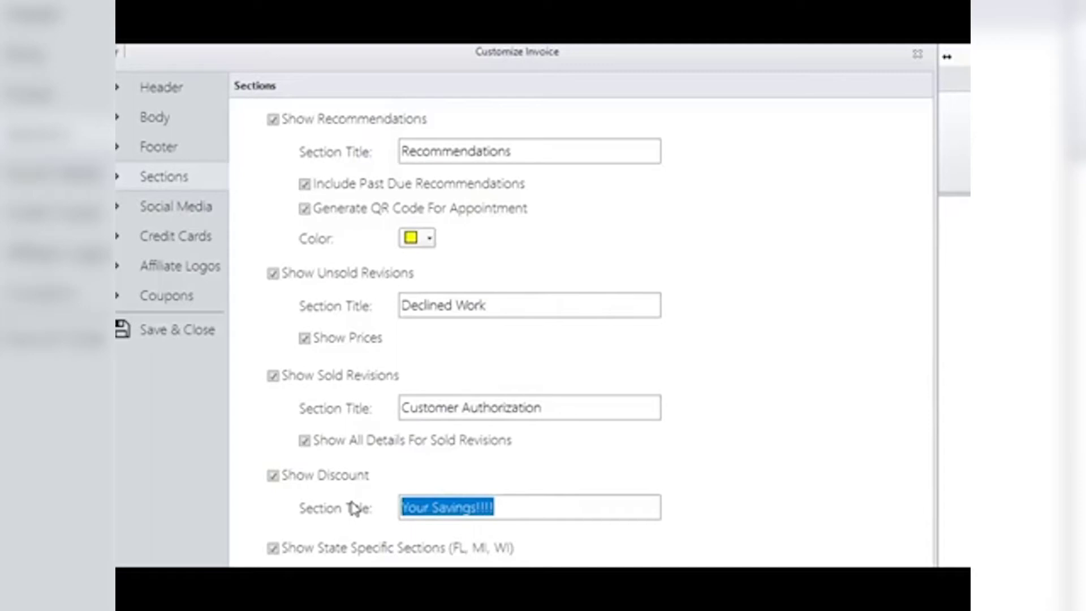
type("You Sa")
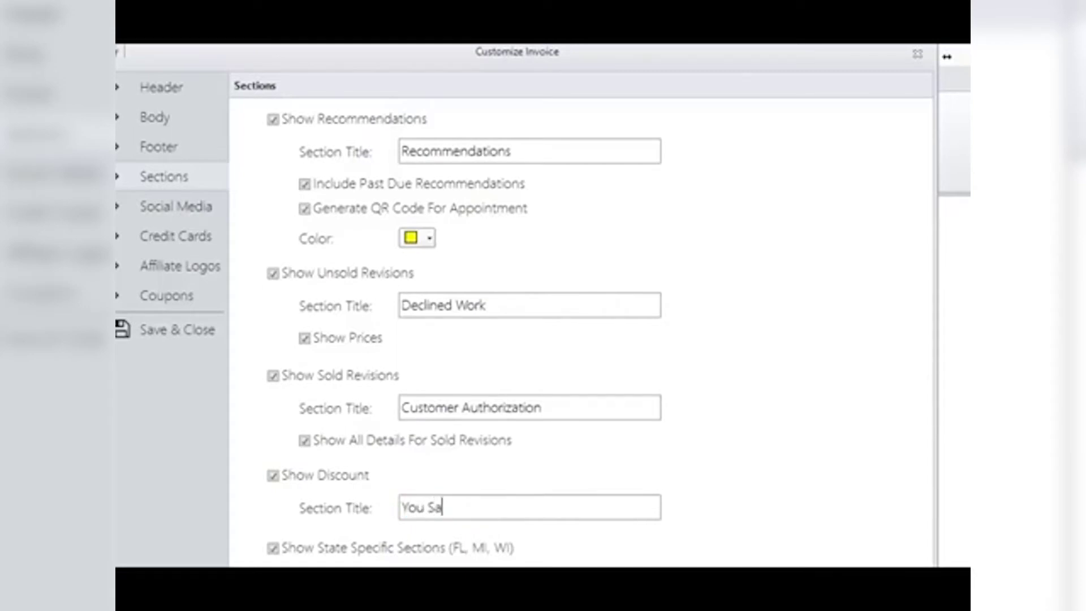
type("ved")
type(" too")
type("day")
type("!")
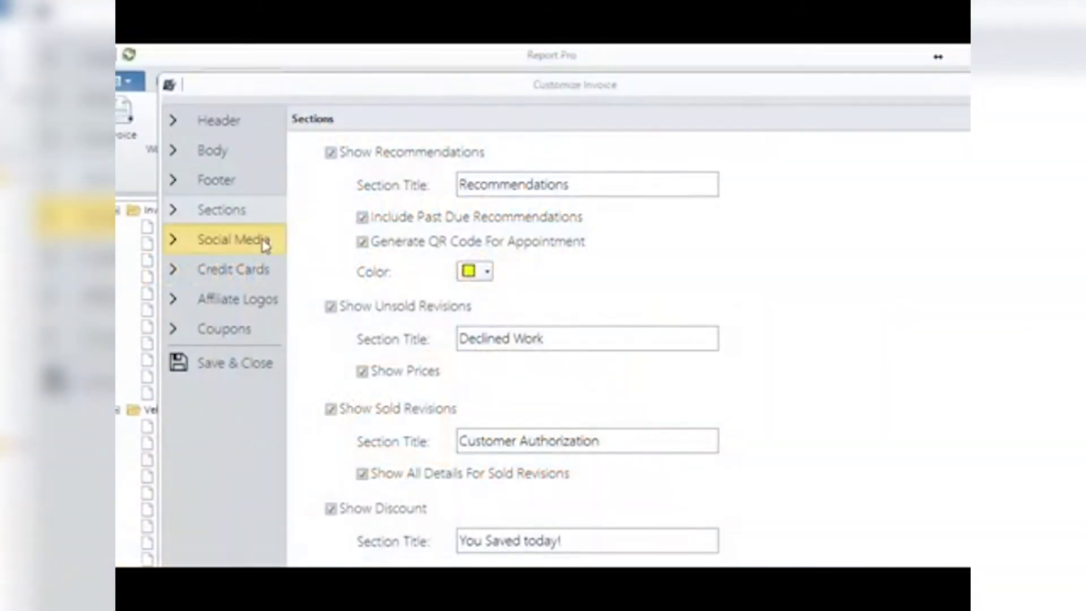
- In the invoice's Social Media settings, show Facebook and YouTube and review their URLs
left_click(247, 242)
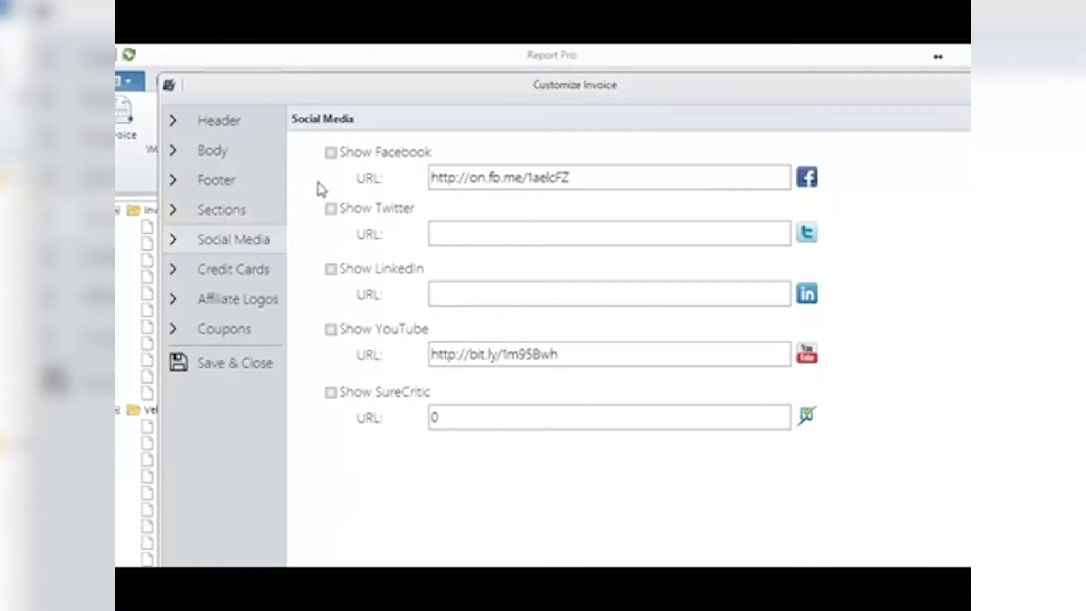
left_click(329, 153)
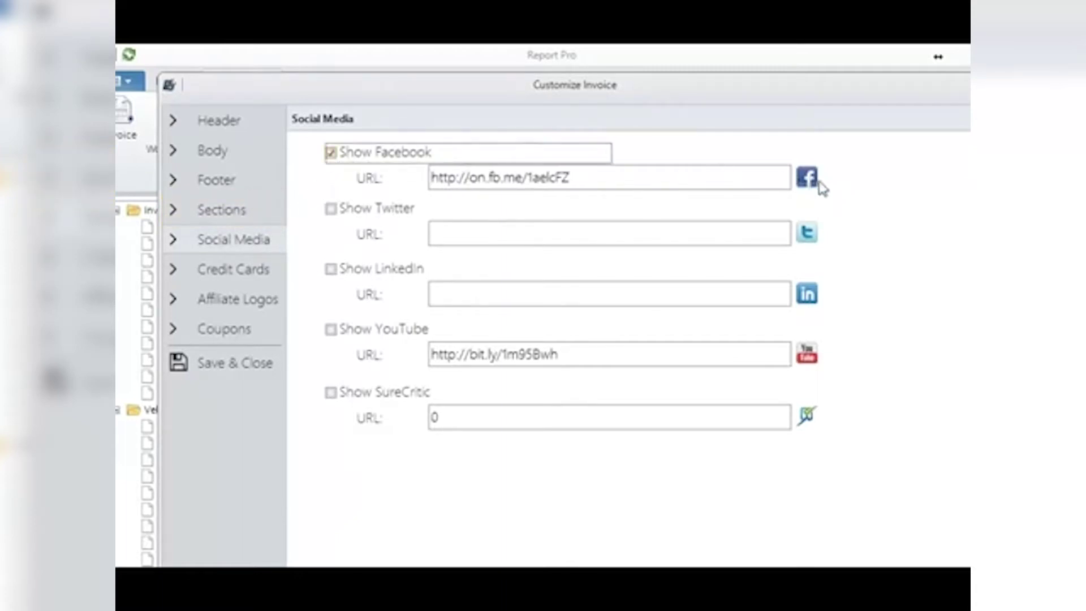
left_click_drag(669, 182, 397, 182)
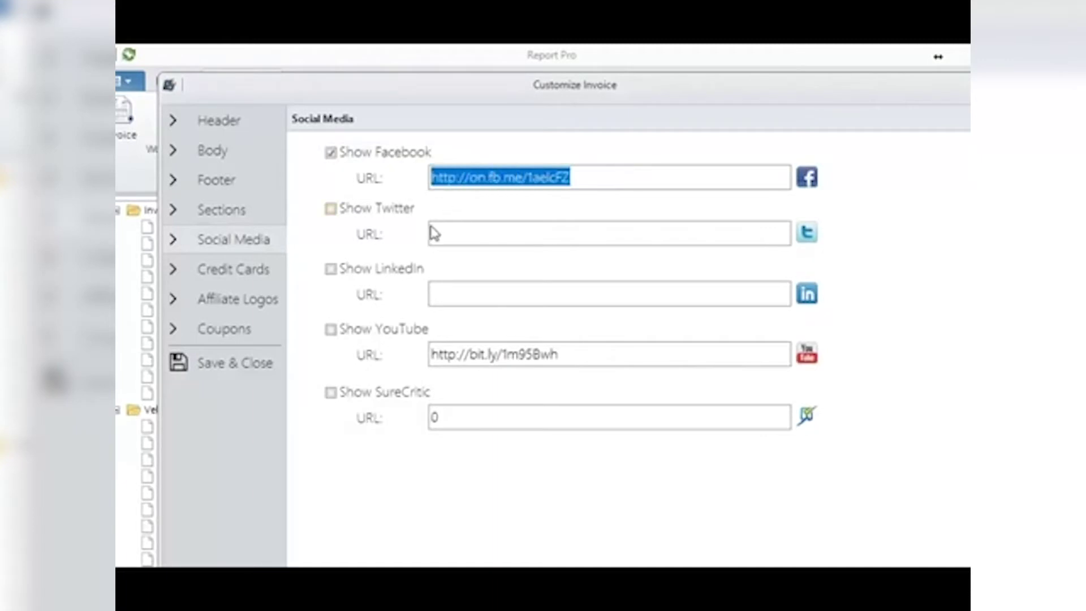
left_click(333, 330)
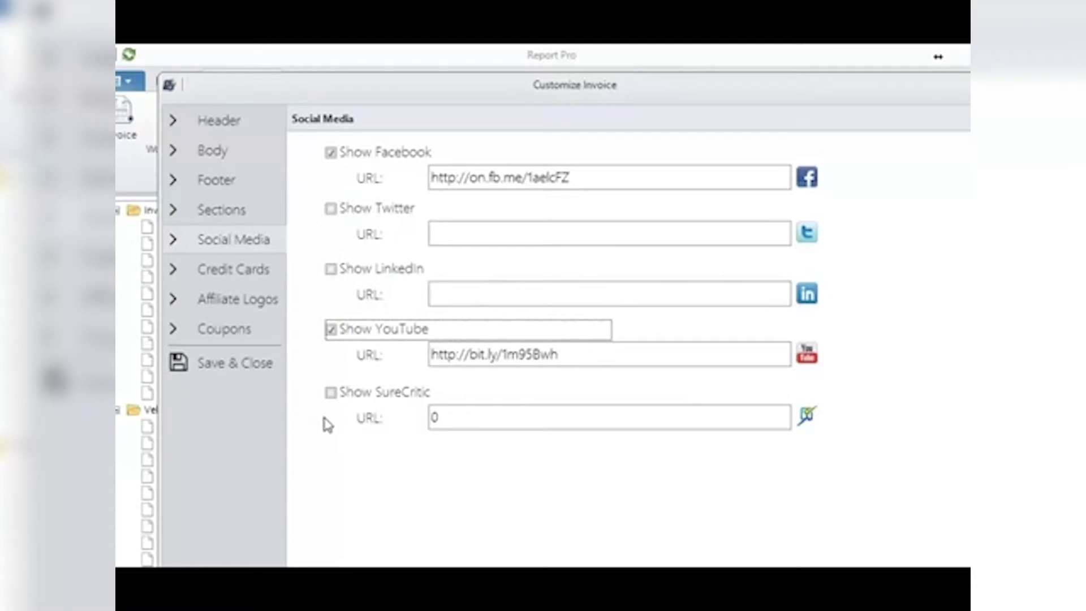
left_click(534, 174)
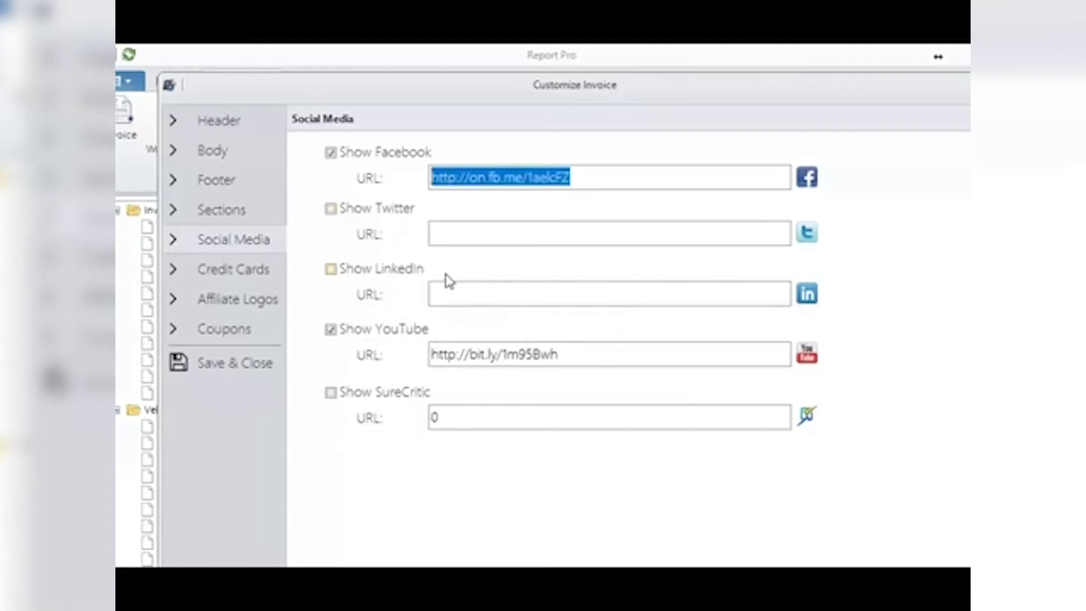
left_click_drag(567, 353, 405, 351)
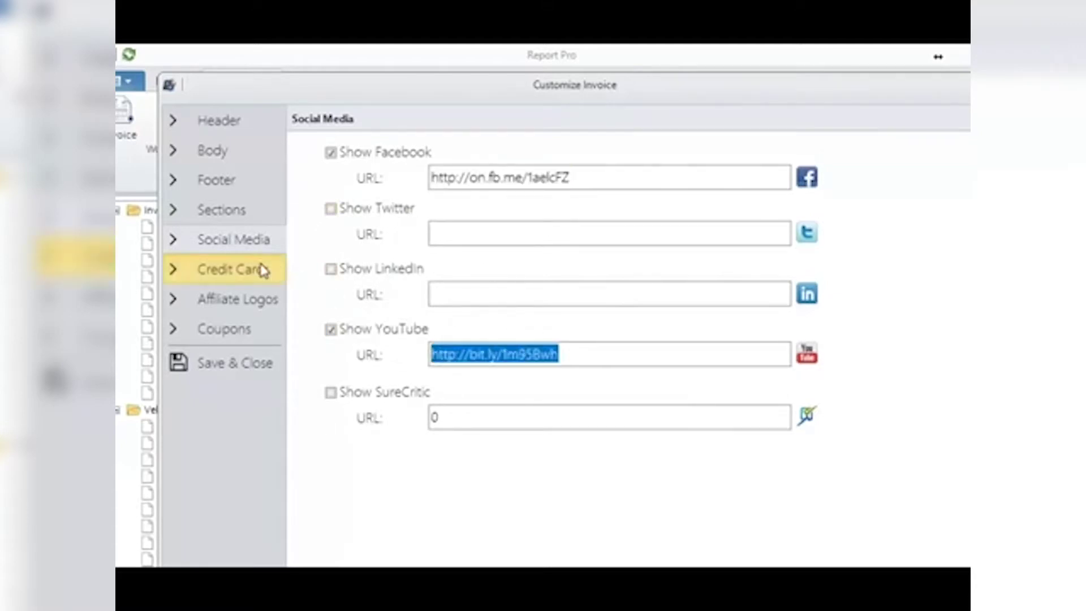
- In the Credit Cards settings, show Visa, MasterCard and Discover on the invoice, leaving American Express off
left_click(245, 273)
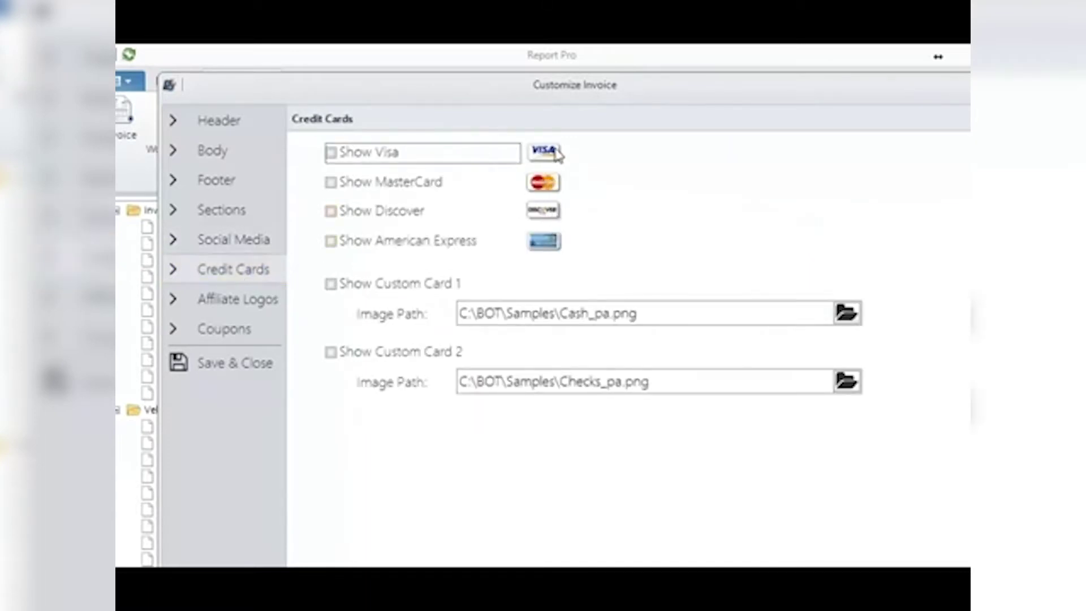
left_click(334, 156)
left_click(340, 184)
left_click(332, 213)
left_click(334, 243)
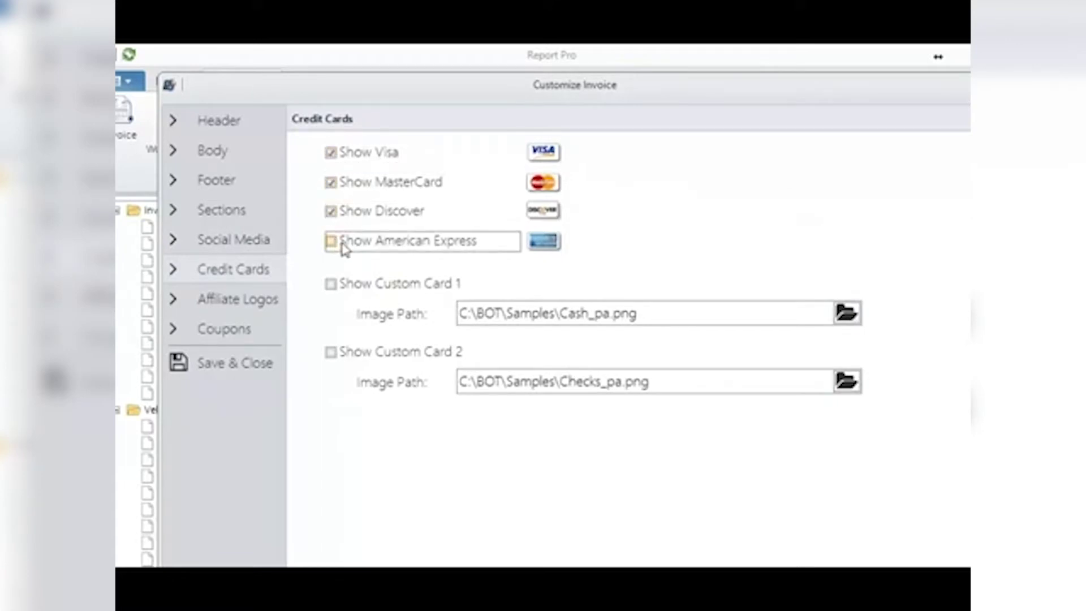
- Show Custom Card 1 and assign it the image Cash_pa.png from the BOT Samples folder
left_click(339, 290)
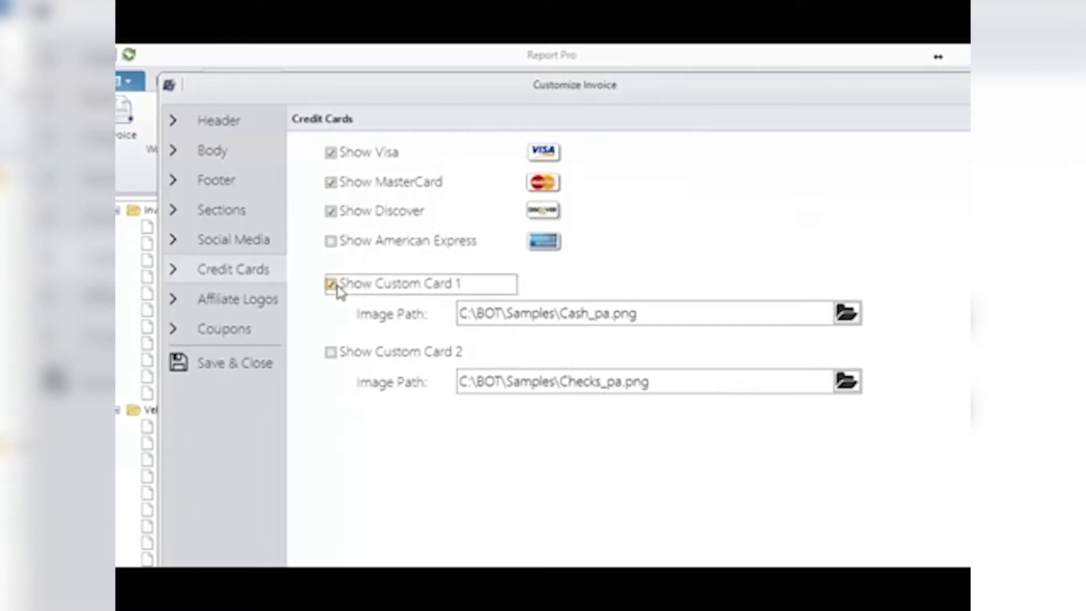
left_click(846, 315)
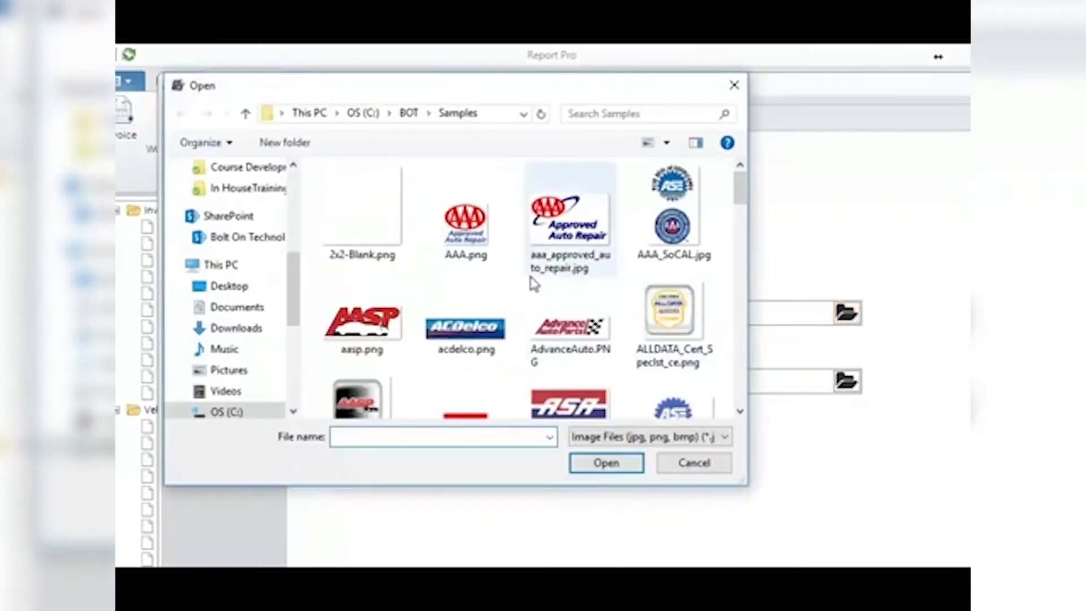
scroll(528, 279, "down", 2)
scroll(527, 279, "down", 10)
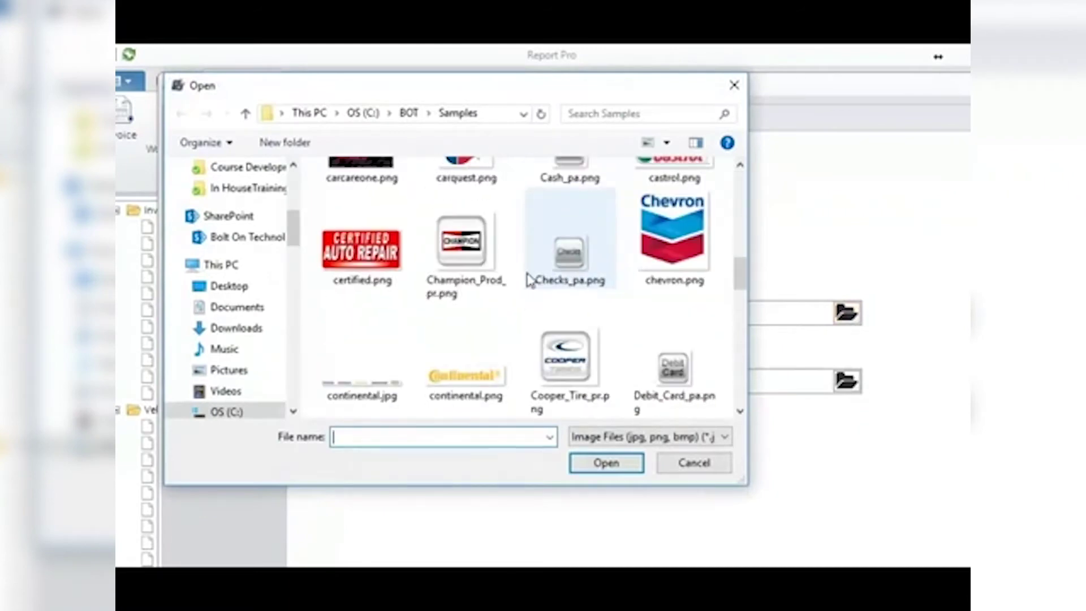
left_click(569, 173)
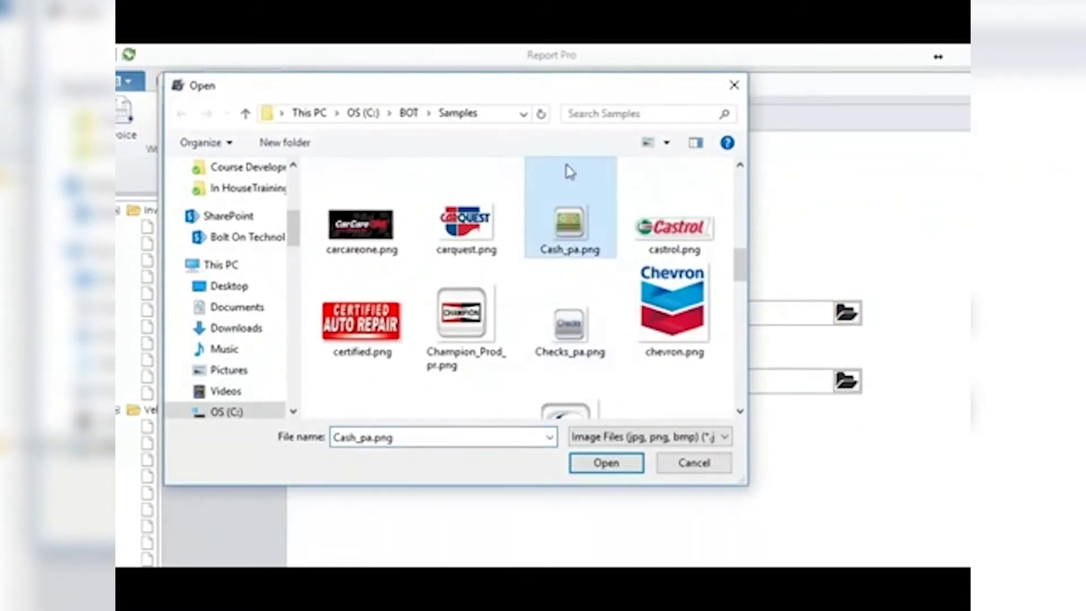
left_click(621, 467)
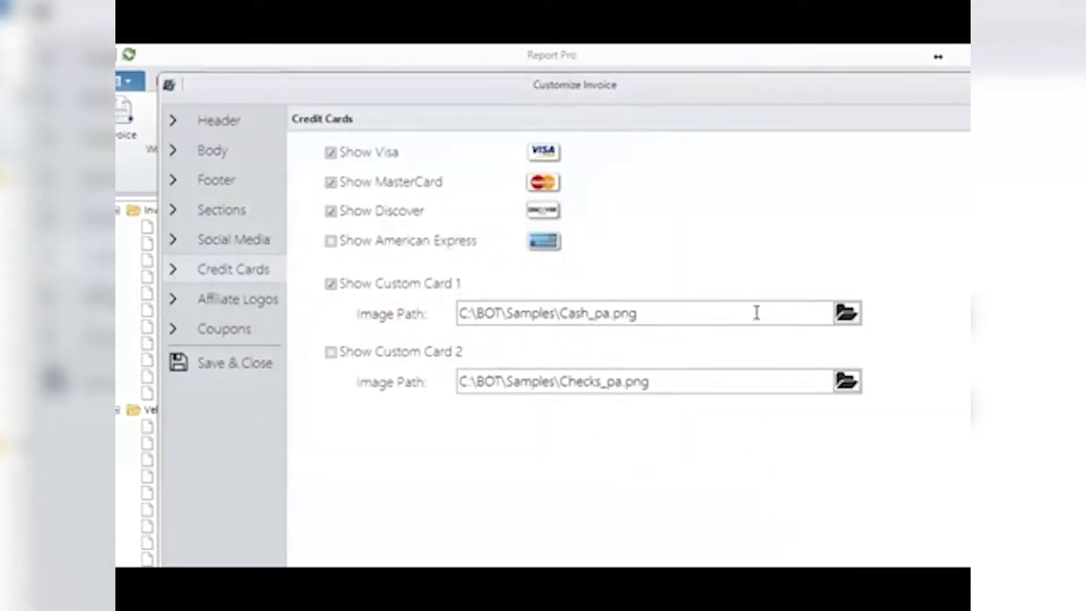
left_click_drag(672, 313, 449, 320)
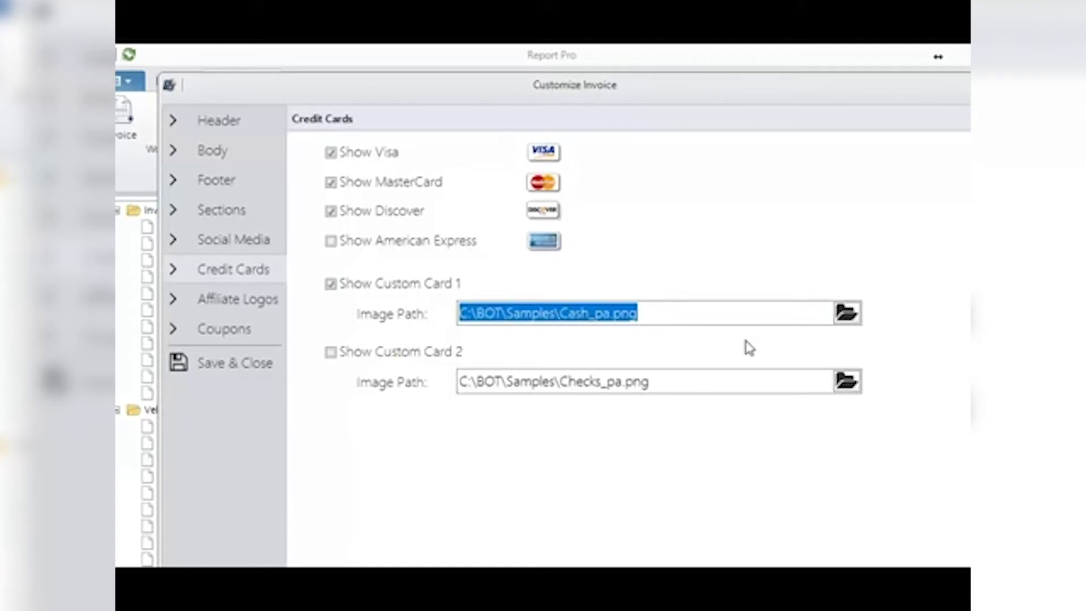
- Assign the image Checks_pa.png from the Samples folder to Custom Card 2
left_click(856, 389)
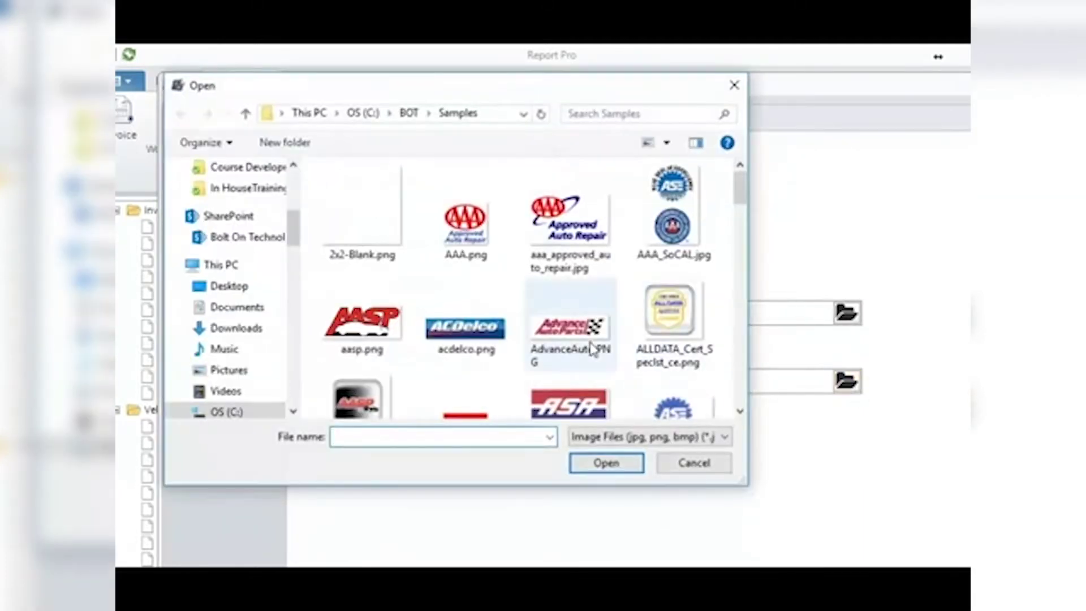
scroll(589, 347, "down", 6)
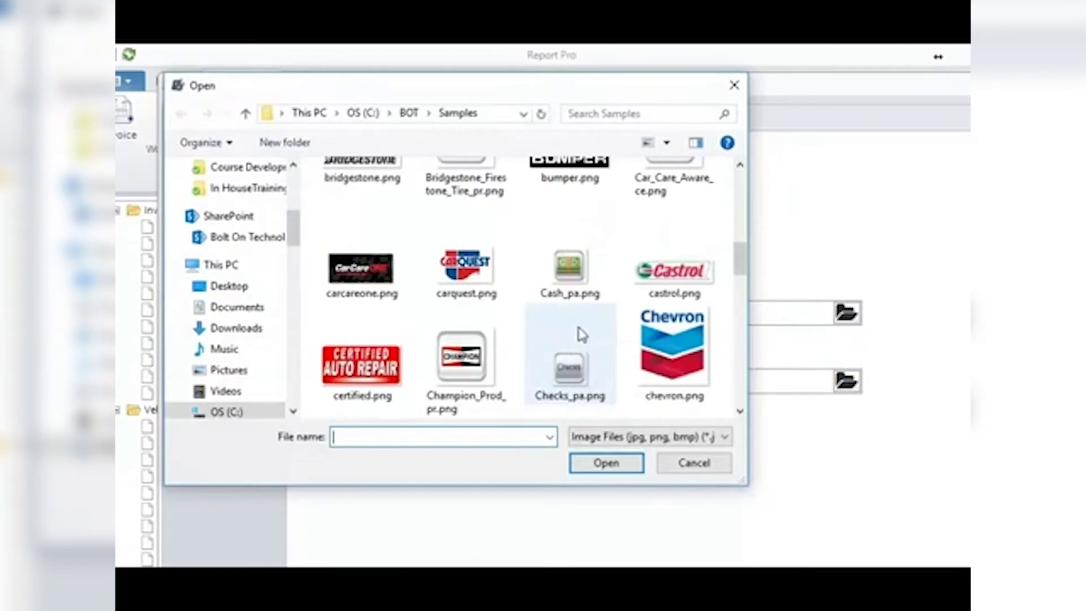
left_click(579, 333)
left_click(606, 464)
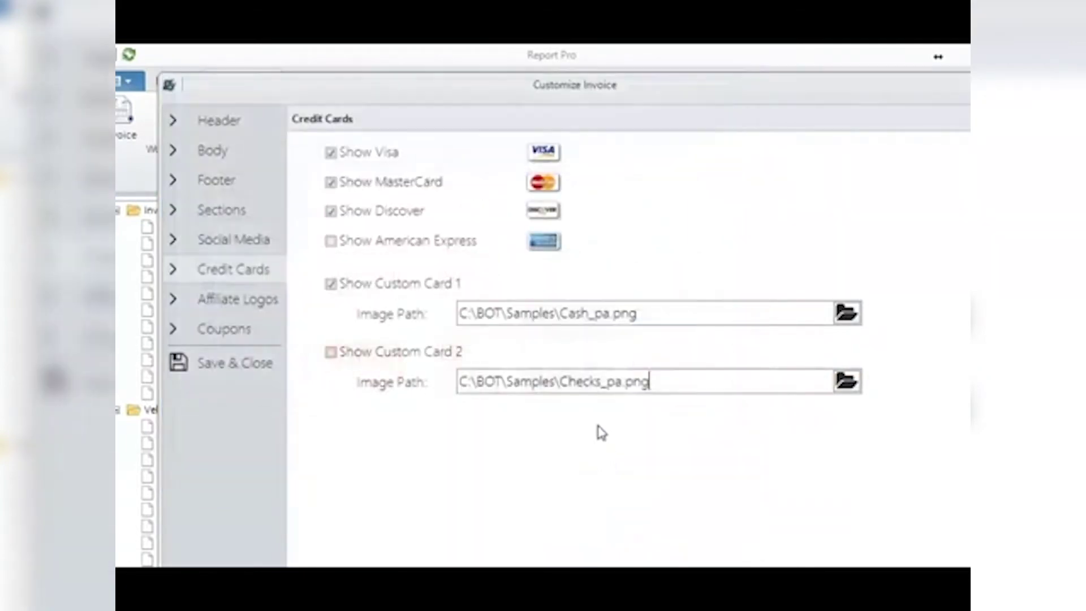
- In the Affiliate Logos settings, show Affiliate Logo 1 and assign it the image ASE.png from the BOT Samples folder
left_click(253, 305)
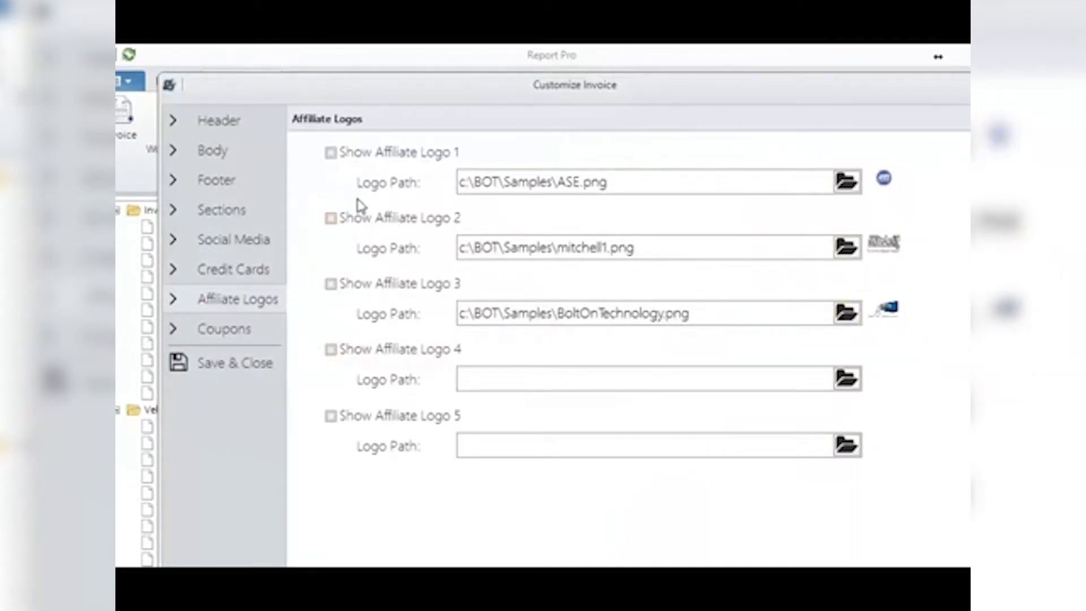
left_click(332, 153)
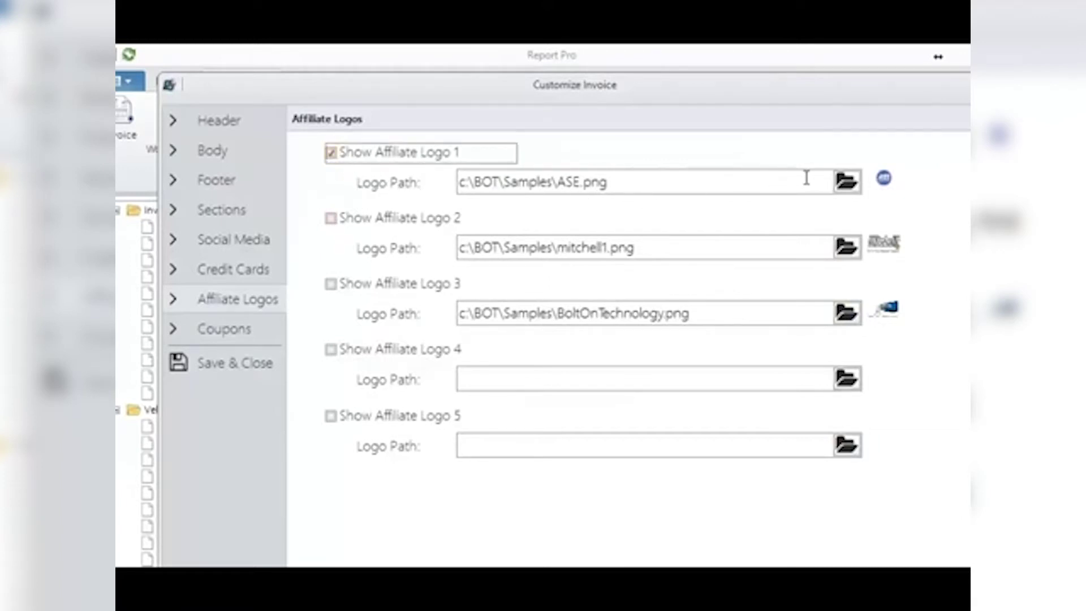
left_click(846, 182)
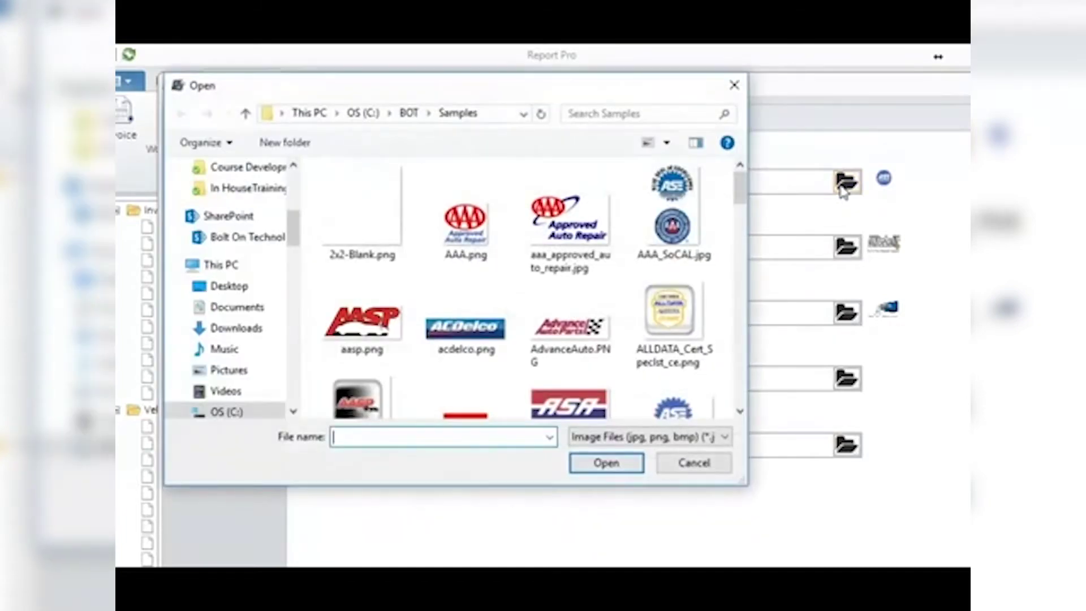
scroll(673, 380, "down", 1)
left_click(674, 380)
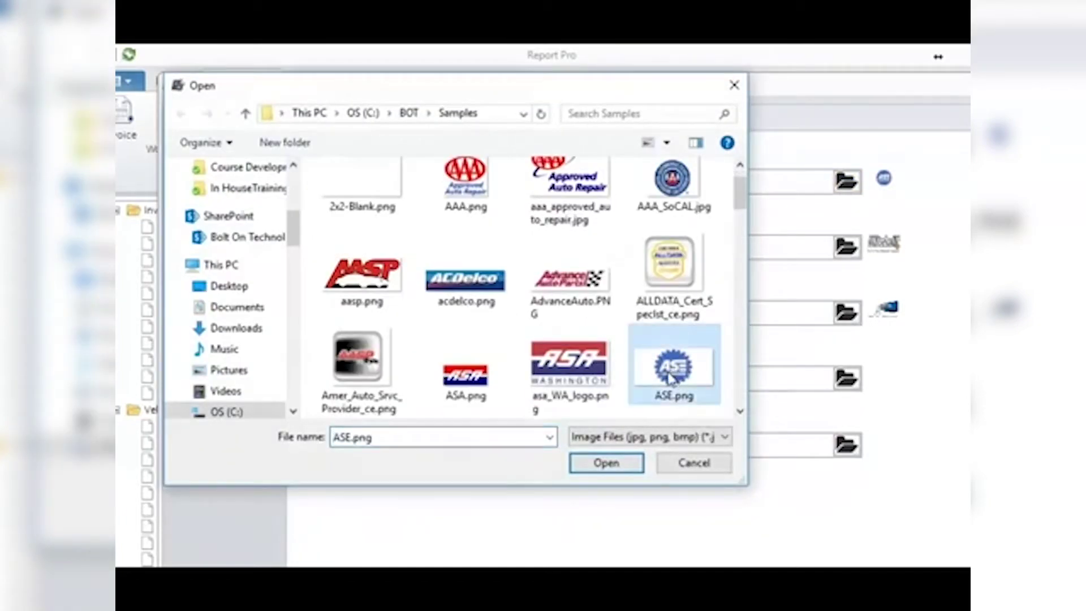
left_click(633, 468)
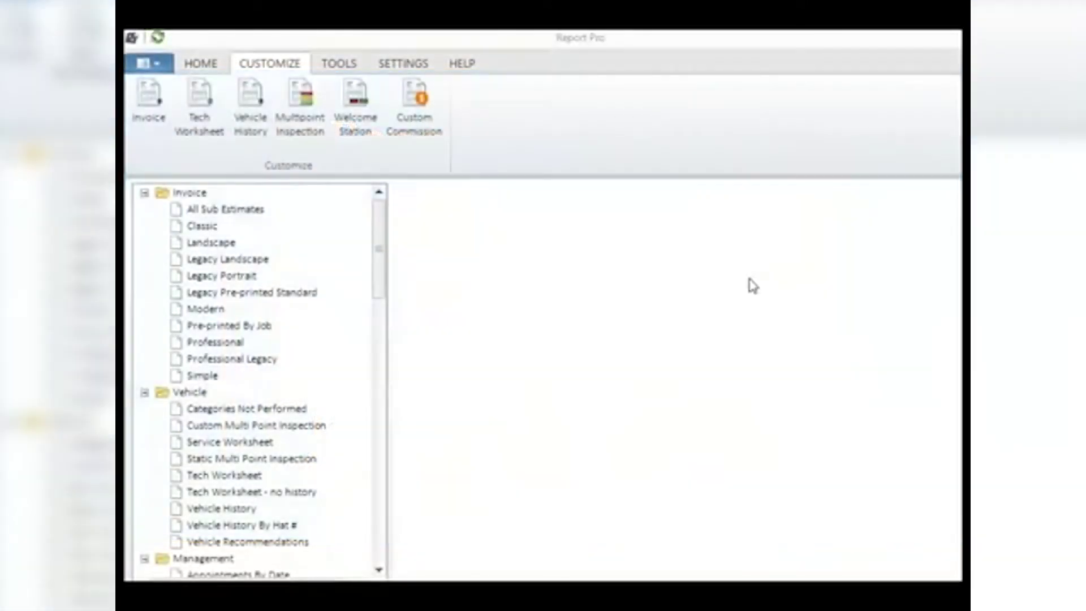
- Open the invoice's Coupons settings and review the Show Coupons option, the Battery-Service advanced coupon and the first coupon's validity text
left_click(147, 106)
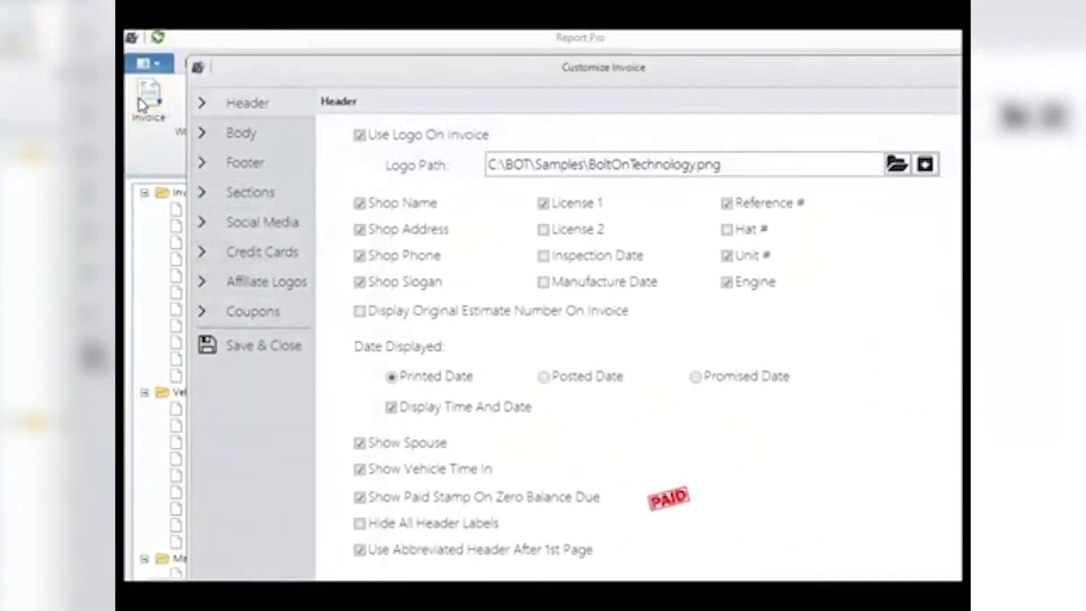
left_click(254, 312)
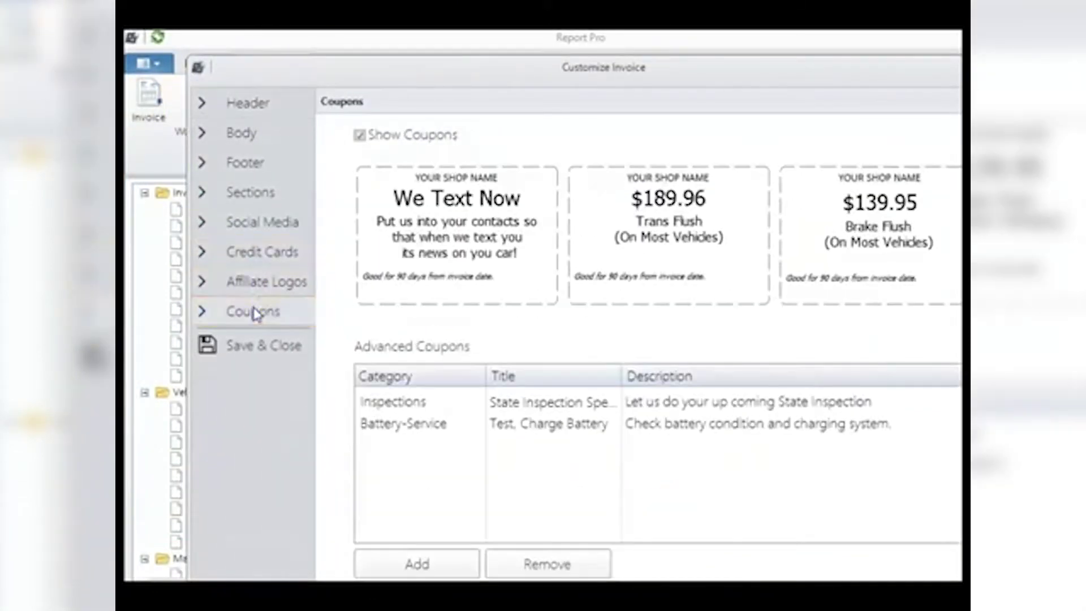
left_click_drag(392, 76, 331, 59)
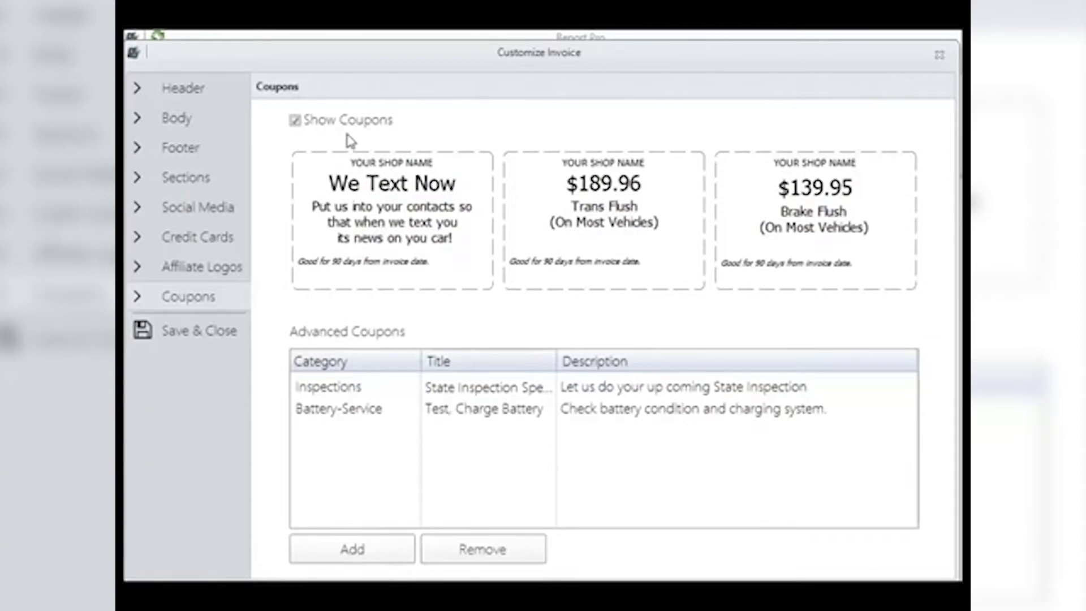
left_click(297, 122)
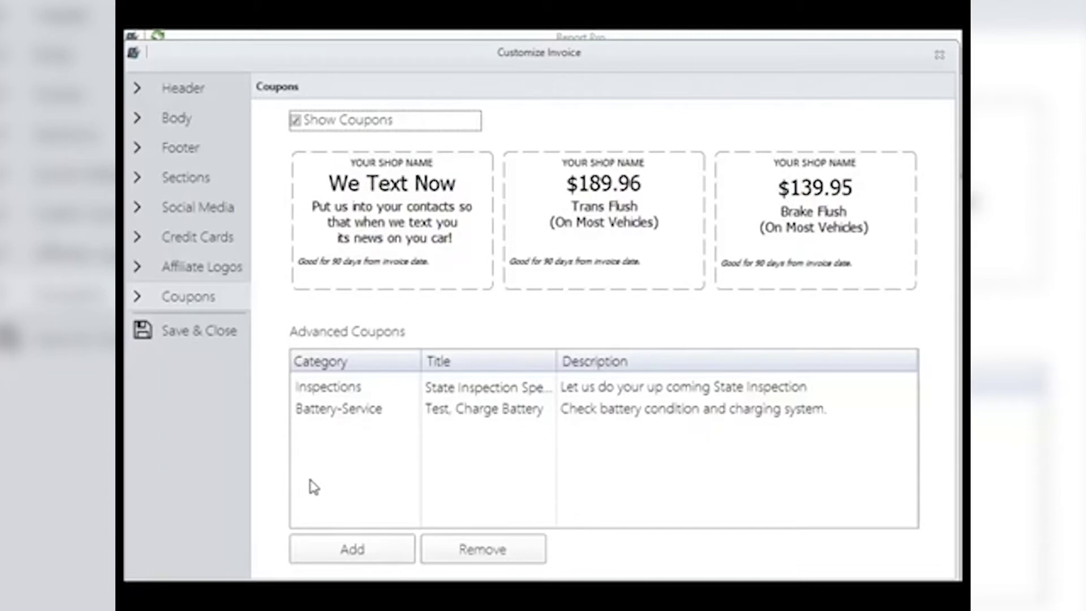
left_click(365, 413)
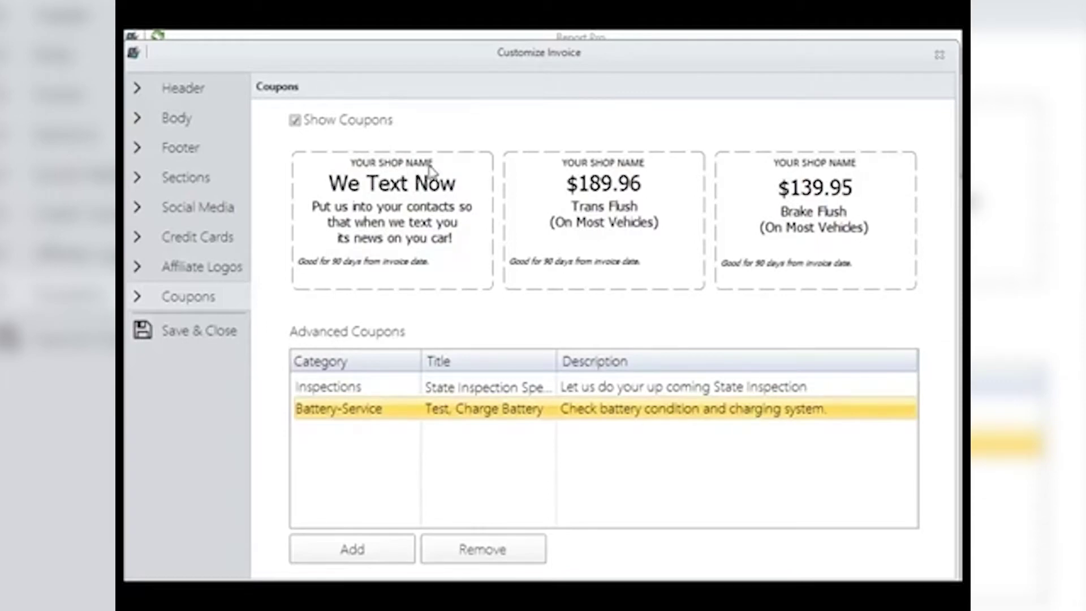
left_click_drag(431, 261, 296, 277)
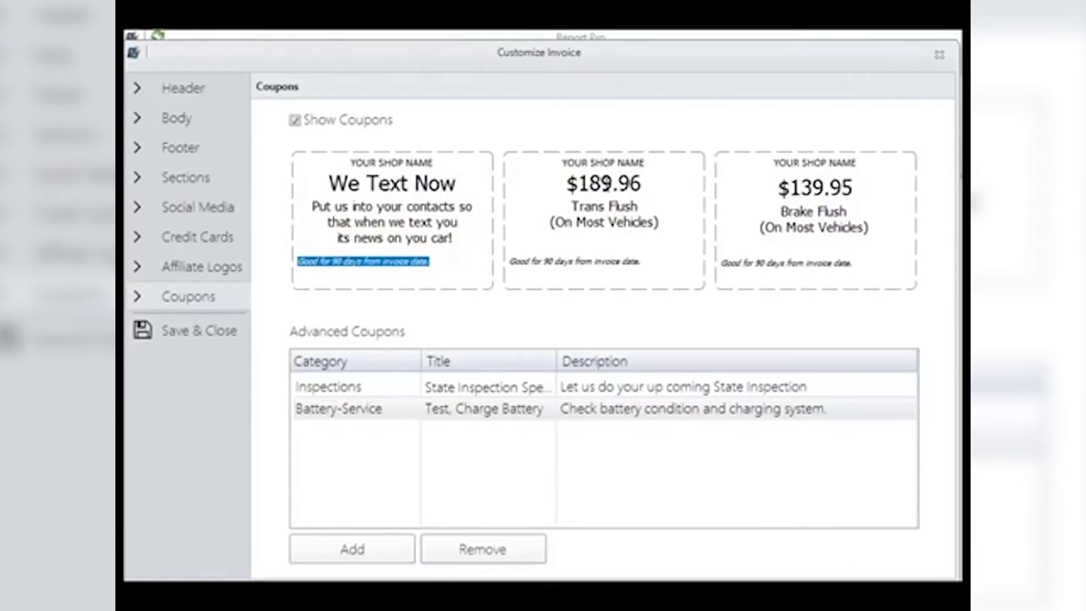
- Set the price on the Trans Flush coupon to $179.95
double_click(604, 184)
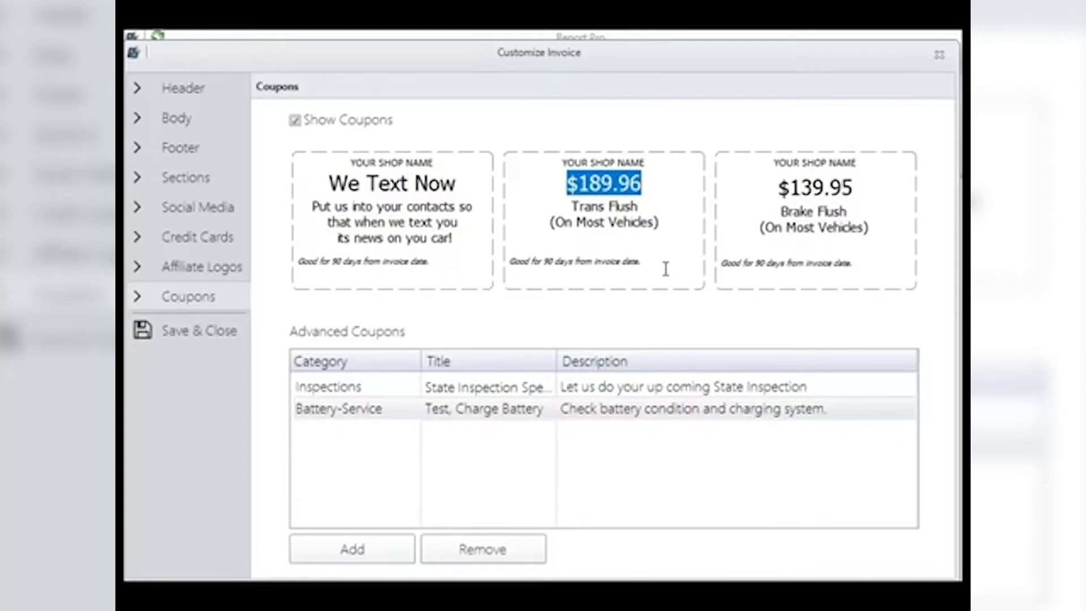
type("$1")
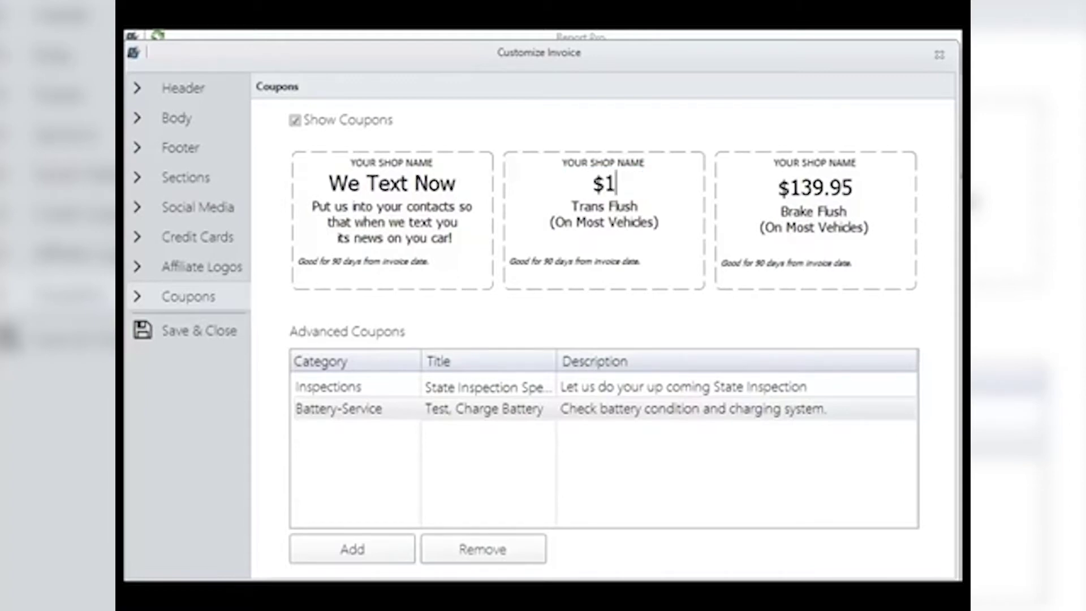
type("79.9")
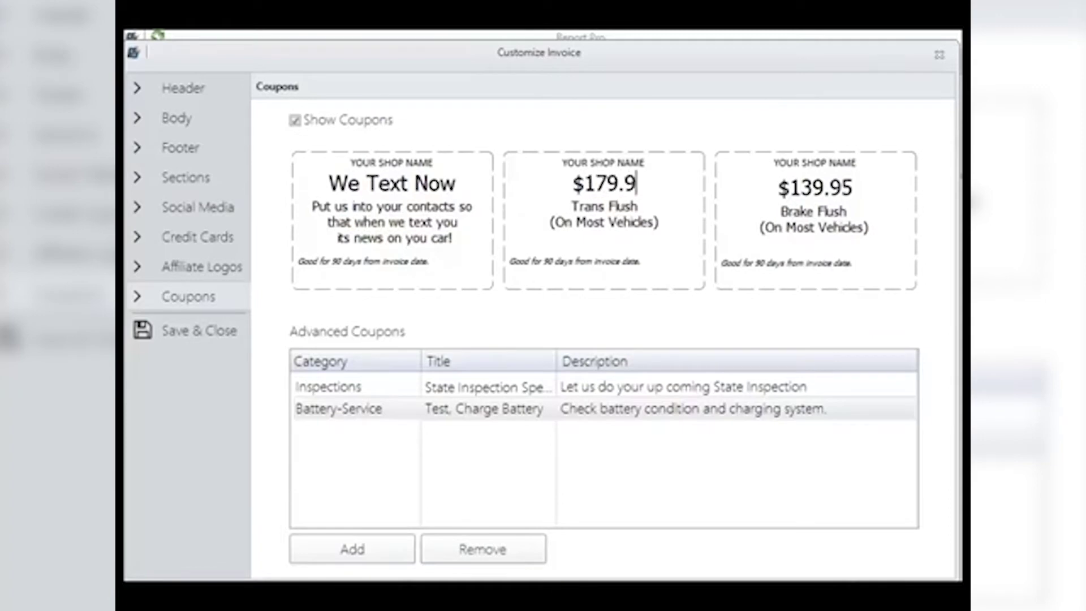
type("5")
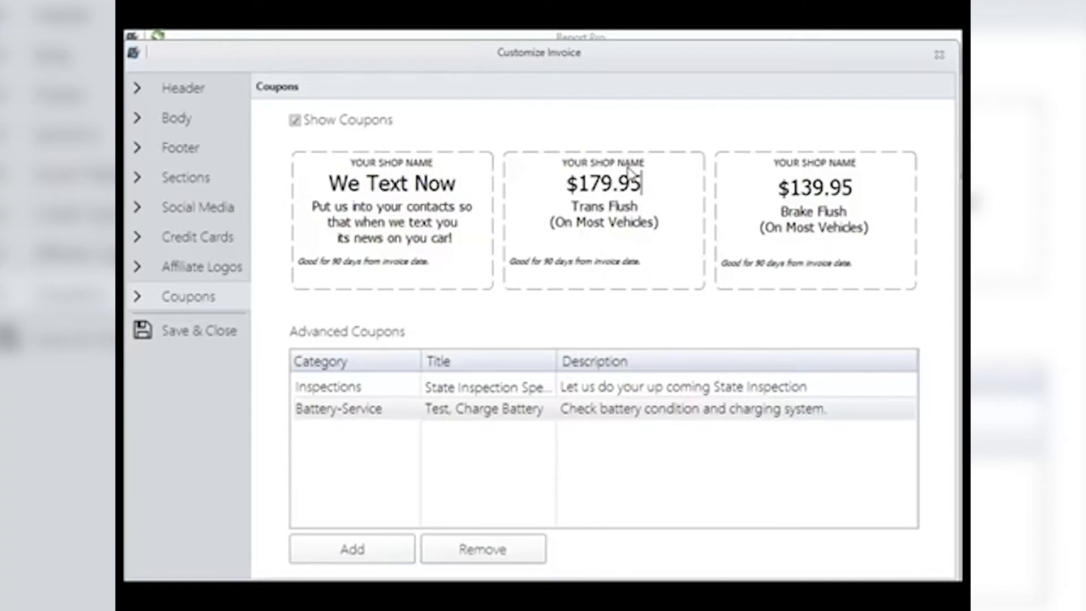
- Set the Trans Flush coupon's validity to 180 days from invoice date and save the invoice customization
left_click_drag(645, 261, 509, 262)
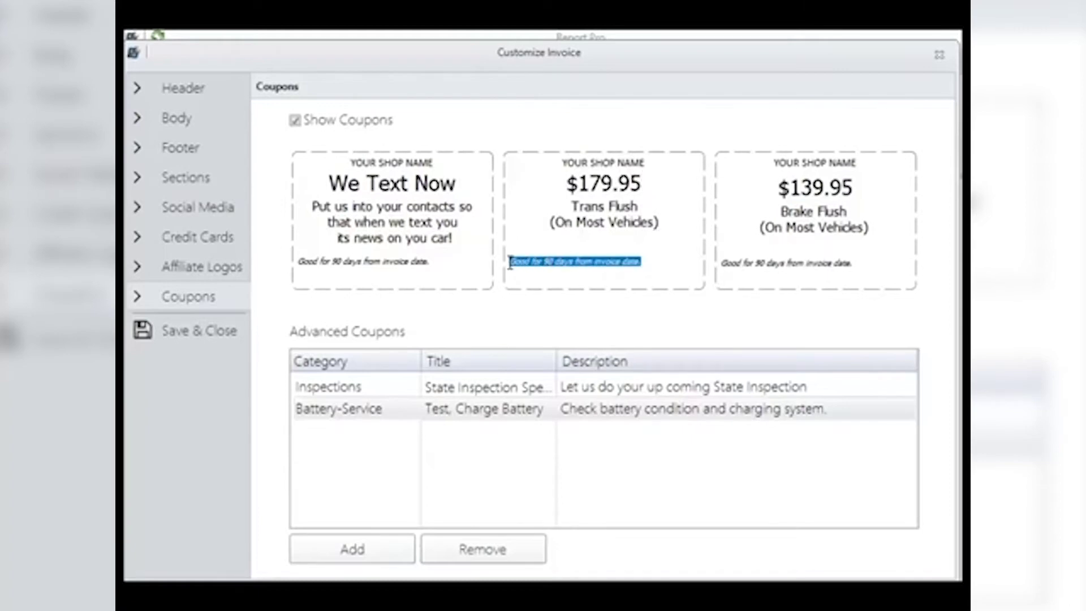
left_click(547, 264)
double_click(538, 261)
double_click(550, 261)
type("3")
type("80")
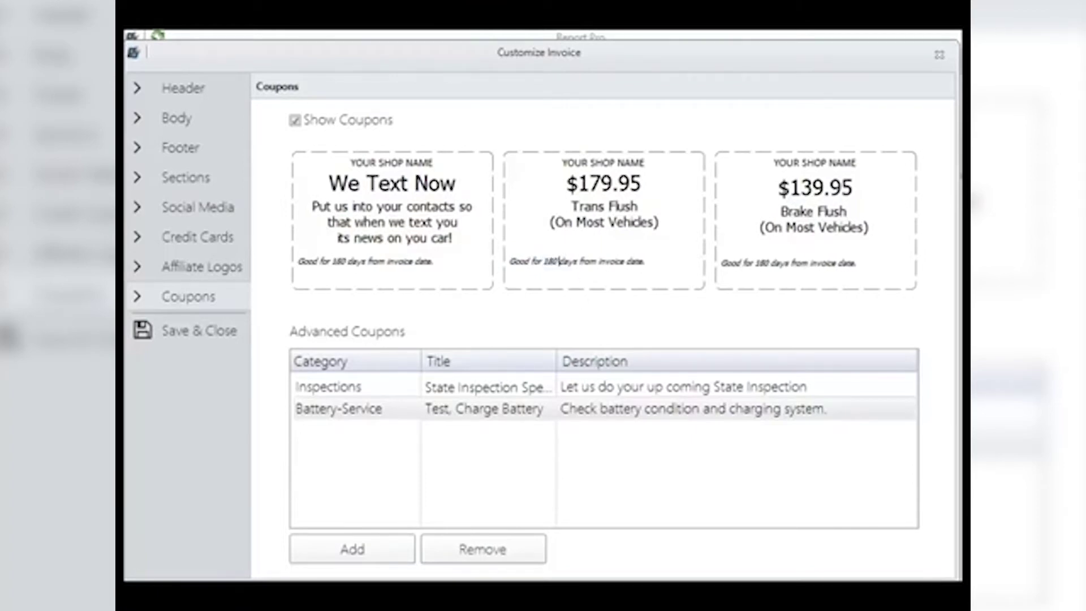
left_click(199, 335)
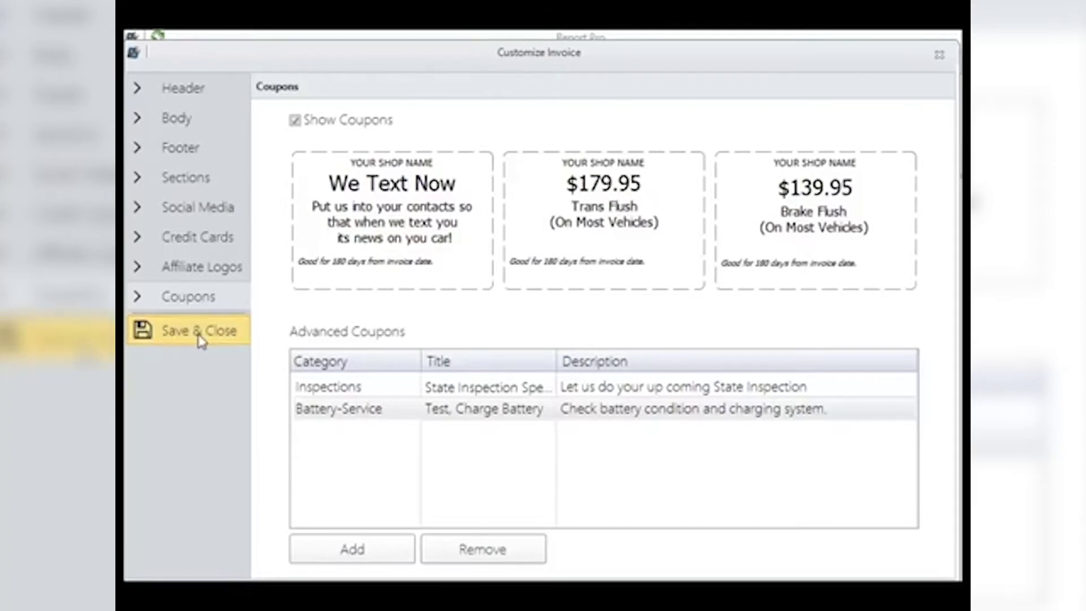
- Reopen the invoice's Coupons settings and shorten the Inspections advanced coupon's title to State Inspection, keeping the Inspections category
left_click(146, 107)
left_click(275, 313)
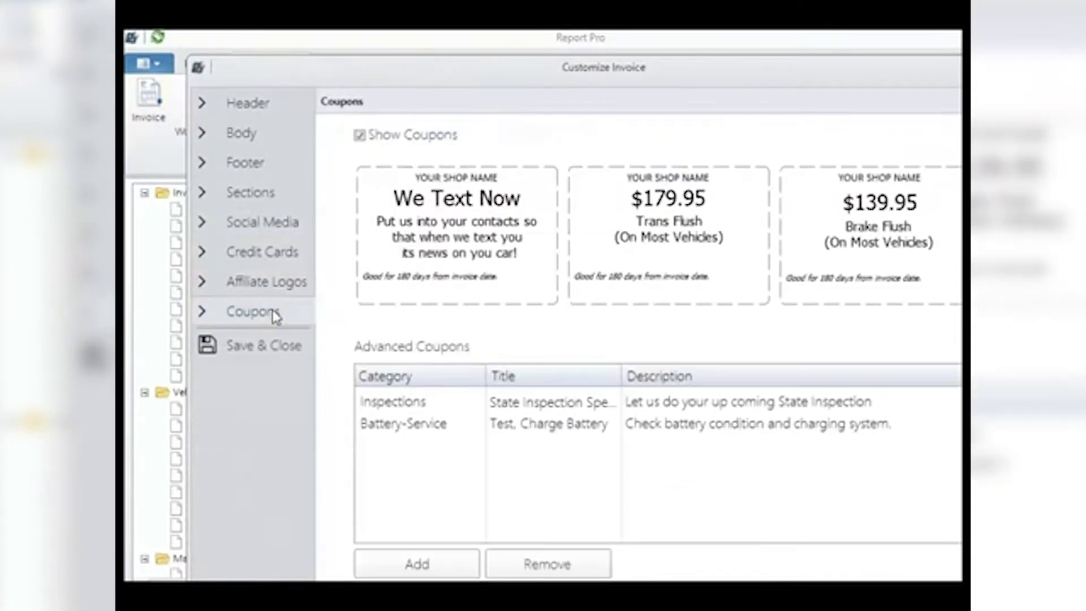
left_click_drag(468, 80, 411, 61)
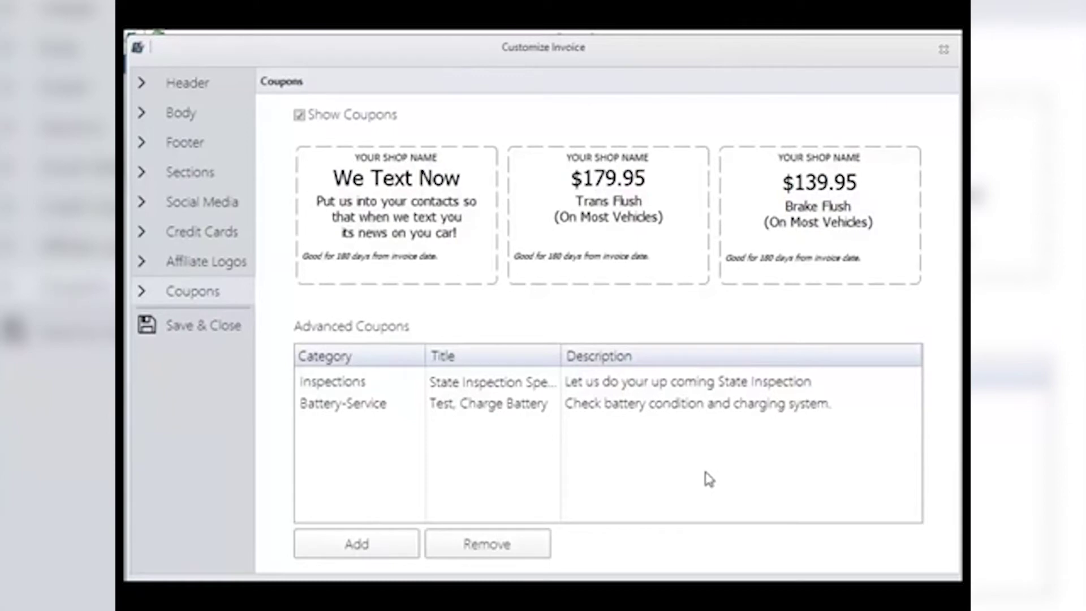
left_click(390, 389)
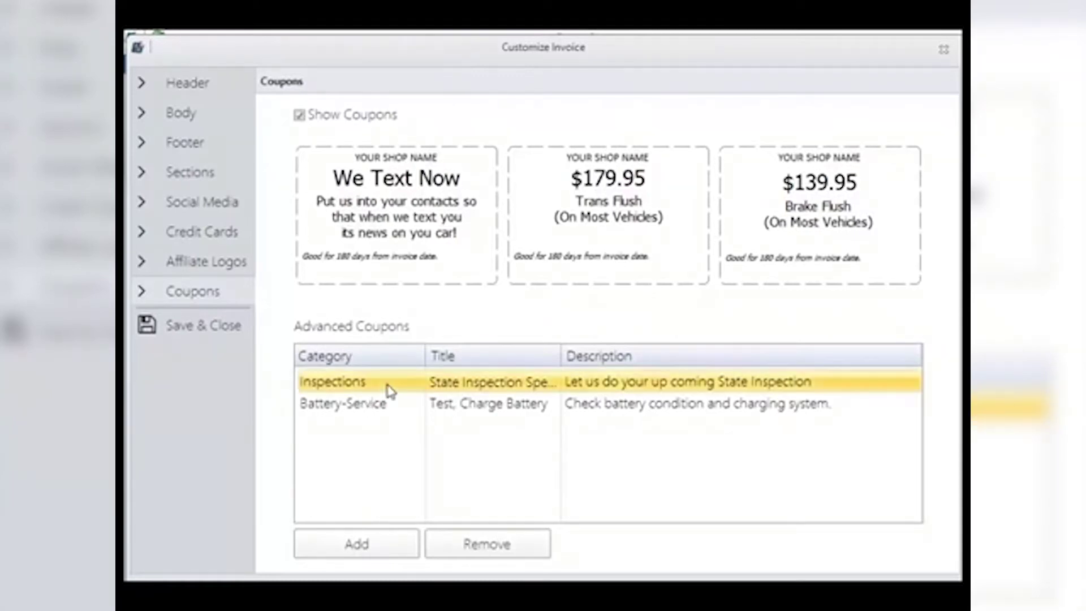
double_click(355, 384)
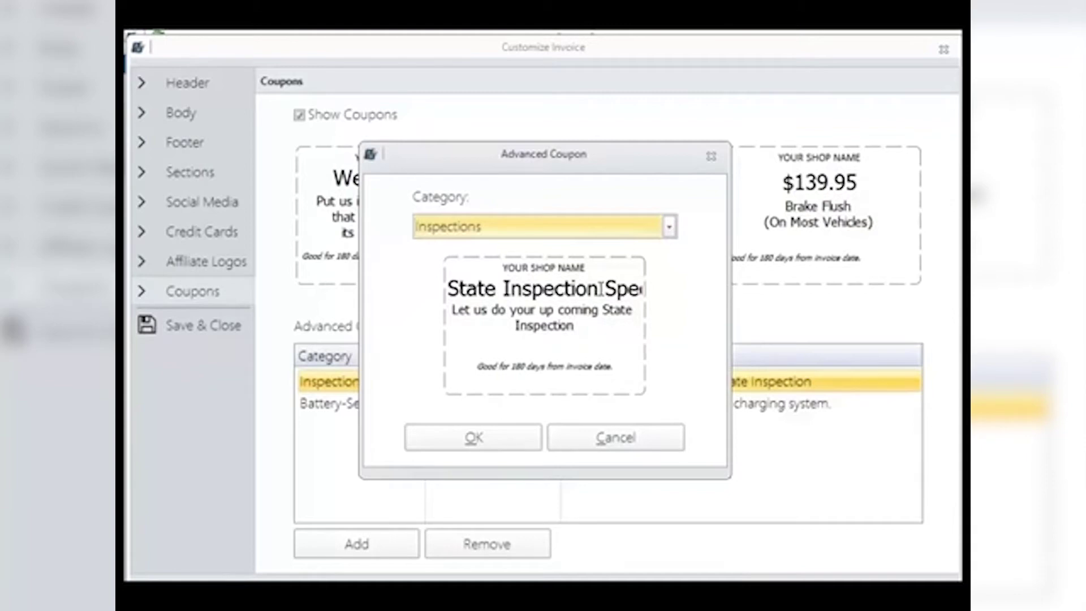
left_click_drag(601, 290, 650, 284)
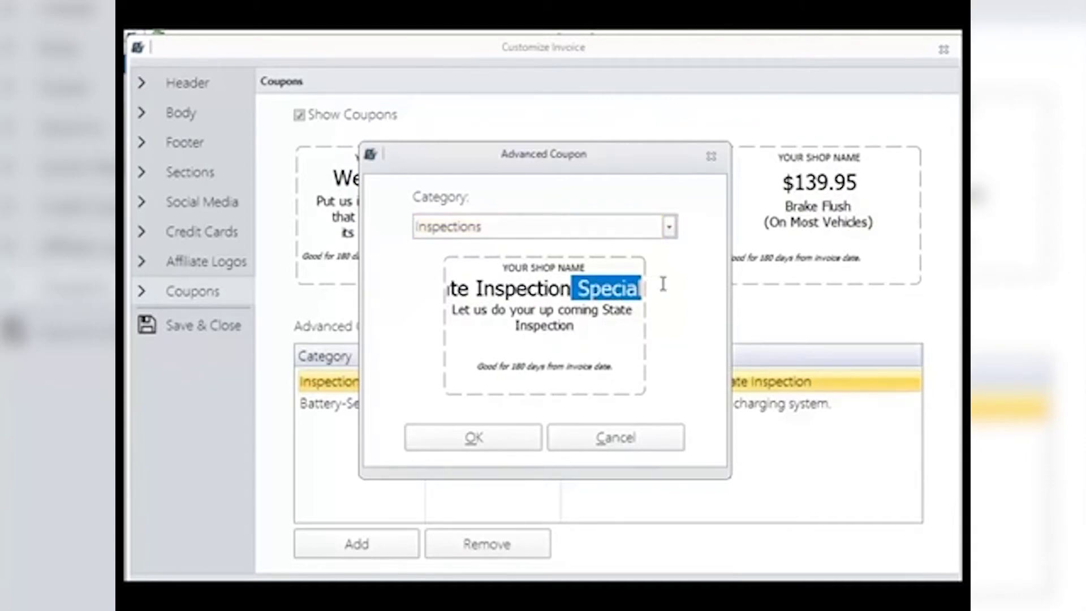
key("BackSpace")
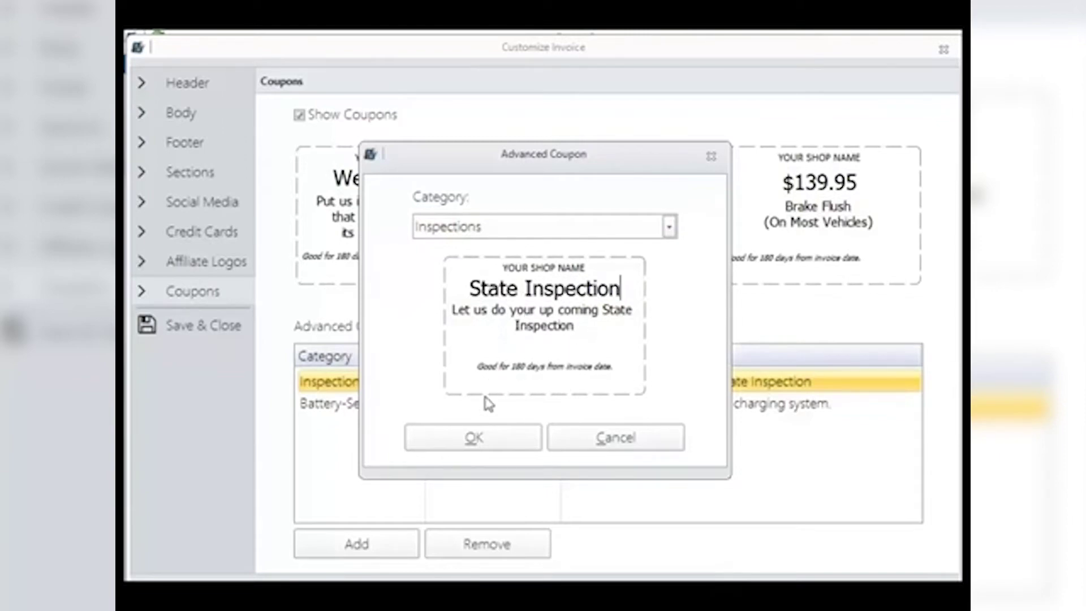
left_click(670, 227)
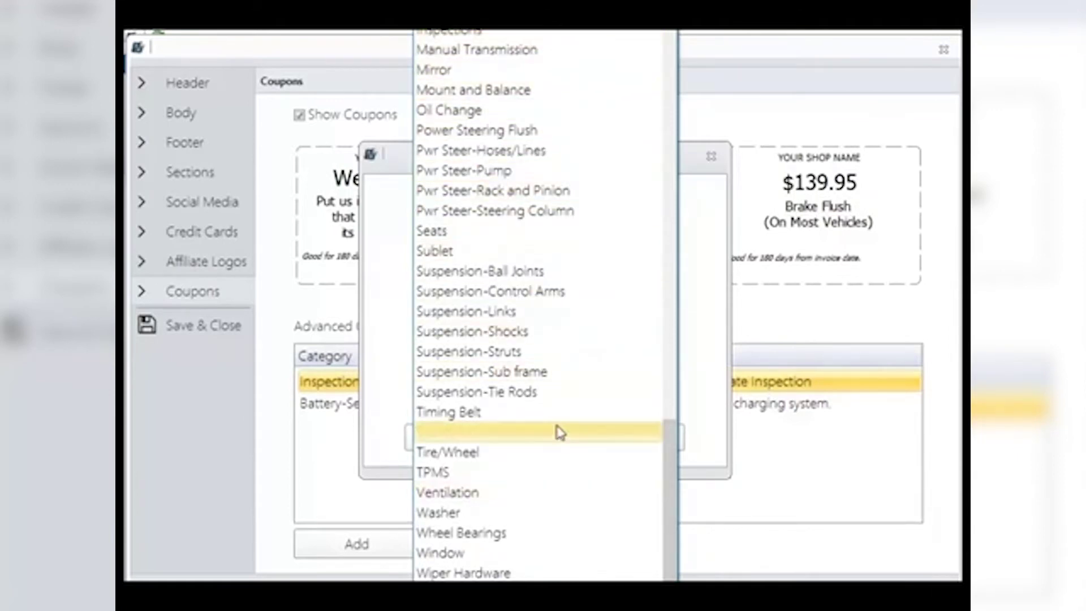
left_click(561, 33)
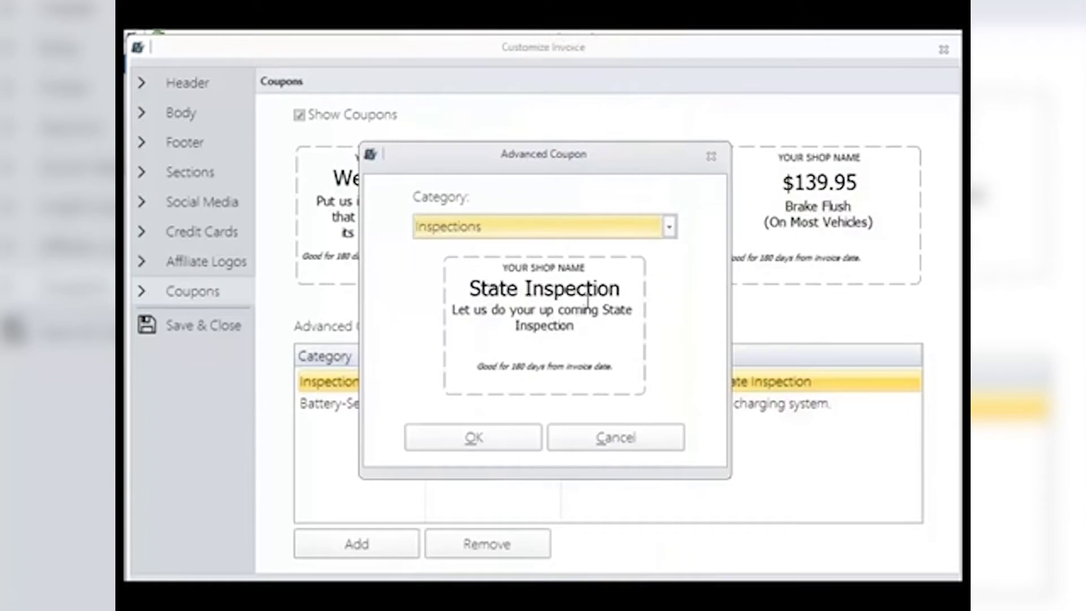
left_click(496, 451)
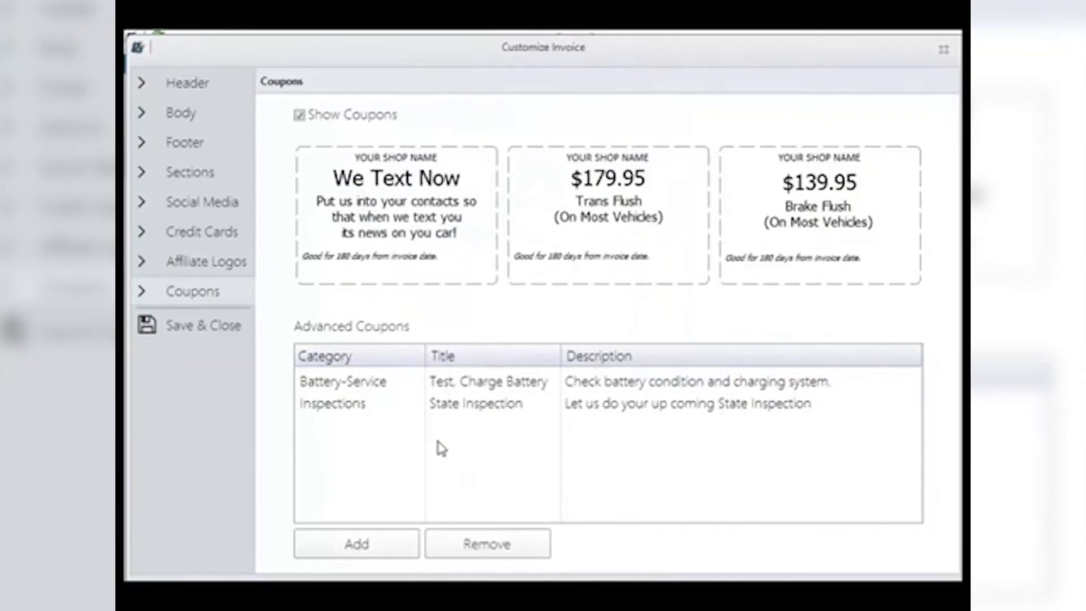
- Start a new advanced coupon and assign it to the Alignment category
left_click(355, 546)
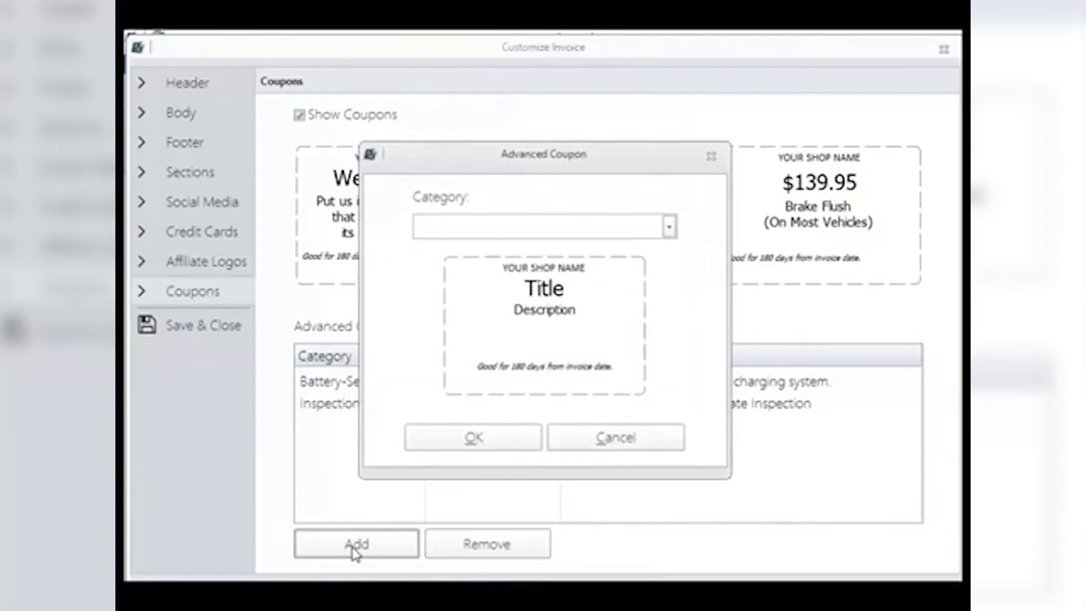
left_click(670, 227)
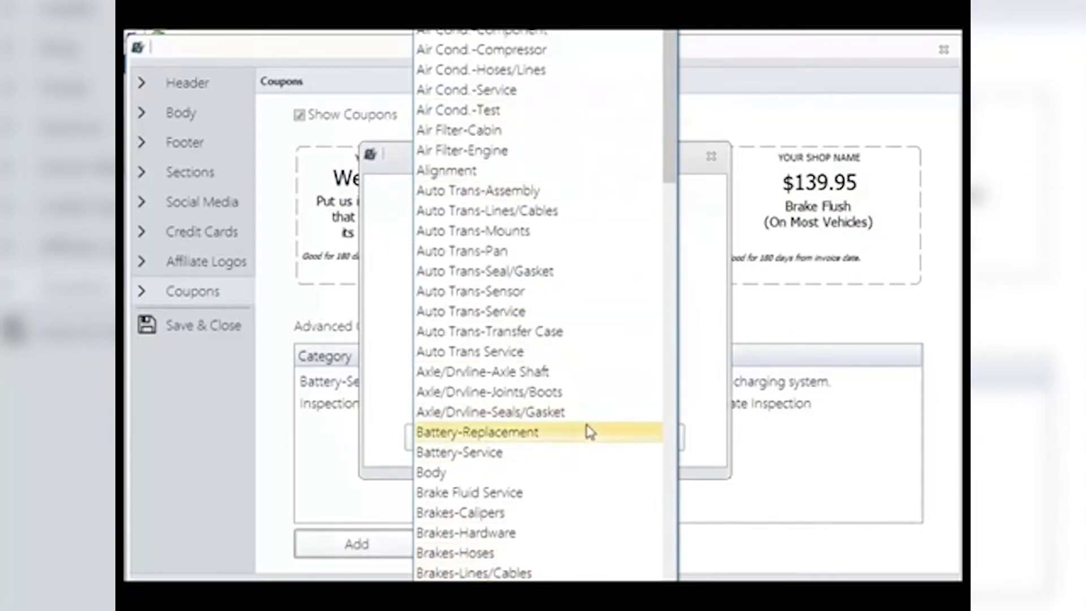
left_click(694, 245)
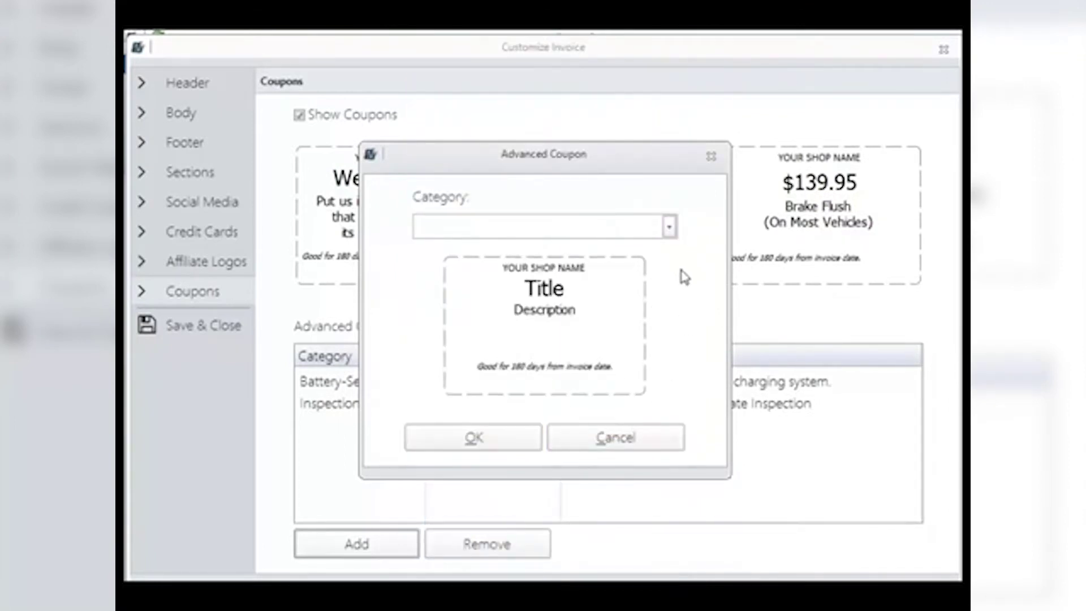
left_click(671, 228)
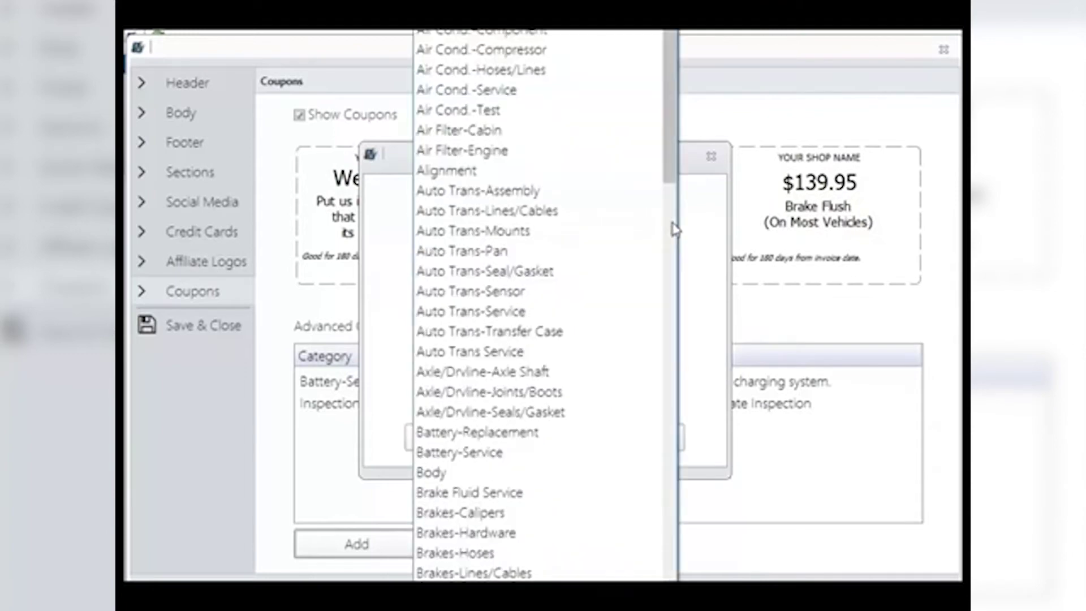
left_click(596, 172)
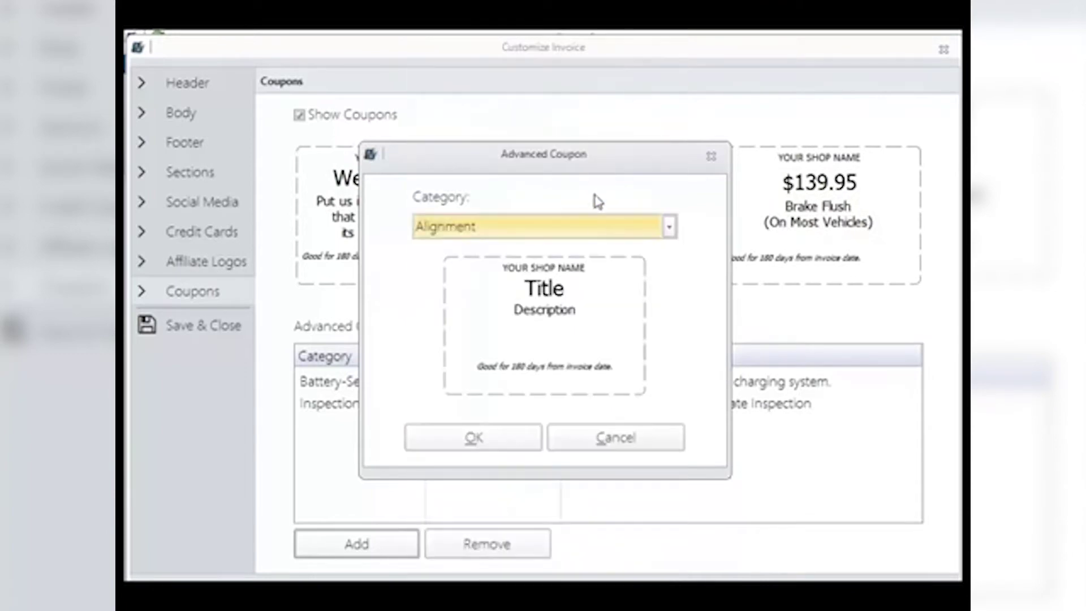
- Title the new coupon Alignment, describe it as Check Alignment and Adjust to Spec on two lines, and accept the coupon
left_click_drag(567, 289, 518, 287)
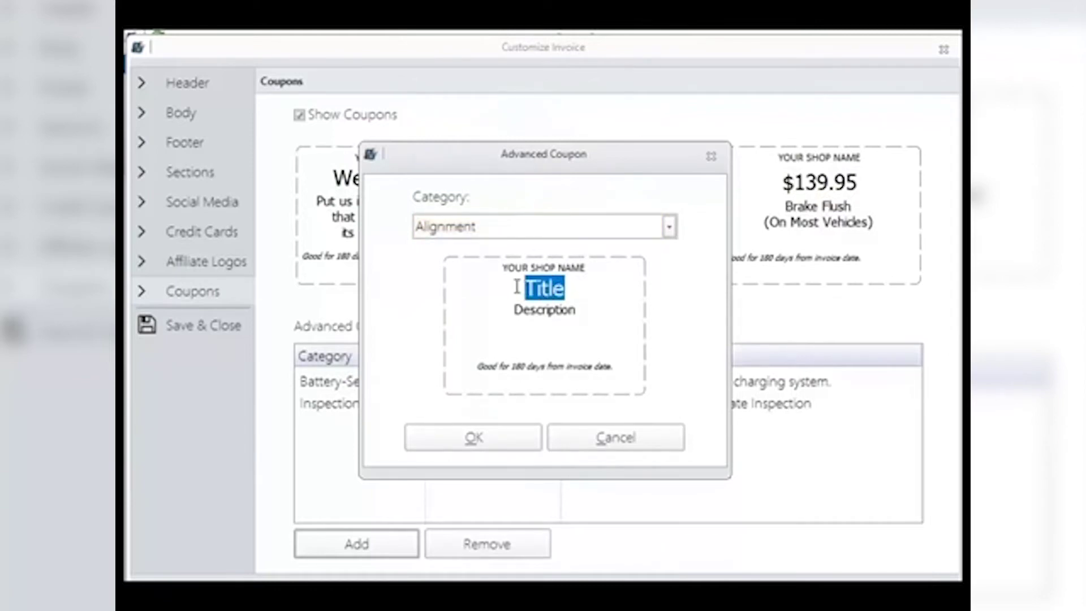
type("Alignment")
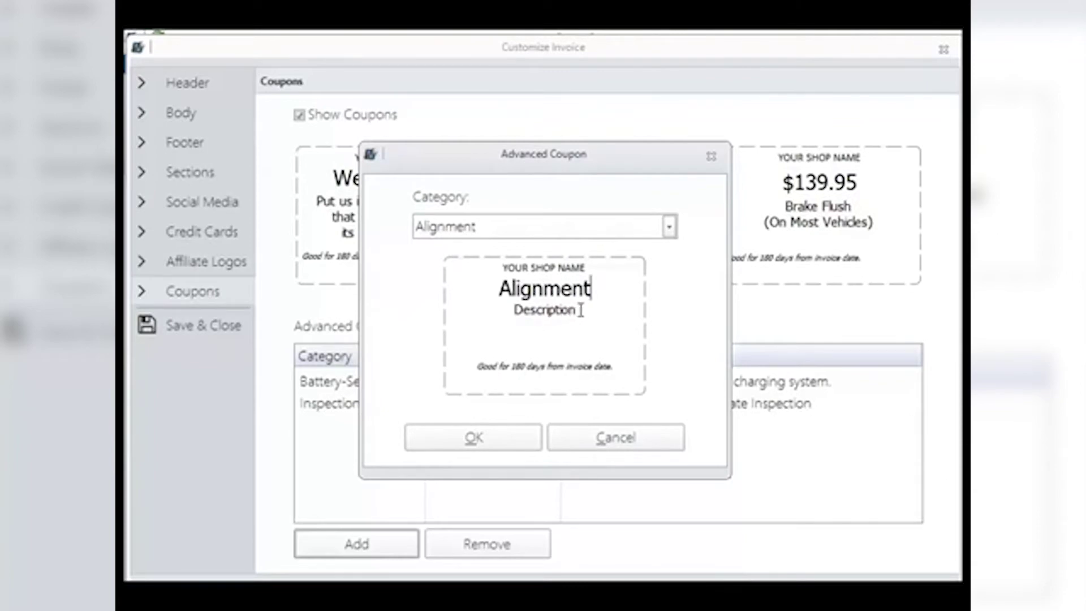
left_click_drag(581, 310, 510, 303)
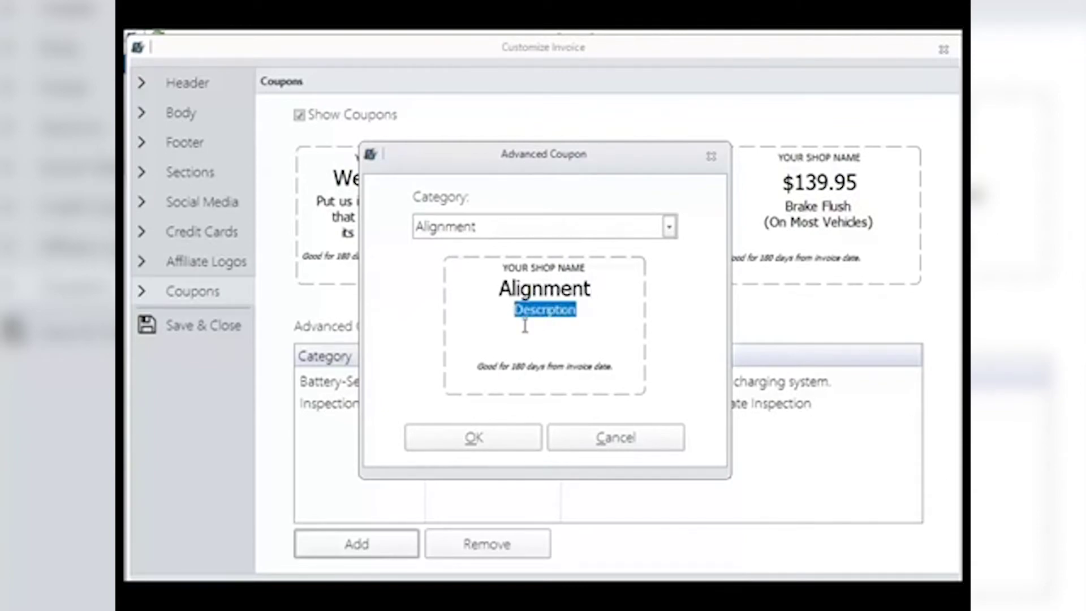
type("Check")
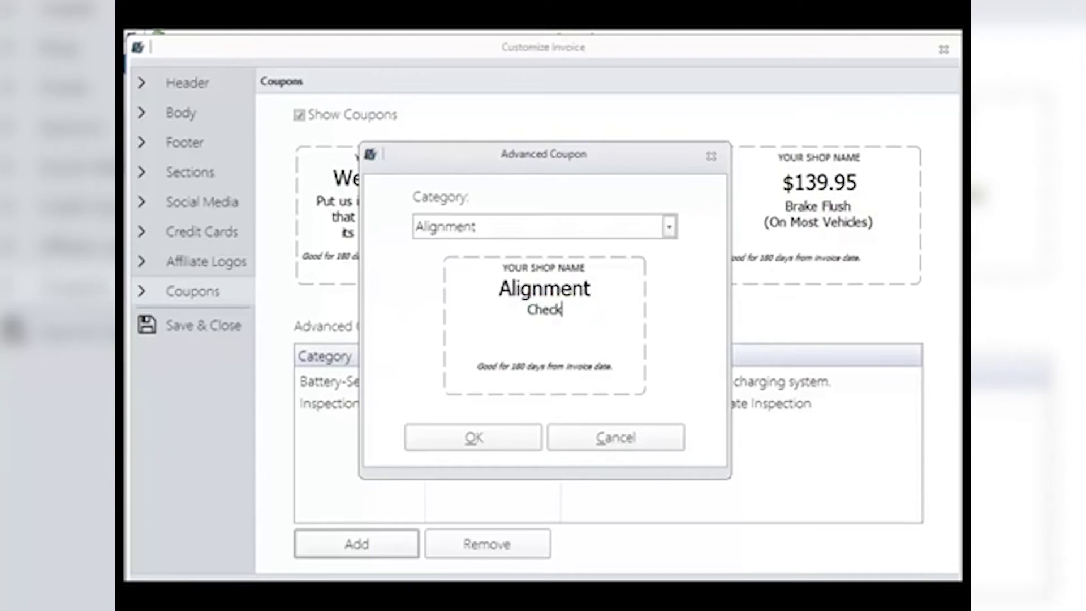
type(" Align")
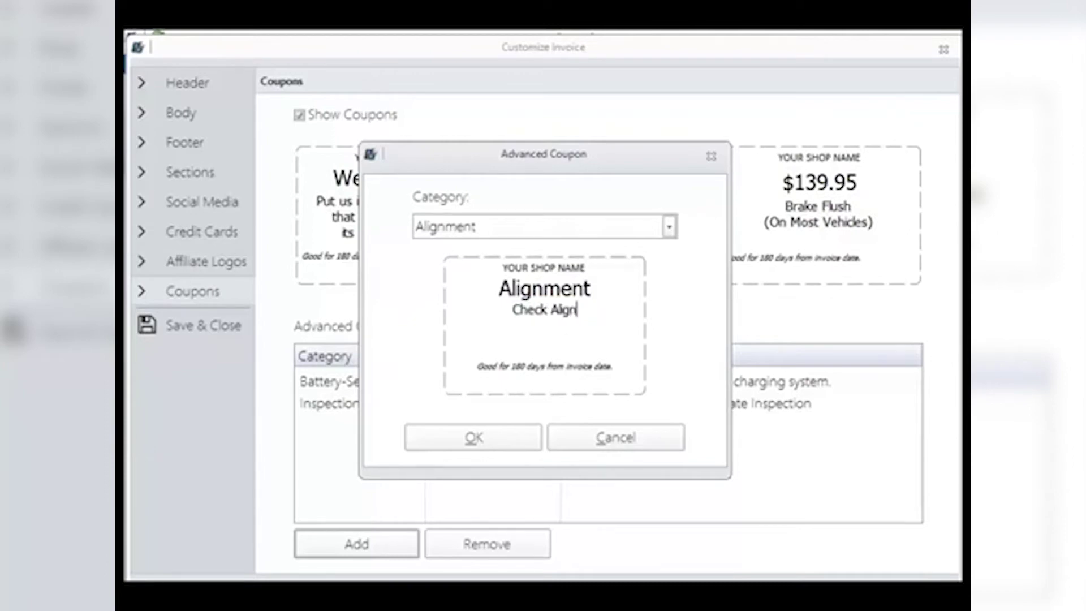
type("ment")
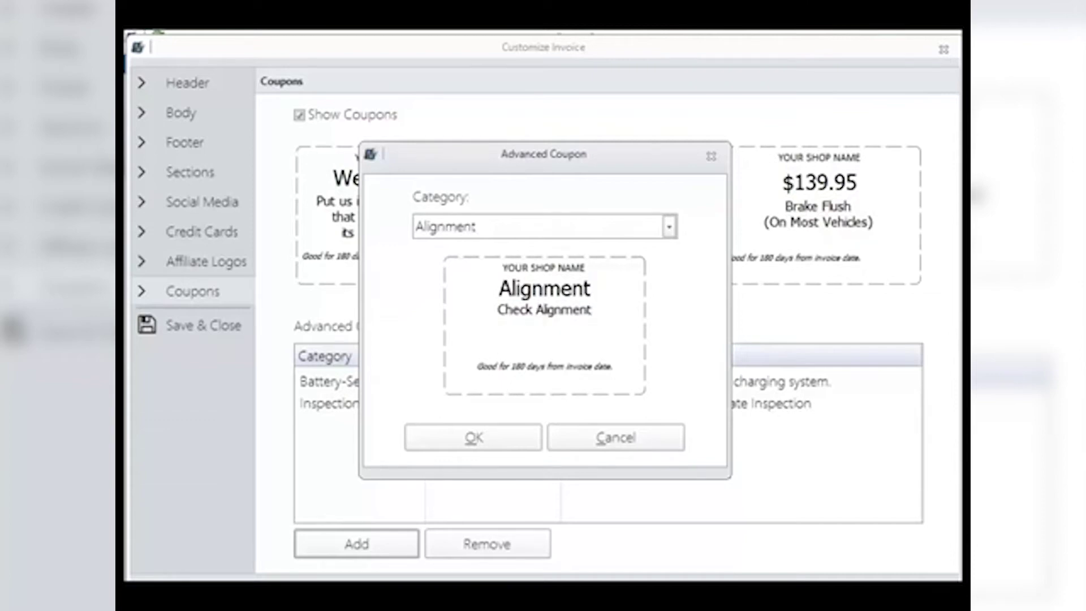
type("Adjust to S")
type("ped")
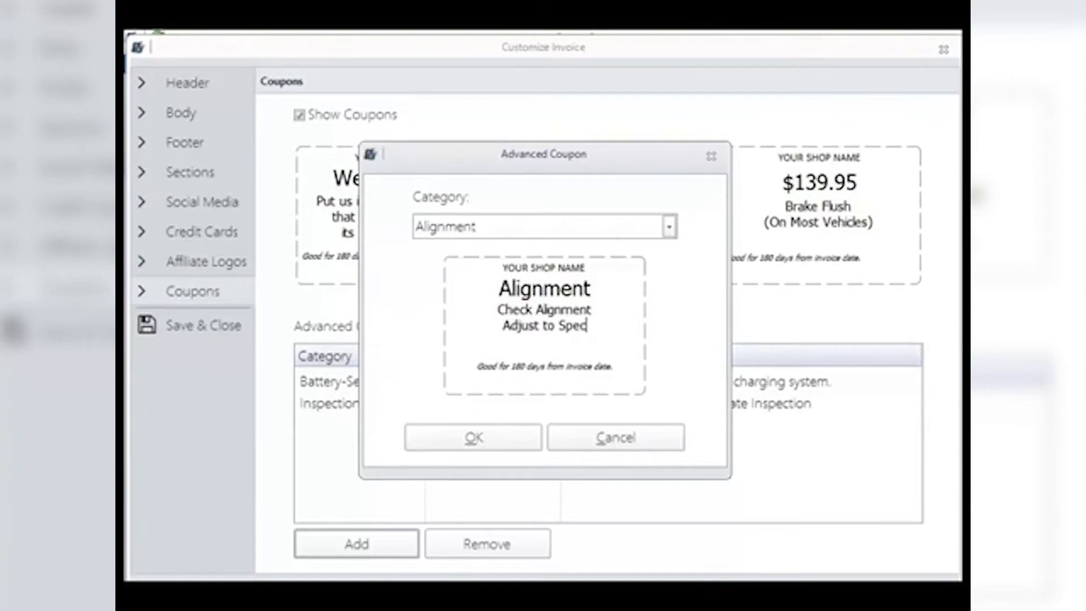
left_click(486, 444)
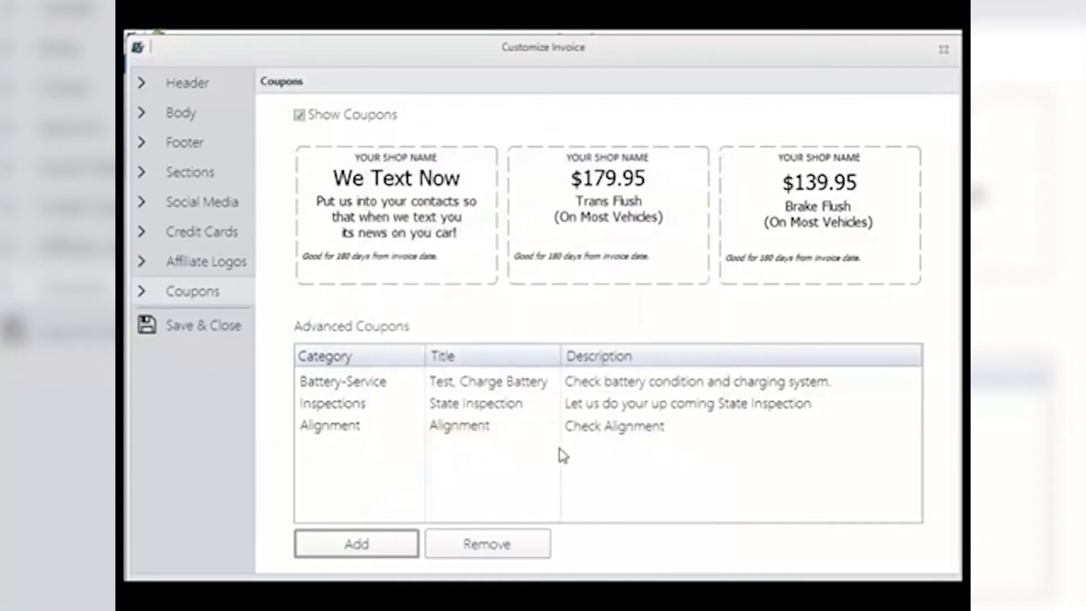
- Remove the Alignment coupon from the advanced coupons
left_click(457, 430)
left_click(486, 546)
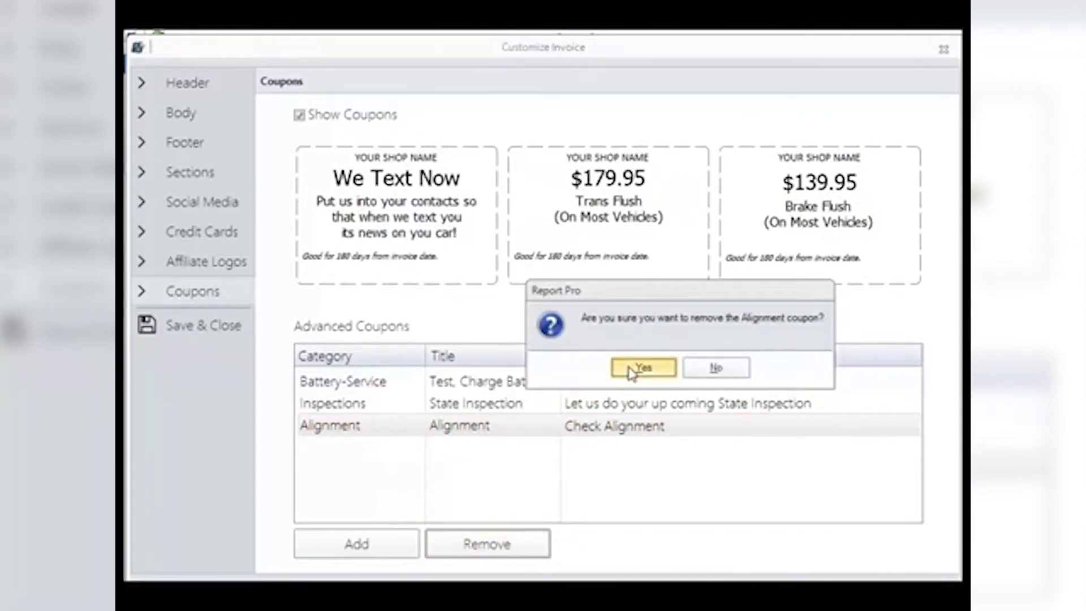
left_click(632, 371)
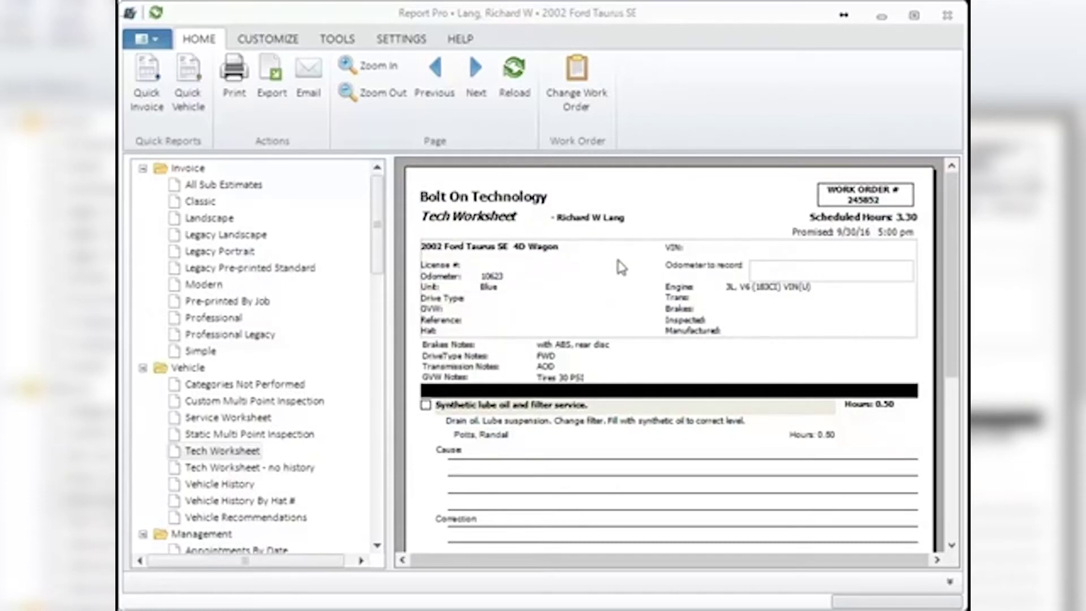
- Look over the Tech Worksheet report, open its customization settings and set the Labor text color to dark blue
scroll(622, 280, "down", 5)
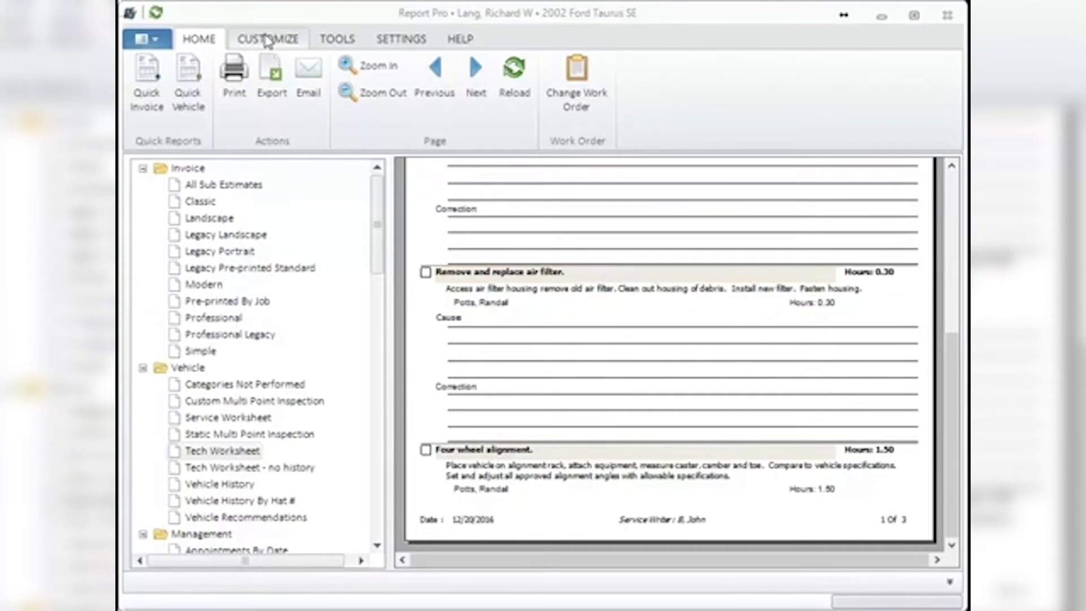
left_click(268, 39)
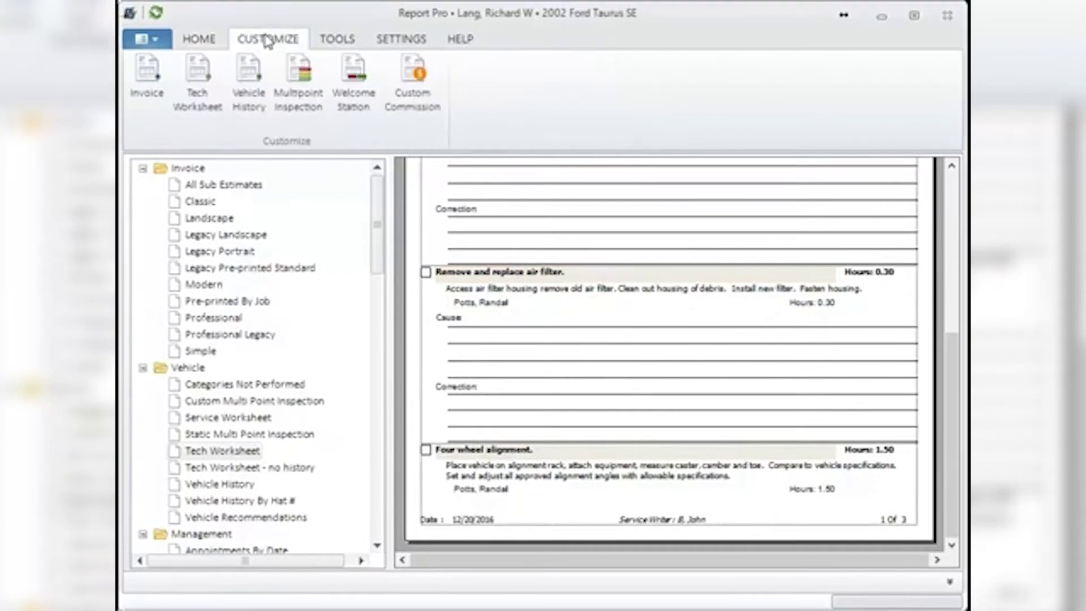
left_click(198, 77)
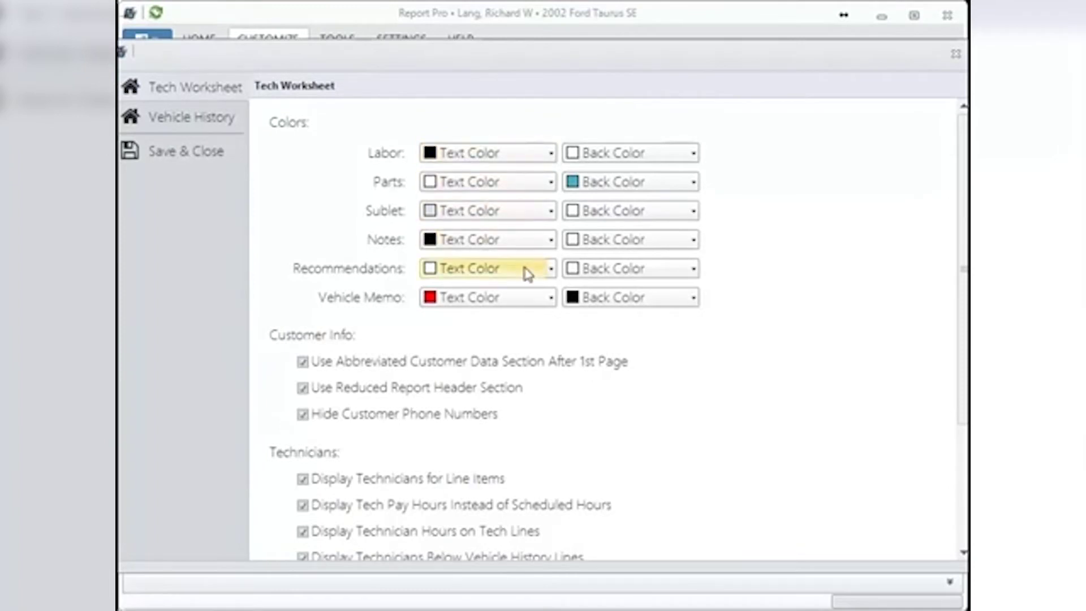
left_click(552, 153)
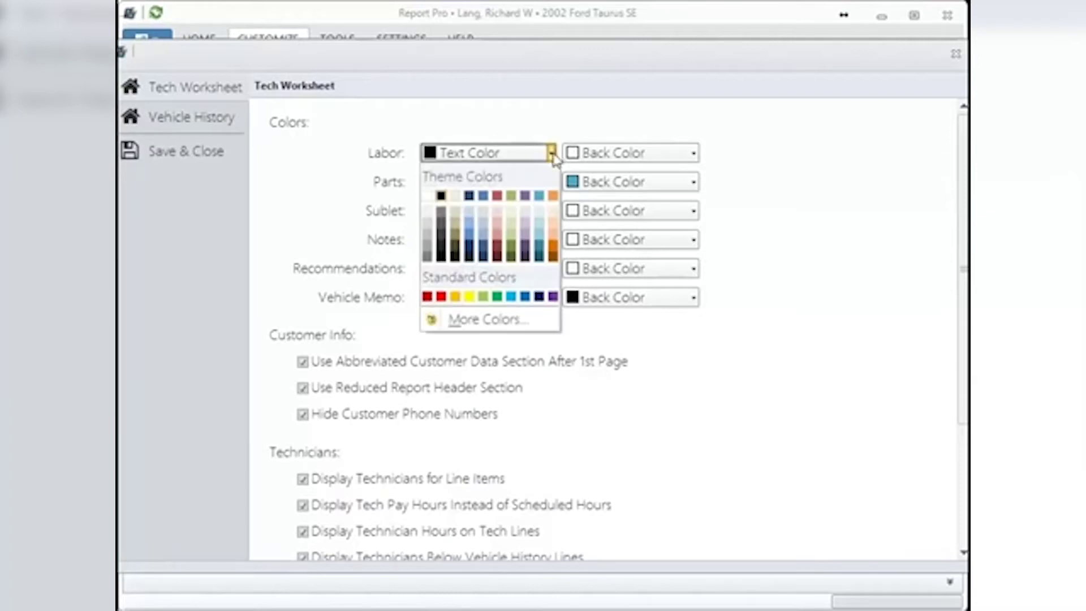
left_click(469, 196)
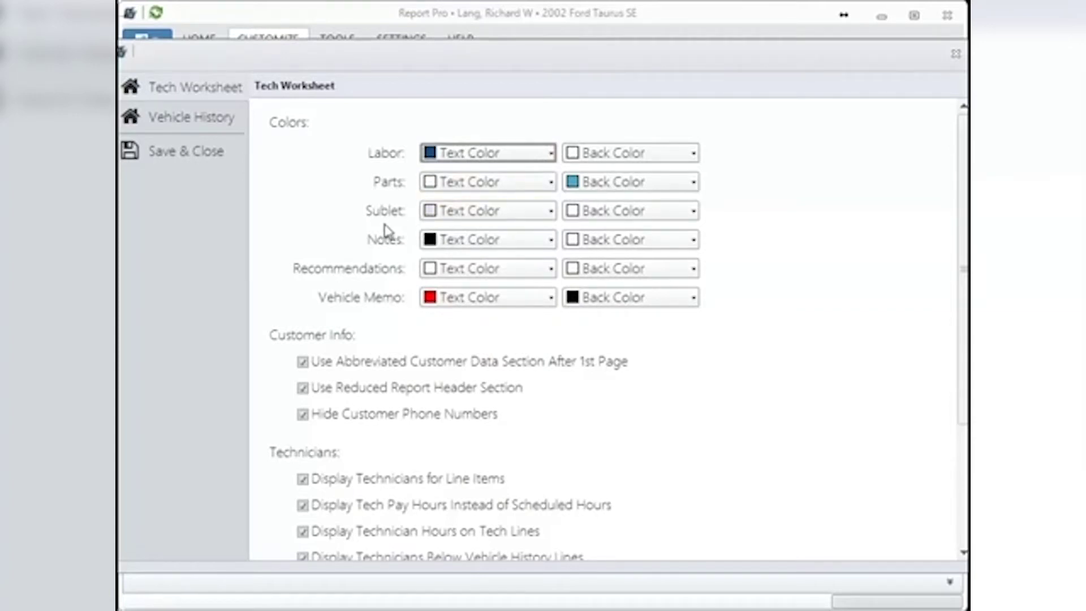
- Set the Sublet text color to white, and give Recommendations black text on a red back color
left_click(551, 212)
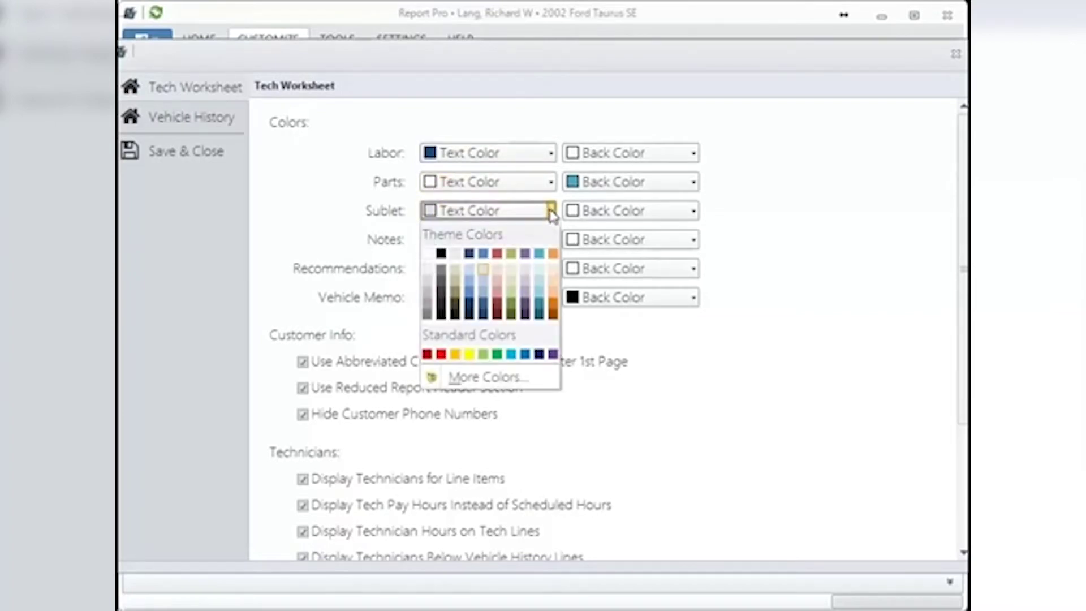
left_click(427, 253)
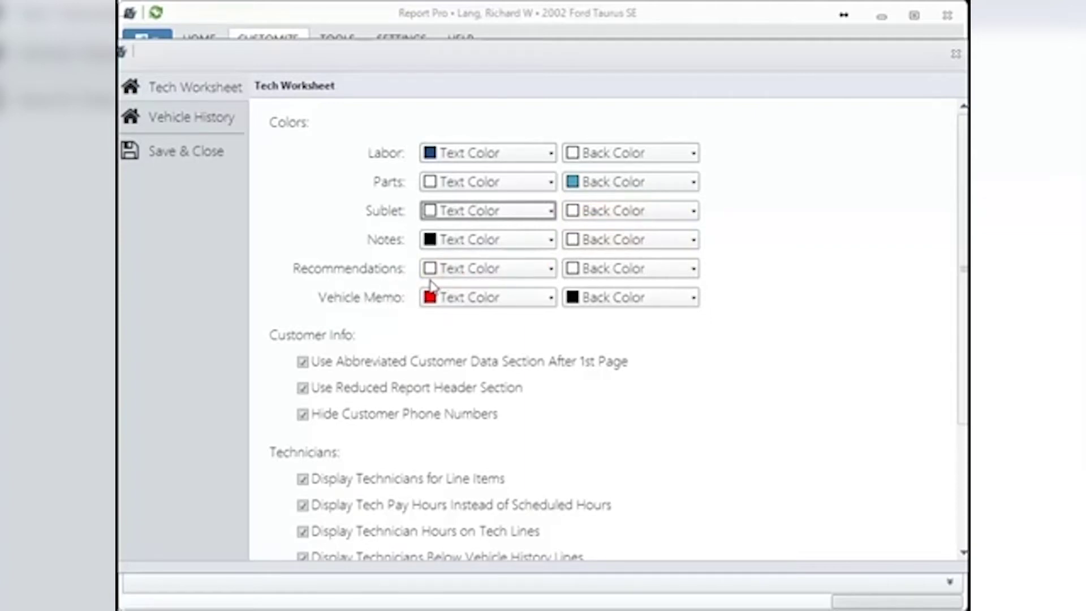
left_click(552, 269)
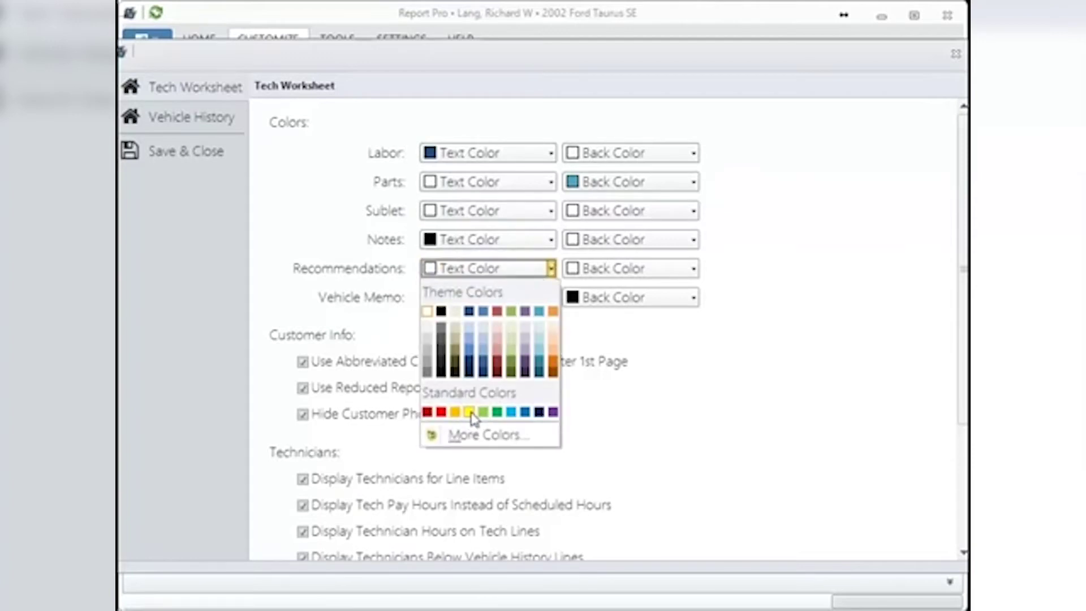
left_click(441, 312)
left_click(694, 269)
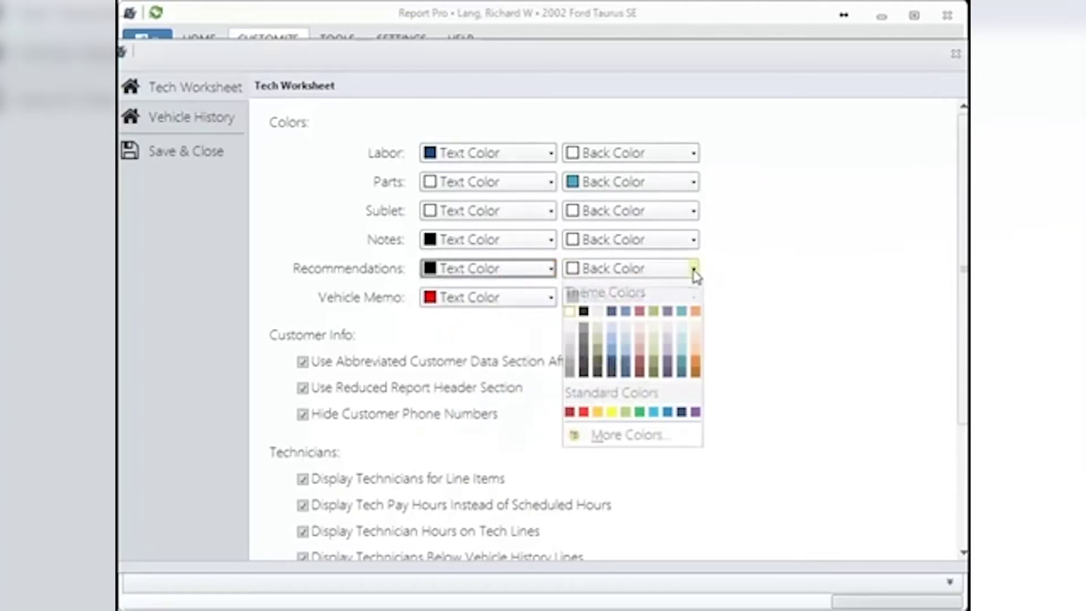
left_click(584, 413)
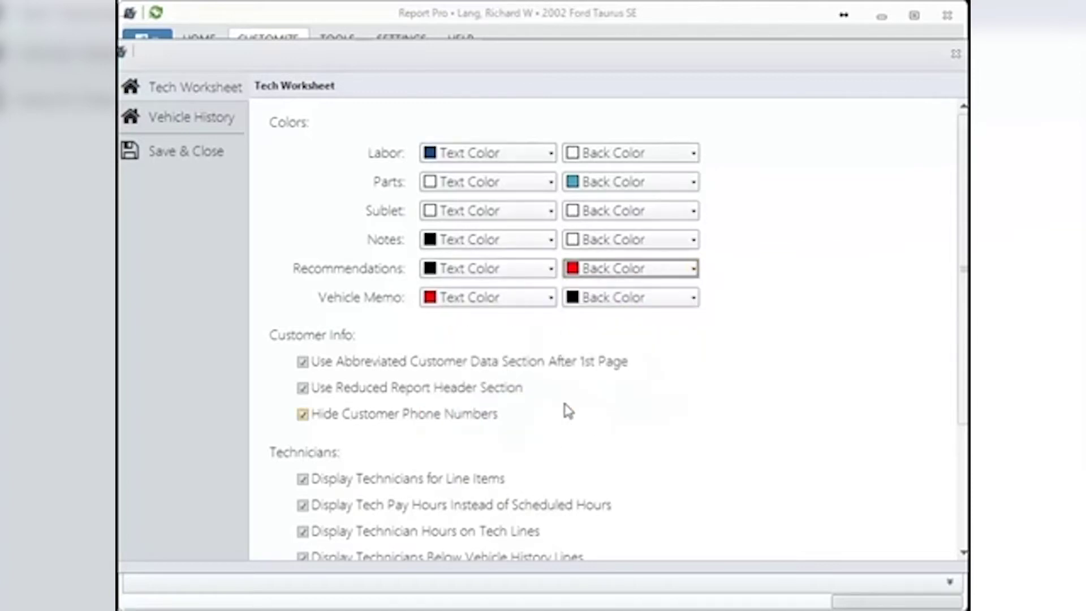
- Save the Tech Worksheet customization and reload the report to check the new colors at full-page and enlarged size
left_click(159, 150)
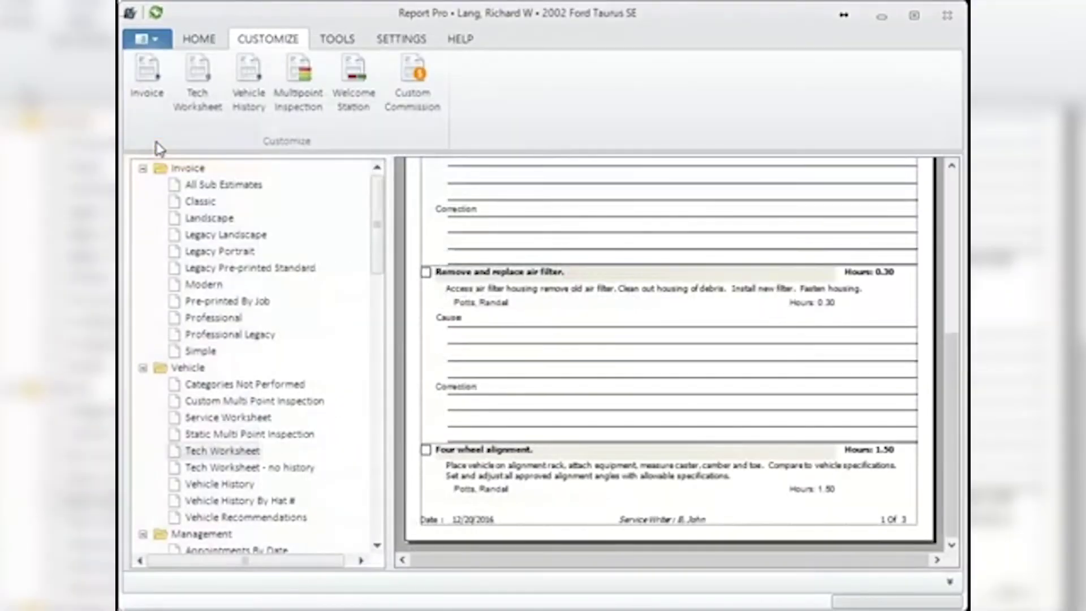
left_click(195, 40)
left_click(514, 79)
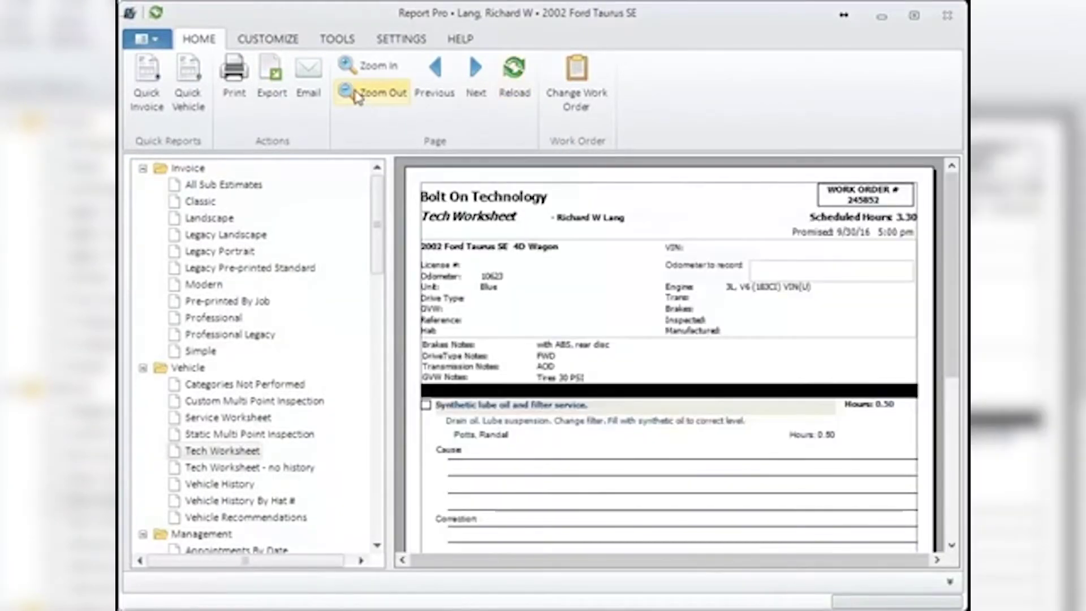
left_click(357, 97)
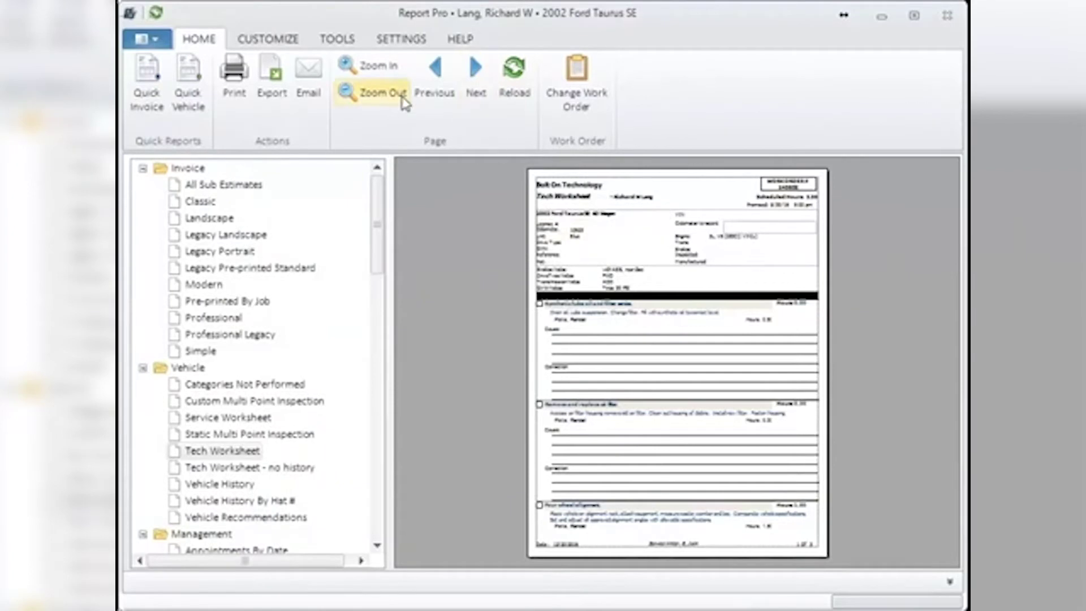
left_click(365, 66)
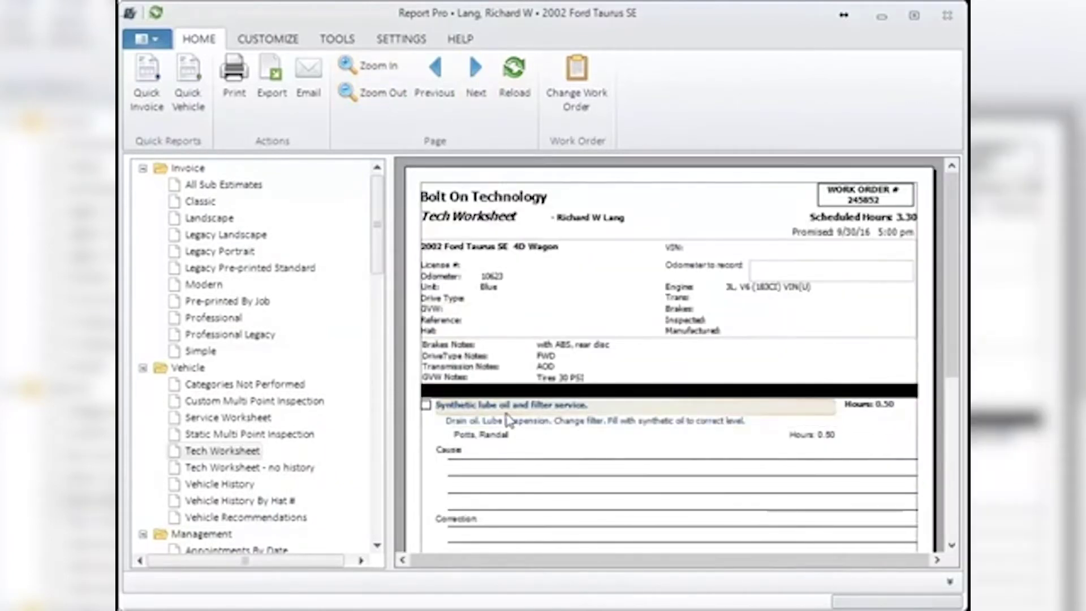
- Reopen the Tech Worksheet customization and turn off Display Technicians for Line Items and Display Tech Pay Hours Instead of Scheduled Hours
left_click(281, 38)
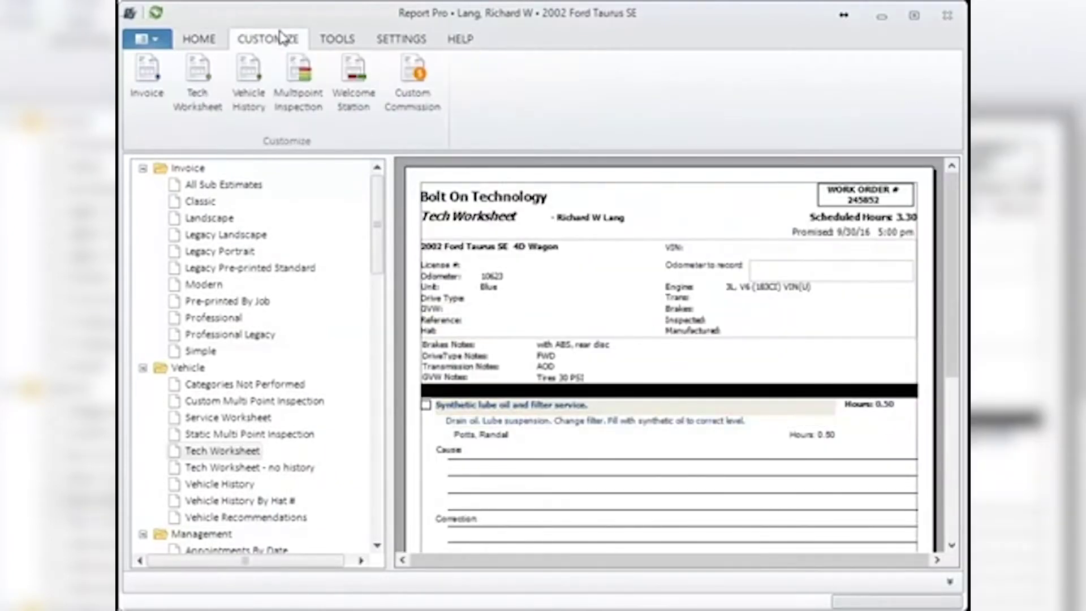
left_click(207, 78)
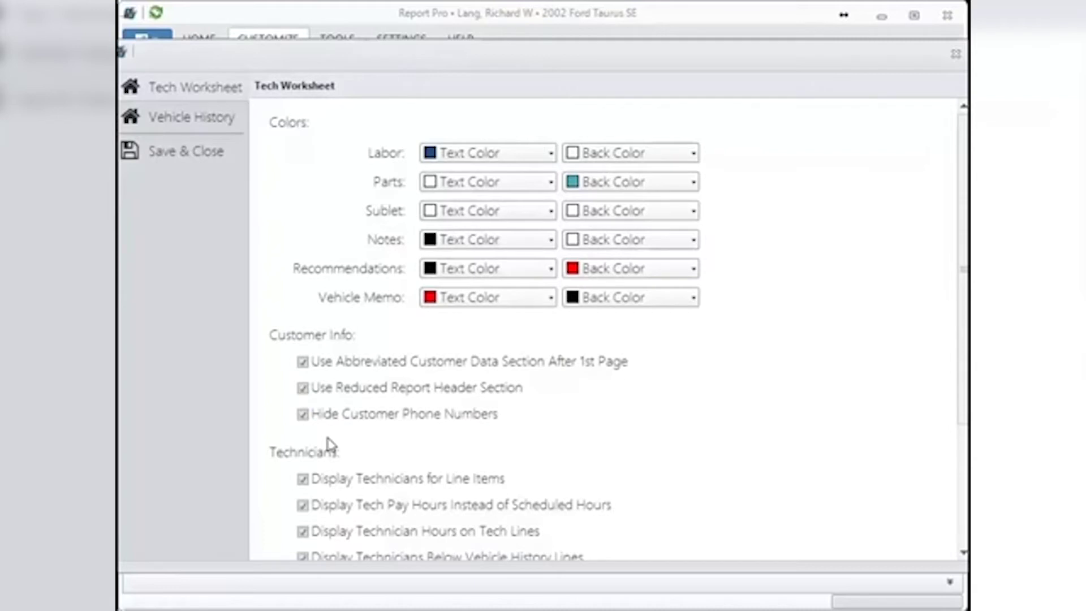
left_click(303, 415)
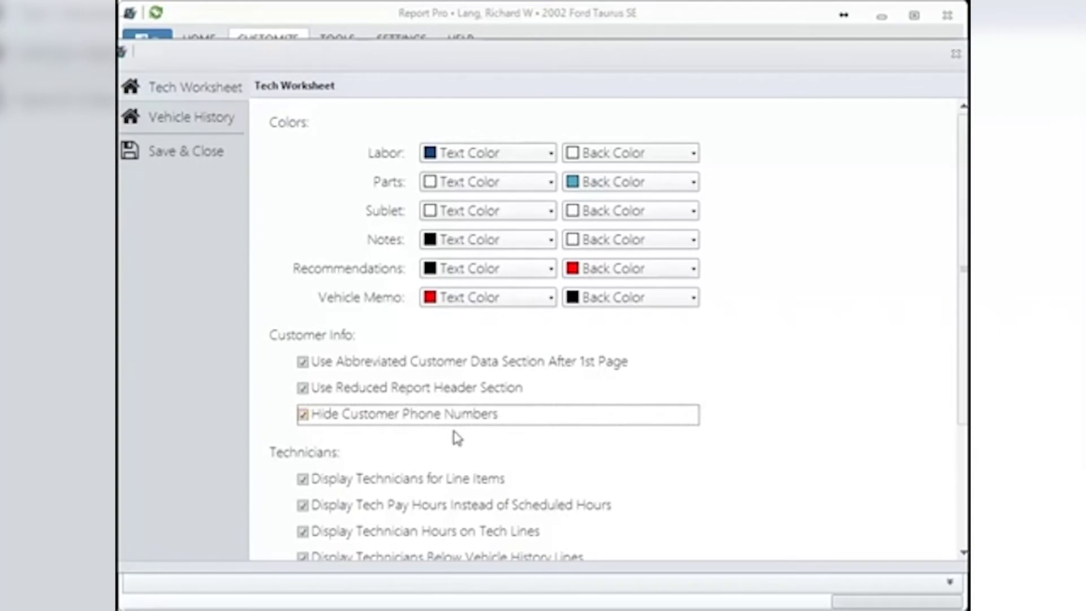
left_click_drag(964, 326, 943, 461)
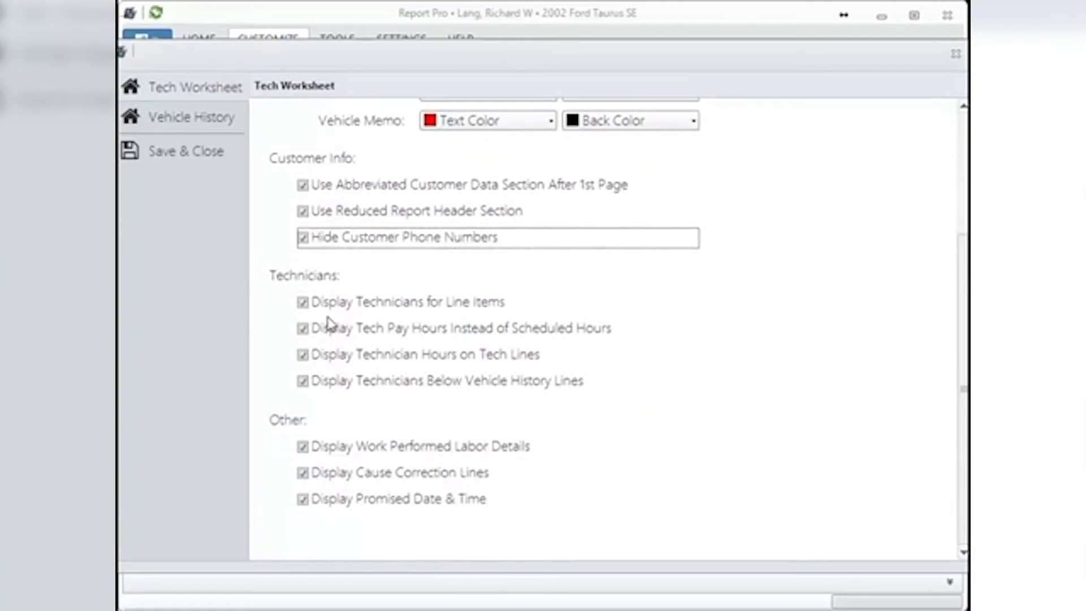
left_click(303, 305)
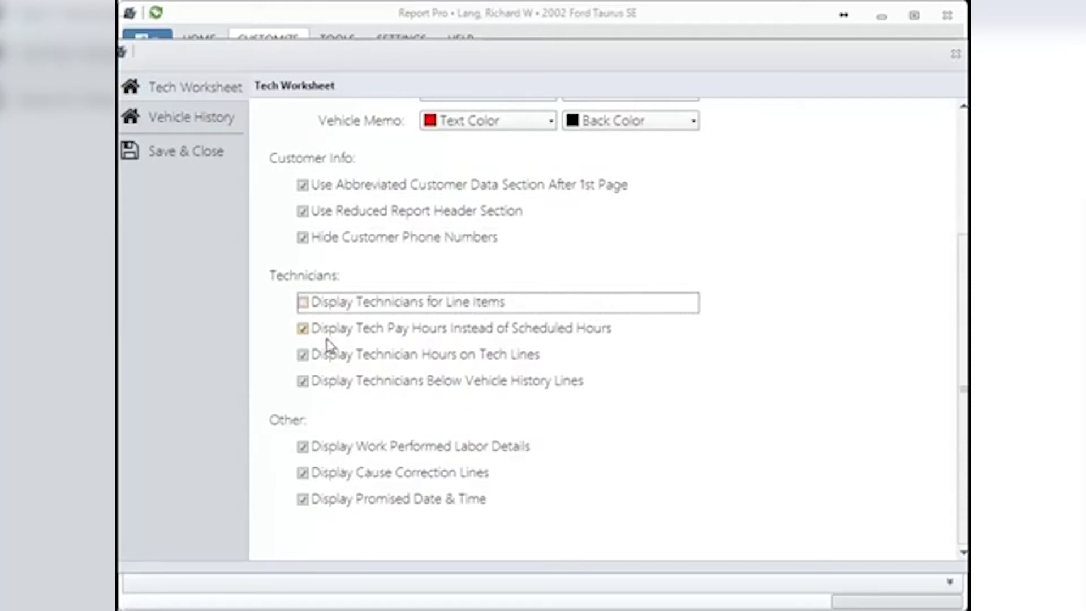
left_click(306, 332)
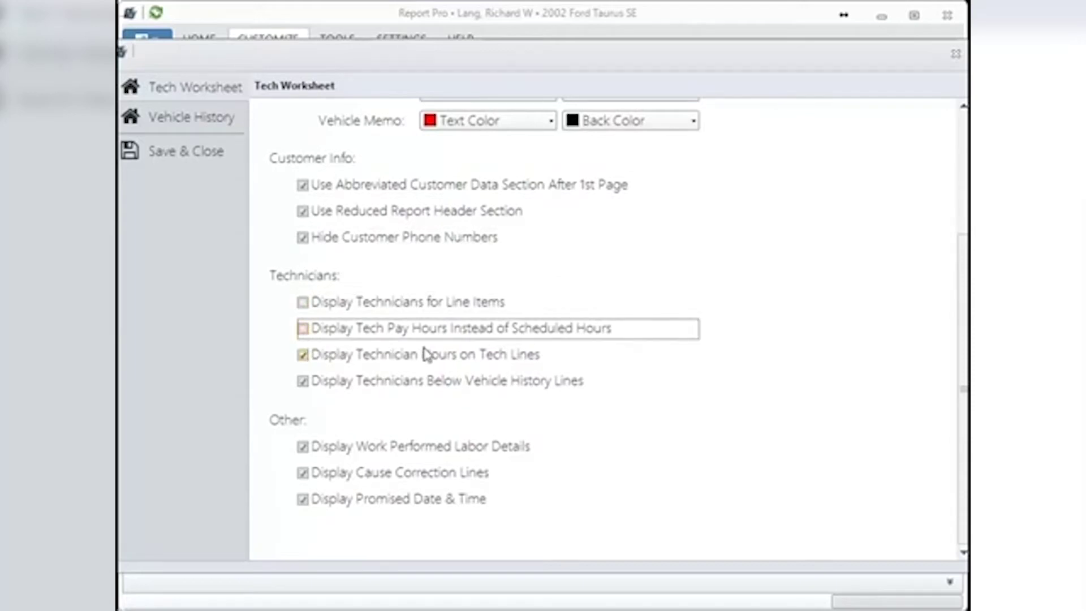
- Turn all four Technicians display options back on, save the Tech Worksheet customization and review the report's job lines
left_click(308, 356)
left_click(303, 305)
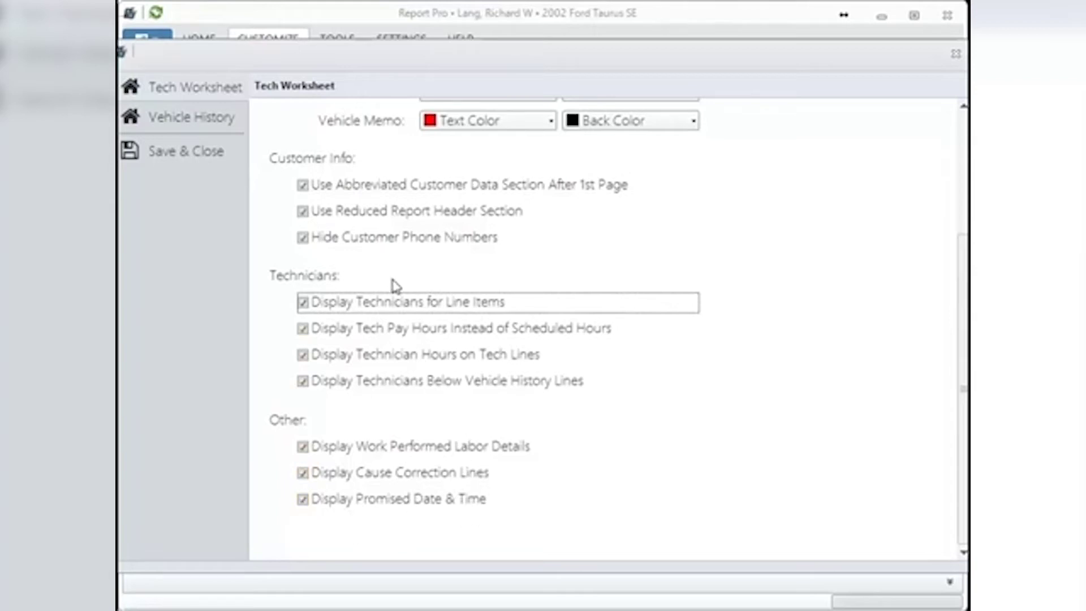
left_click(208, 152)
scroll(621, 481, "down", 3)
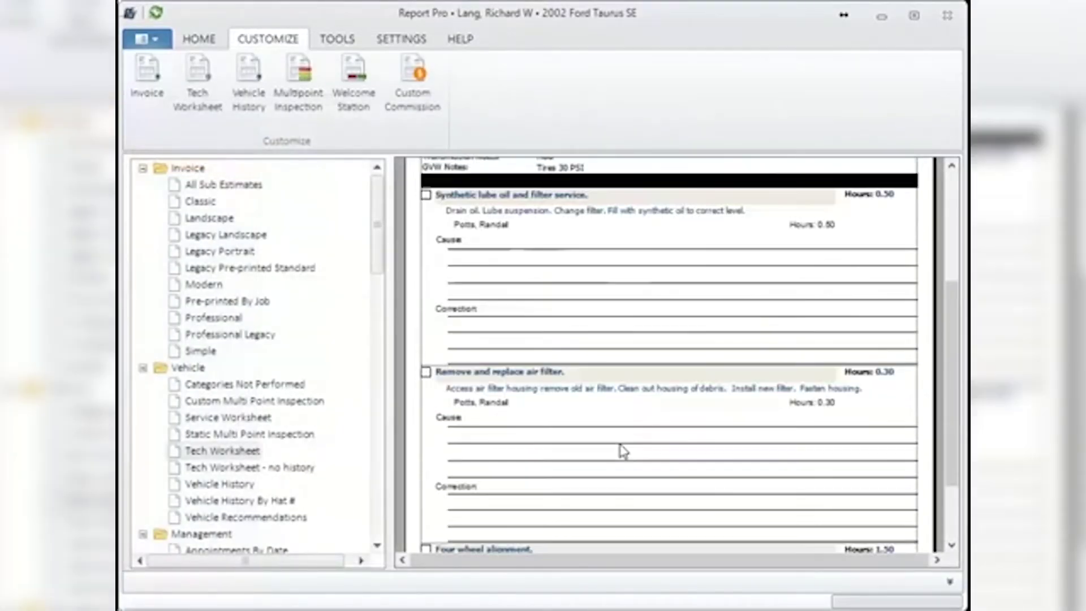
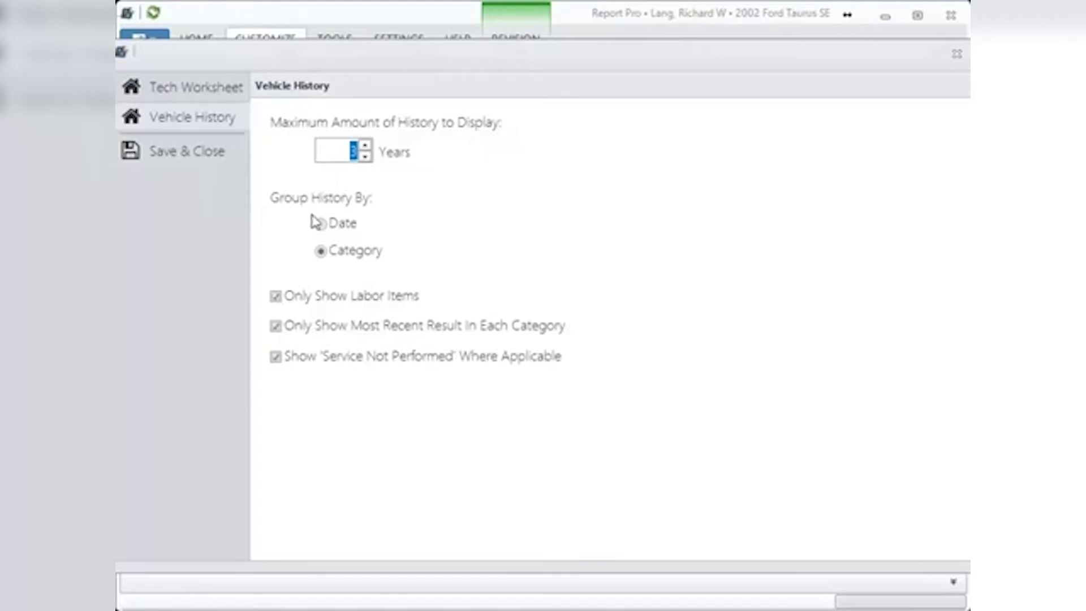
- Compare the Date and Category grouping options for Vehicle History and set Group History By to Date
left_click(326, 228)
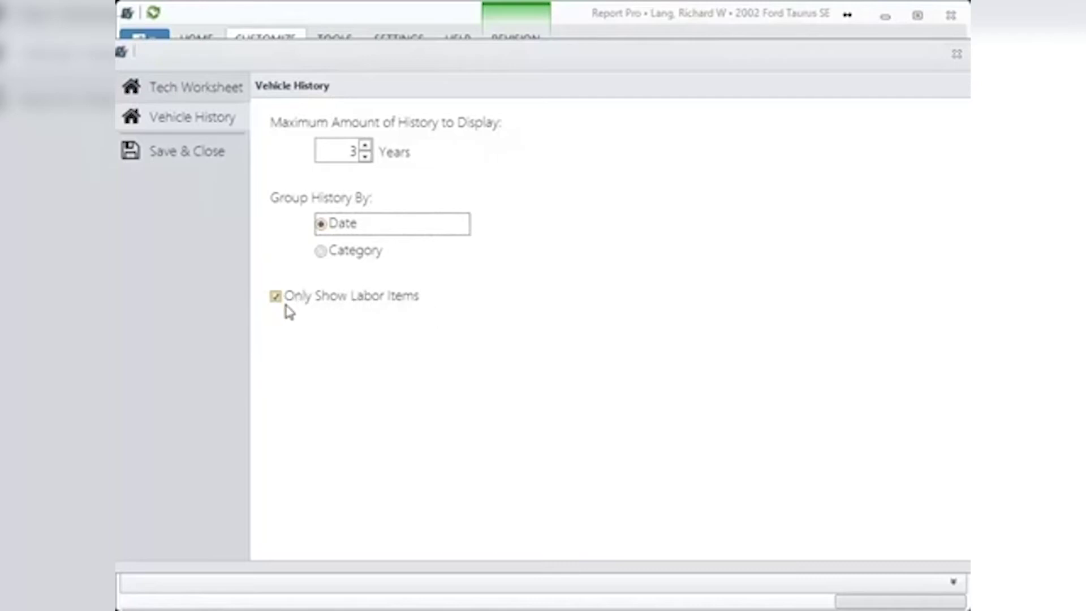
left_click(321, 252)
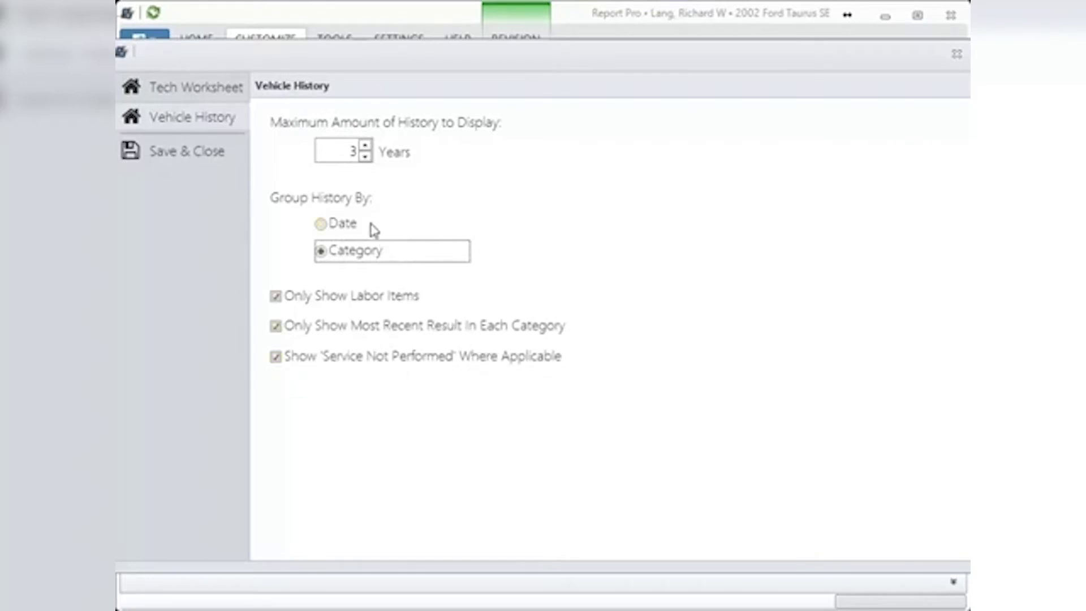
left_click(321, 224)
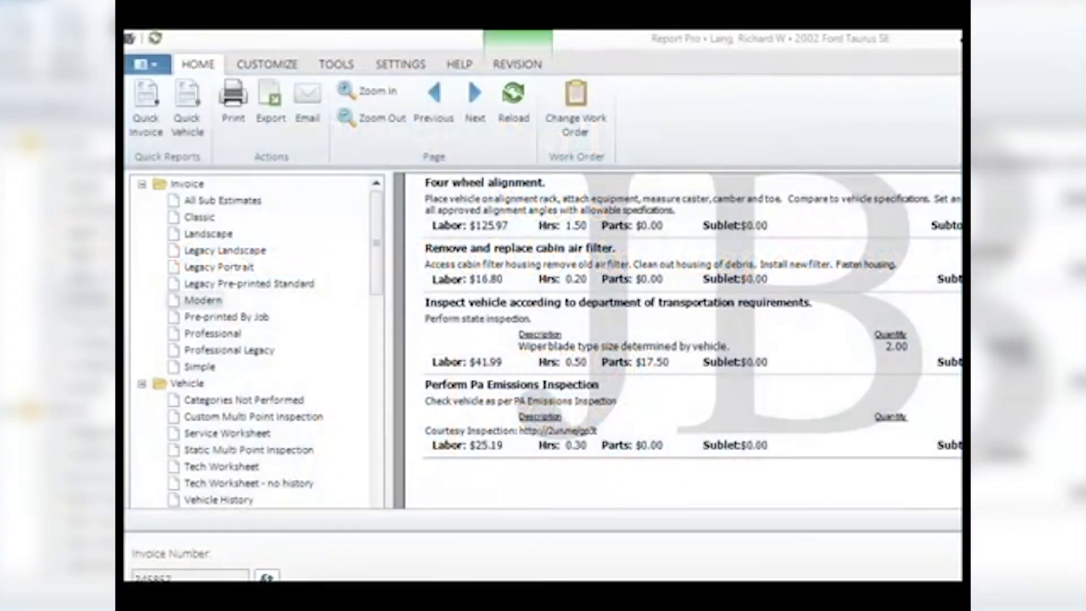
- Open the Multipoint Inspection customization, select the Spring AC Special inspection and look through the list of inspections
left_click(278, 66)
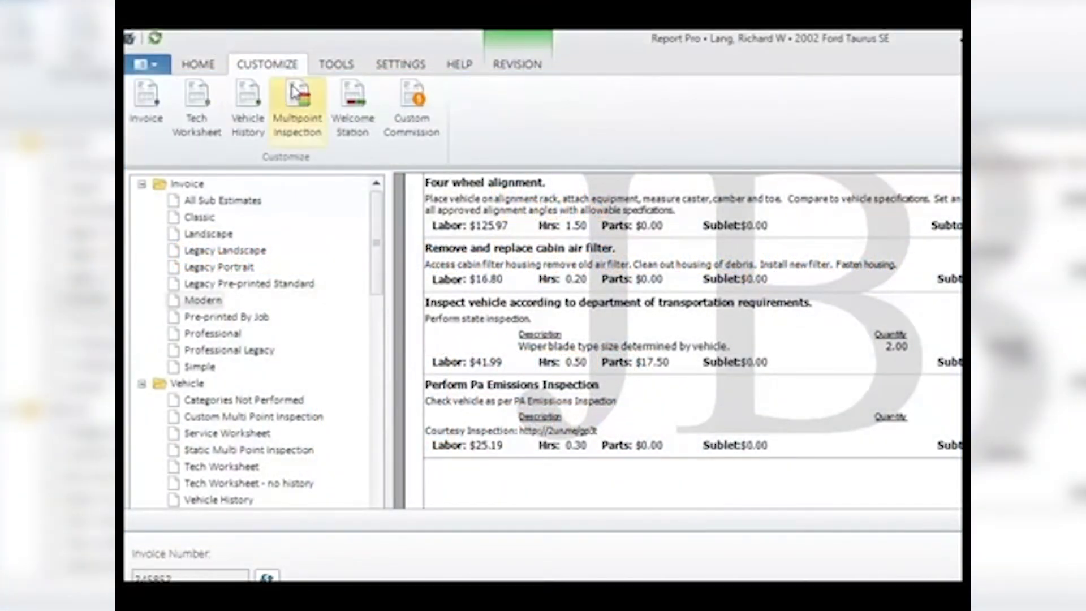
left_click(295, 92)
left_click_drag(302, 124, 230, 64)
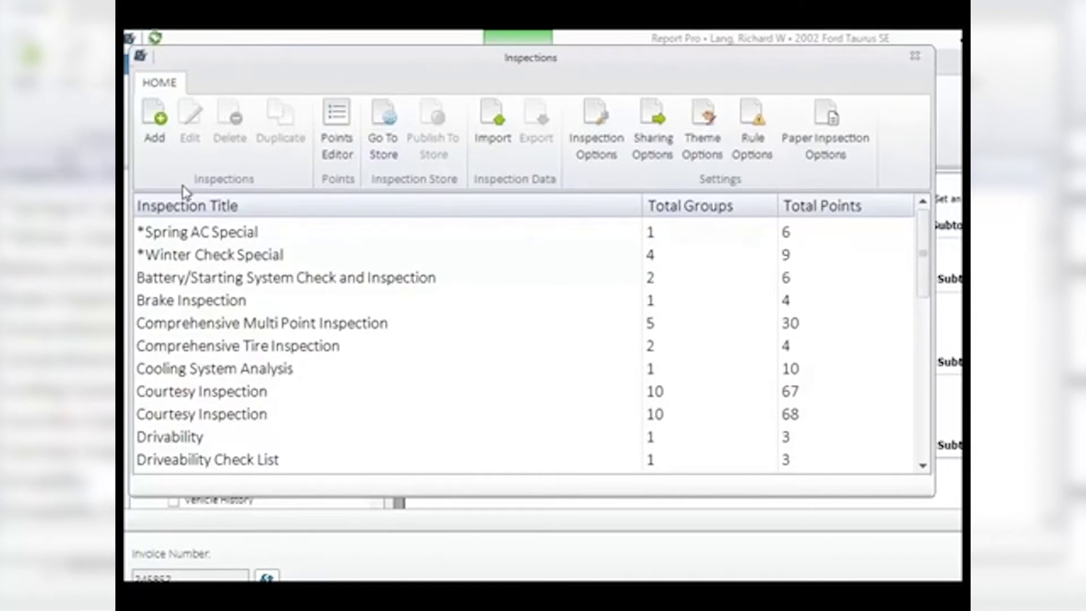
left_click(186, 235)
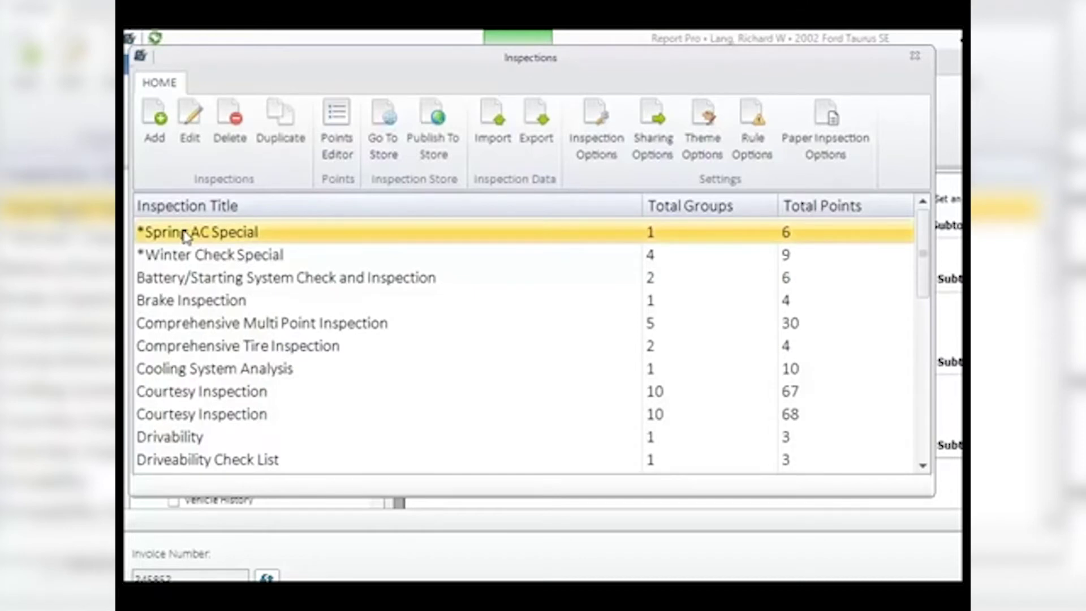
mouse_move(279, 70)
left_mouse_down()
mouse_move(297, 159)
mouse_move(264, 67)
left_mouse_up()
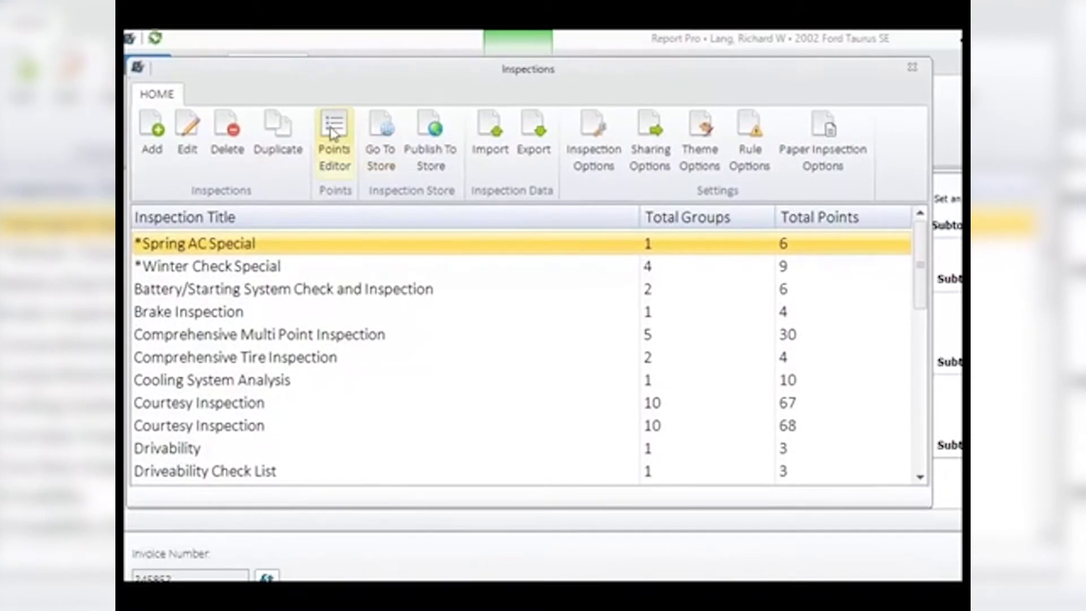
scroll(288, 346, "down", 2)
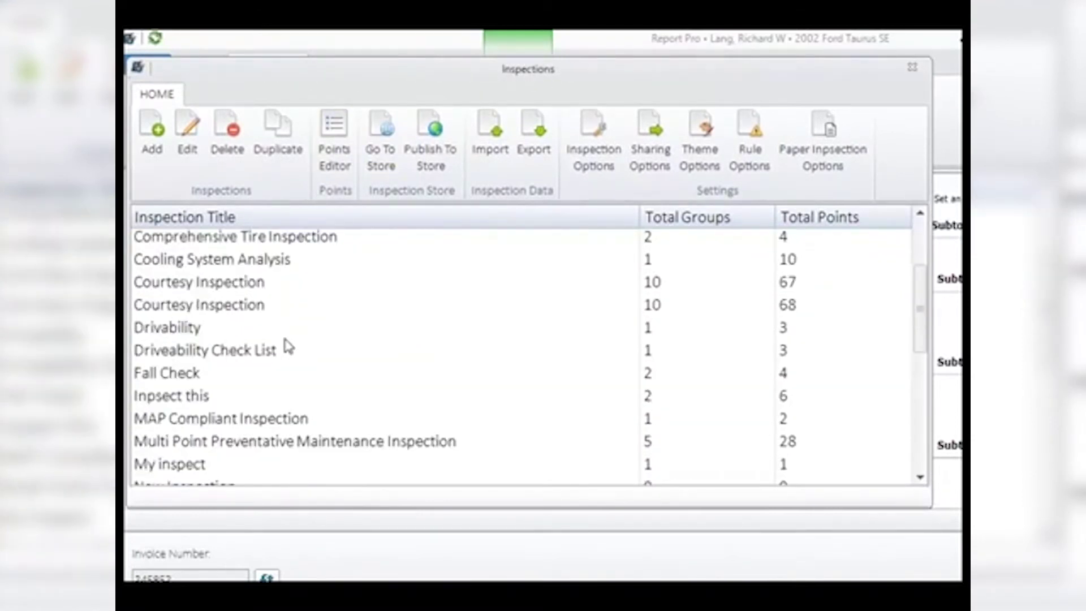
scroll(288, 347, "up", 2)
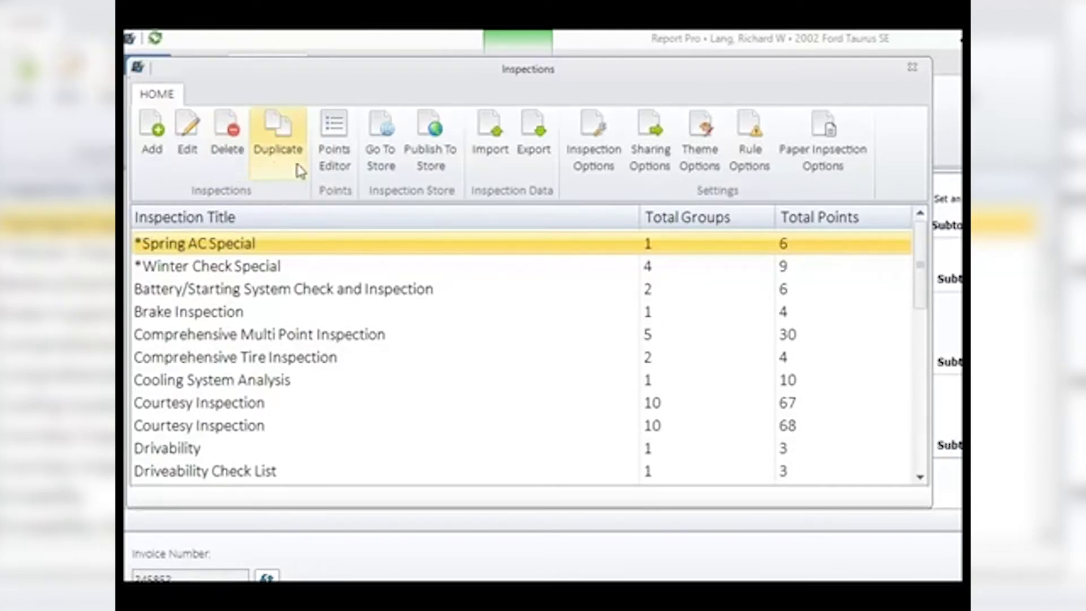
- Open the Inspection Points Editor, look through its list of points and close it
left_click(334, 151)
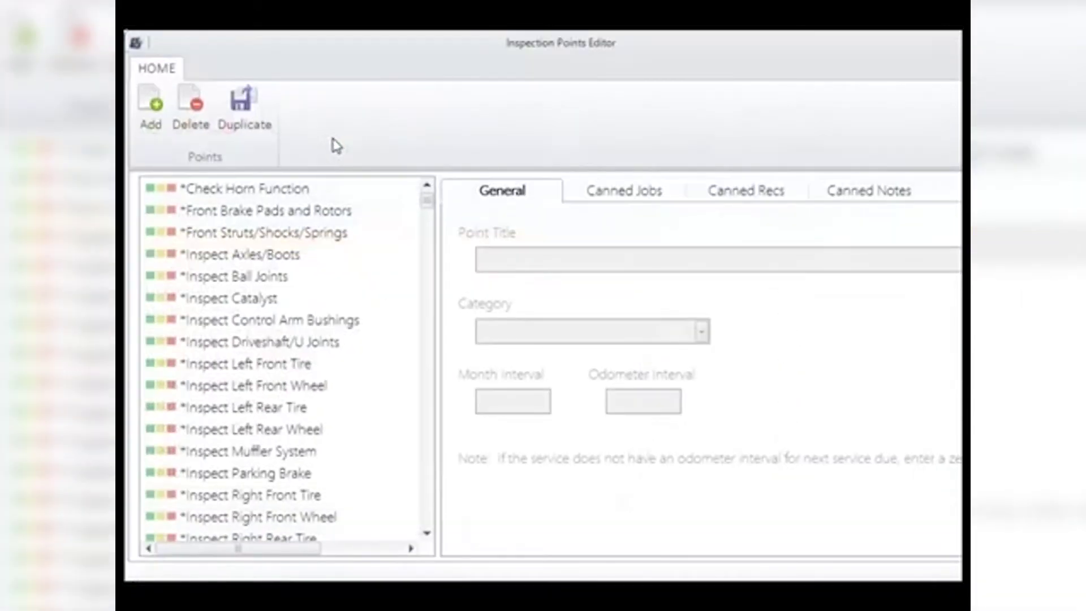
scroll(326, 323, "down", 6)
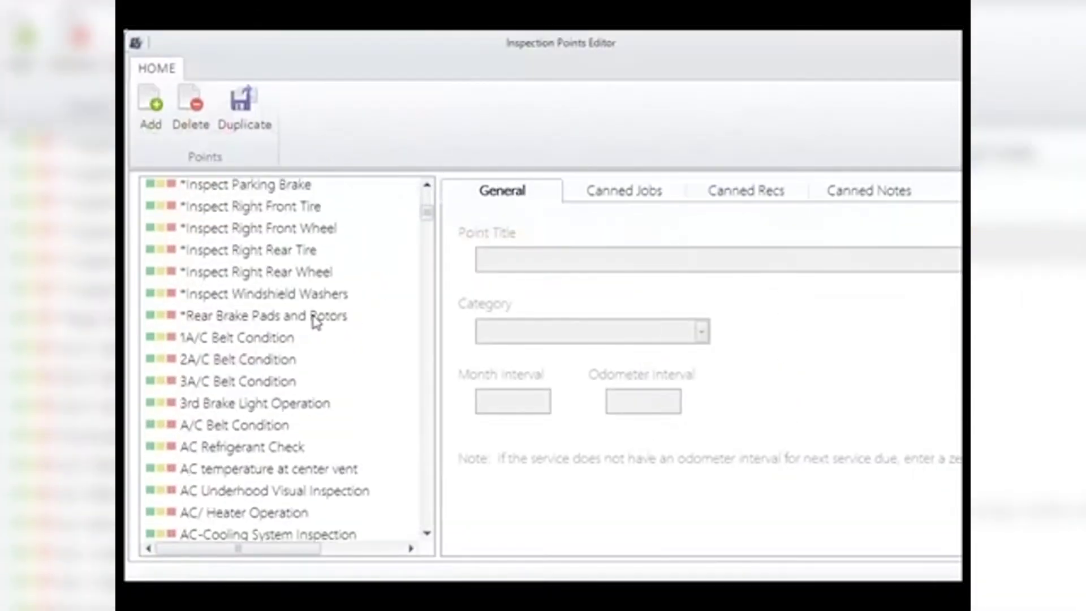
key("Escape")
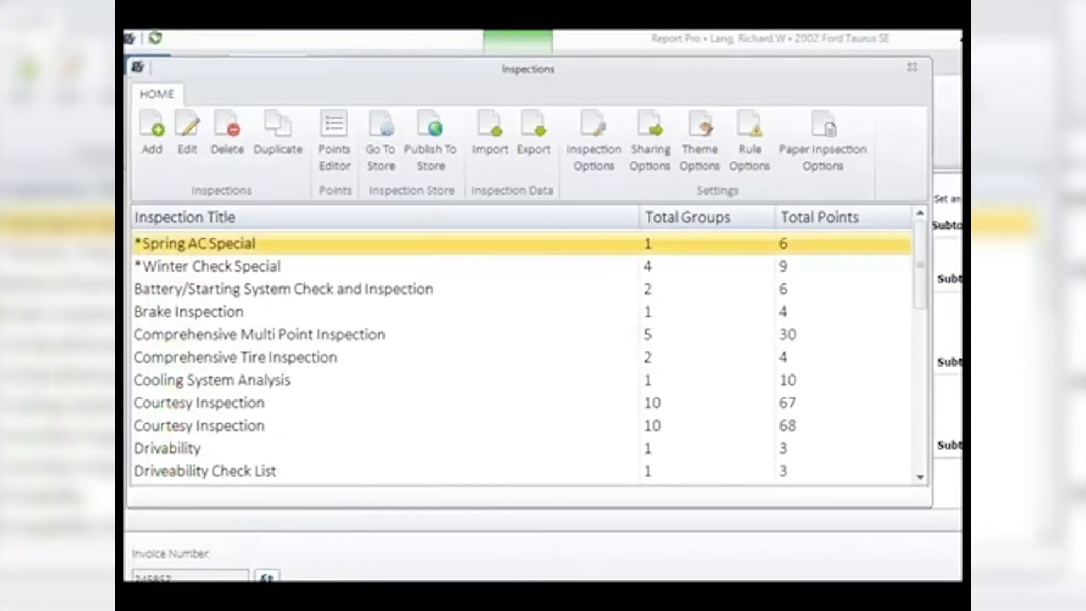
- Open the Inspection Store, browse the downloadable inspections from other shops and close the store
left_click(376, 169)
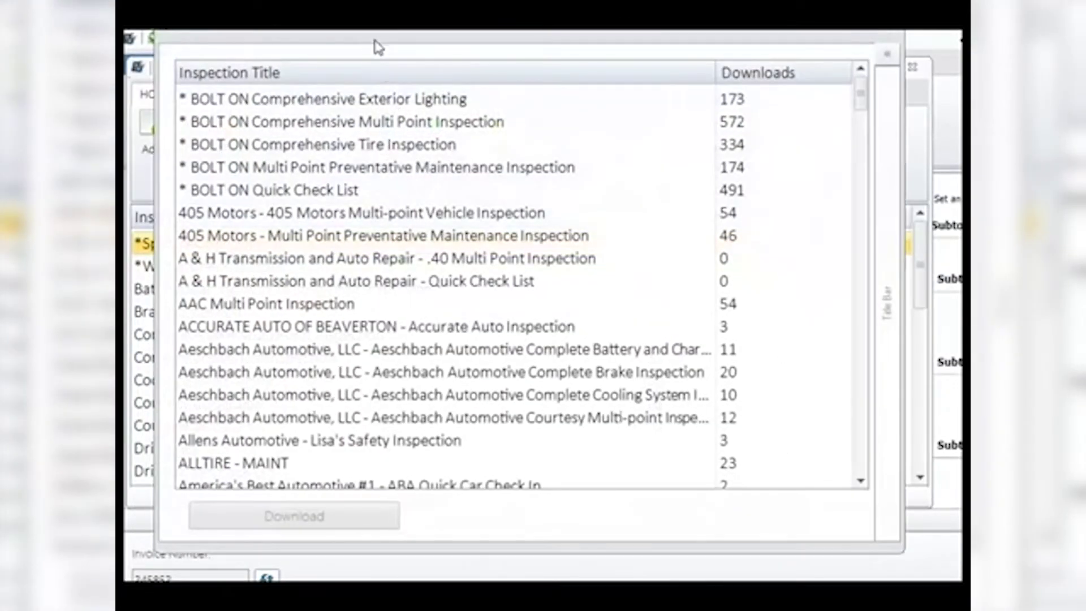
left_click_drag(403, 40, 396, 206)
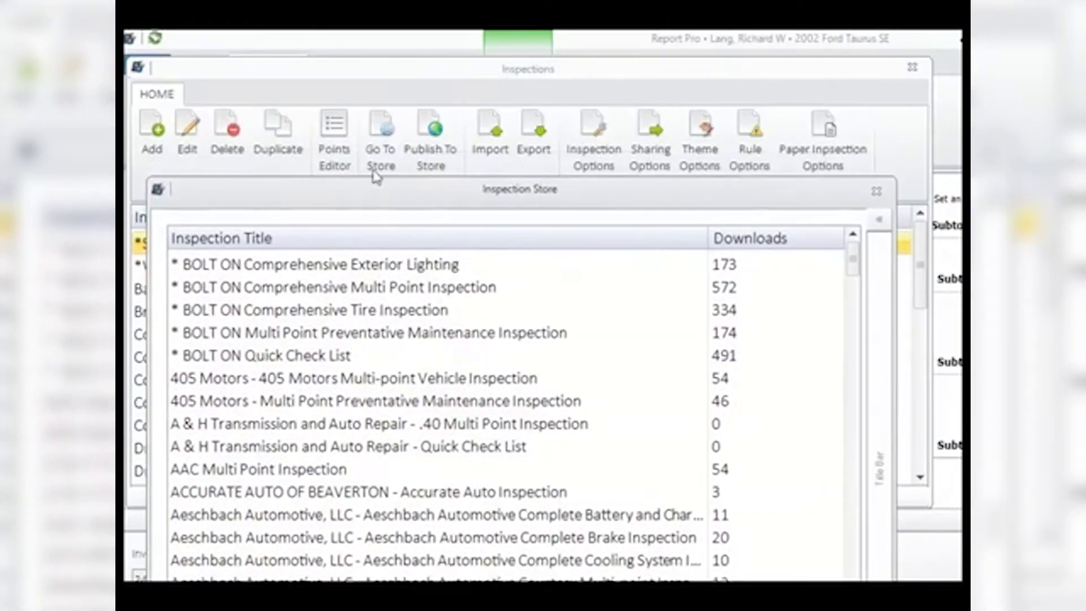
scroll(356, 271, "down", 3)
scroll(351, 322, "down", 9)
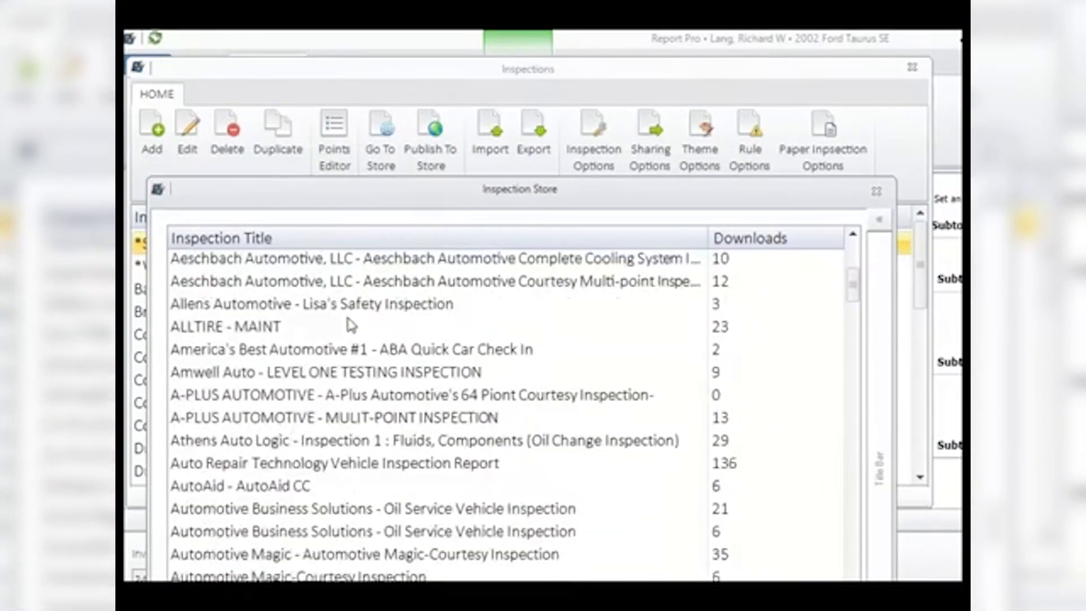
scroll(350, 322, "down", 13)
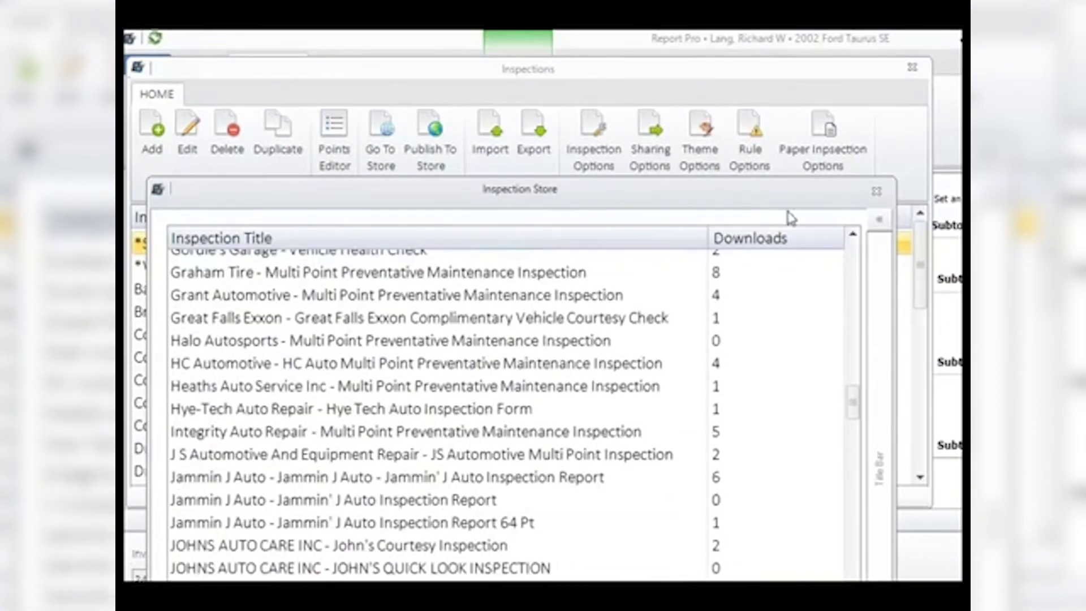
left_click(877, 192)
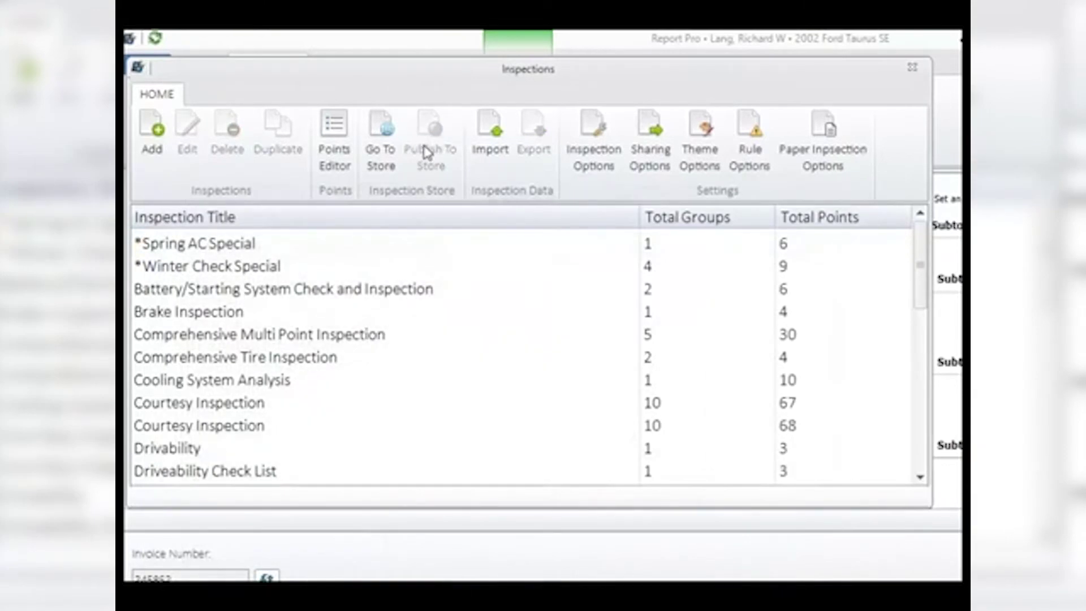
- Select Winter Check Special, open the import dialog and pick Brake Inspection.inspection, then open the export dialog, cancelling both
left_click(227, 268)
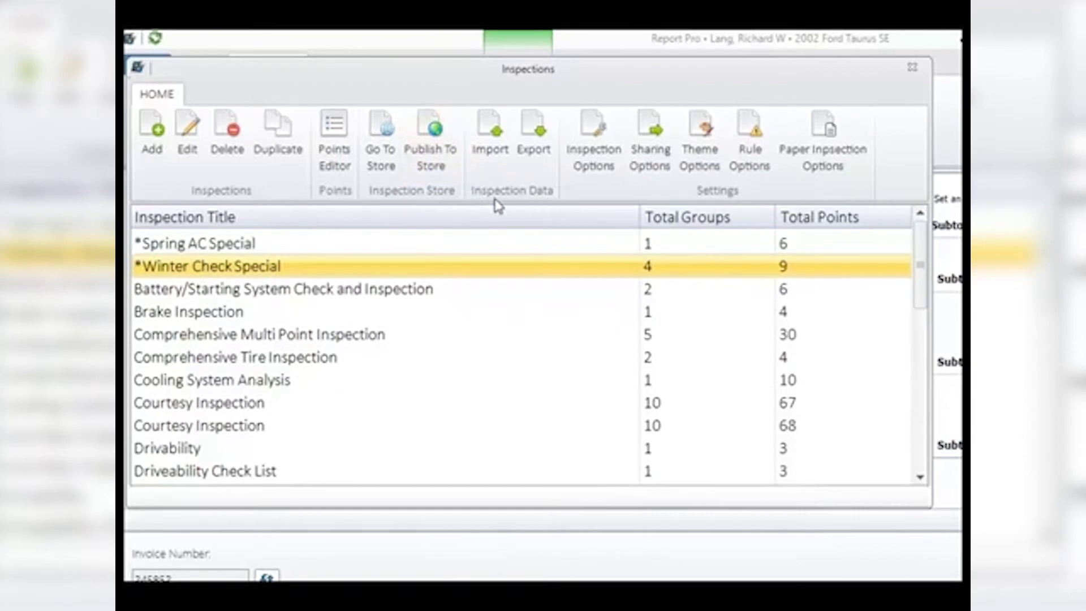
left_click(491, 131)
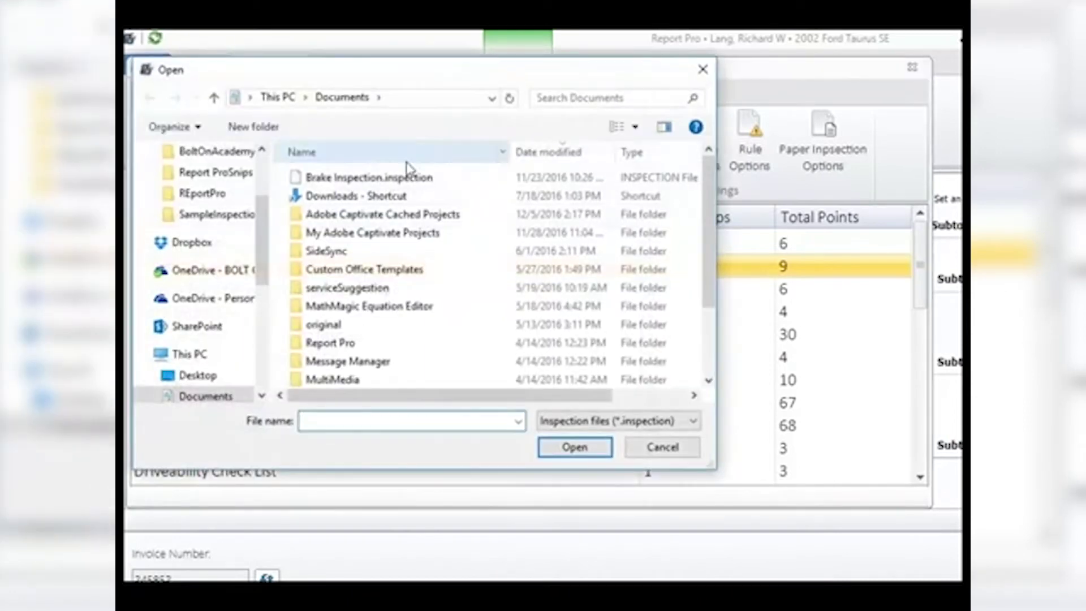
left_click(384, 181)
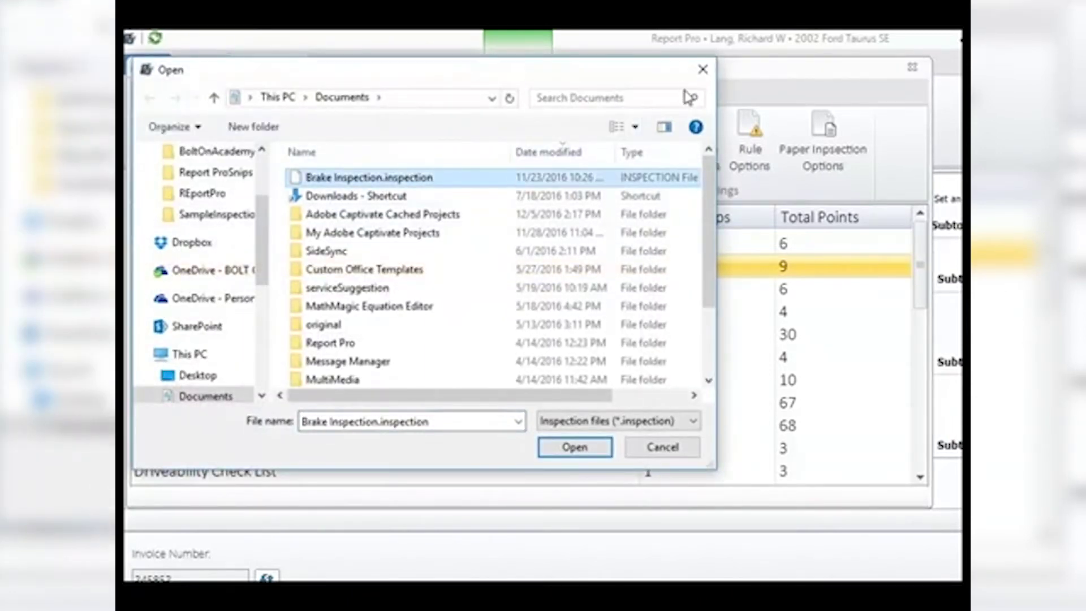
left_click(697, 77)
left_click(534, 133)
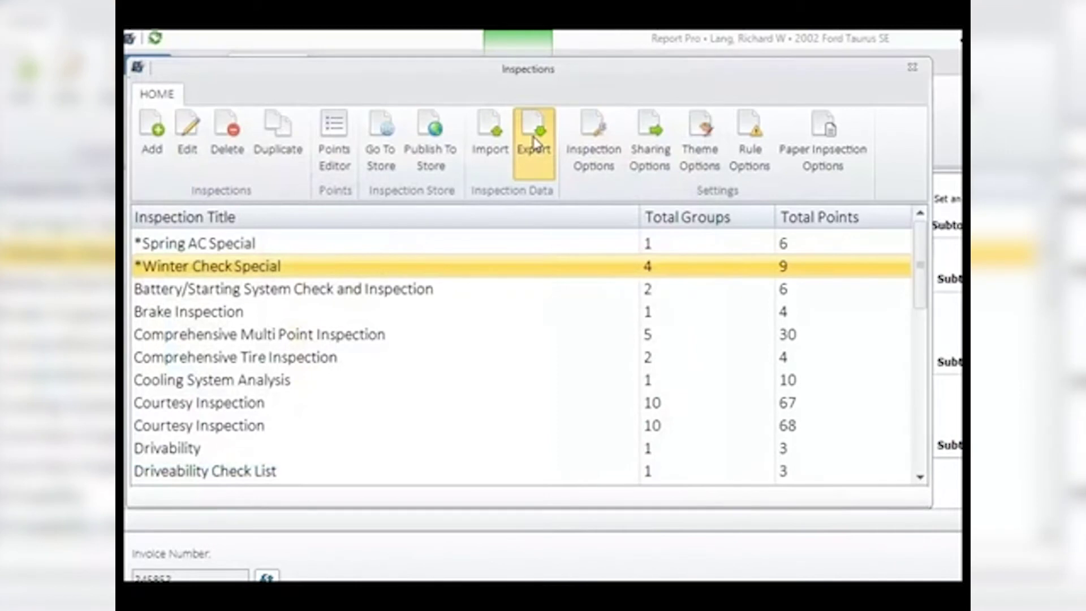
left_click(703, 69)
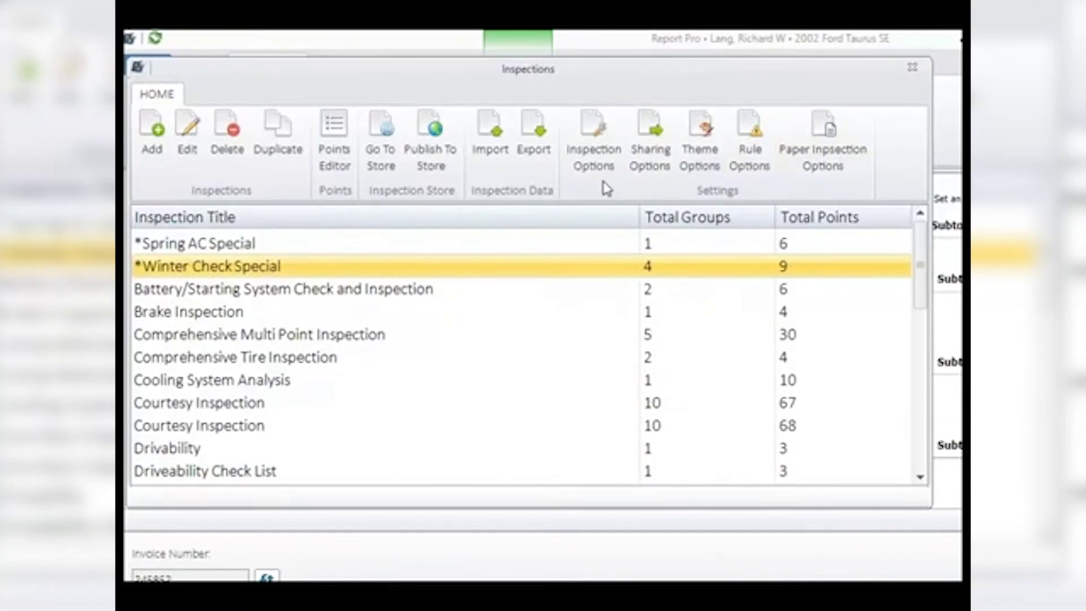
- Open the inspection settings and view the Inspection Options and Sharing pages
left_click(591, 131)
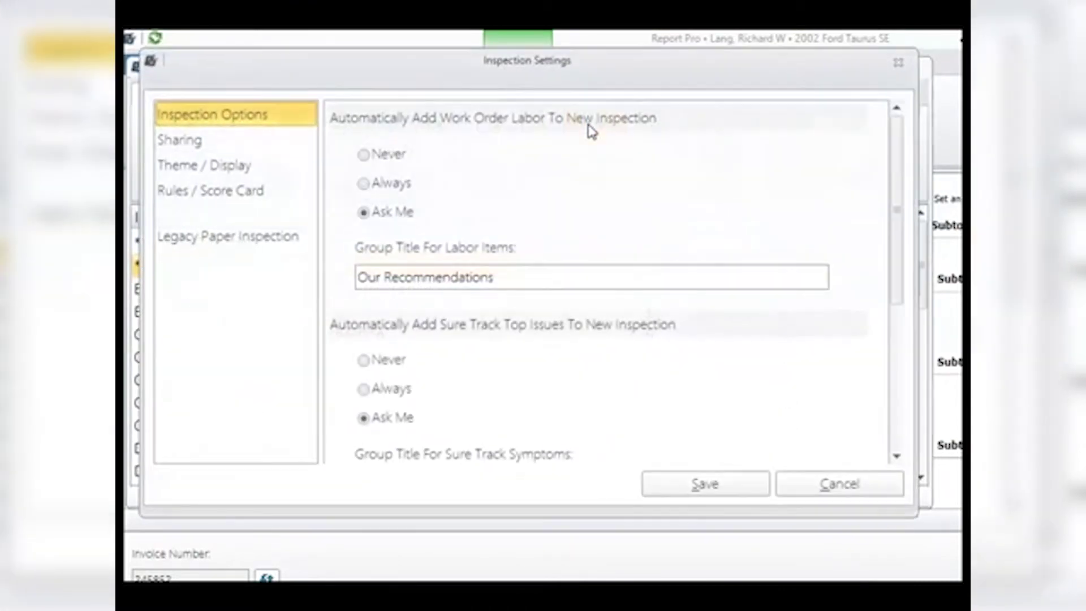
left_click(218, 144)
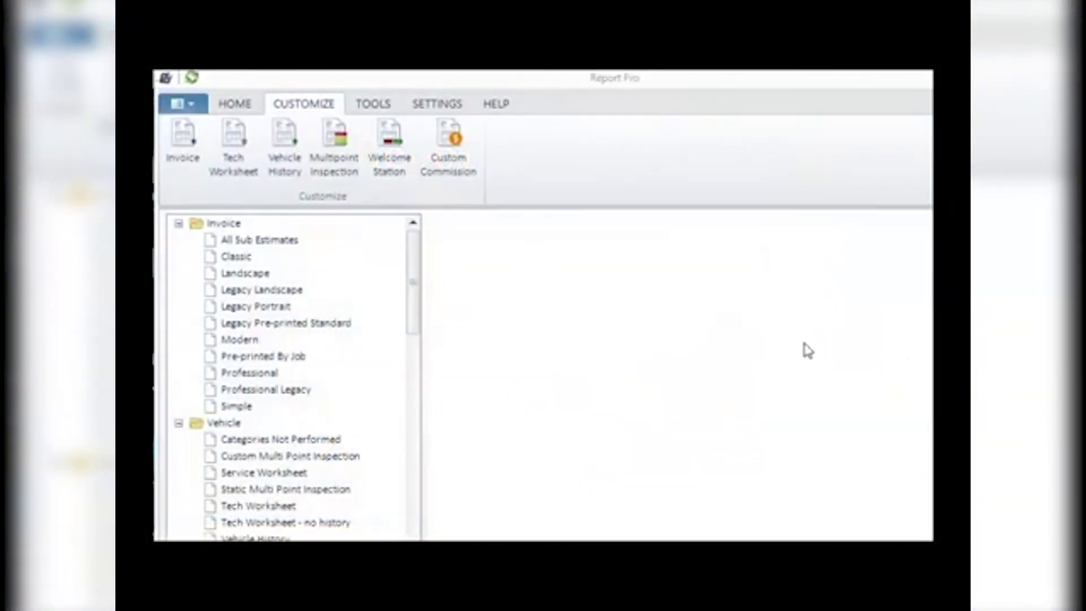
- Create a new multipoint inspection and title it Tire/Wheel Inspection
left_click(336, 138)
left_click_drag(311, 155, 234, 95)
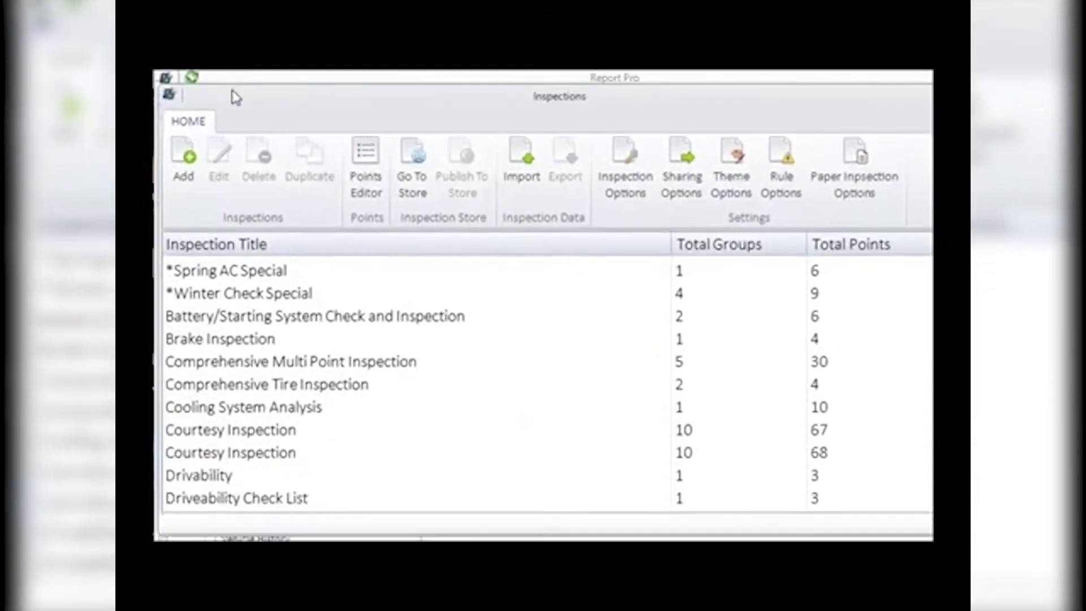
left_click(185, 159)
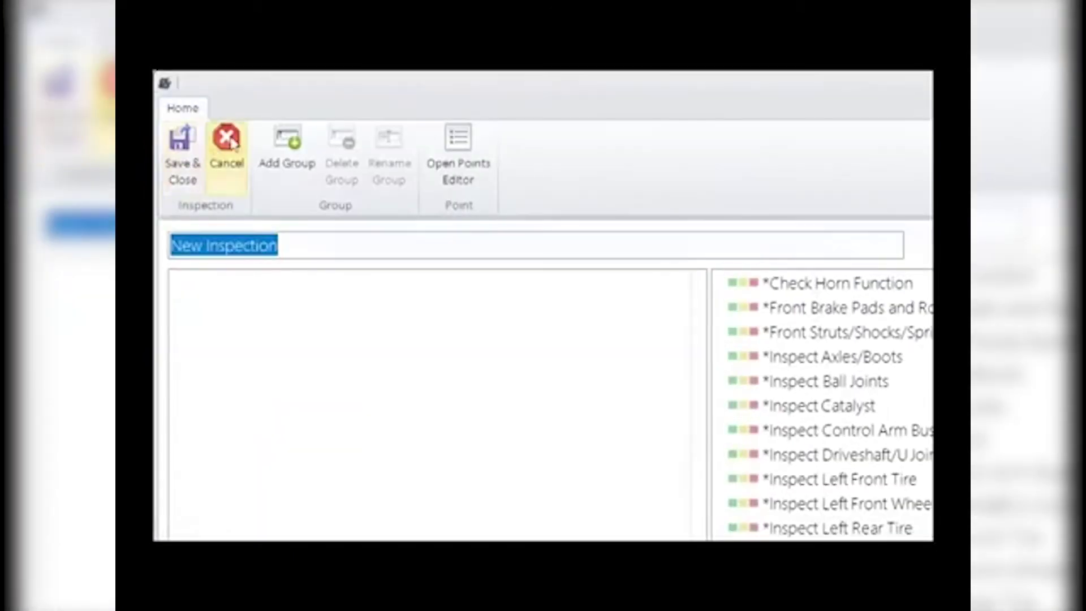
mouse_move(940, 176)
left_mouse_down()
mouse_move(916, 175)
mouse_move(931, 175)
left_mouse_up()
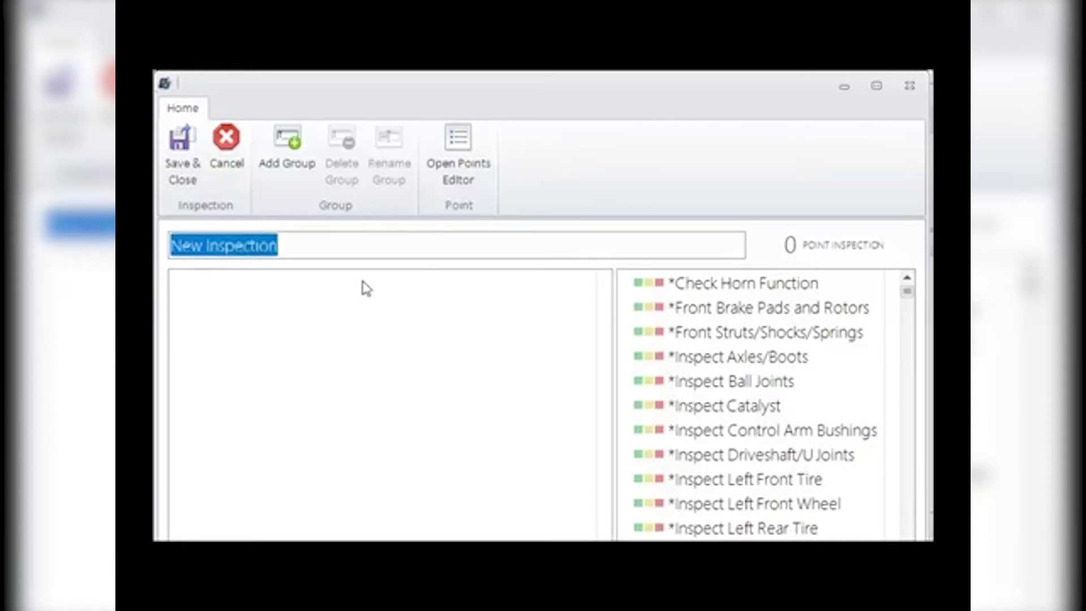
type("Tire/Wh")
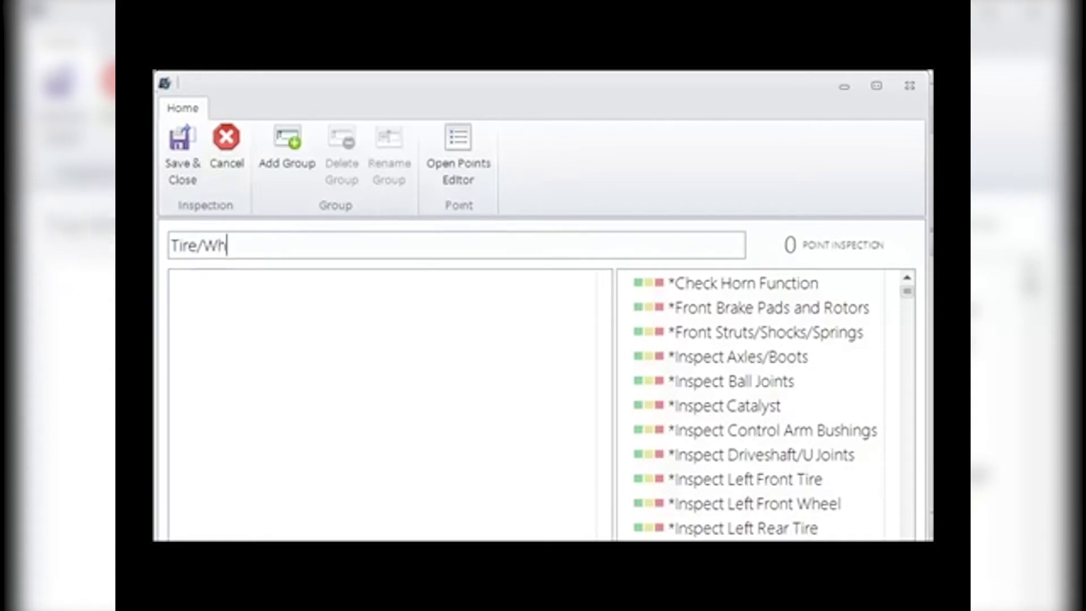
type("eel Inspection")
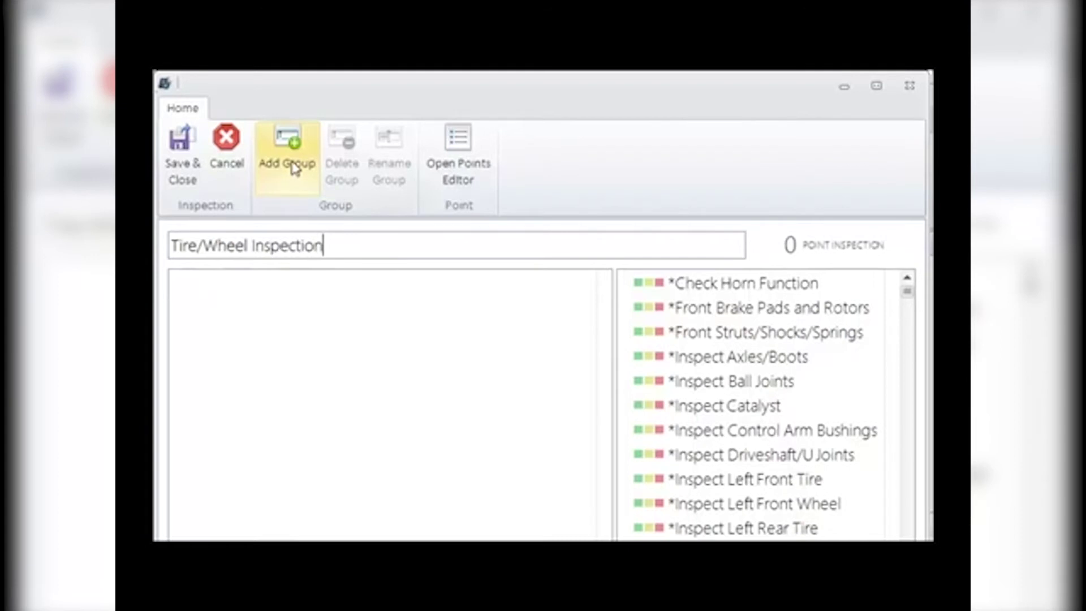
- Add a group named Tires to the Tire/Wheel Inspection
left_click(294, 156)
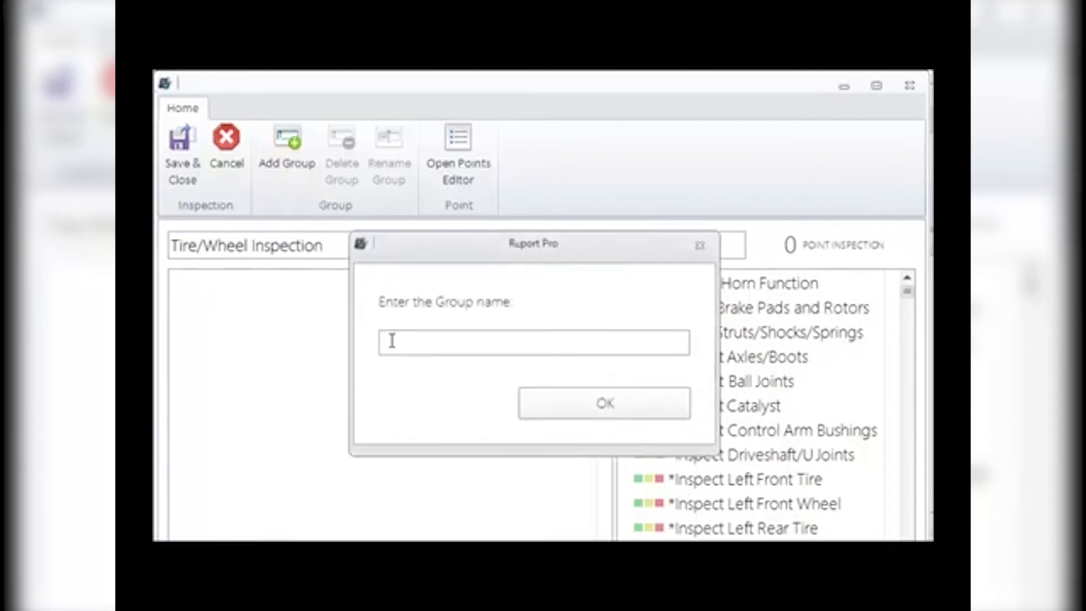
type("Tires")
left_click(559, 410)
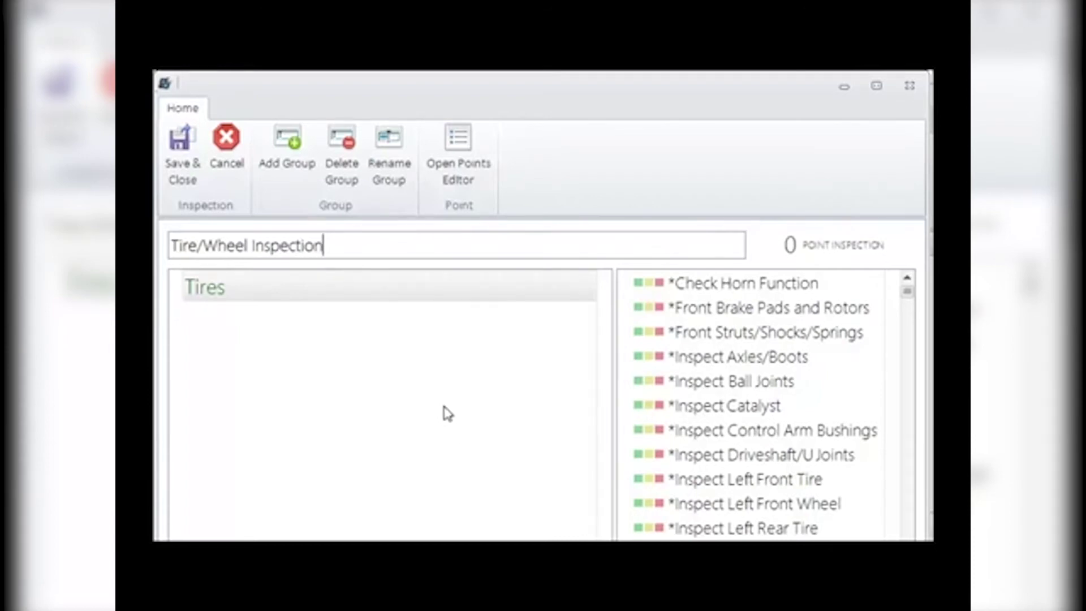
- Add the Inspect Left Front, Left Rear, Right Front and Right Rear Tire points to the Tires group
scroll(864, 451, "down", 1)
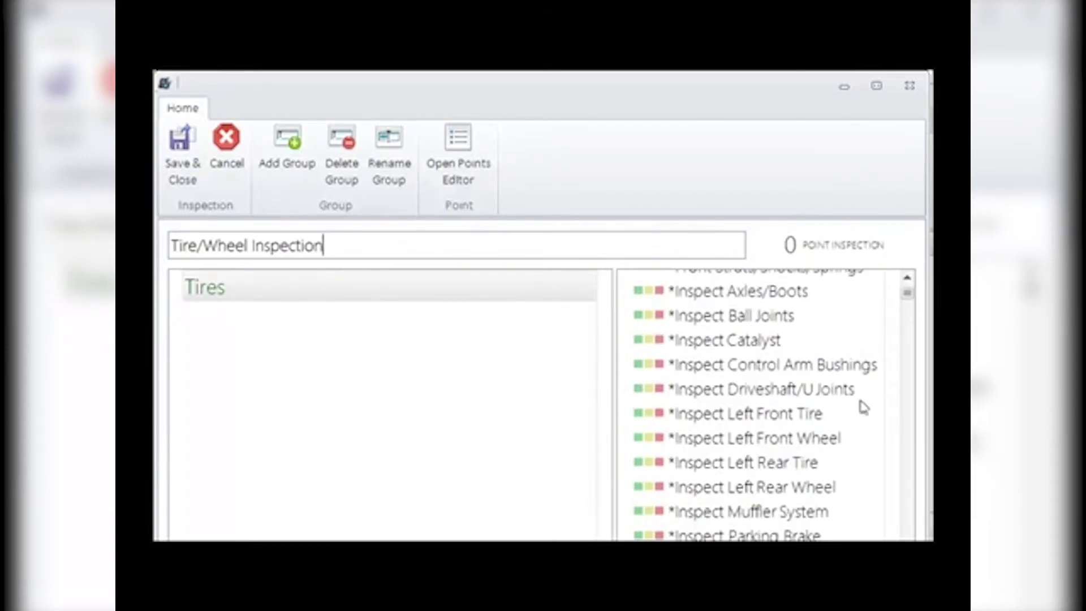
scroll(866, 407, "down", 1)
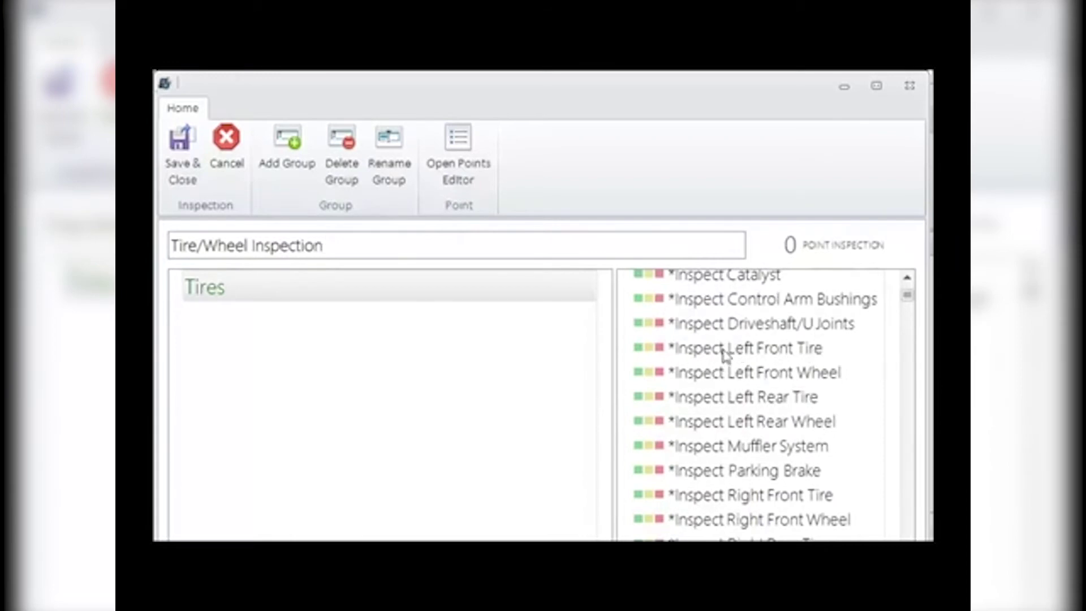
left_click_drag(726, 354, 498, 340)
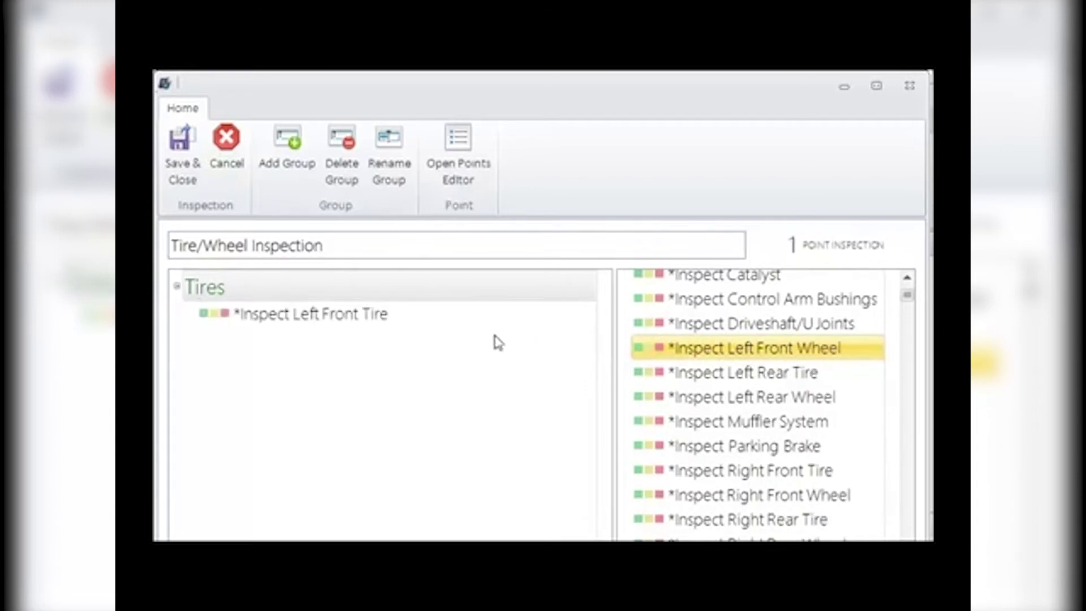
left_click_drag(728, 376, 349, 299)
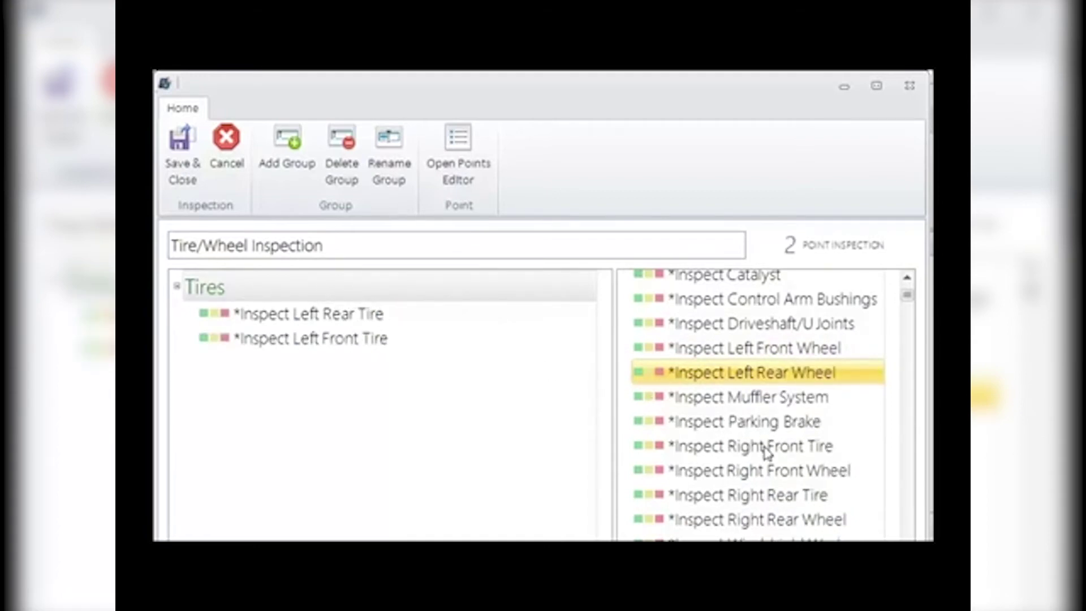
left_click_drag(767, 451, 326, 303)
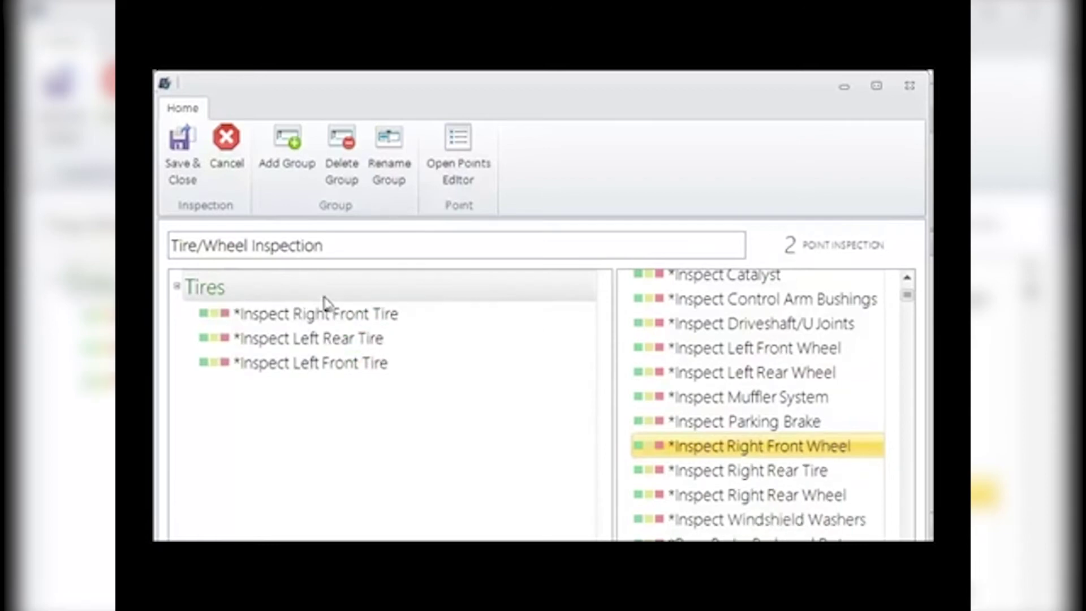
left_click(737, 475)
left_click_drag(736, 474, 428, 395)
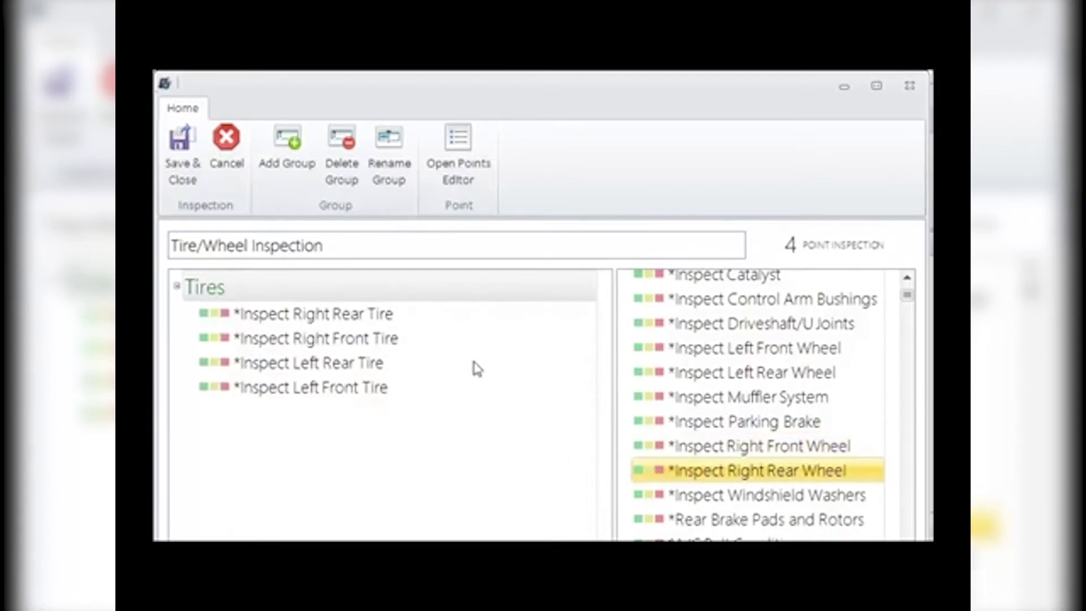
- Reorder the Tires group's points as Left Front, Right Front, Right Rear and Left Rear Tire
left_click_drag(705, 425, 463, 440)
left_click_drag(331, 318, 679, 401)
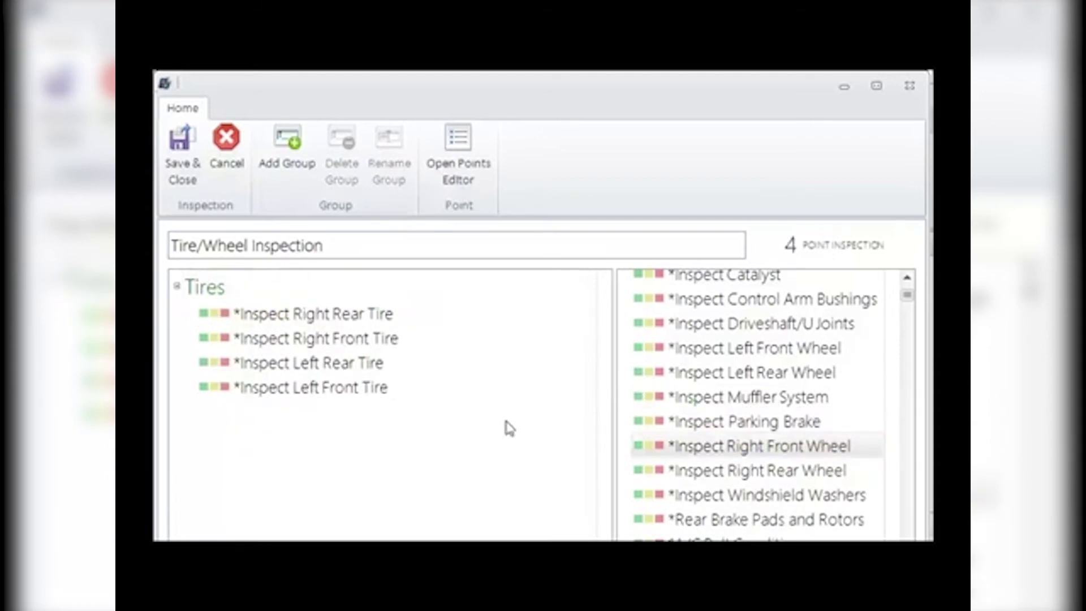
left_click(346, 391)
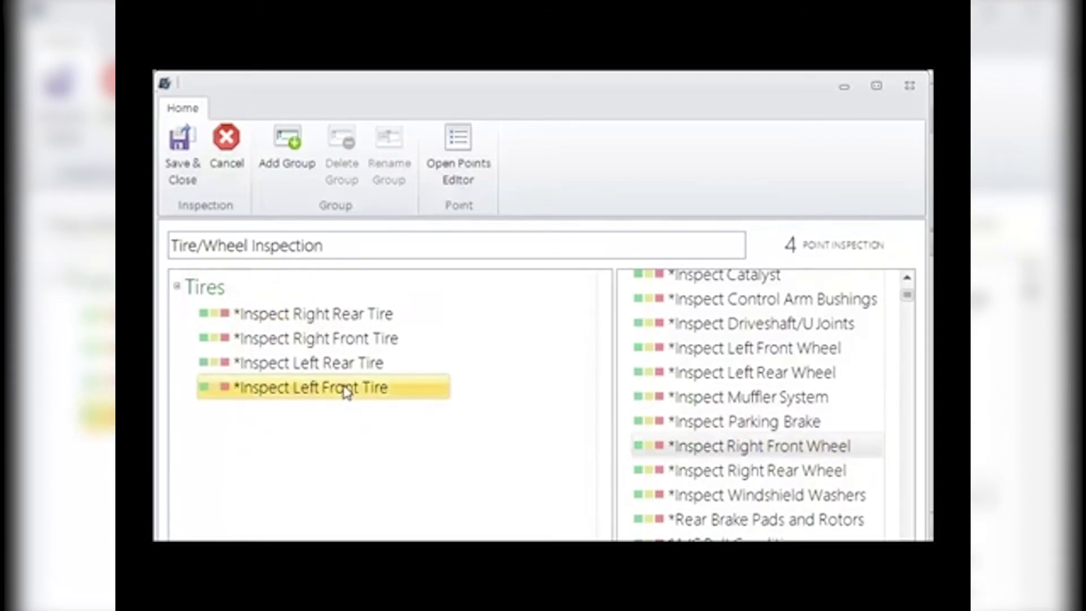
left_click_drag(346, 391, 292, 302)
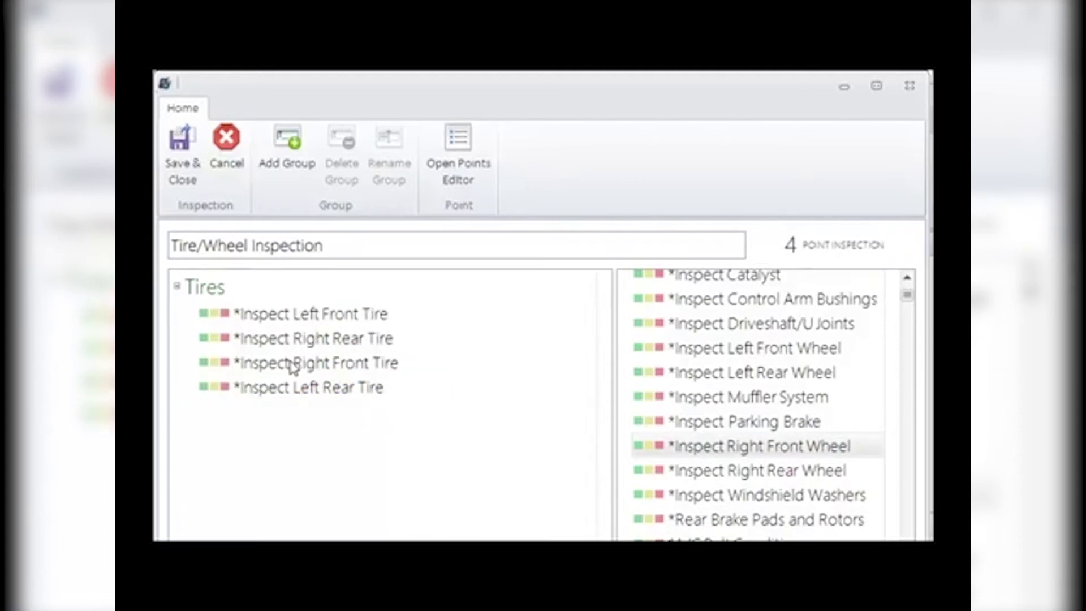
left_click_drag(292, 367, 285, 332)
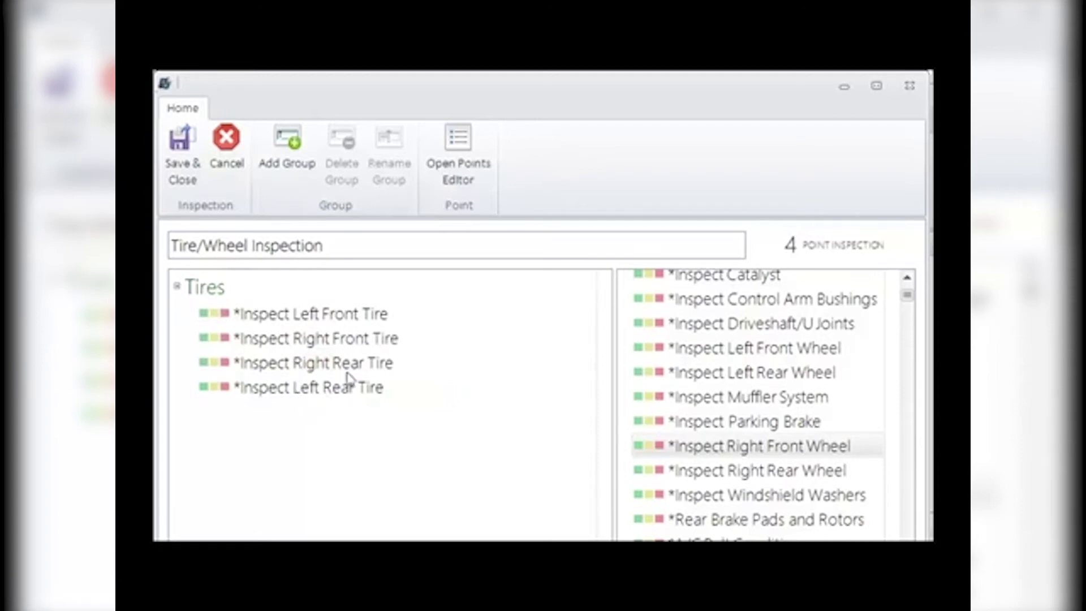
- Add a second group named Wheel to the Tire/Wheel Inspection
left_click(306, 173)
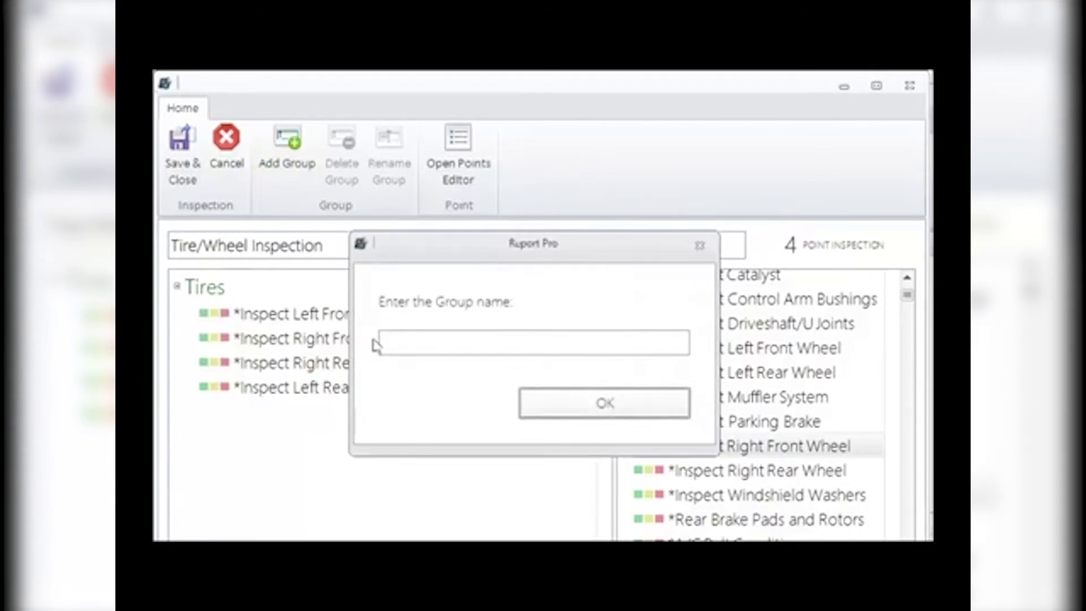
left_click(396, 340)
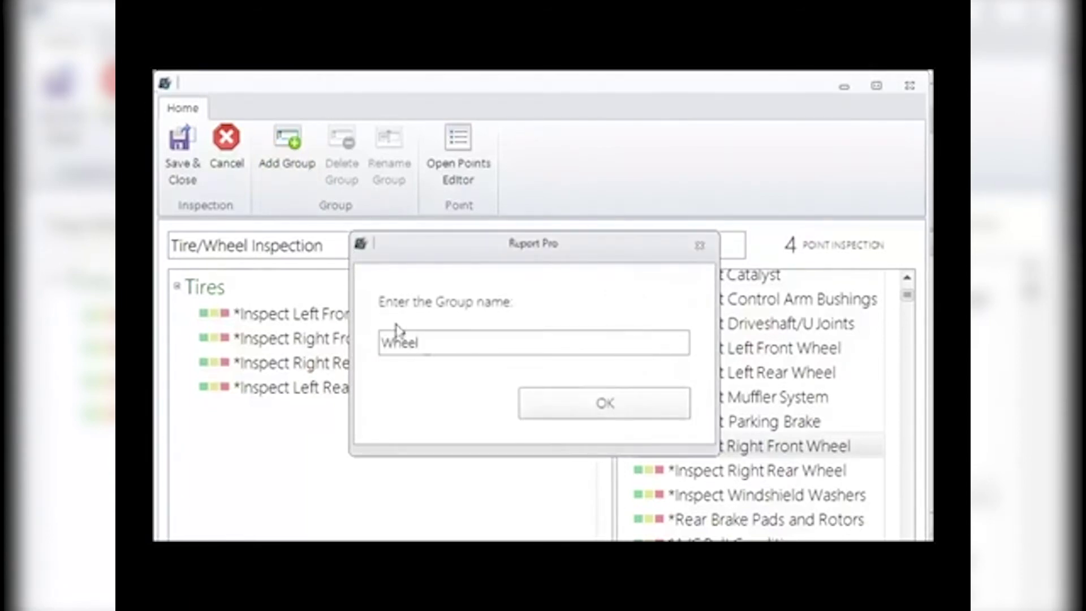
left_click(599, 406)
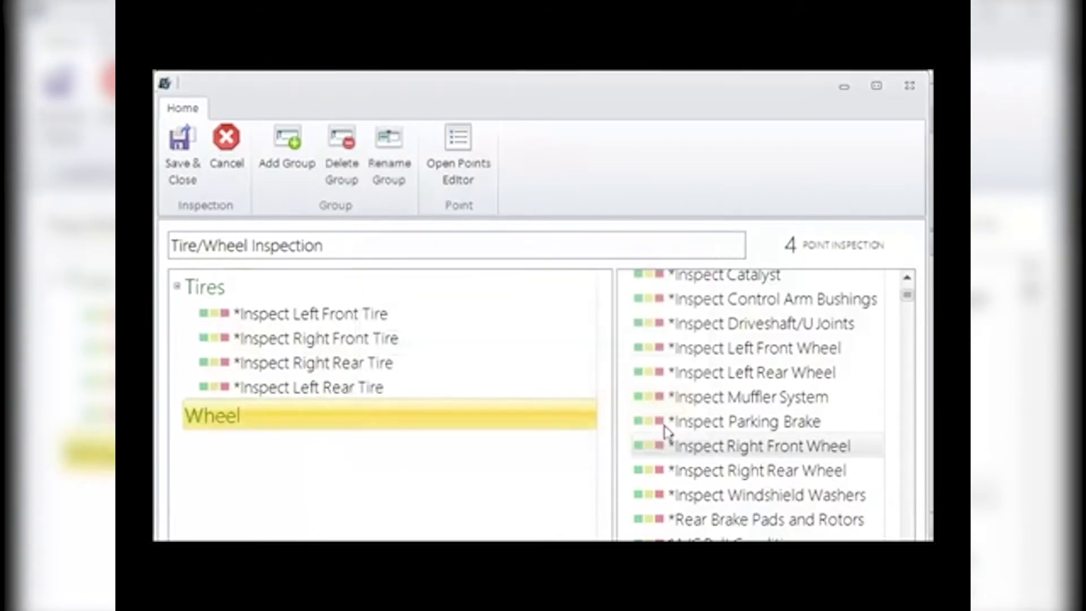
- Add the Inspect Right Front, Right Rear, Left Rear and Left Front Wheel points to the Wheel group
left_click_drag(734, 447, 555, 441)
left_click_drag(746, 452, 409, 465)
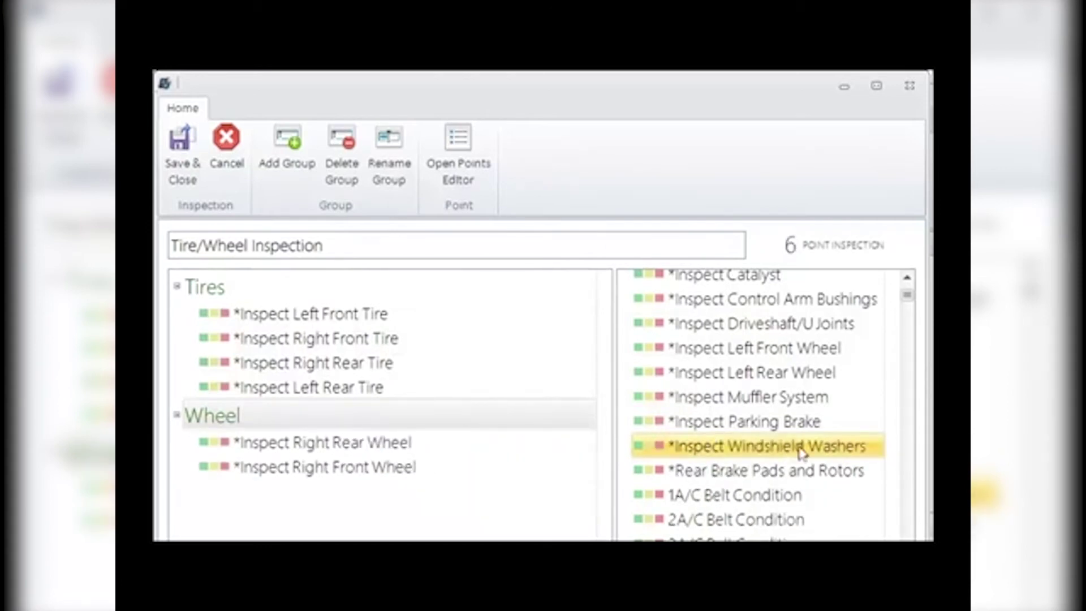
left_click_drag(808, 373, 411, 501)
left_click_drag(730, 355, 357, 517)
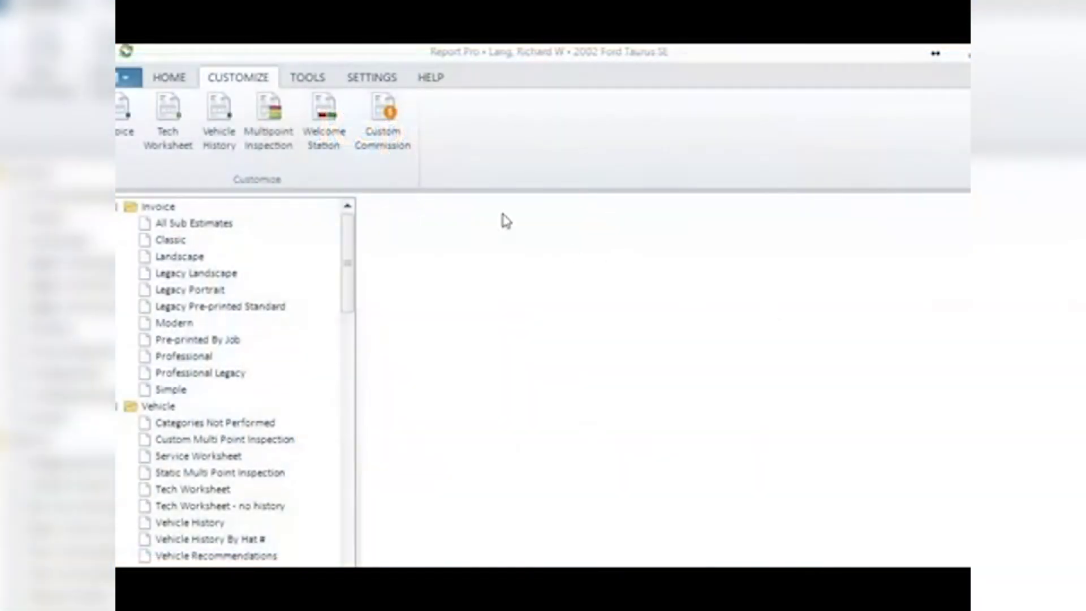
- Open the Winter Check Special multipoint inspection, view its Wipers point in the points editor, and return to the inspections list
left_click(278, 132)
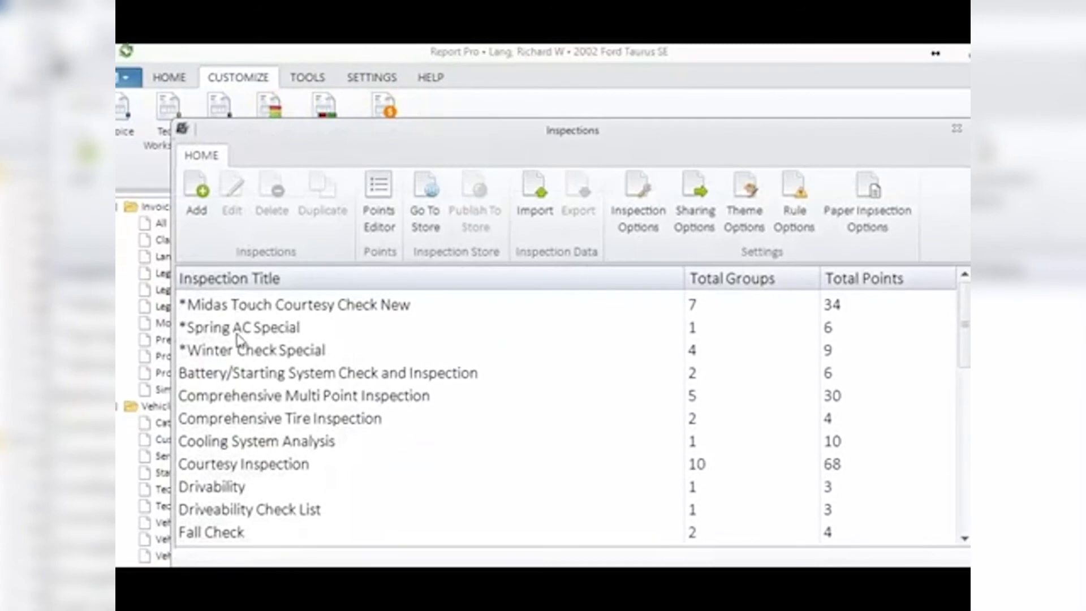
double_click(242, 353)
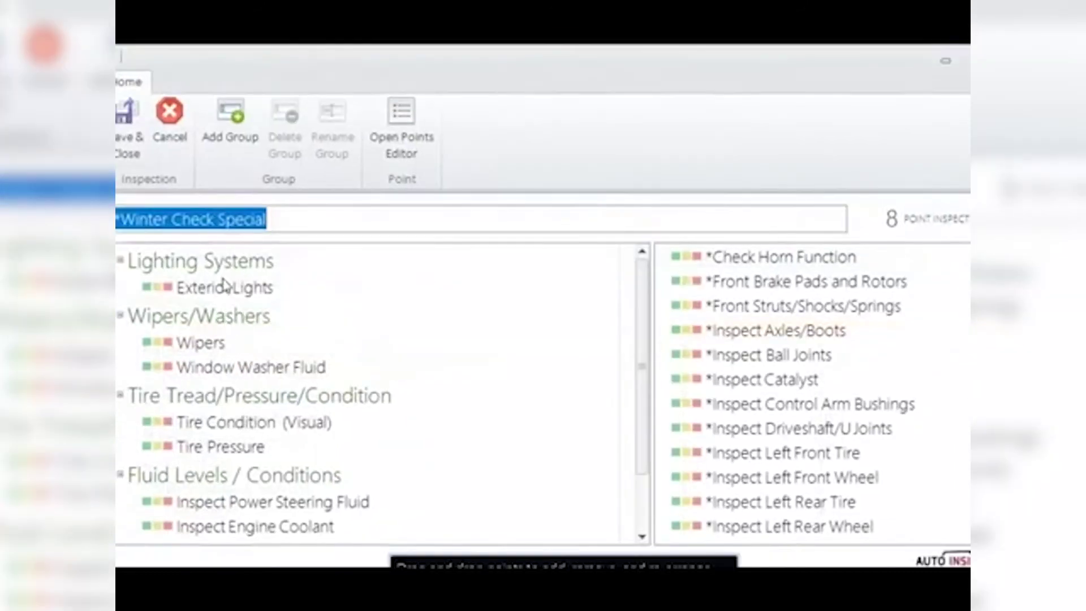
double_click(198, 344)
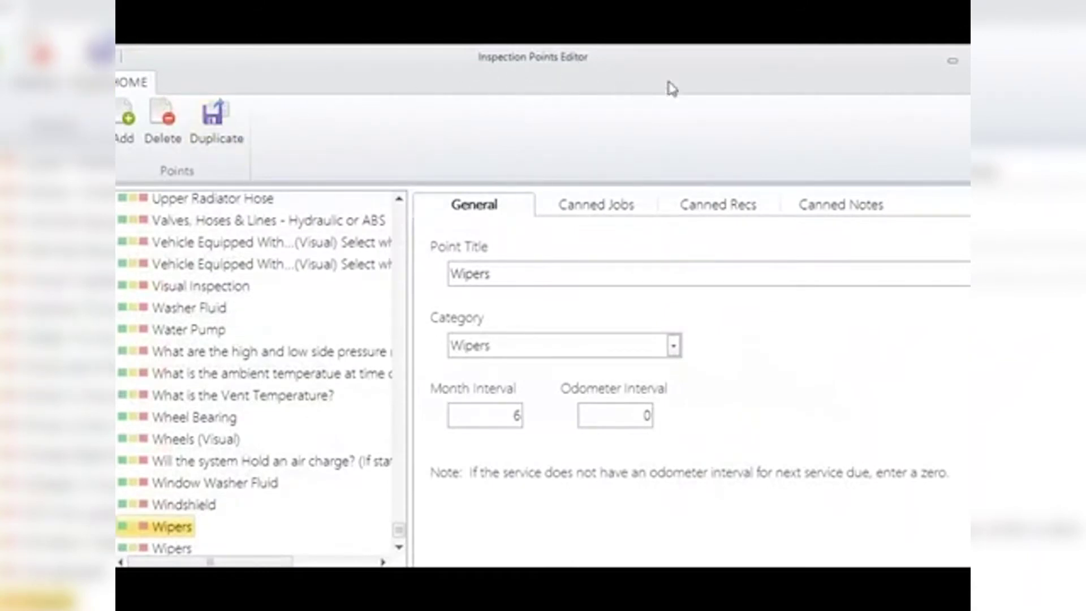
key("alt+F4")
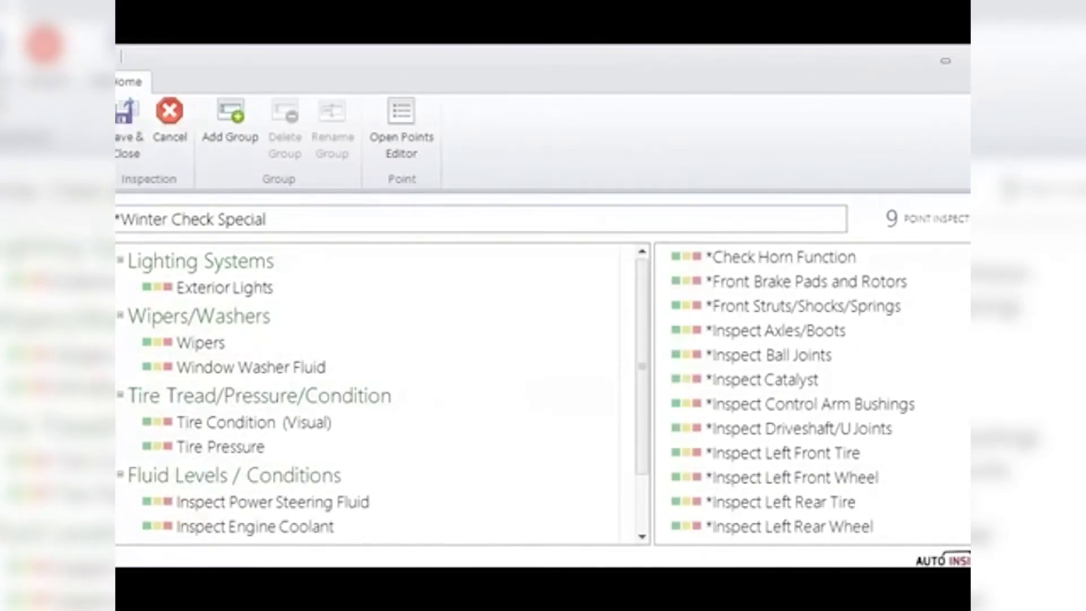
key("alt+F4")
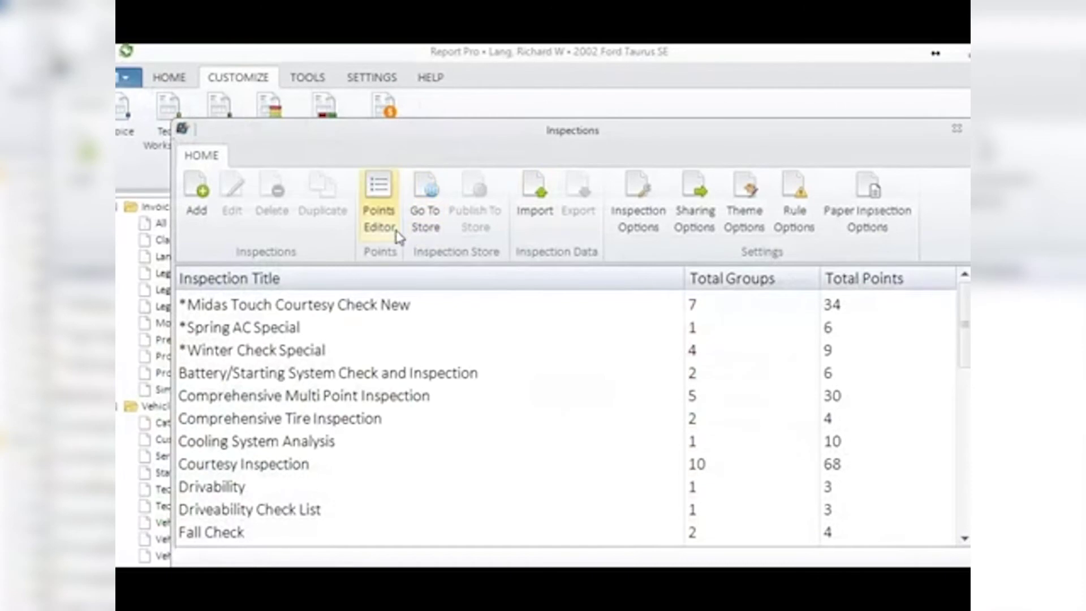
- Create a new inspection point titled Battery Check in the Battery-Service category
left_click(378, 191)
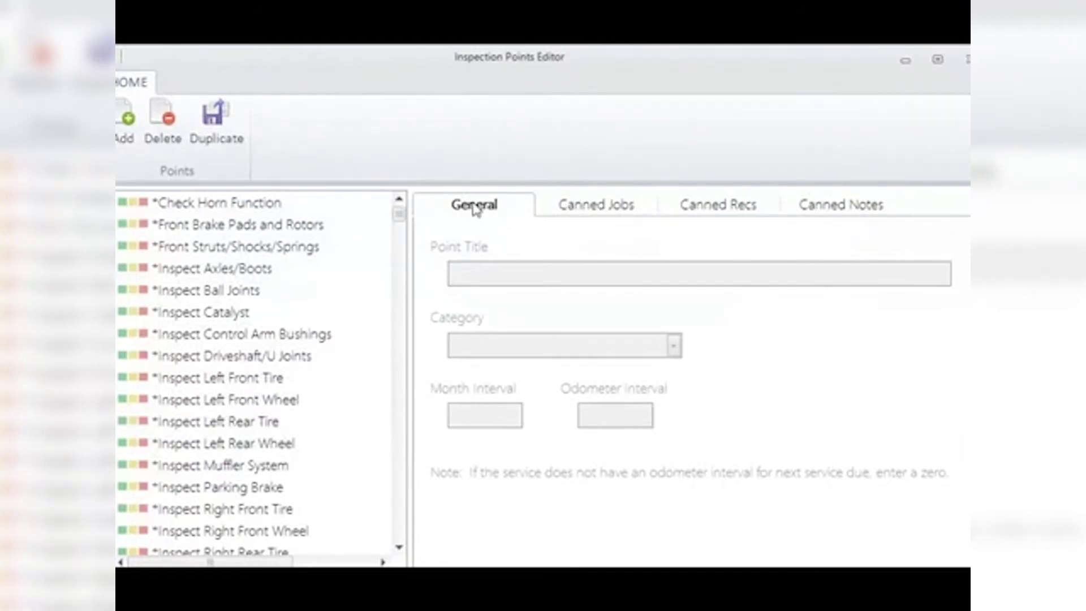
left_click(124, 123)
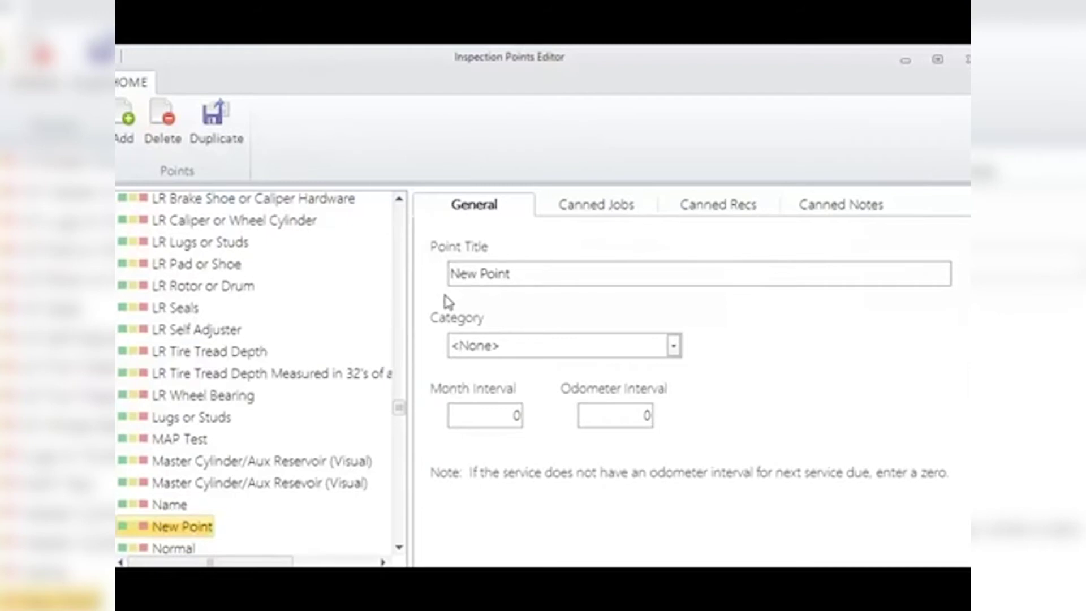
left_click_drag(534, 274, 419, 276)
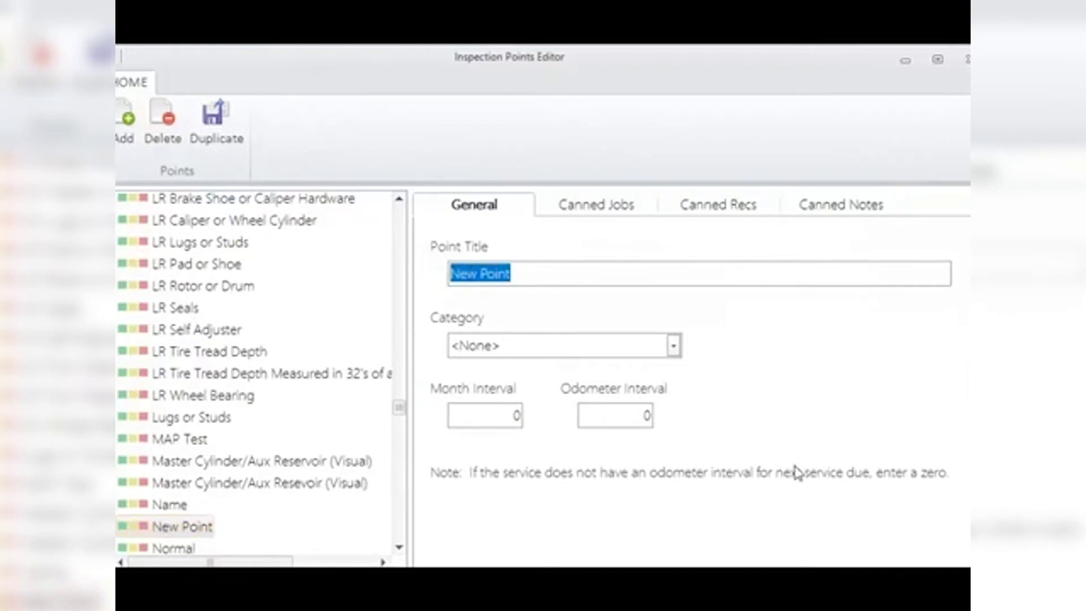
type("Battery Check")
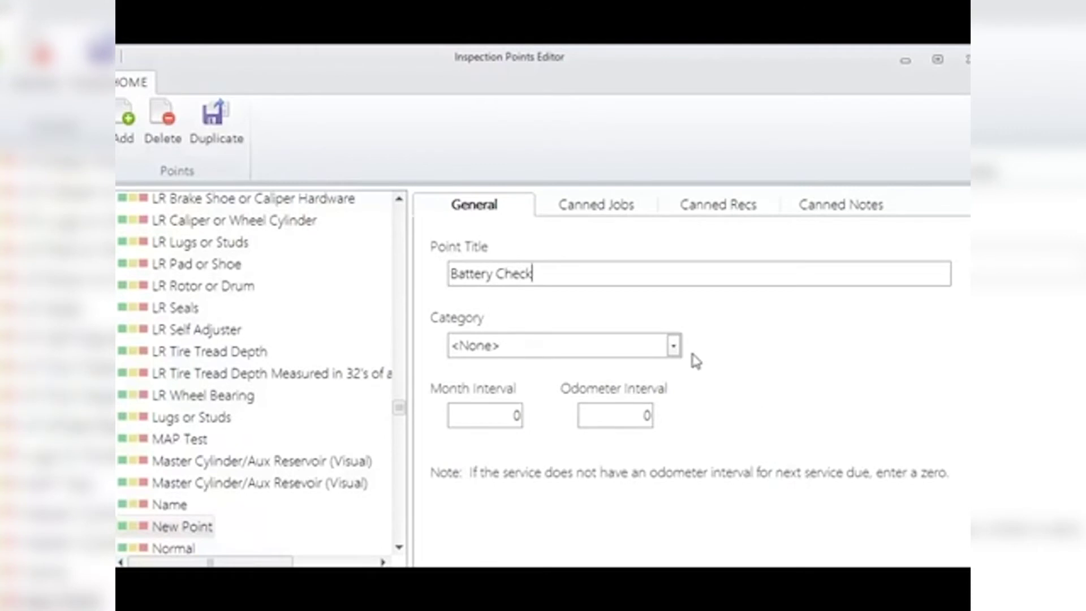
left_click(673, 346)
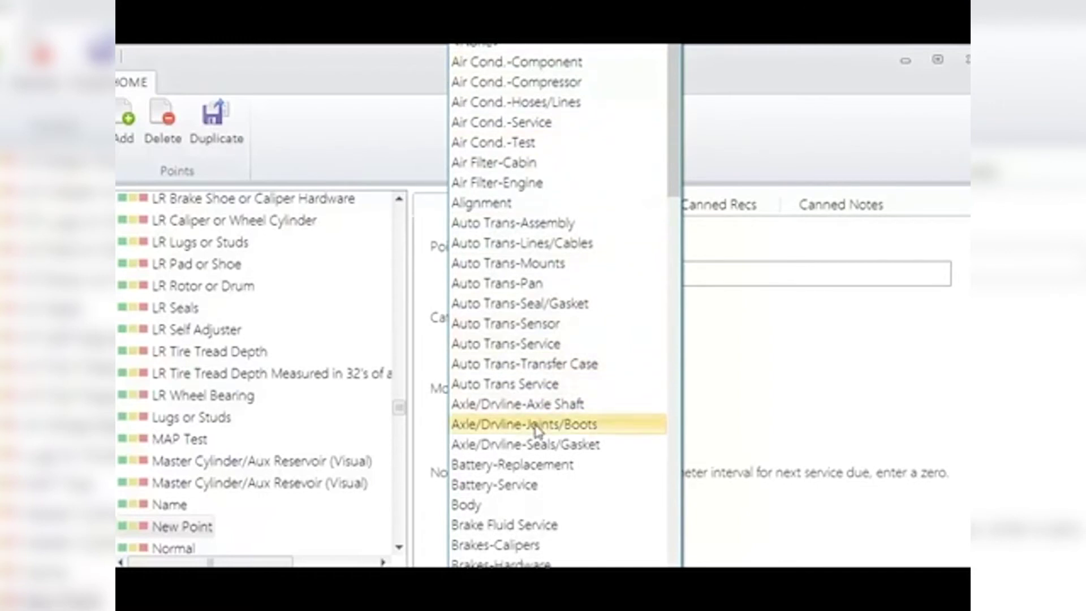
left_click(531, 487)
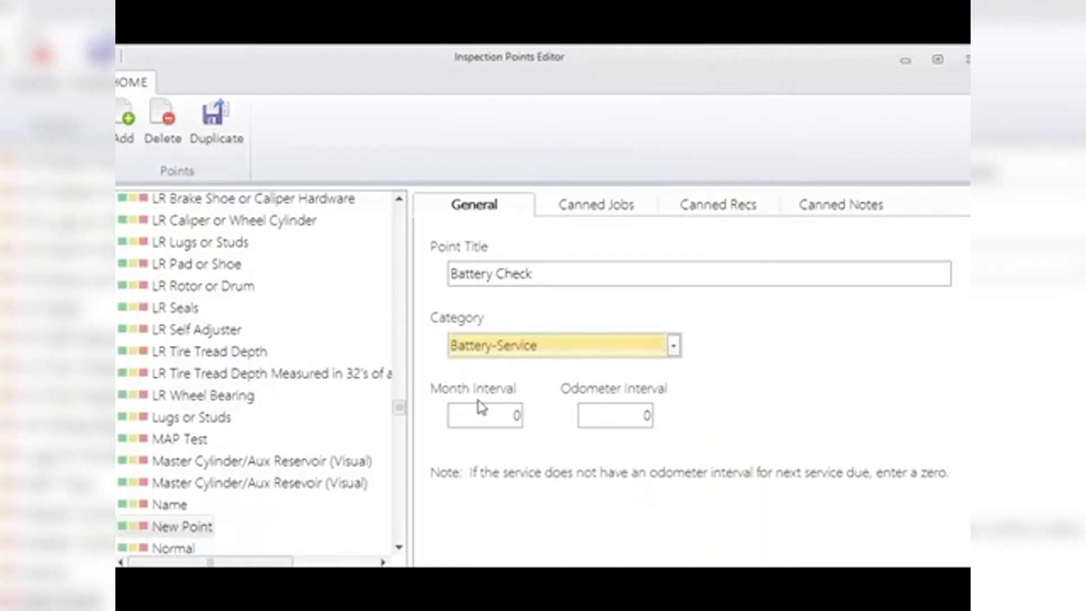
- Set the Battery Check point's month interval to 12 and its odometer interval to 12000
double_click(516, 417)
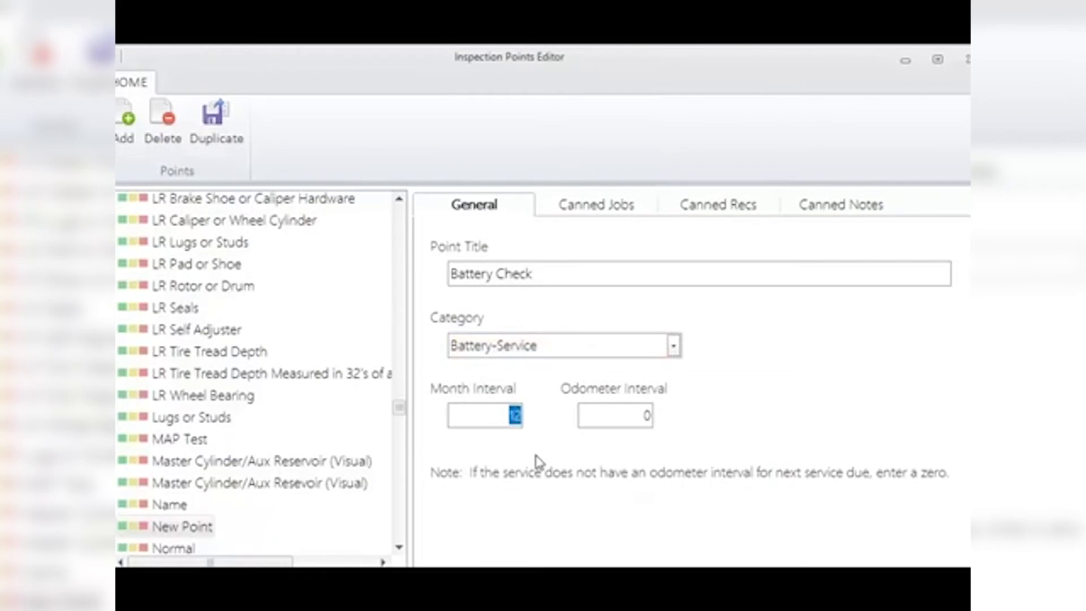
double_click(648, 417)
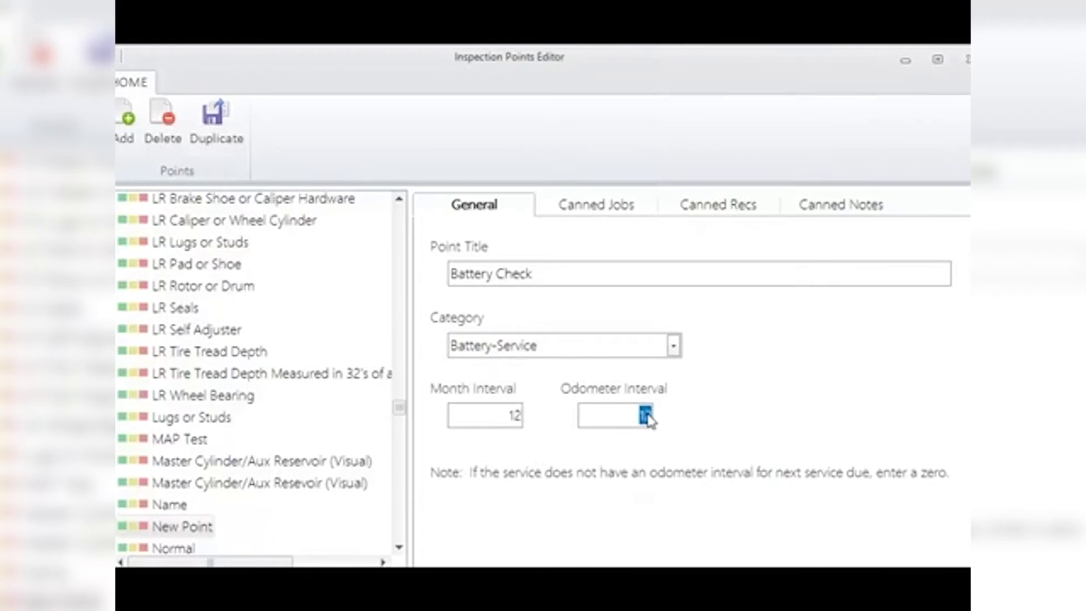
type("000")
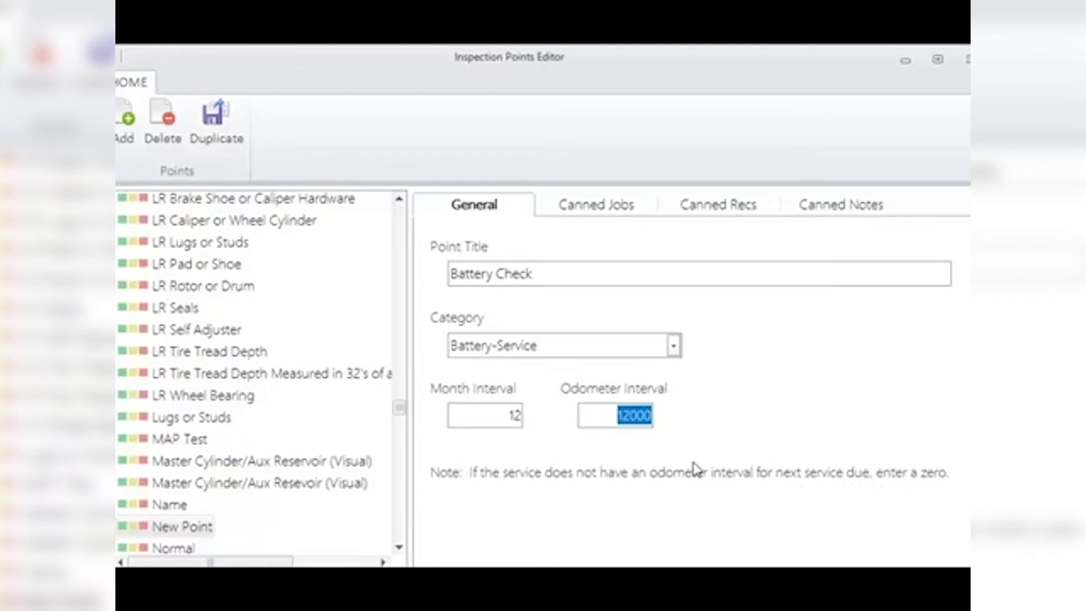
type("12")
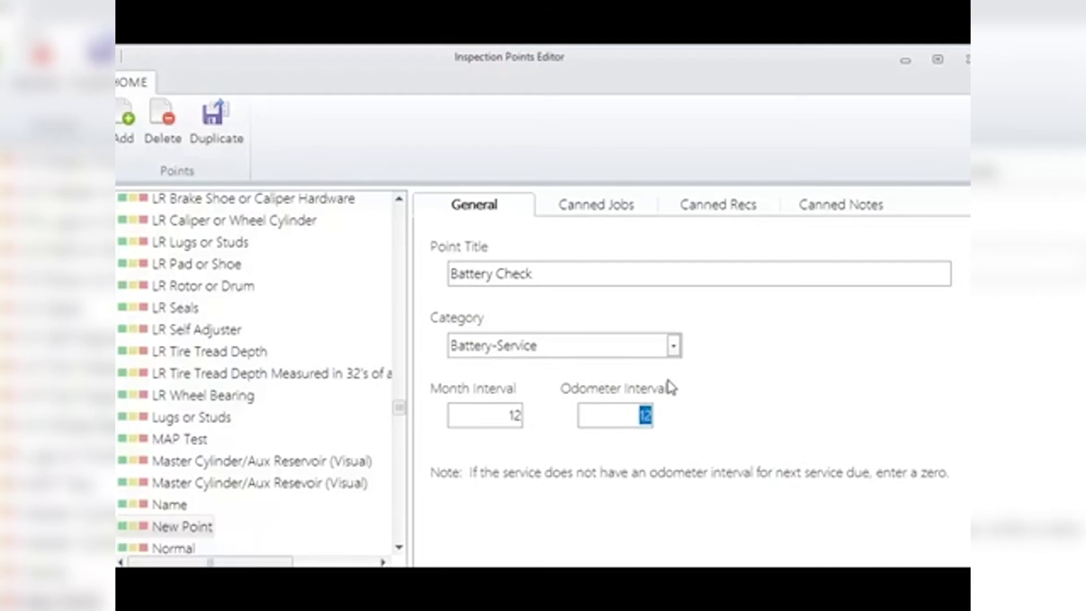
type("000")
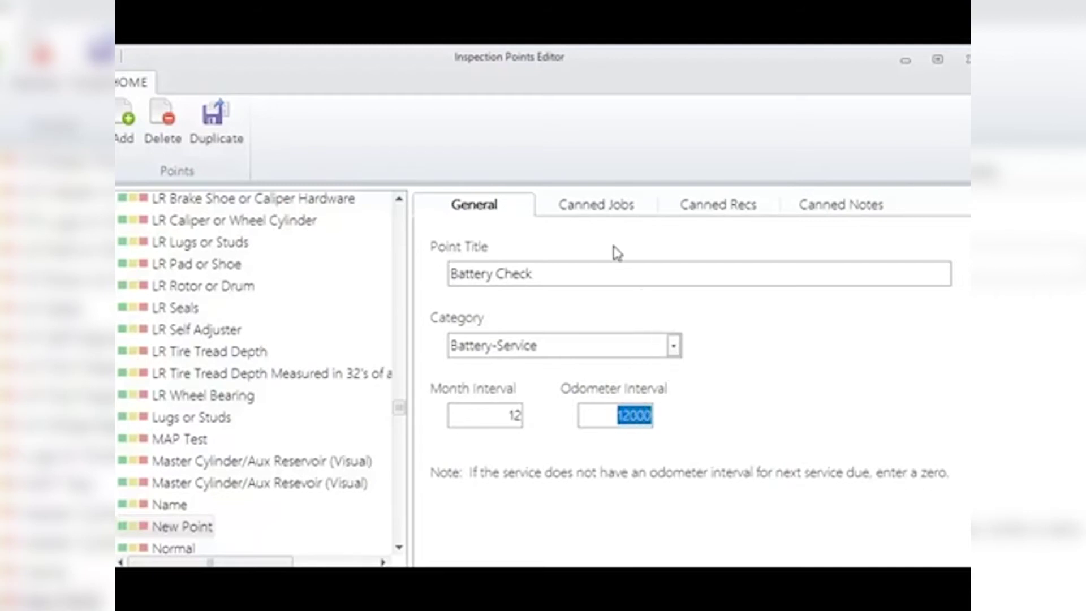
- Add the seven battery canned jobs BATC, BATCT, BATHD, BATNBC, BATPBC, BATR and BATT to the Battery Check point
left_click(589, 207)
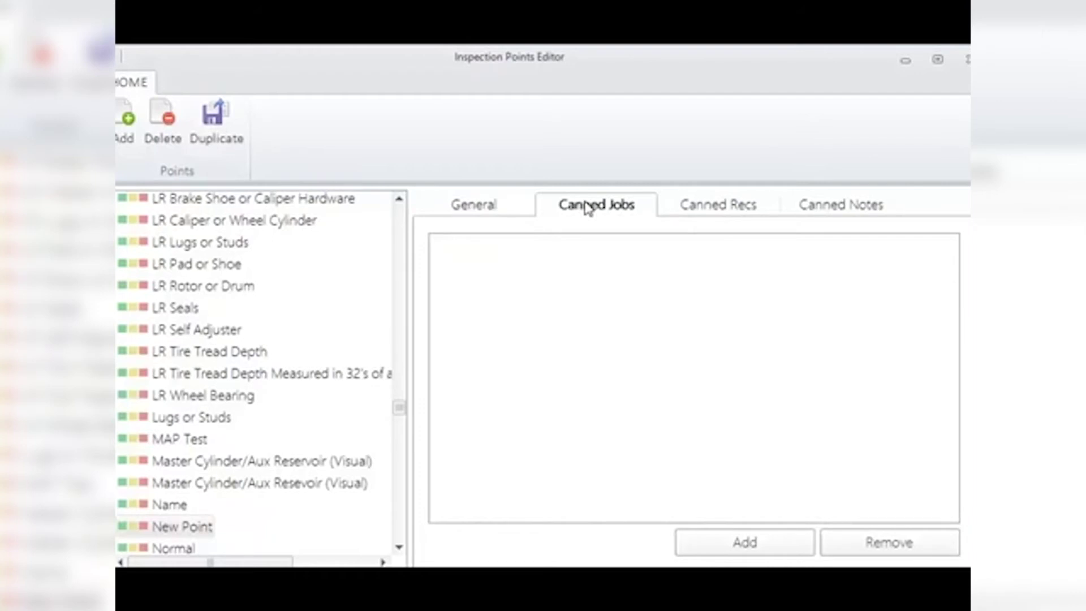
left_click(722, 544)
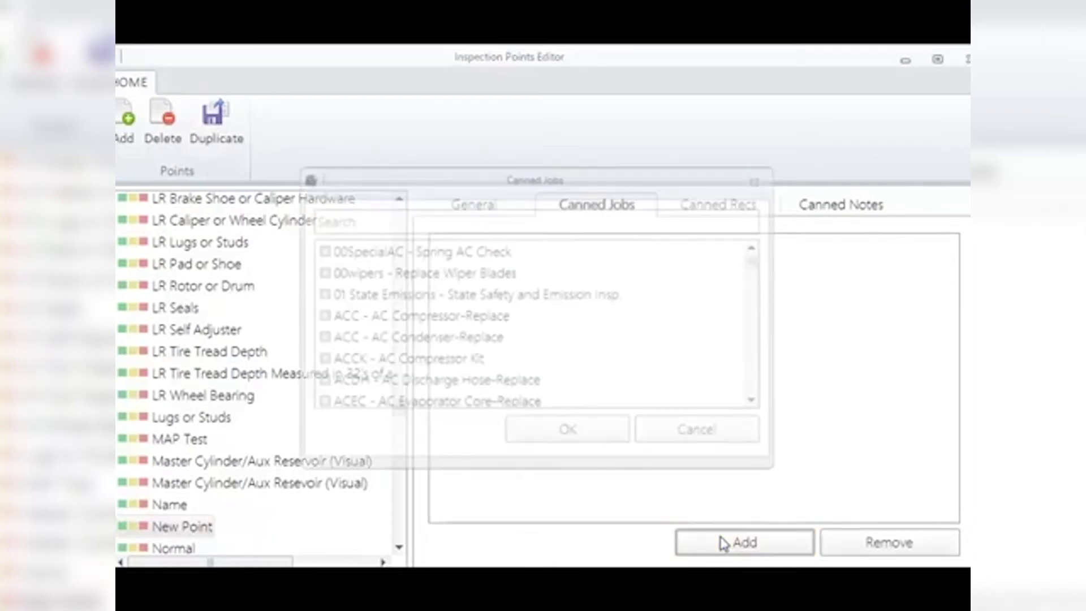
left_click(465, 218)
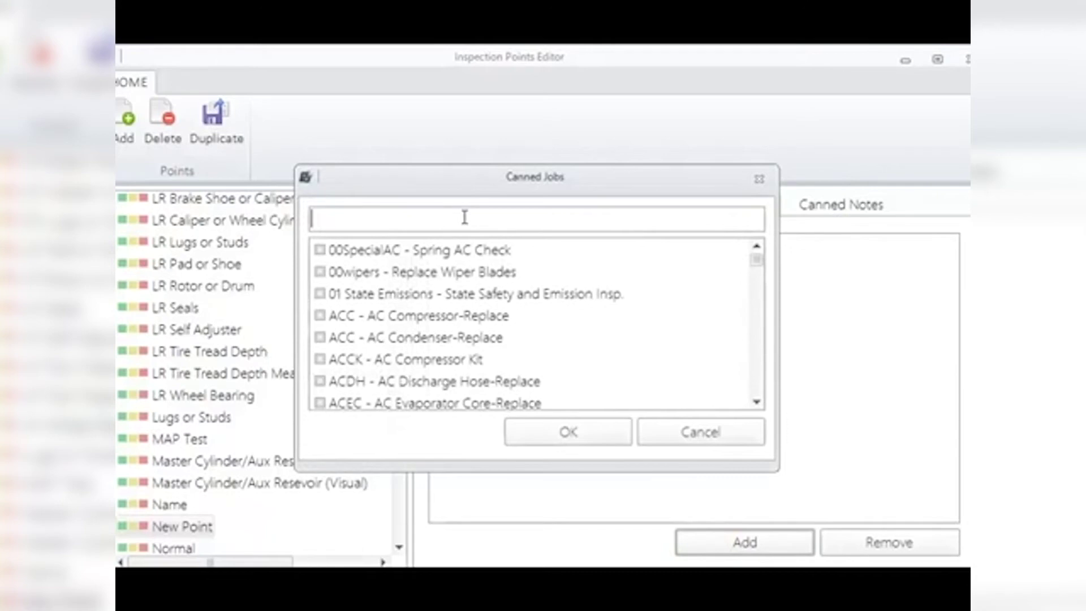
type("ba")
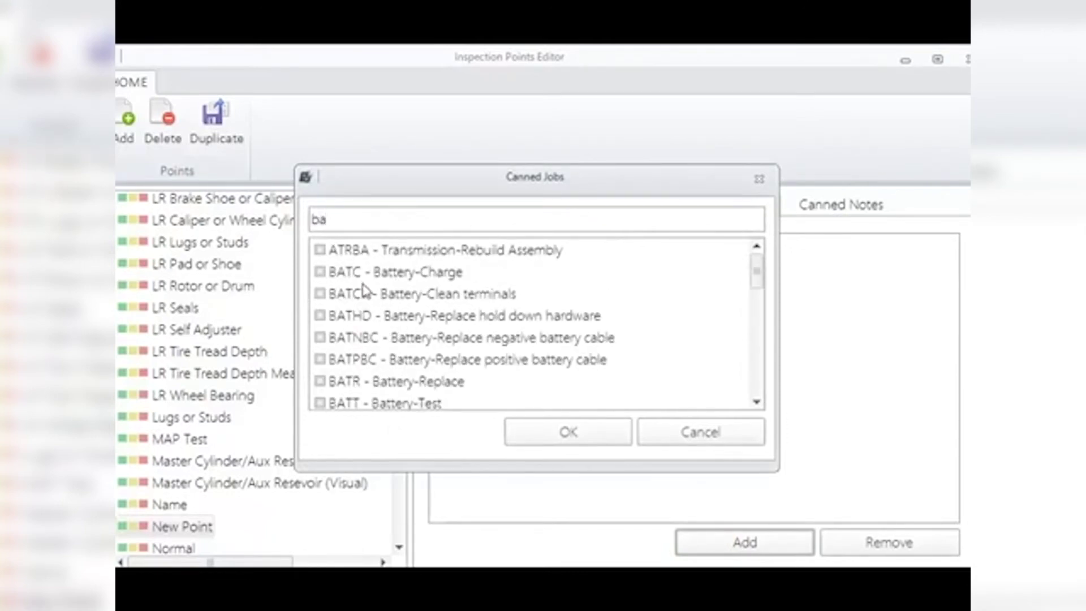
left_click(320, 272)
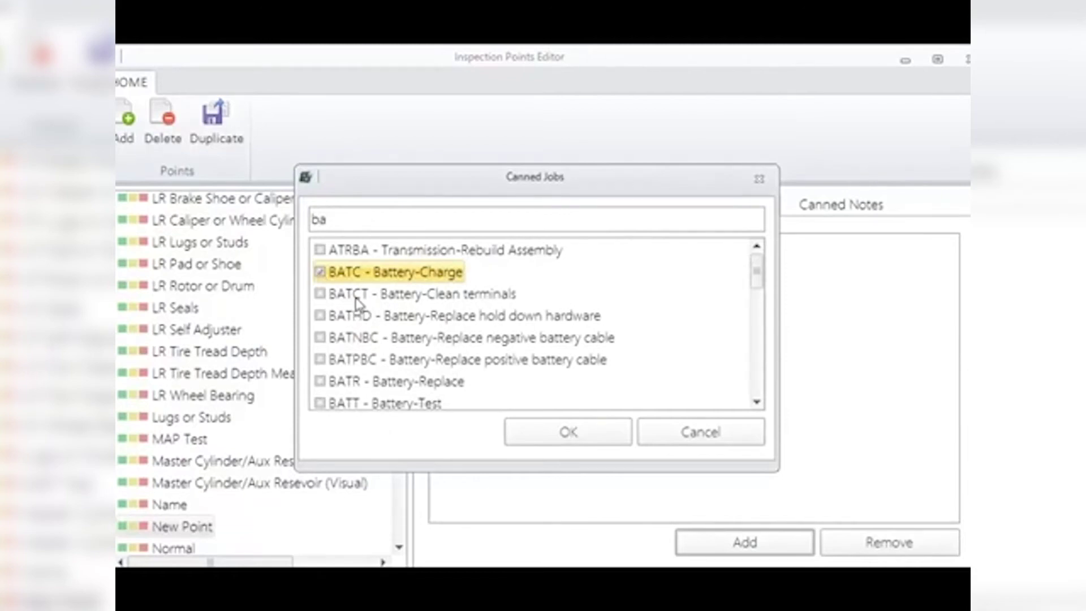
left_click(320, 294)
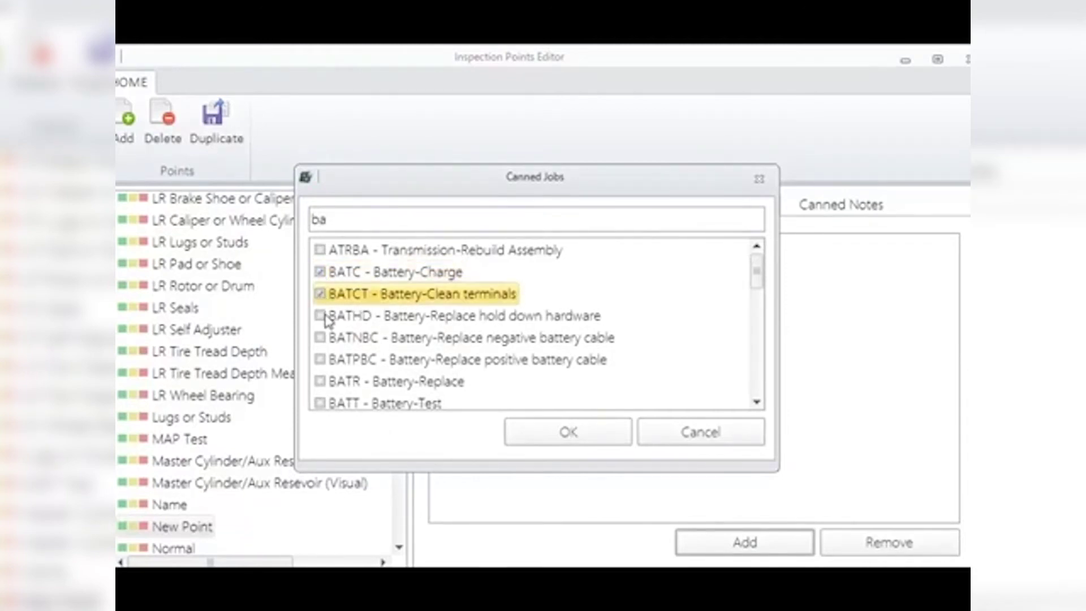
left_click(324, 316)
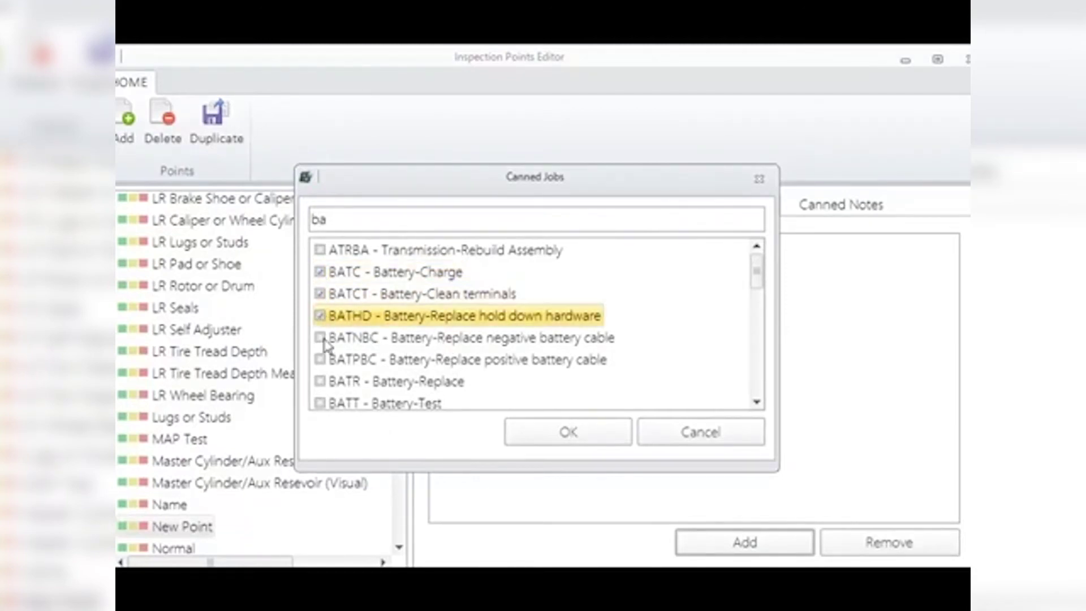
left_click(320, 338)
left_click(321, 361)
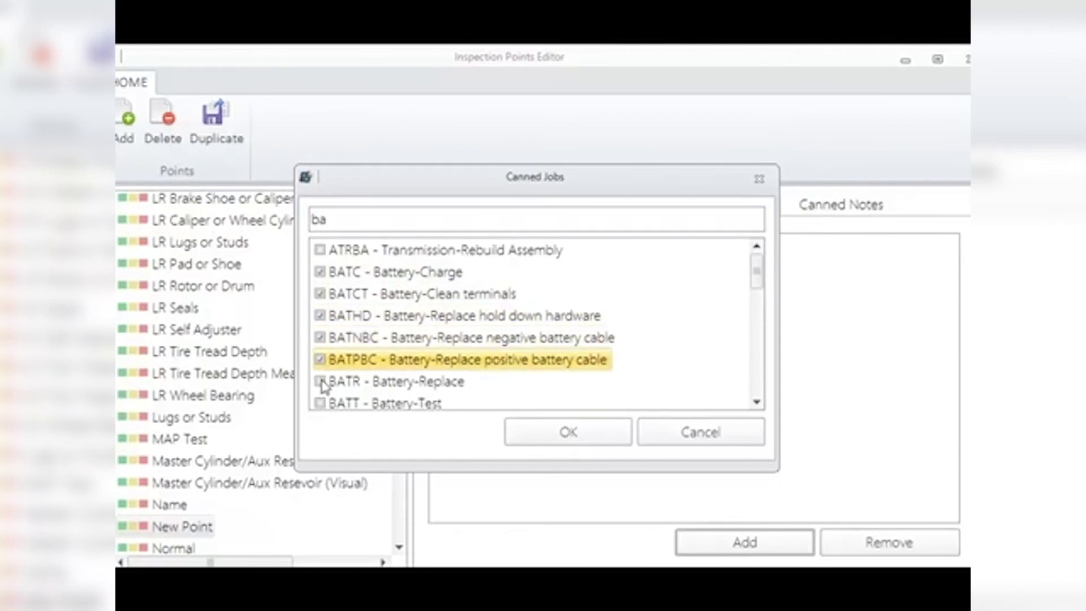
left_click(322, 382)
left_click(321, 403)
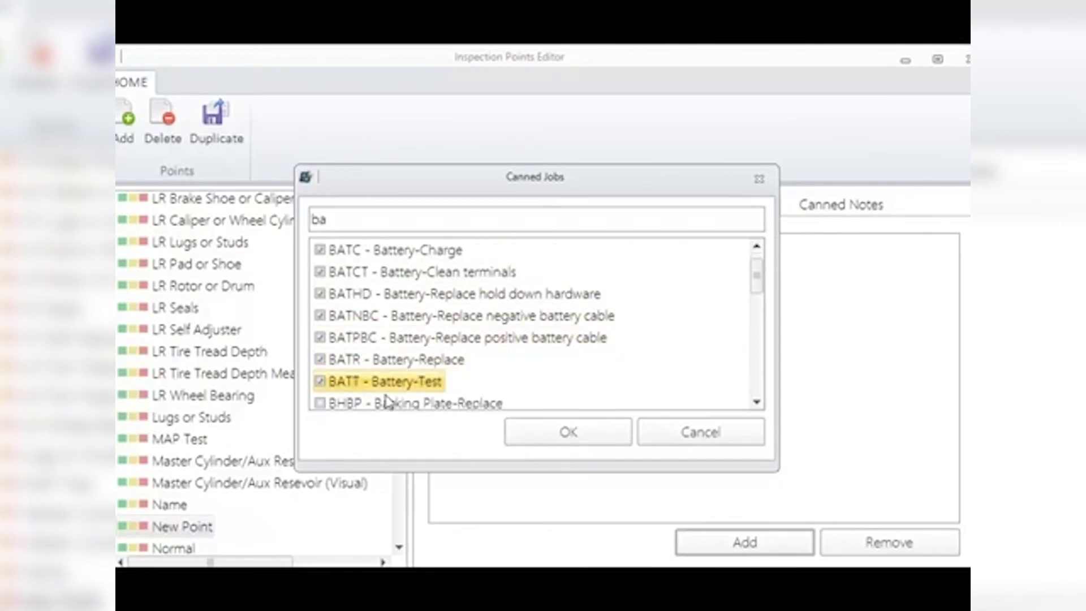
left_click(568, 434)
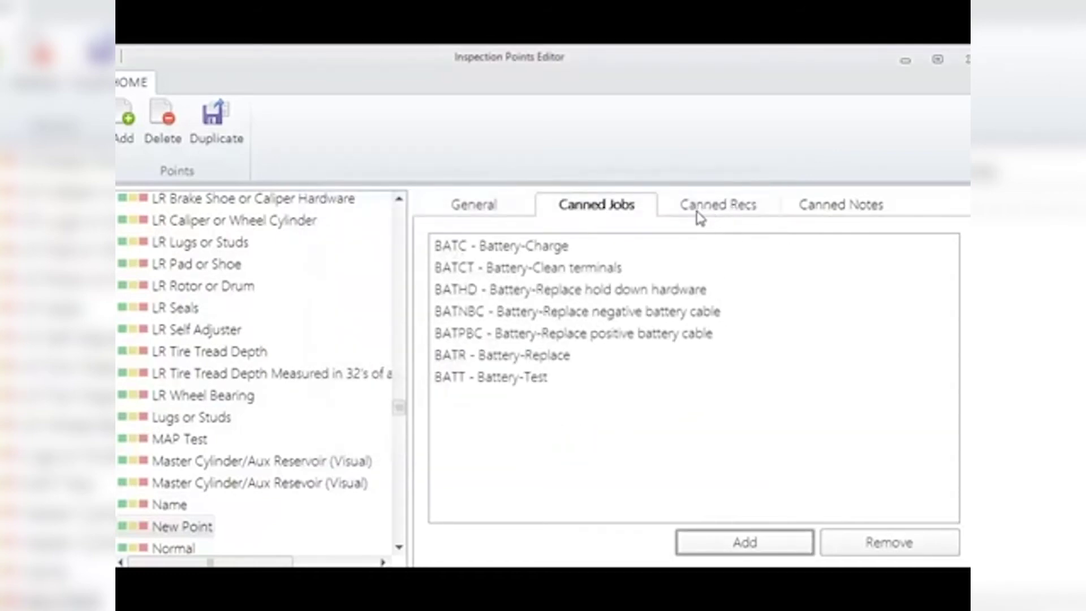
- Add a canned recommendation titled Good with the description "Battery appears to be in good shape"
left_click(725, 213)
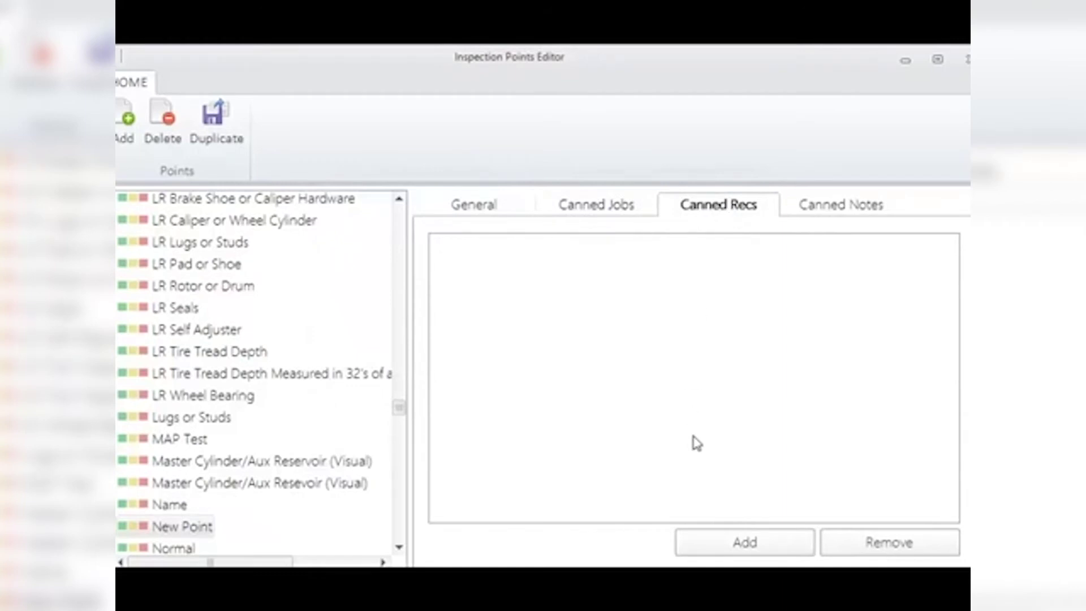
left_click(724, 540)
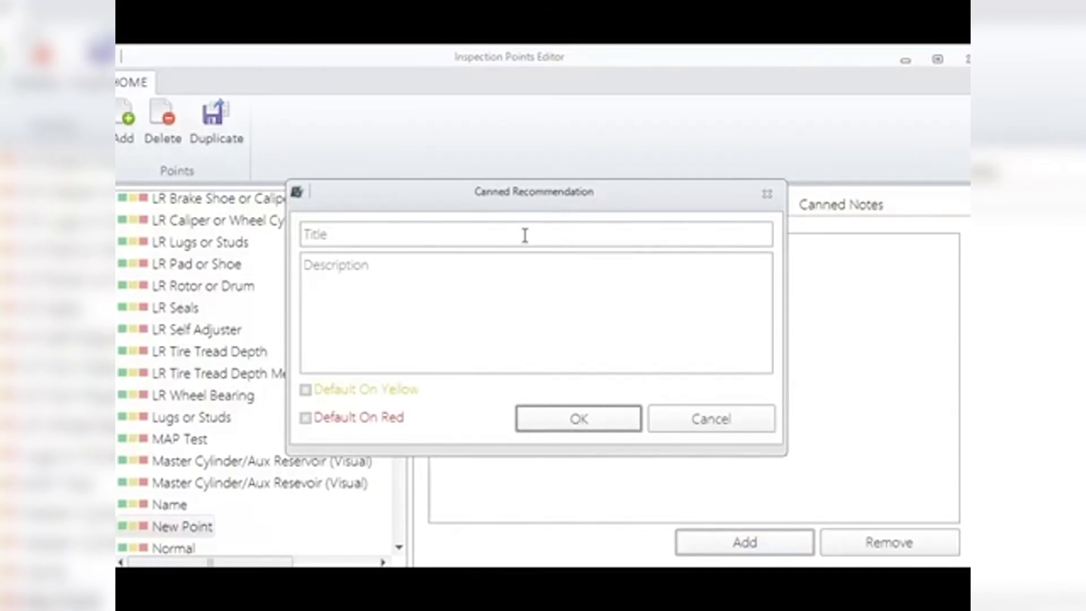
left_click_drag(440, 192, 470, 245)
left_click(449, 285)
type("Good")
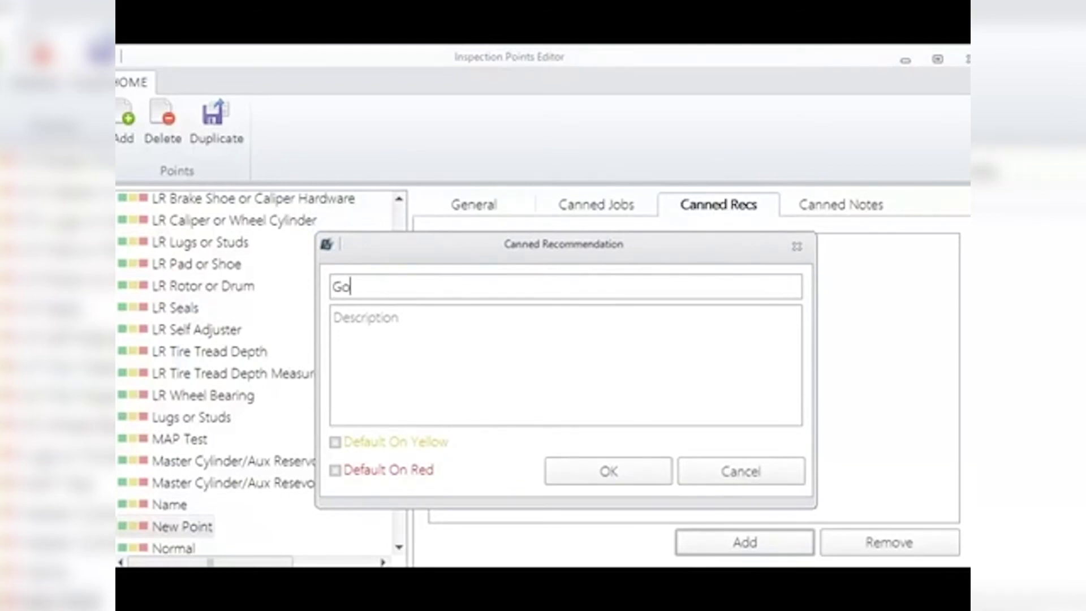
left_click(409, 317)
type("Battery appears to be in good shape")
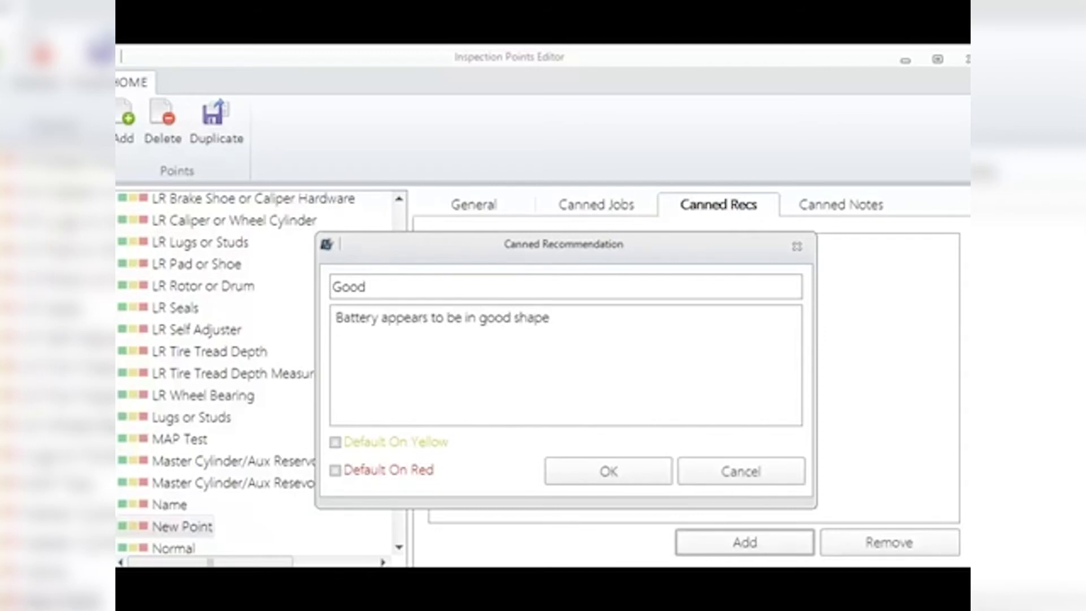
left_click(585, 481)
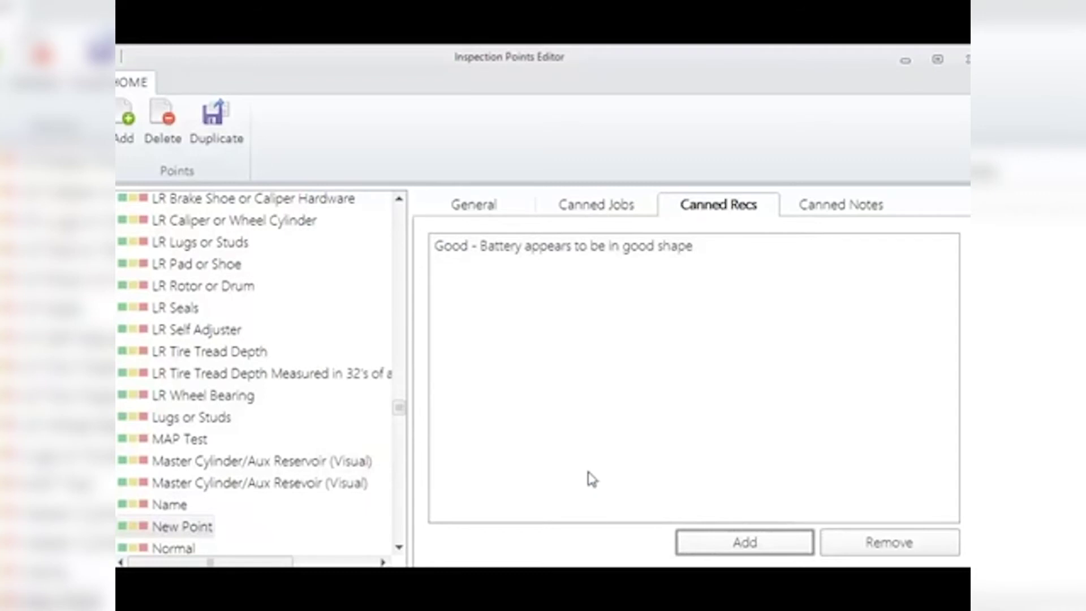
- Start another canned recommendation, switch to the tablet's Midas Brake System Evaluation, and mark LF Pad or Shoe red, accepting its default recommendation
left_click(717, 542)
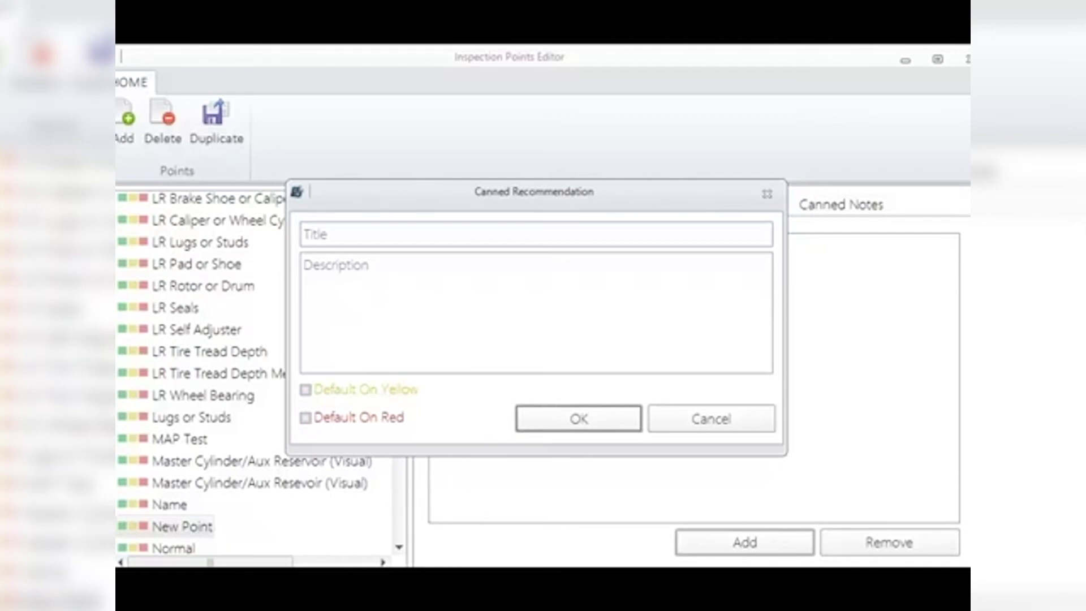
left_click(911, 546)
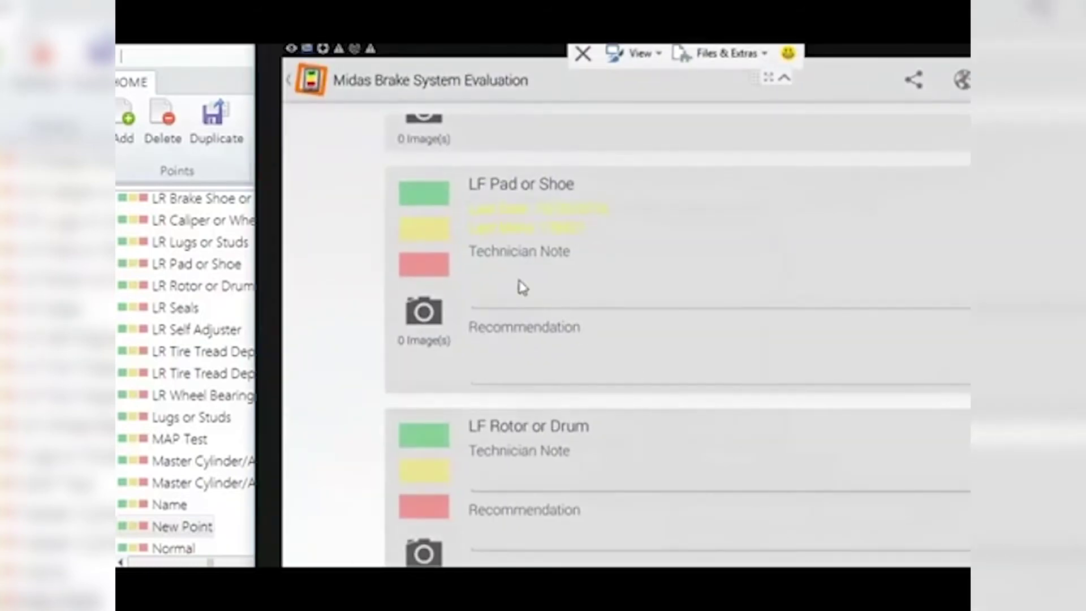
left_click(423, 266)
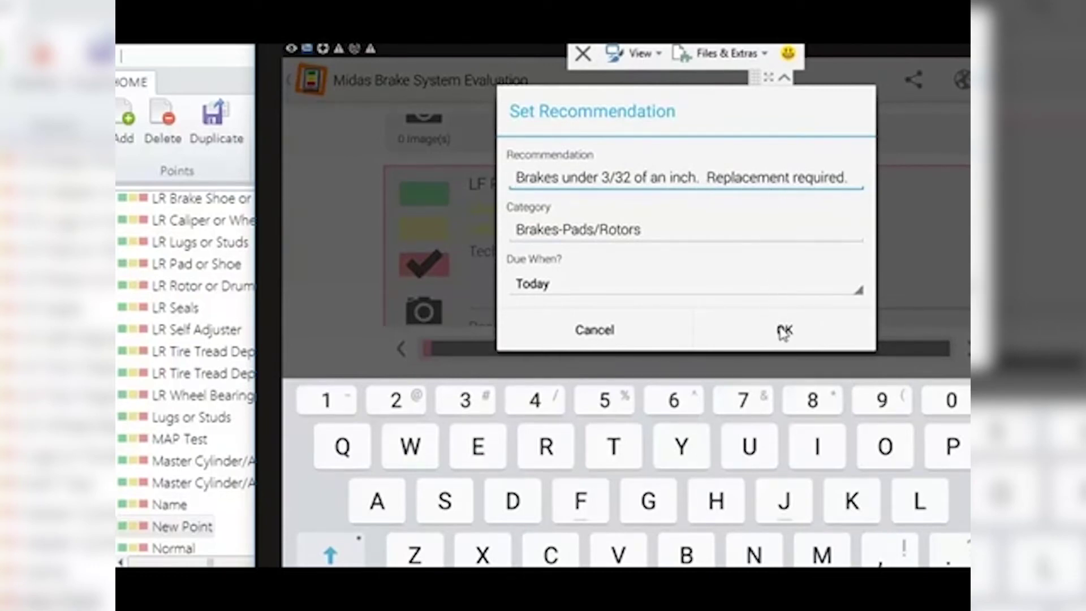
left_click(782, 331)
left_click(613, 460)
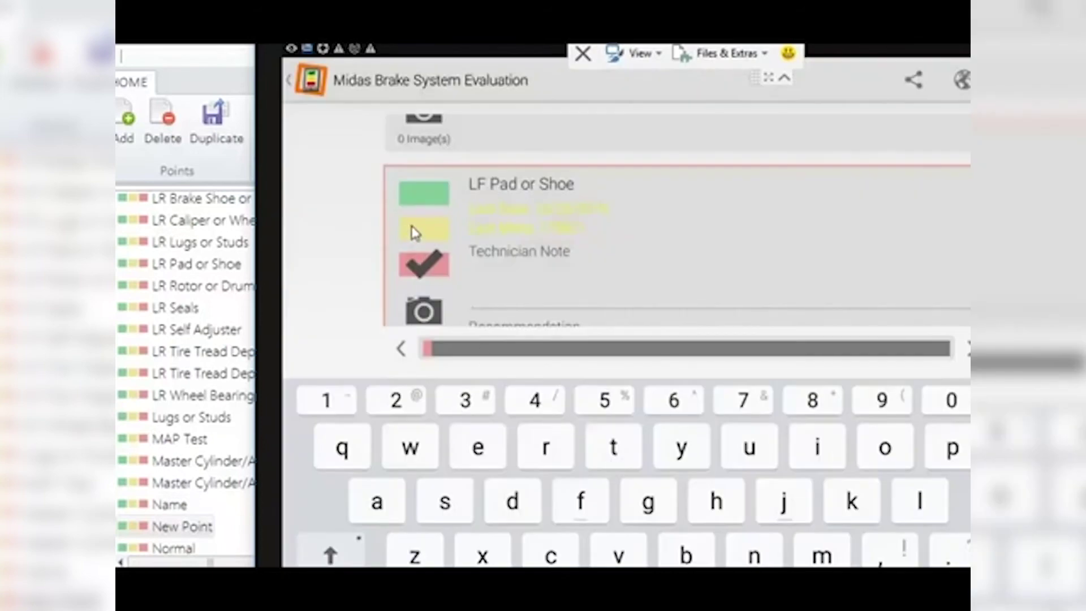
- Mark LF Pad or Shoe yellow, accept its default recommendation due Next Month, and return to the Inspection Points Editor
left_click(416, 232)
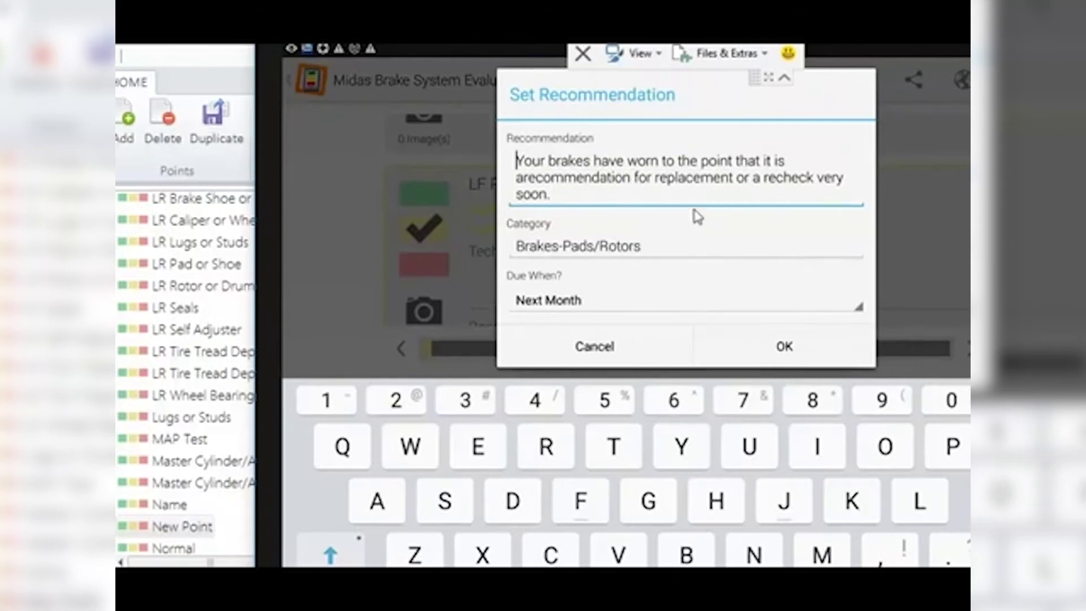
left_click(778, 345)
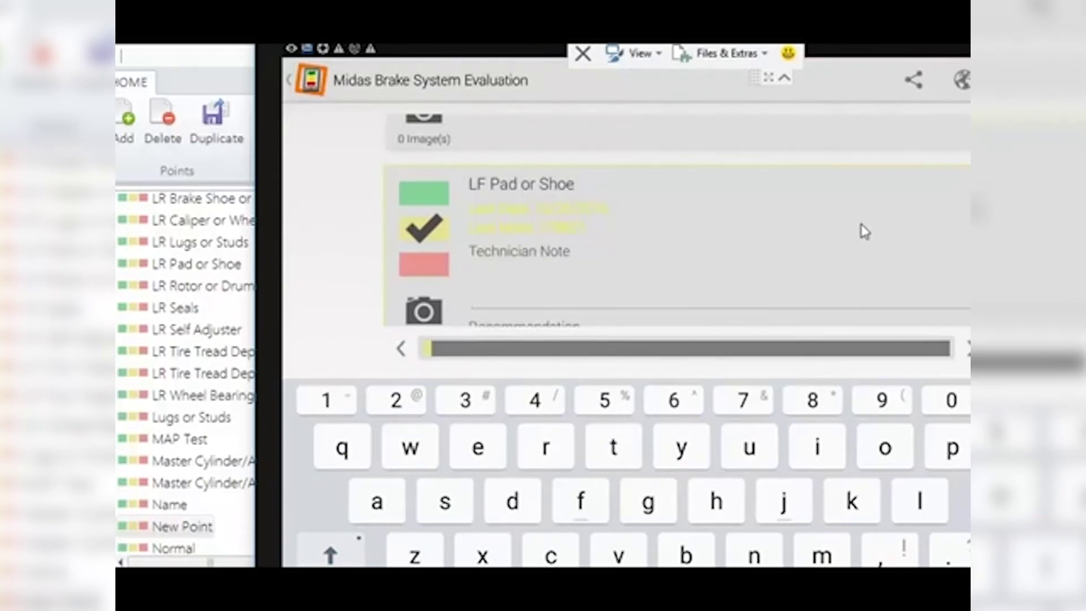
left_click(861, 232)
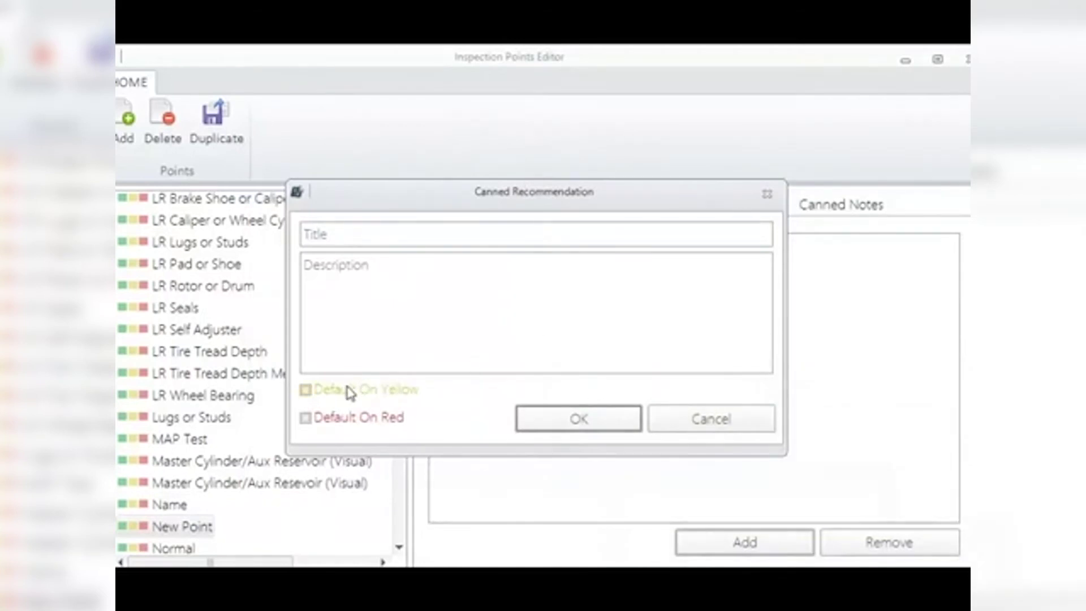
- Add a canned recommendation titled Battery Fails, described as "Battery fails requires replacement", with only Default On Red enabled
left_click(306, 390)
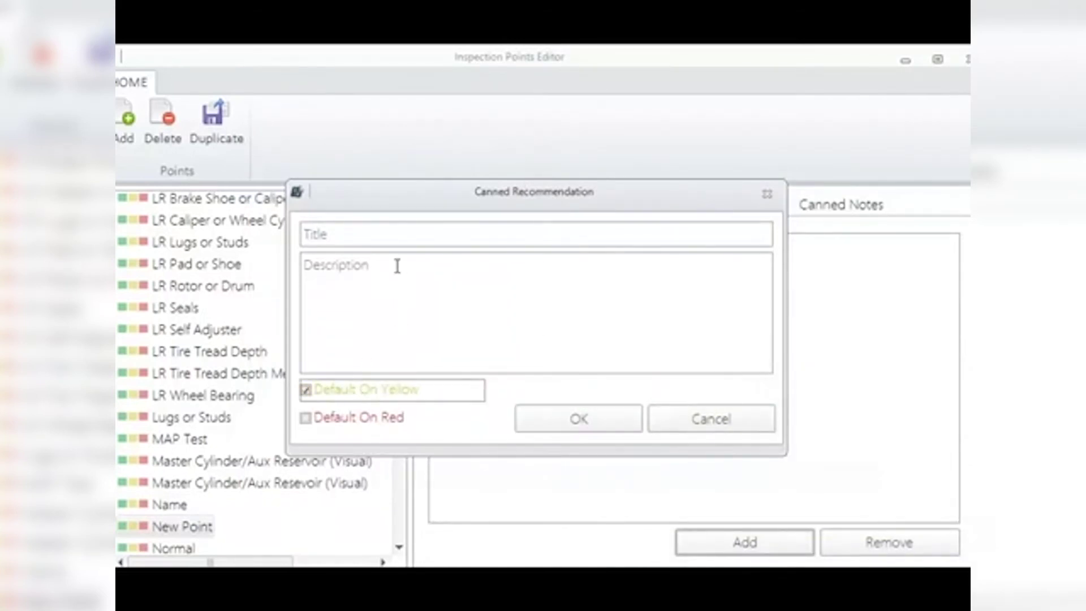
left_click(383, 236)
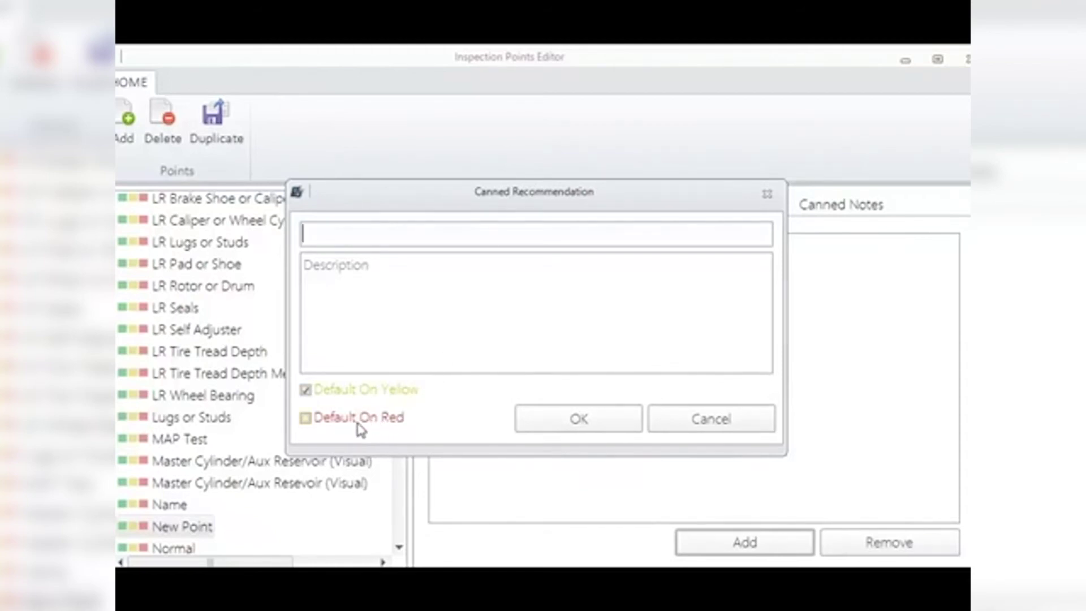
left_click(305, 418)
left_click(306, 389)
left_click(325, 233)
type("Battery Fails")
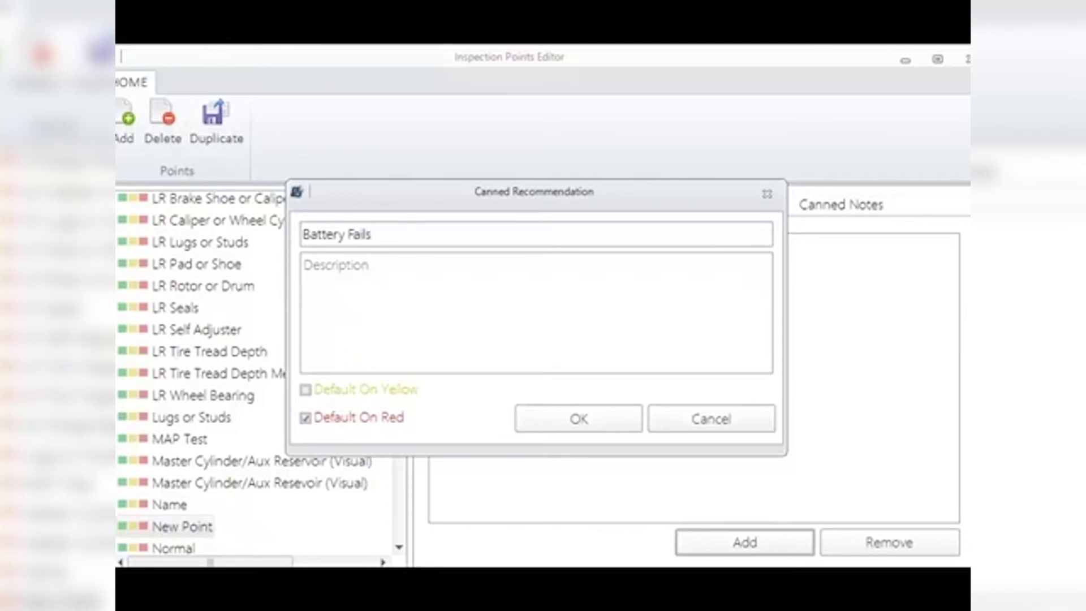
left_click(308, 264)
type("Battery fails")
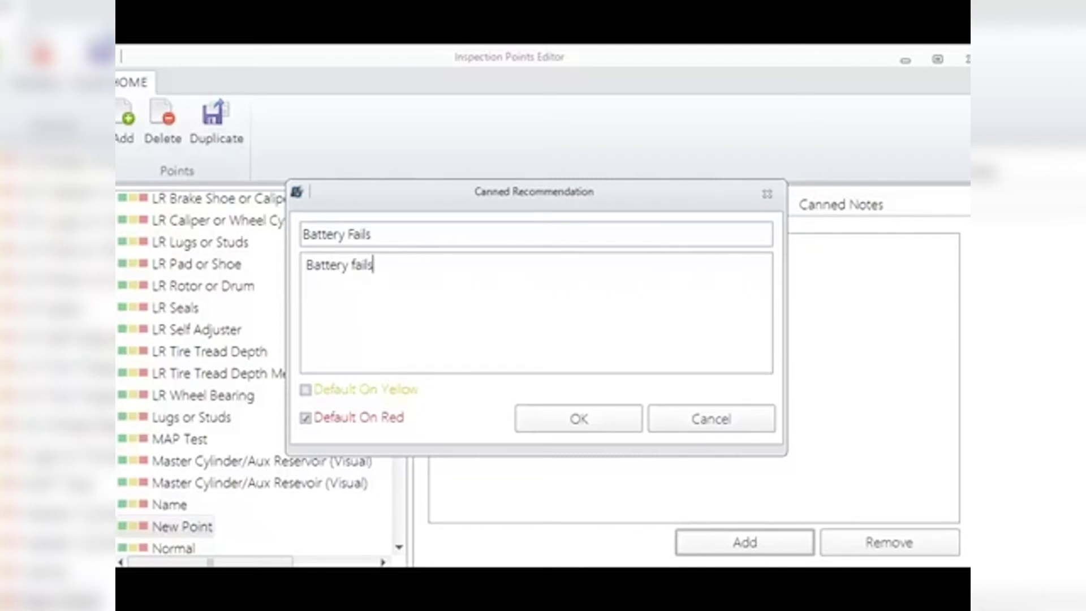
type(" requires replacement")
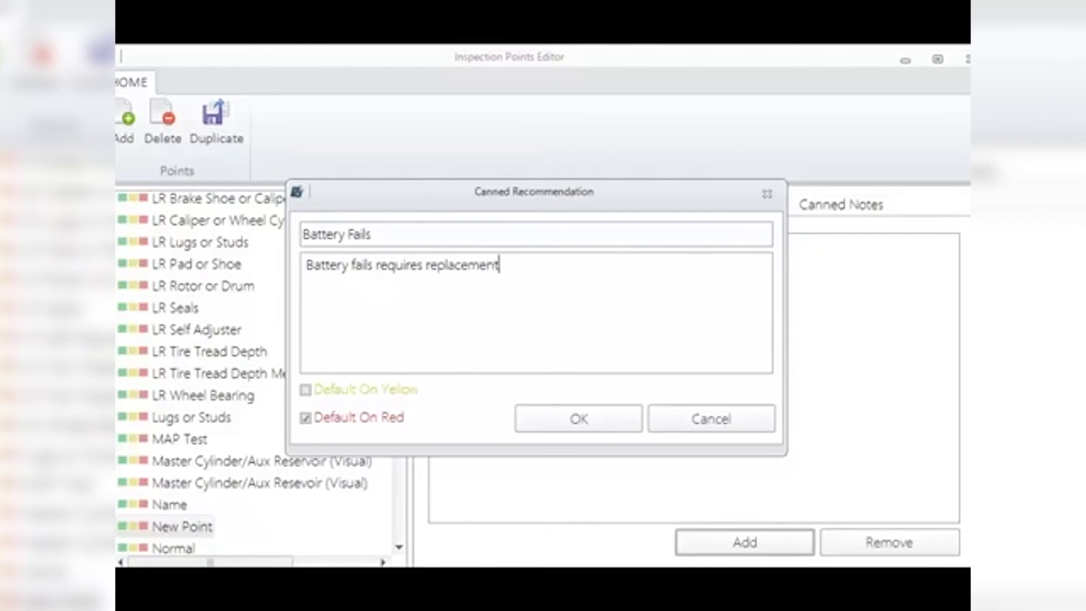
left_click(558, 422)
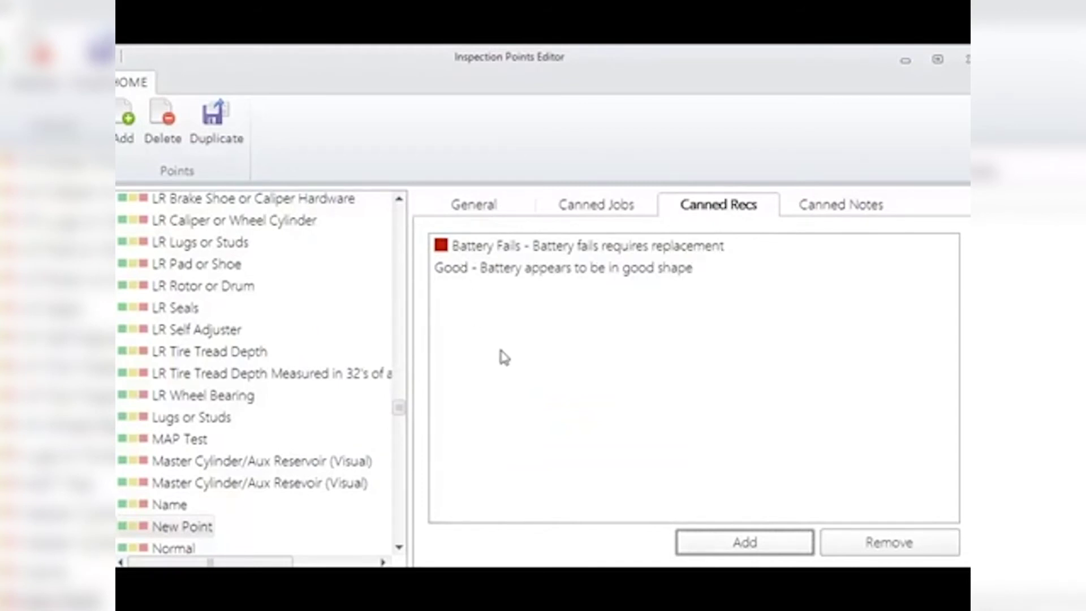
- Add a canned recommendation titled "Battery weak" with the description "REcharge" and Default On Yellow enabled
left_click(724, 544)
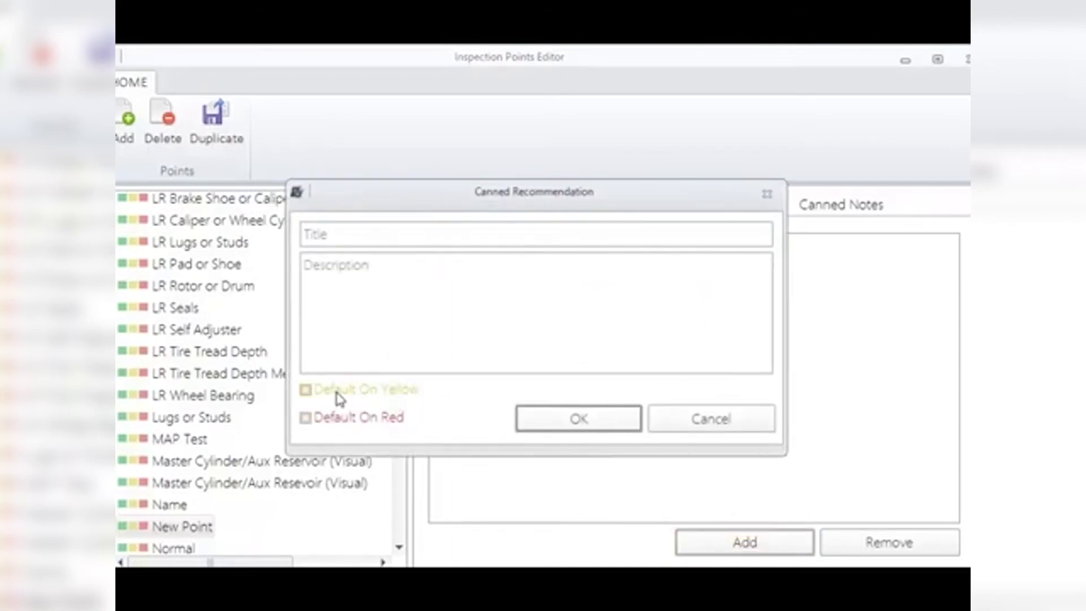
left_click(306, 391)
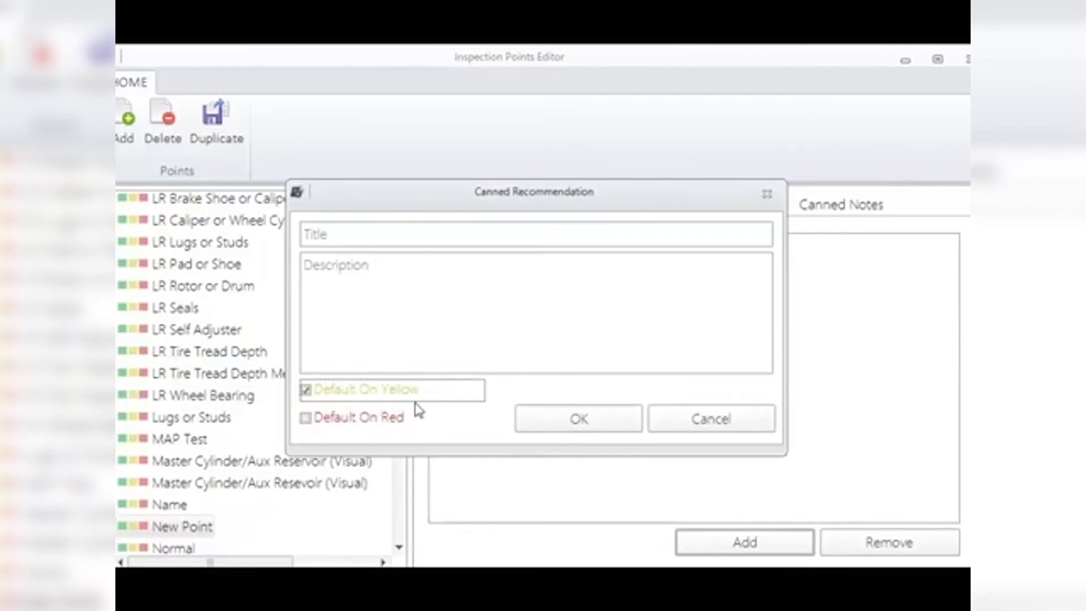
left_click(356, 234)
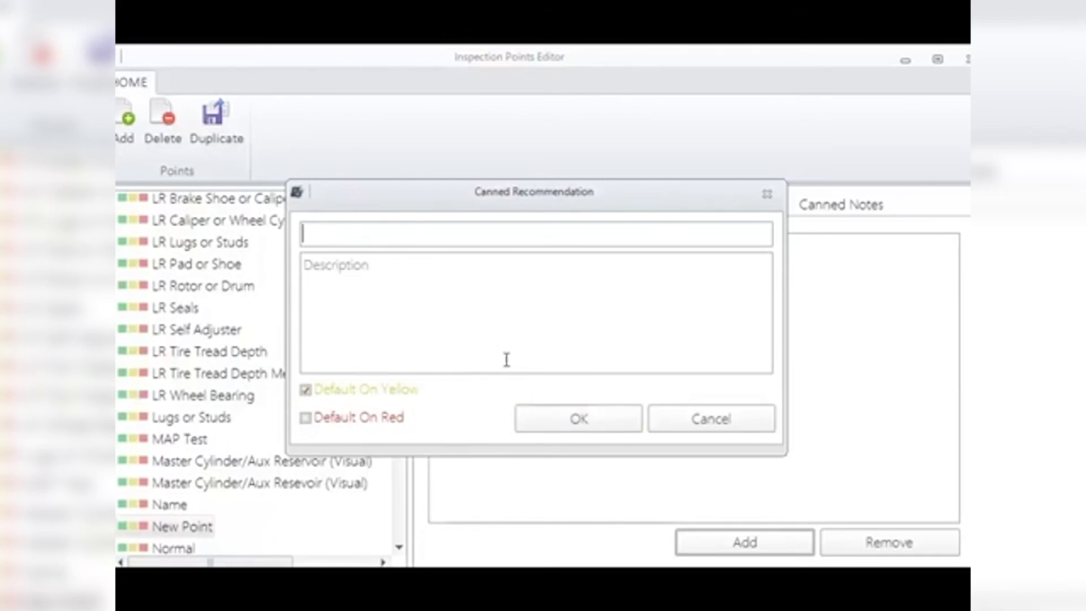
type("Battery weak")
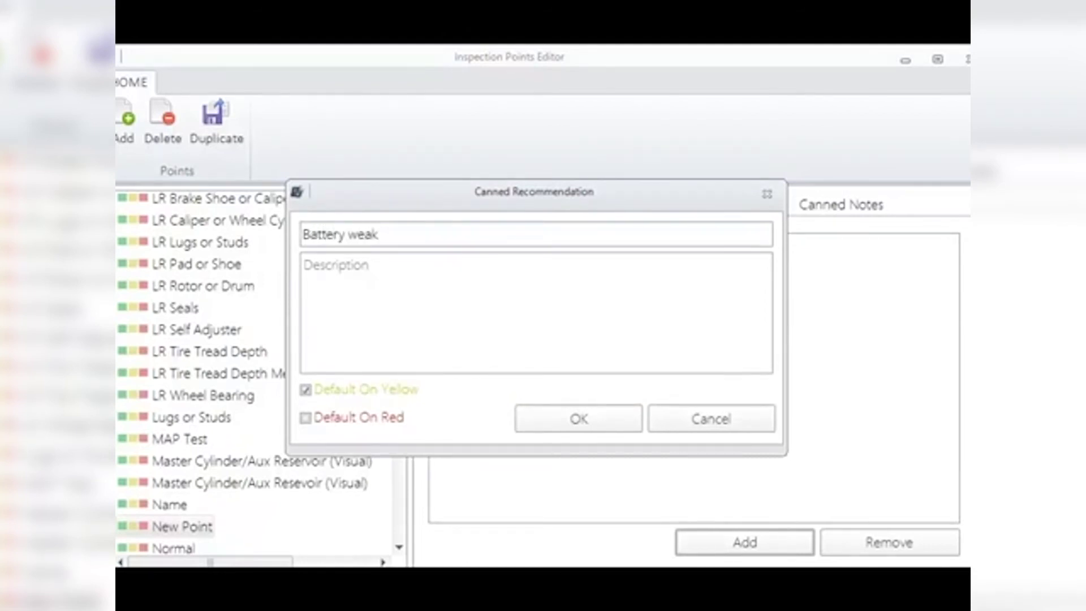
left_click(308, 265)
type("REcharge")
left_click(579, 421)
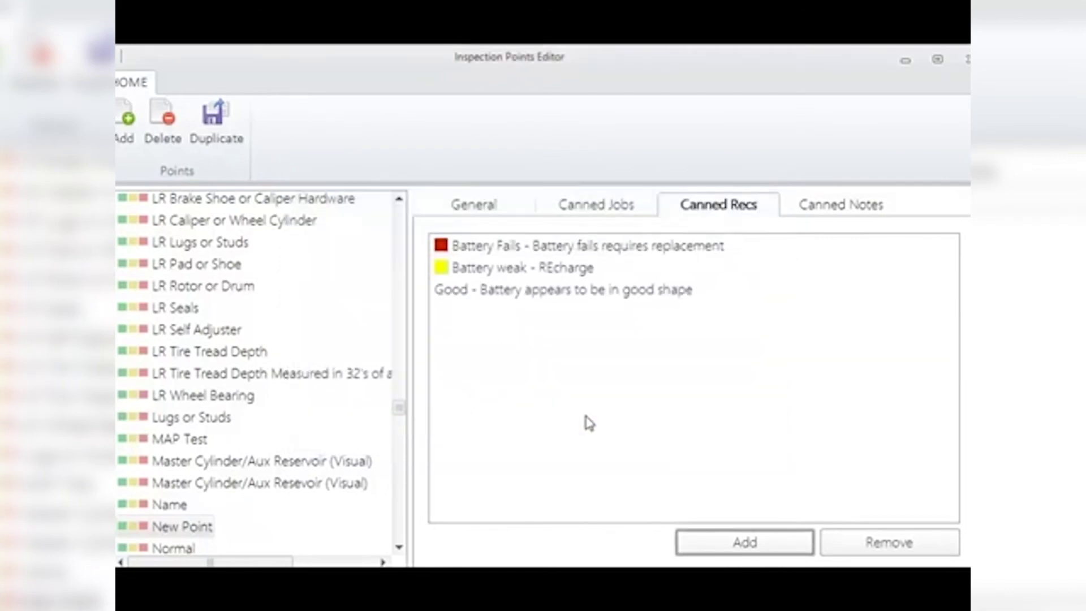
- Add a canned note to the battery point titled "Batter loose" with the description "Battery hold down missing"
left_click(836, 205)
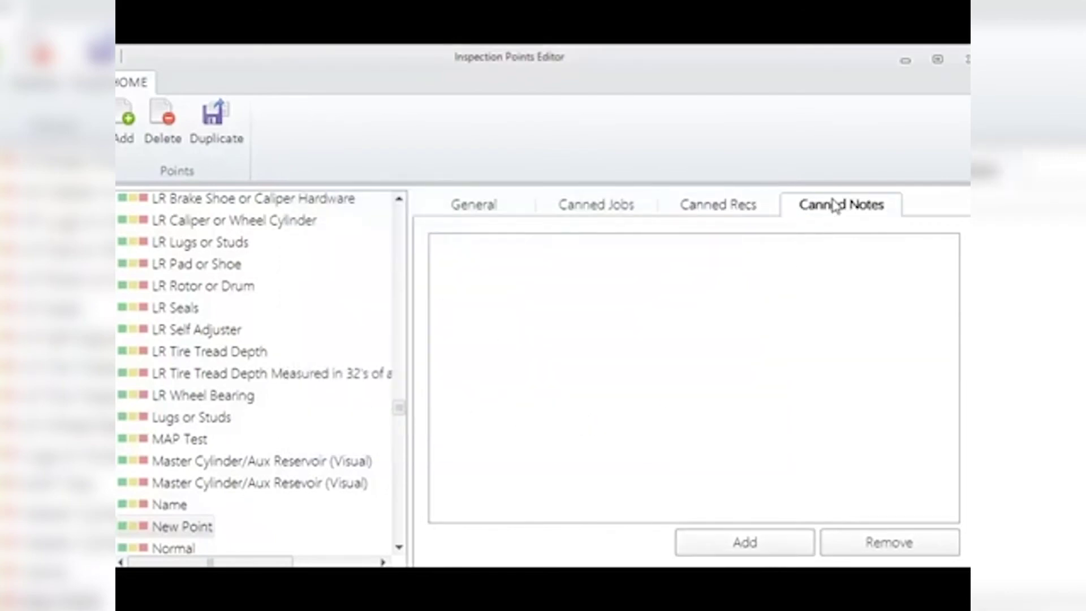
left_click(745, 544)
left_click_drag(640, 215, 772, 254)
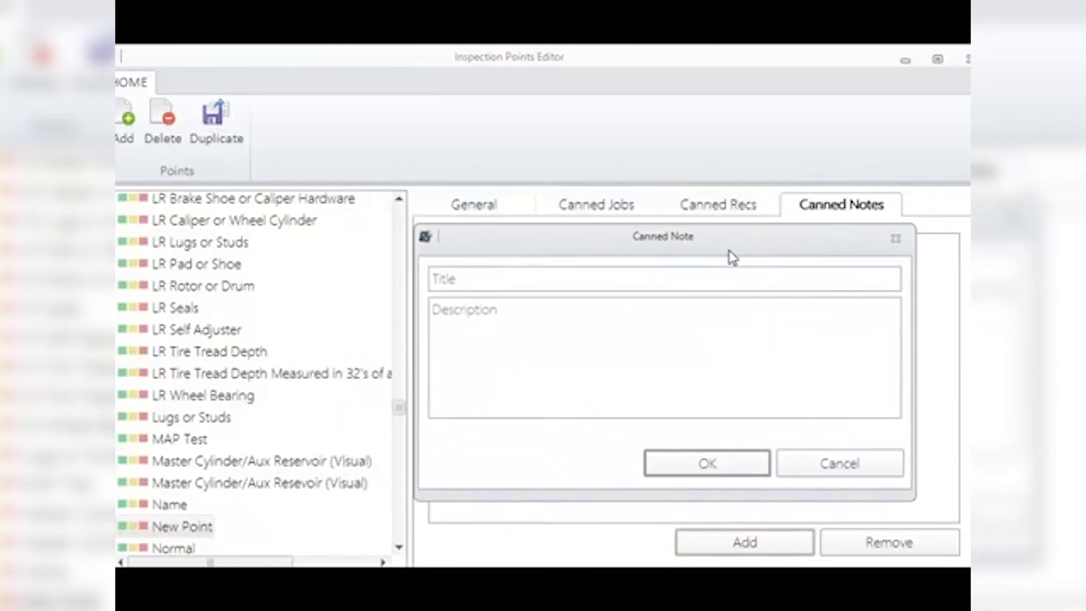
left_click(557, 280)
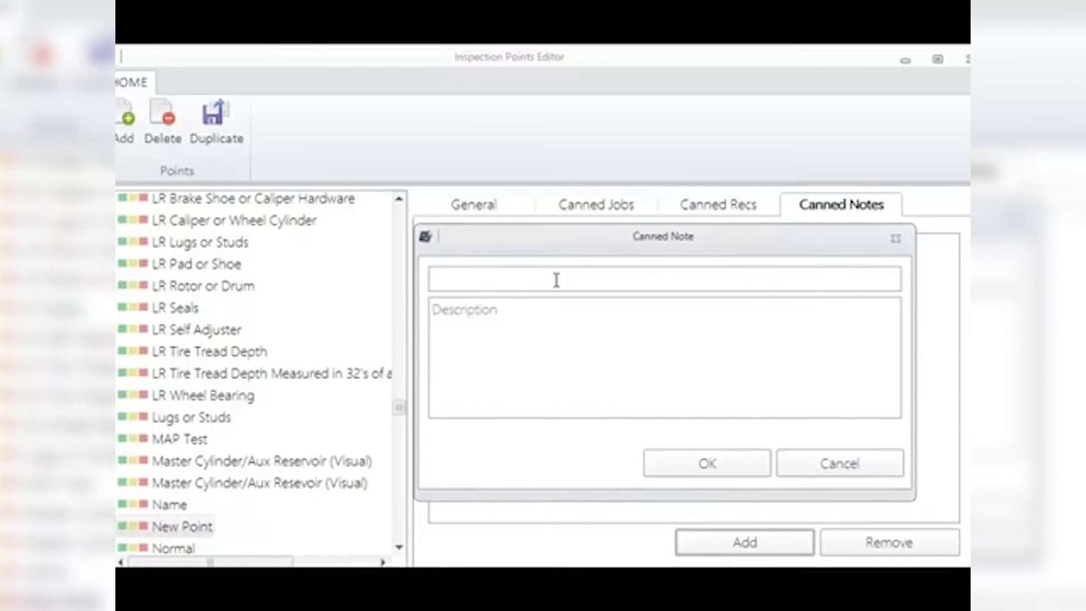
type("Batter loose")
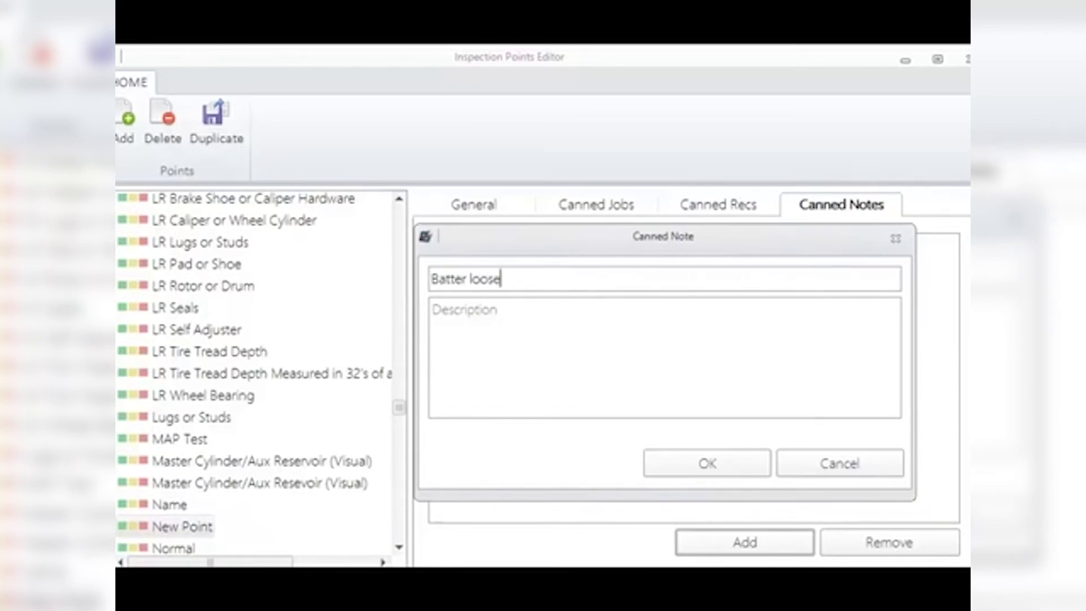
left_click(505, 310)
type("Battery ")
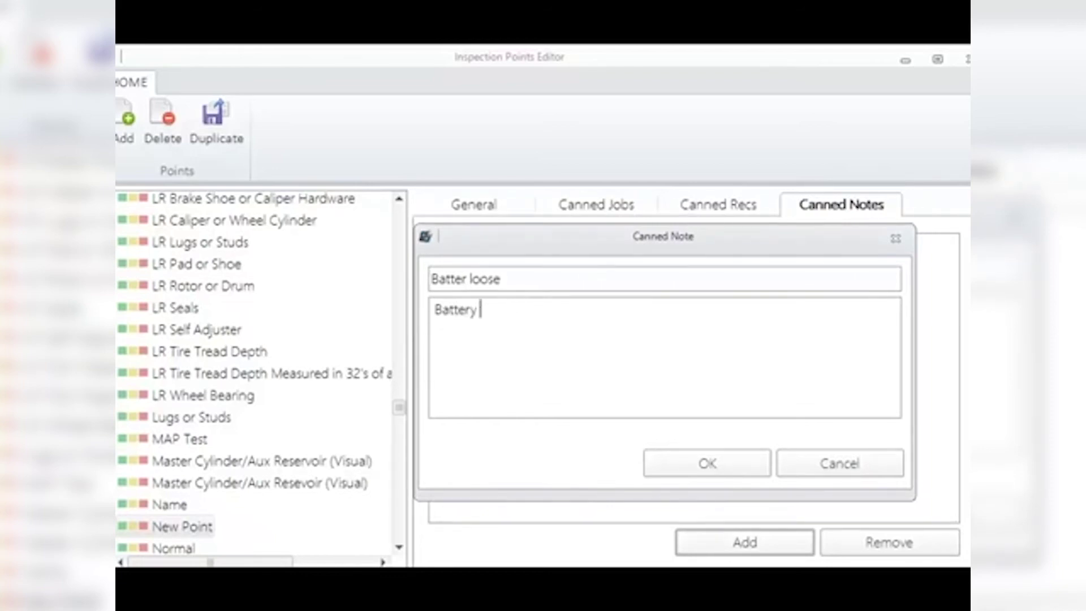
type("hold down missing")
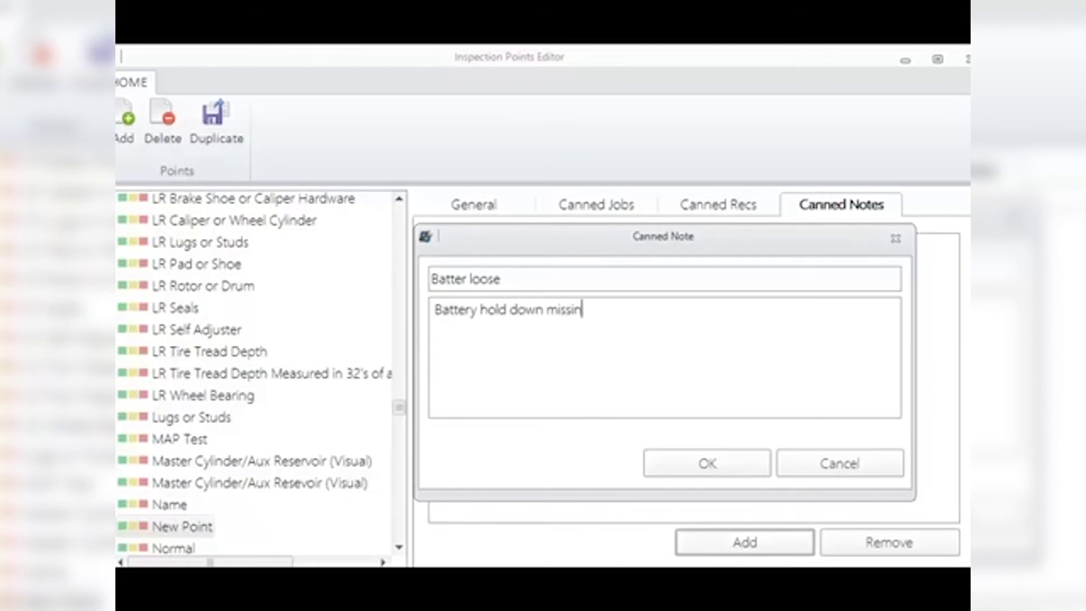
left_click(692, 473)
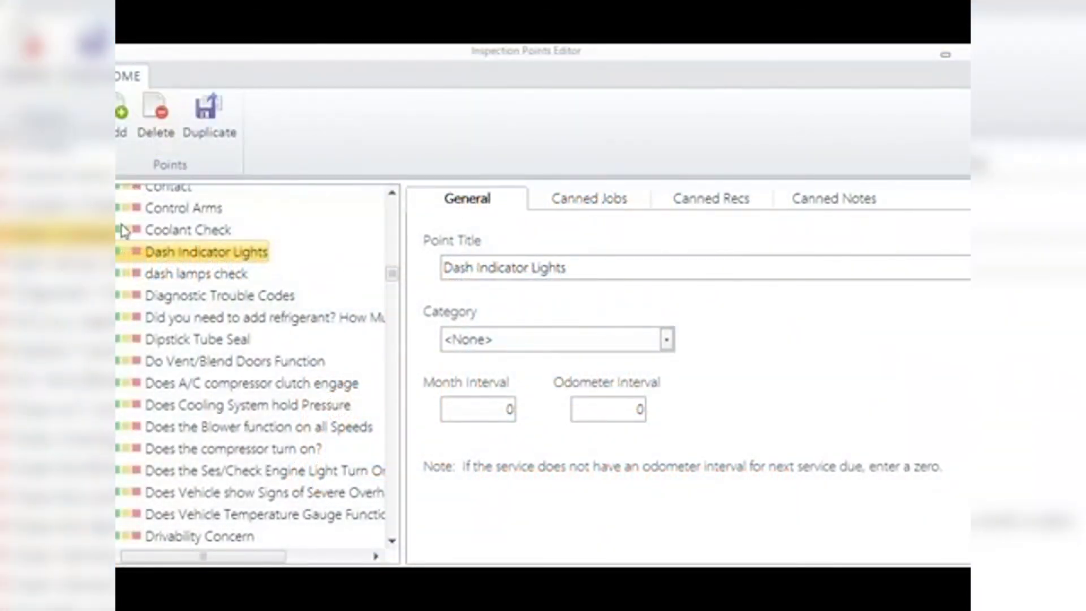
- Delete the "dash lamps check" inspection point and confirm the deletion
left_click(165, 277)
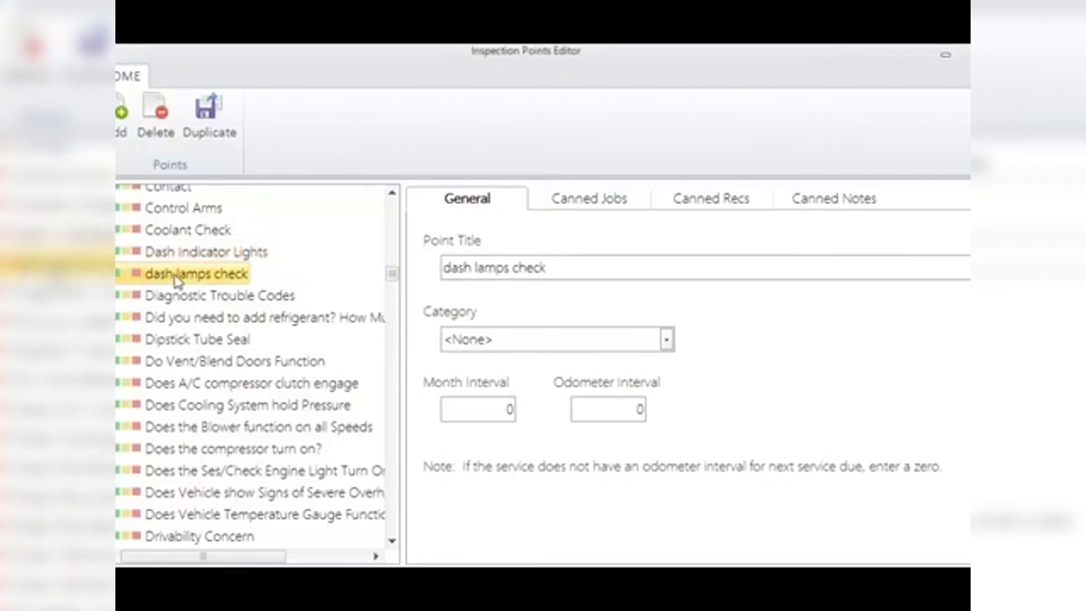
left_click(158, 119)
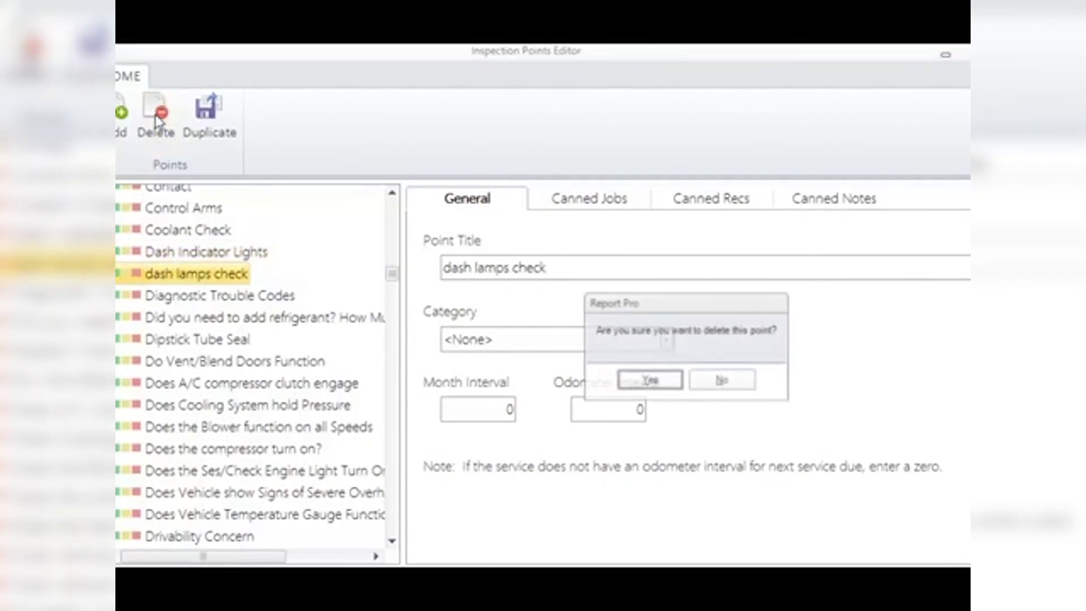
left_click(660, 385)
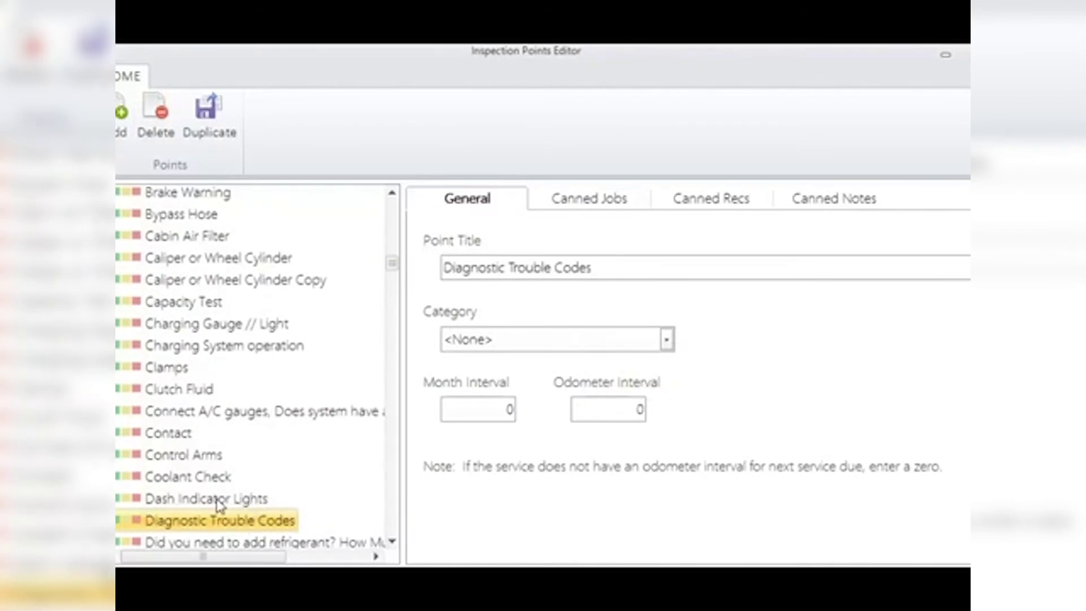
- Try to delete the Dash Indicator Lights inspection point and dismiss the resulting message
left_click(220, 500)
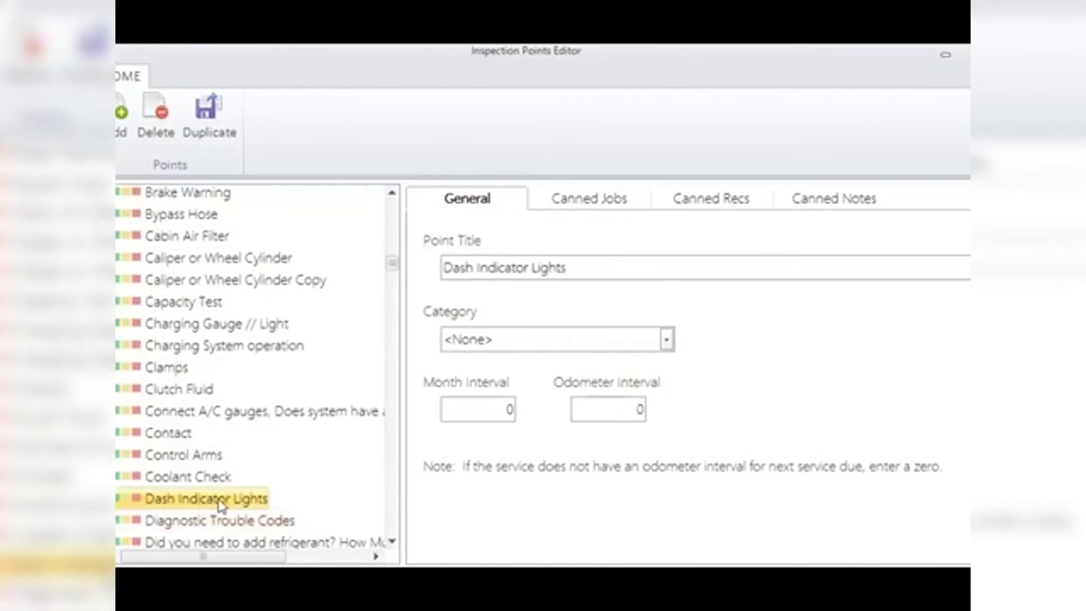
left_click(154, 136)
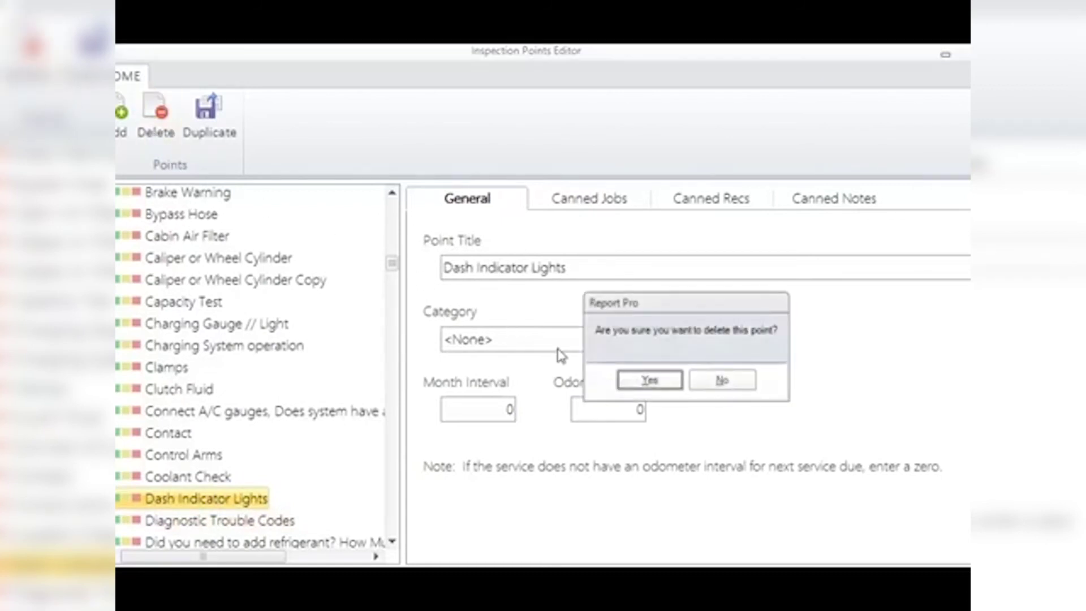
left_click(640, 385)
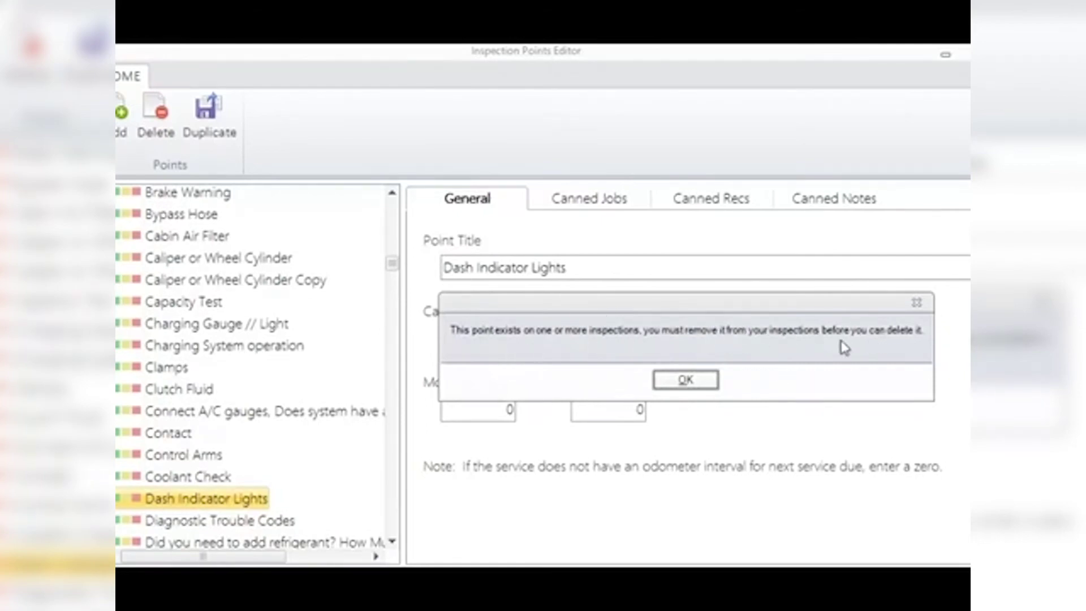
left_click(686, 381)
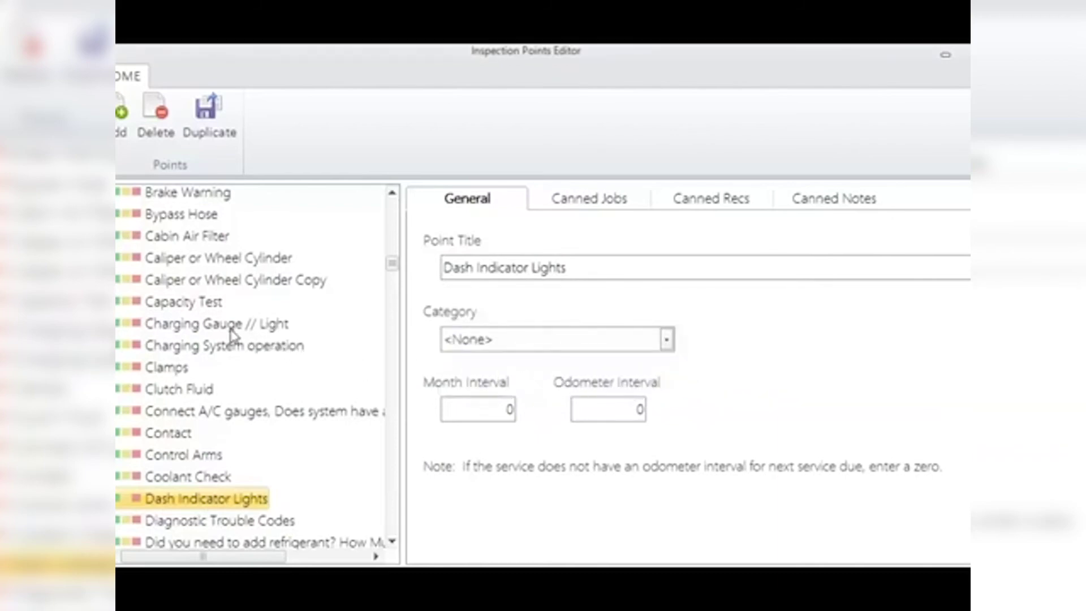
- Duplicate the Left Front Tire inspection point and retitle the copy "Rigth Front Tire"
key("l")
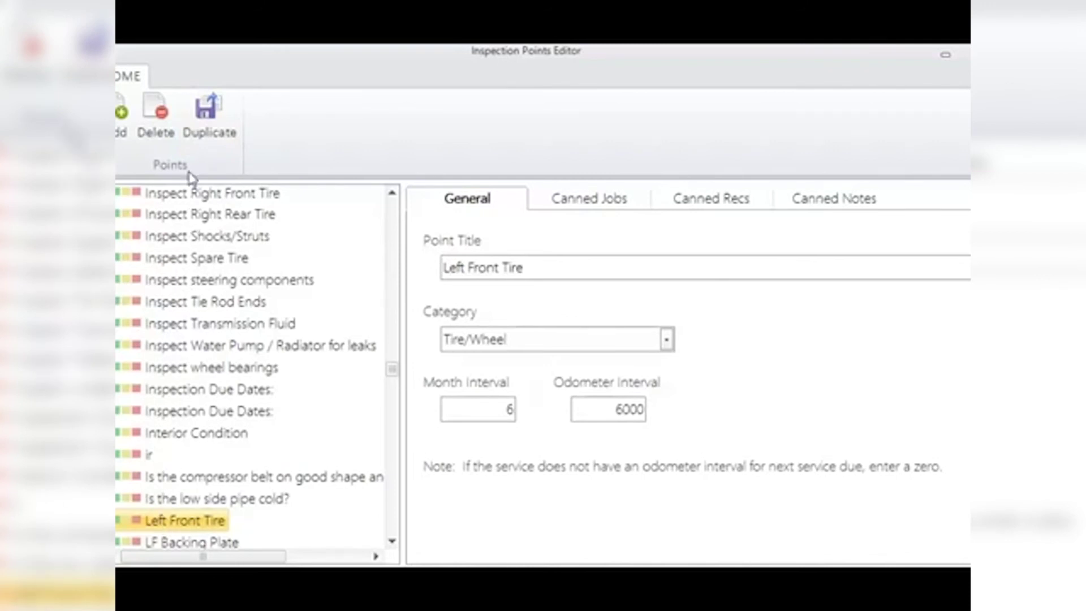
left_click(205, 131)
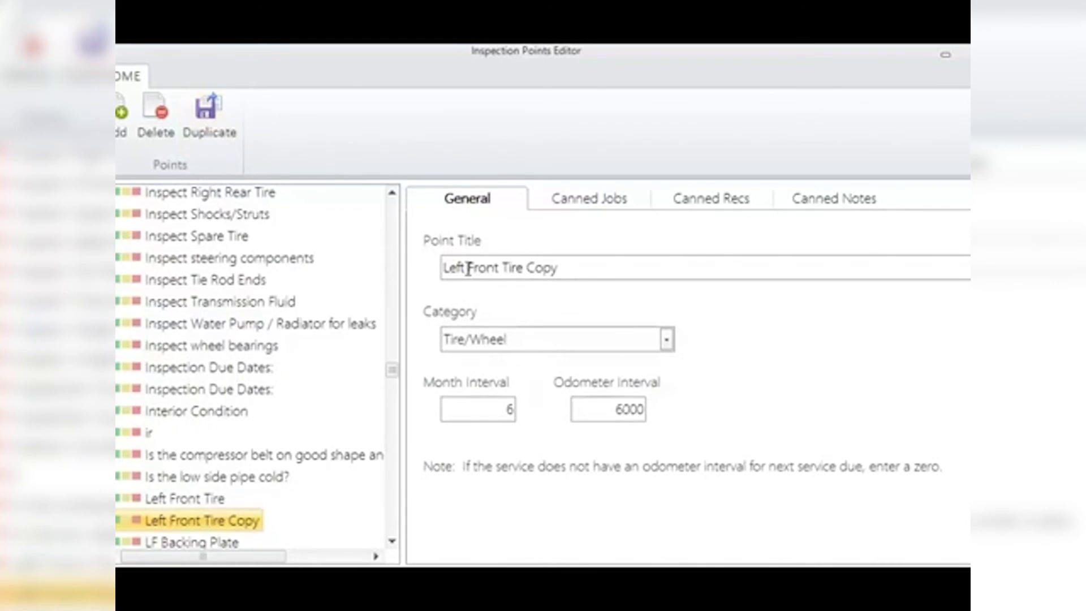
left_click_drag(468, 267, 431, 269)
type("Rigth")
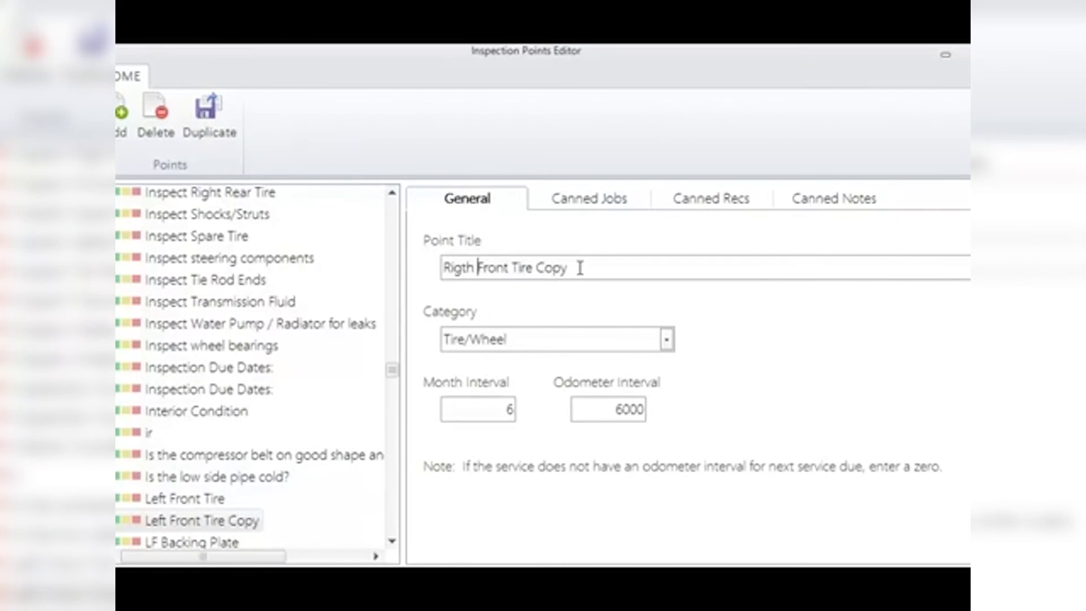
left_click_drag(579, 267, 539, 272)
key("BackSpace")
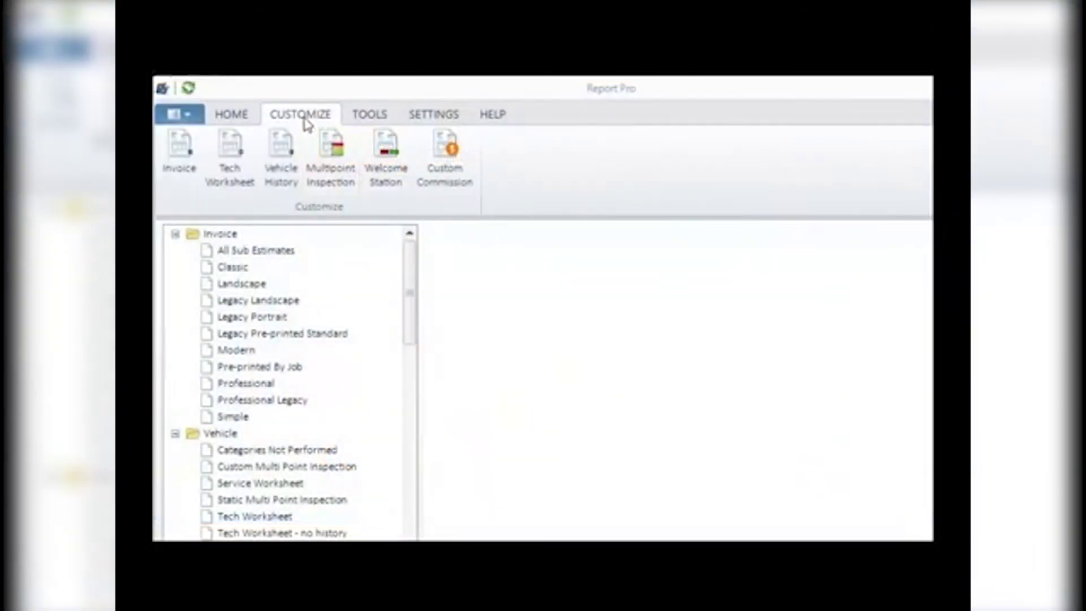
- Open the multipoint Inspection Options, try Never and Always for automatically adding work order labor, and set it to Ask Me
left_click(334, 152)
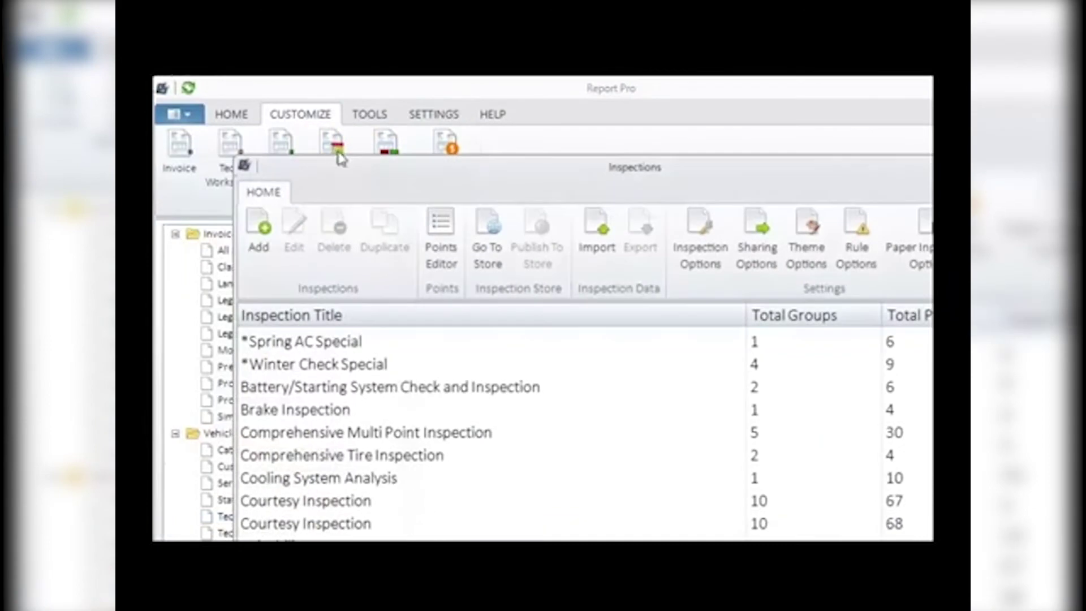
left_click(704, 250)
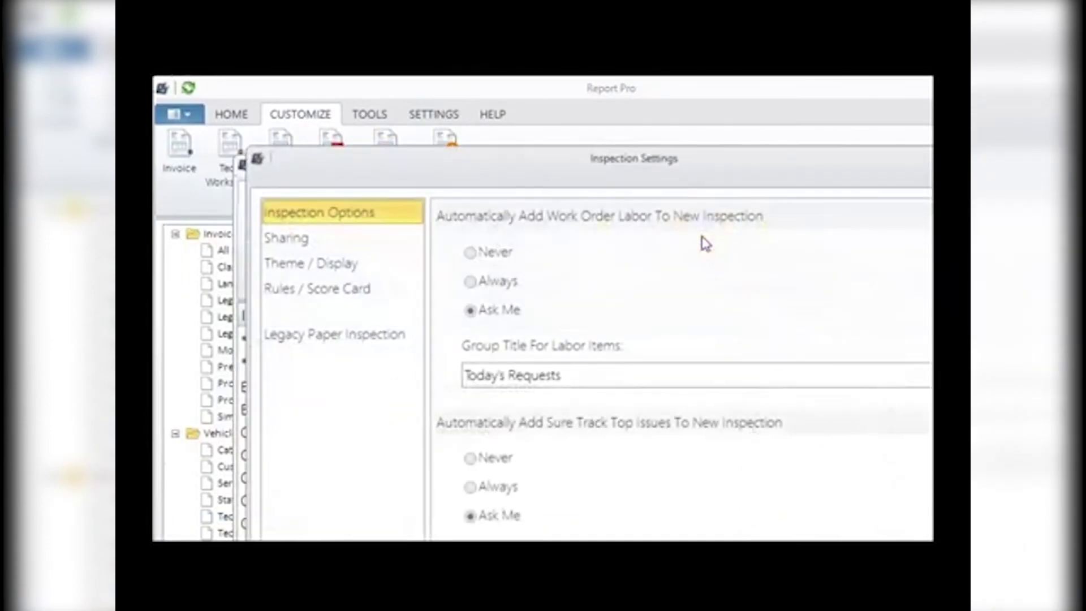
left_click_drag(677, 170, 588, 103)
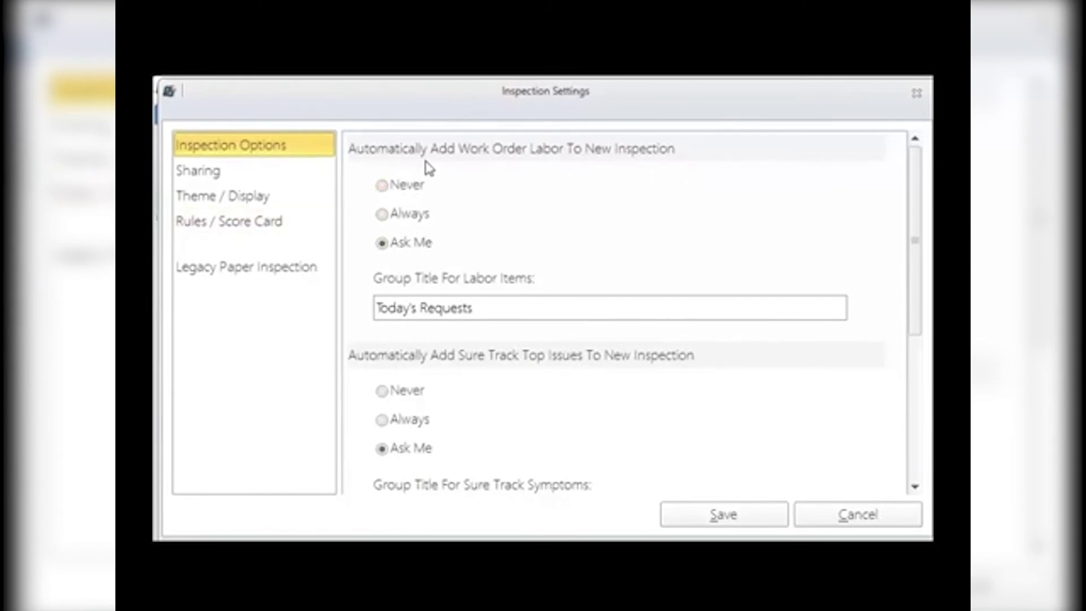
left_click(384, 189)
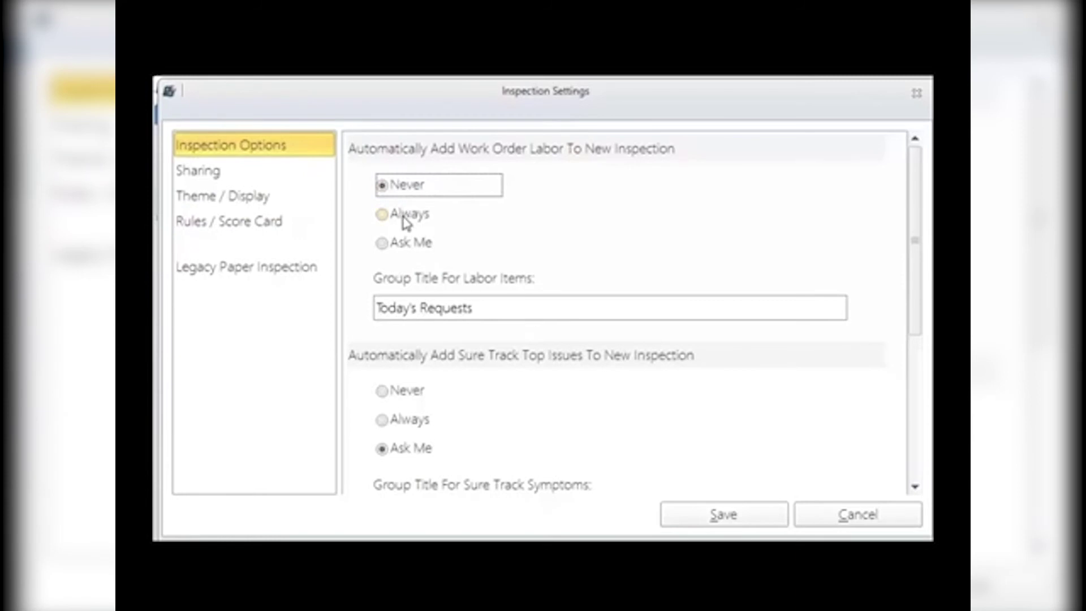
left_click(384, 217)
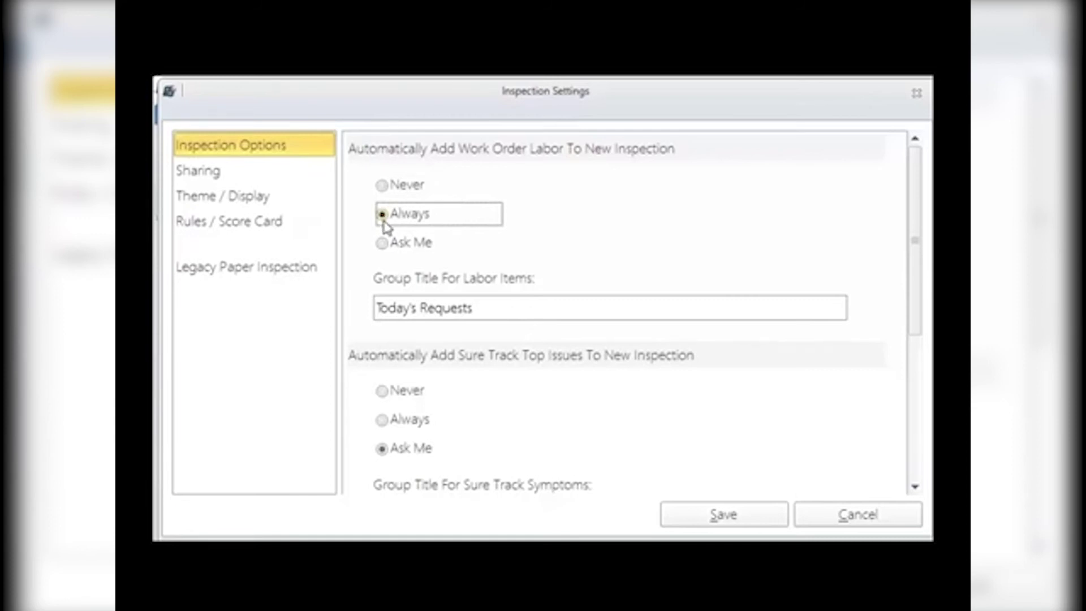
left_click(384, 244)
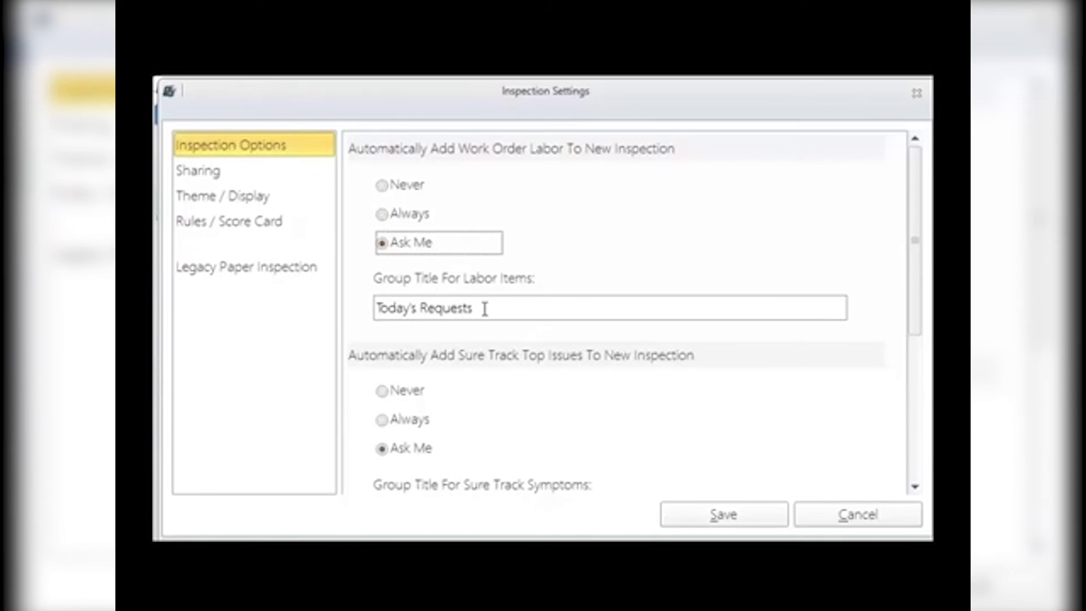
- Change the group title for labor items to "Our Recommendations"
left_click_drag(485, 308, 366, 310)
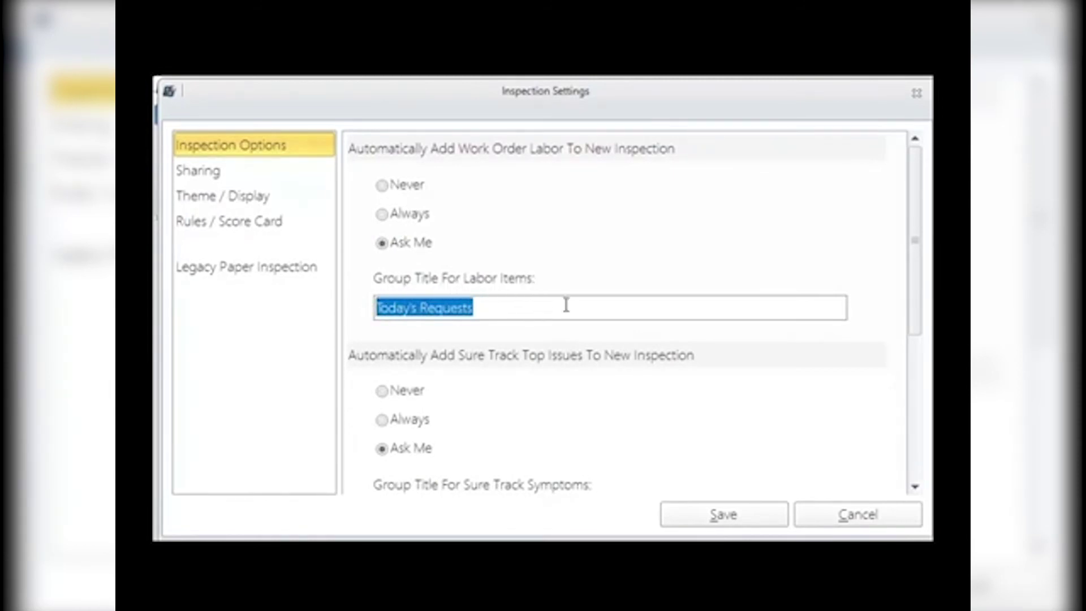
type("Ou")
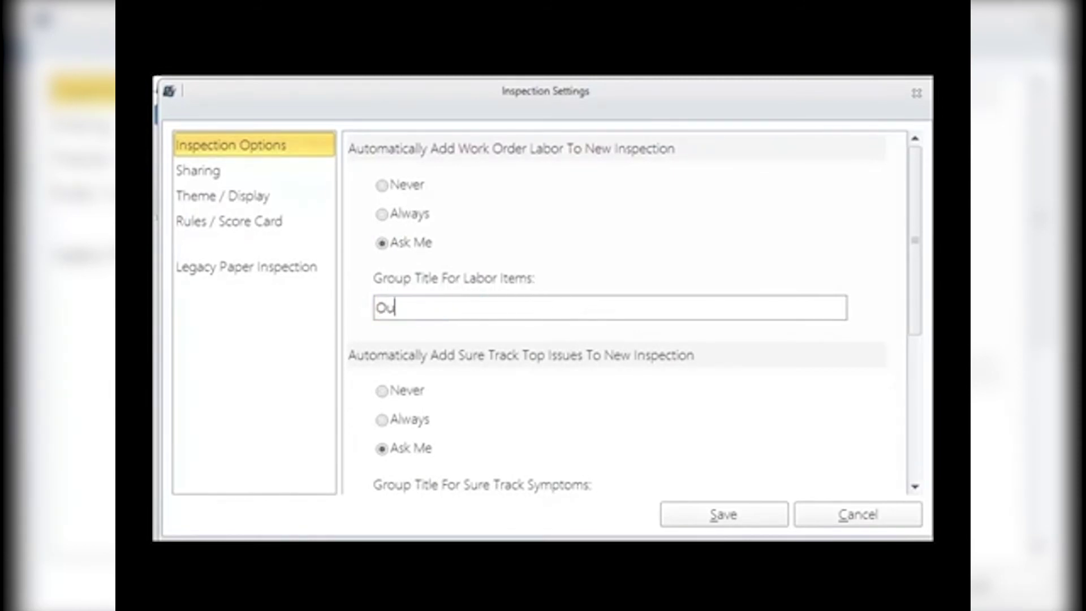
type("r Recommendations")
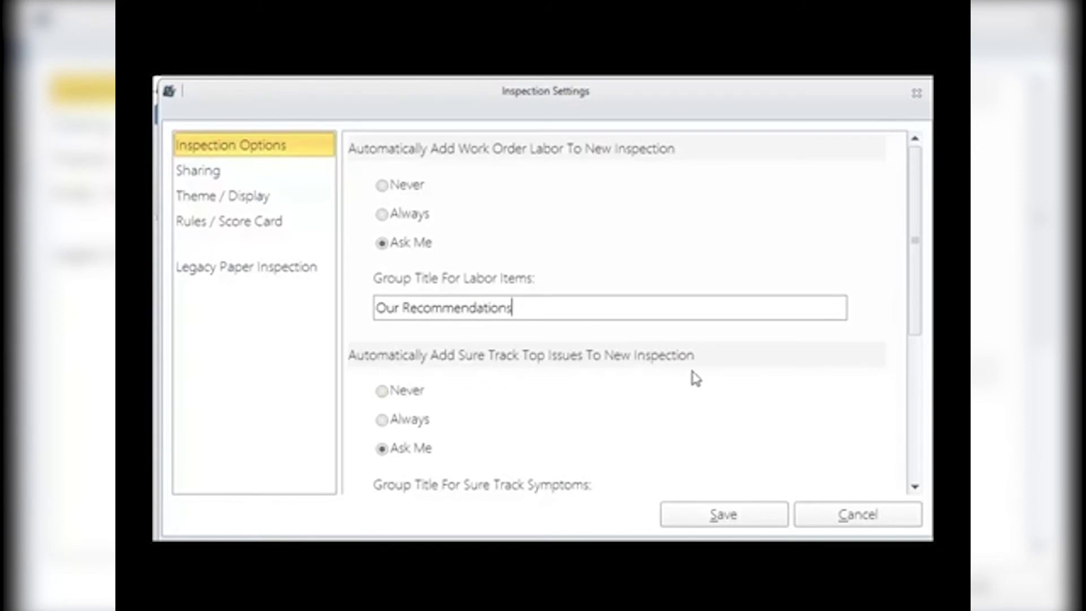
- Try Never and Always for automatically adding Sure Track top issues to new inspections, and restore Ask Me
left_click(392, 390)
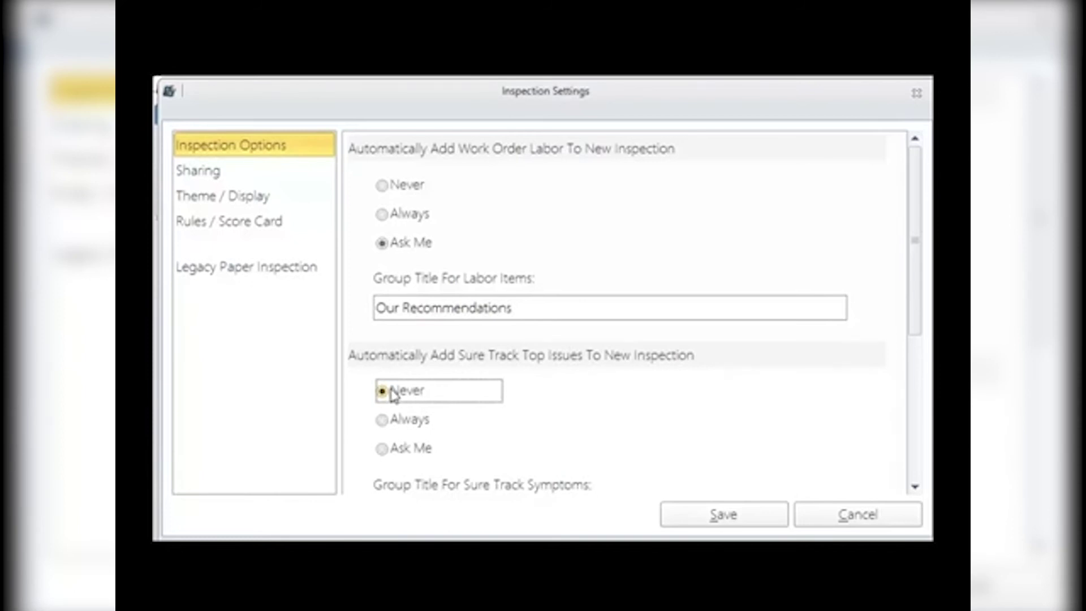
left_click(383, 421)
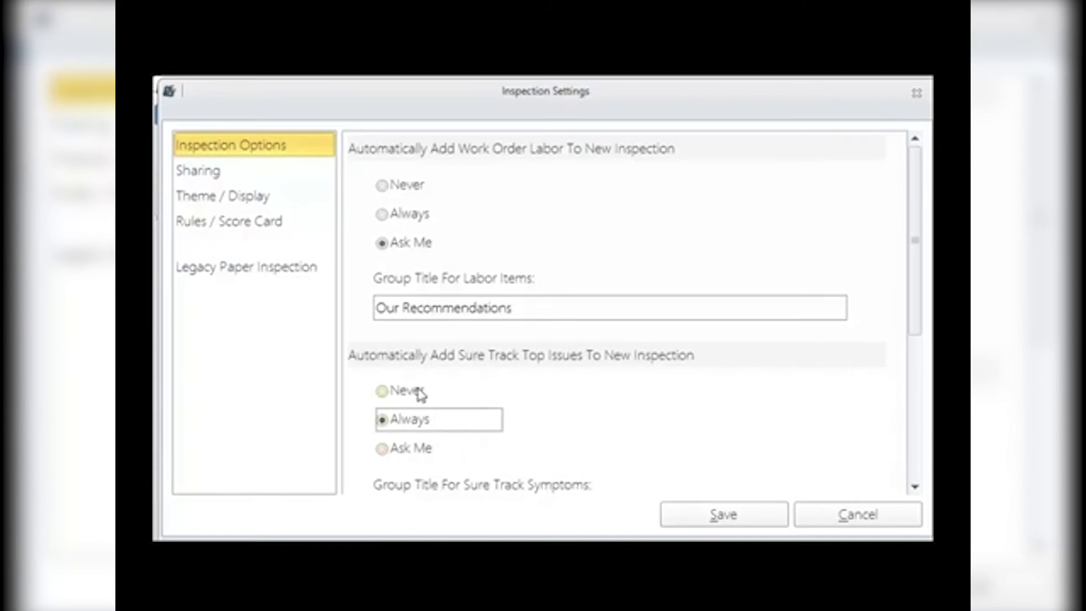
left_click(382, 449)
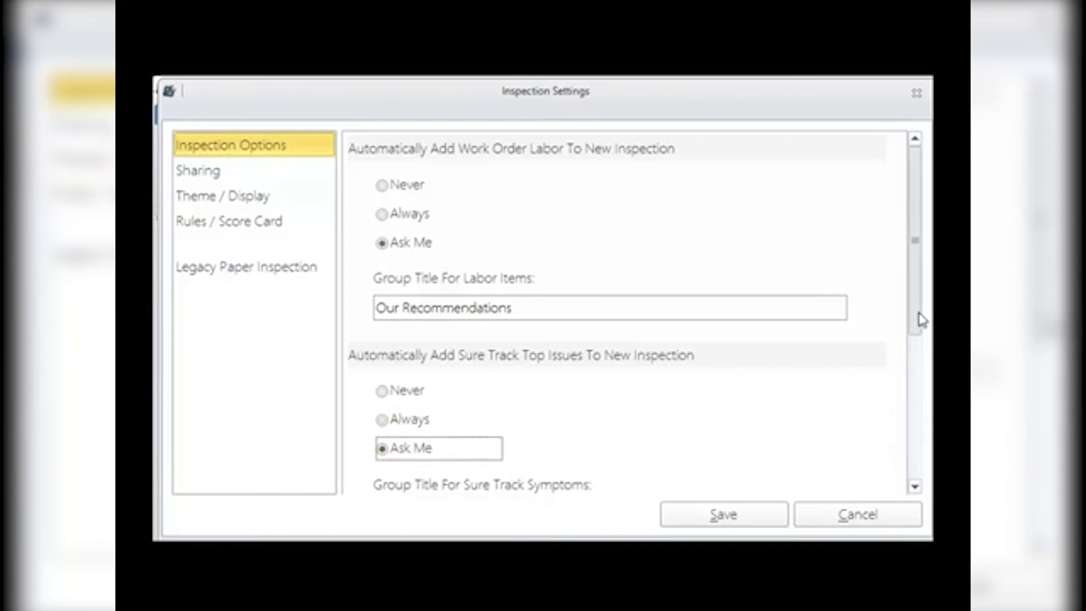
- Review the group title for Sure Track symptoms and lower the Display Count by one
left_click_drag(922, 320, 897, 468)
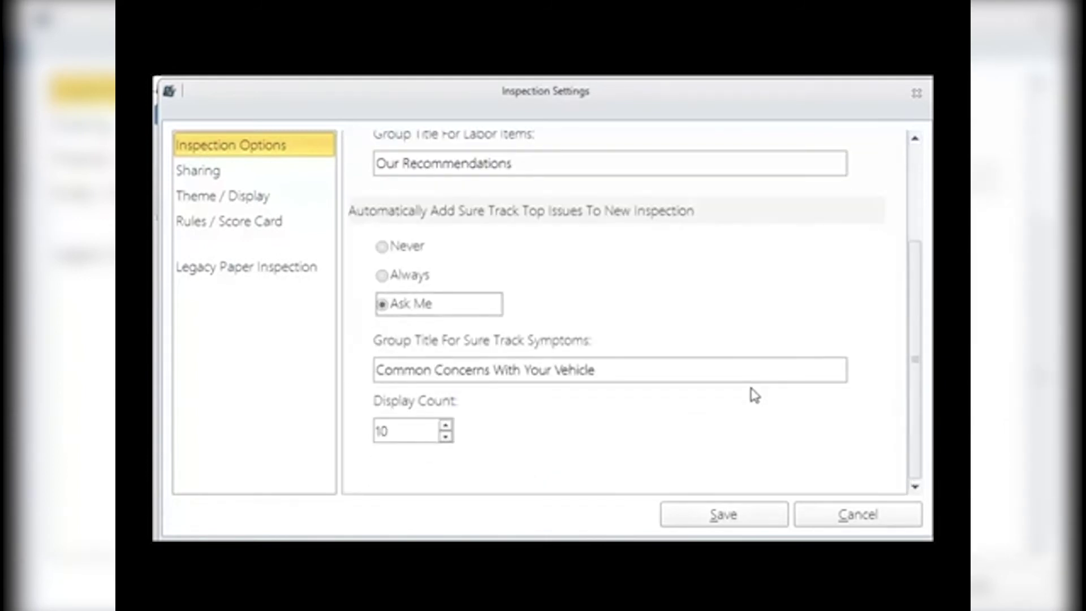
left_click_drag(613, 371, 371, 366)
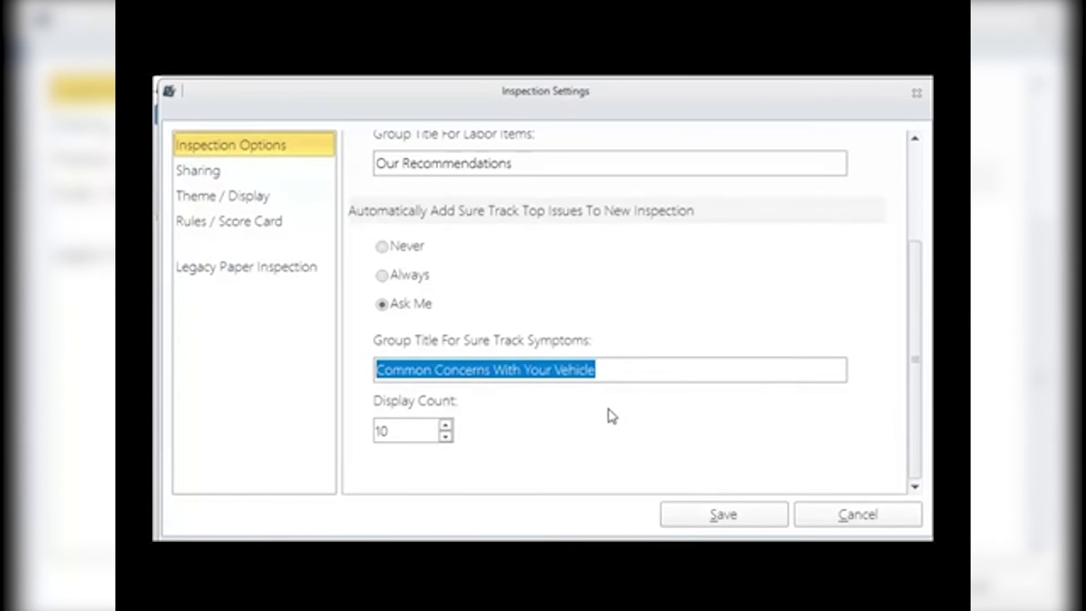
left_click(445, 437)
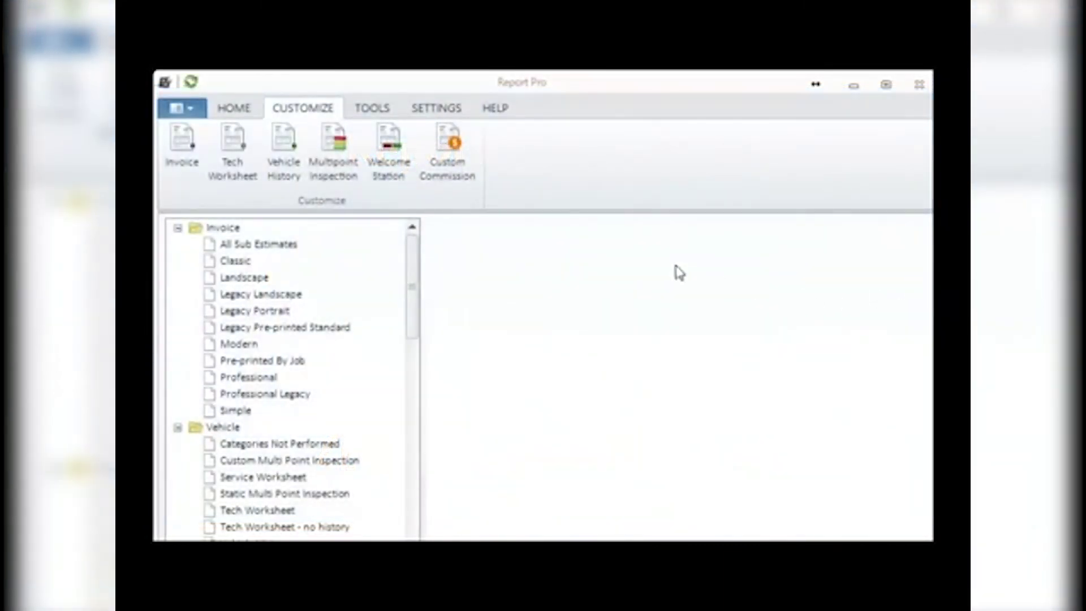
- Open the multipoint inspection Rule Options and examine the general, red, yellow, green and miscellaneous score card requirements
left_click(326, 150)
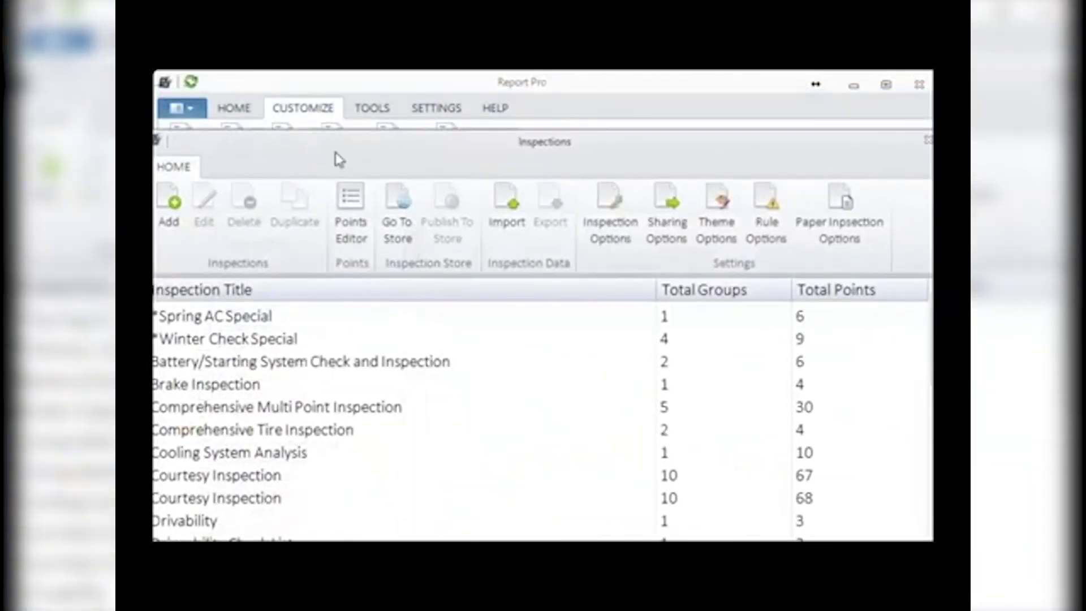
left_click(770, 226)
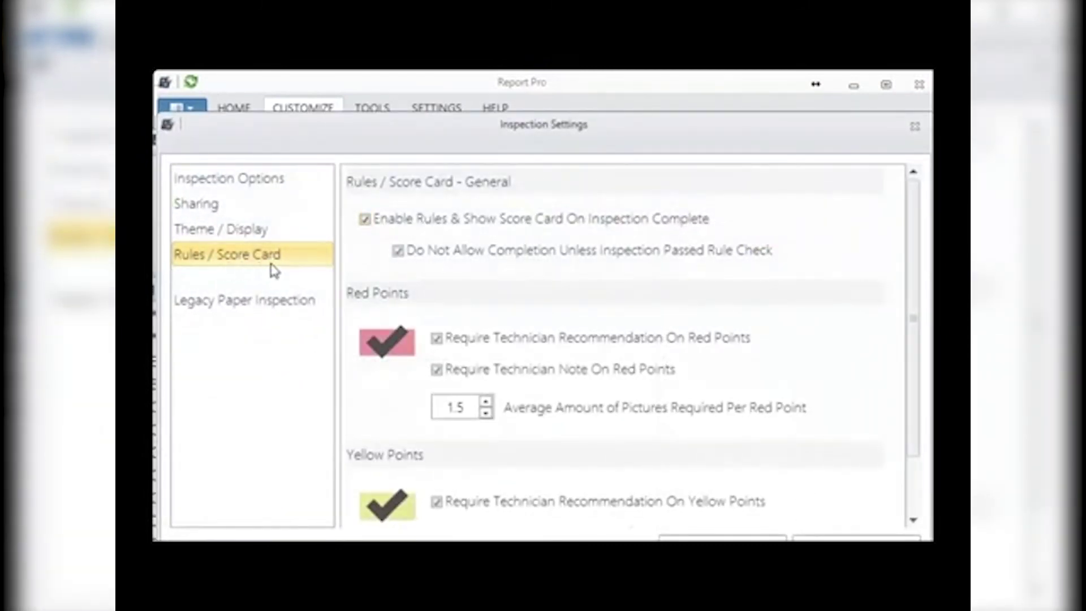
left_click_drag(303, 138, 305, 99)
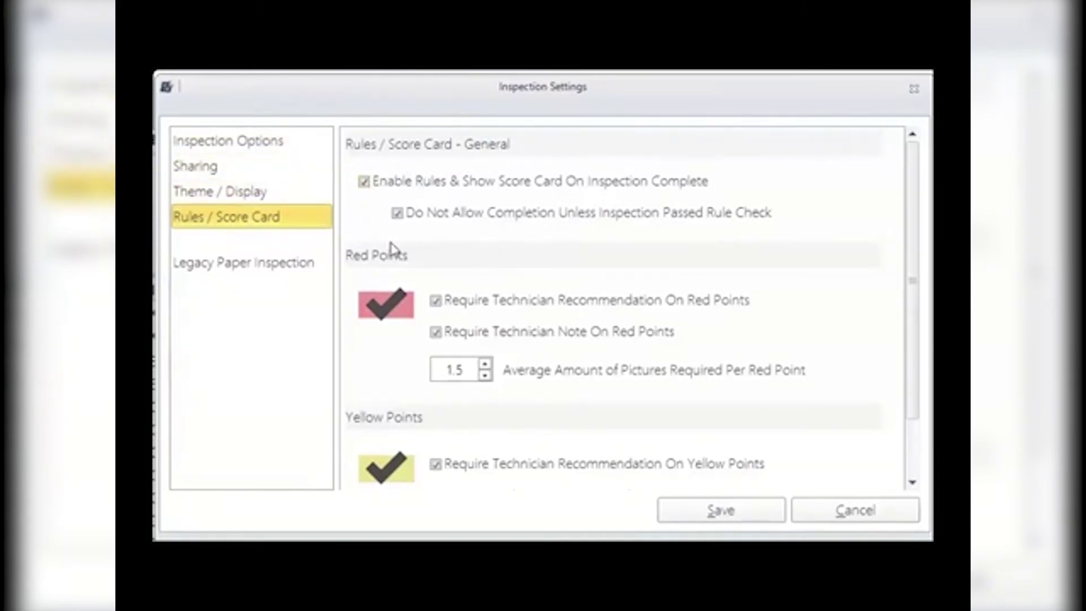
scroll(529, 308, "down", 5)
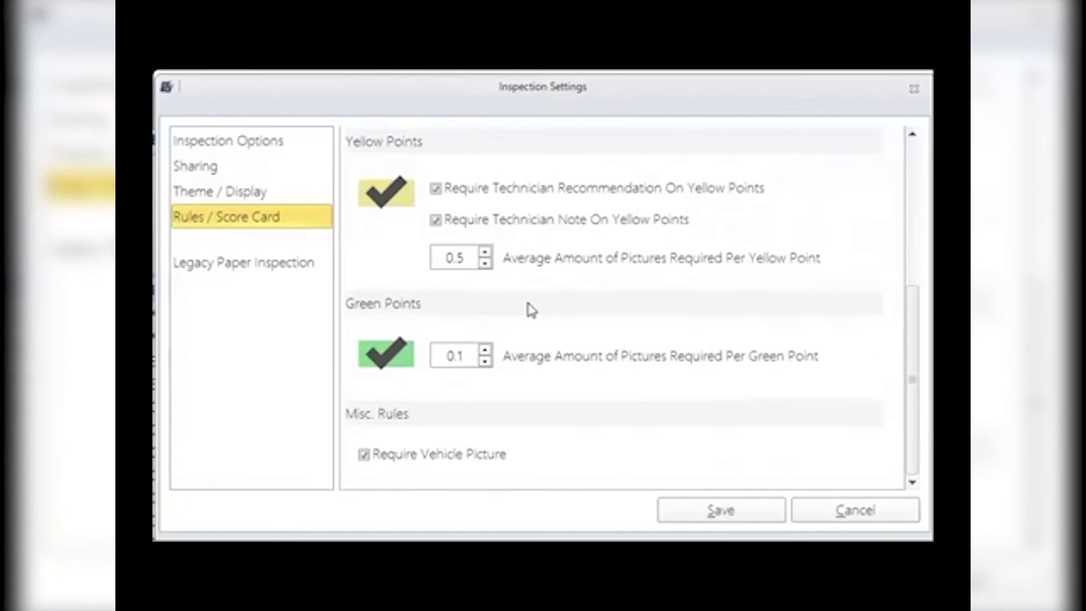
scroll(530, 309, "up", 5)
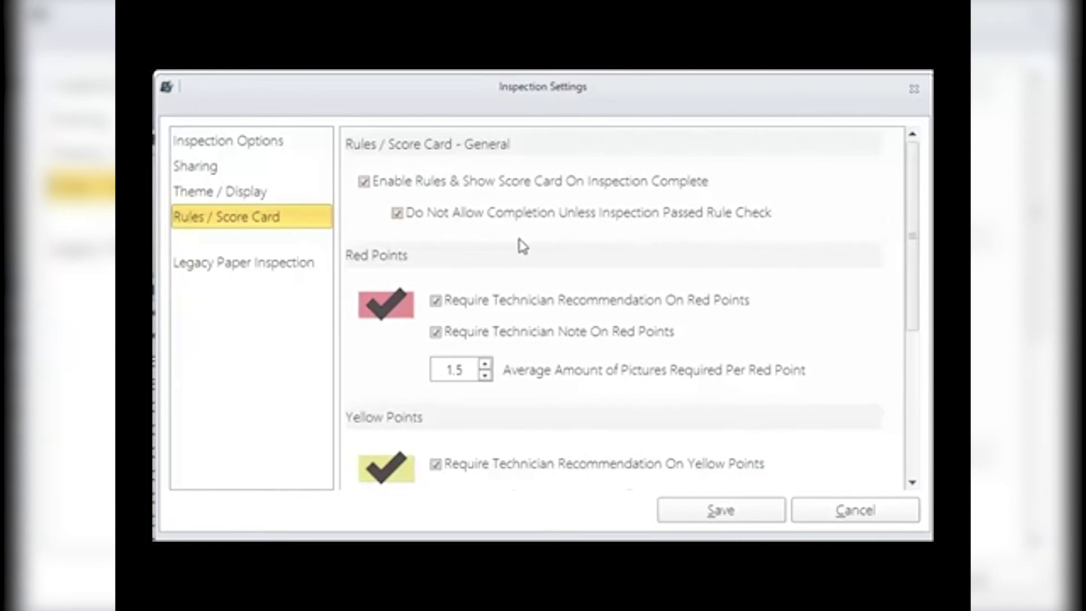
scroll(538, 346, "down", 5)
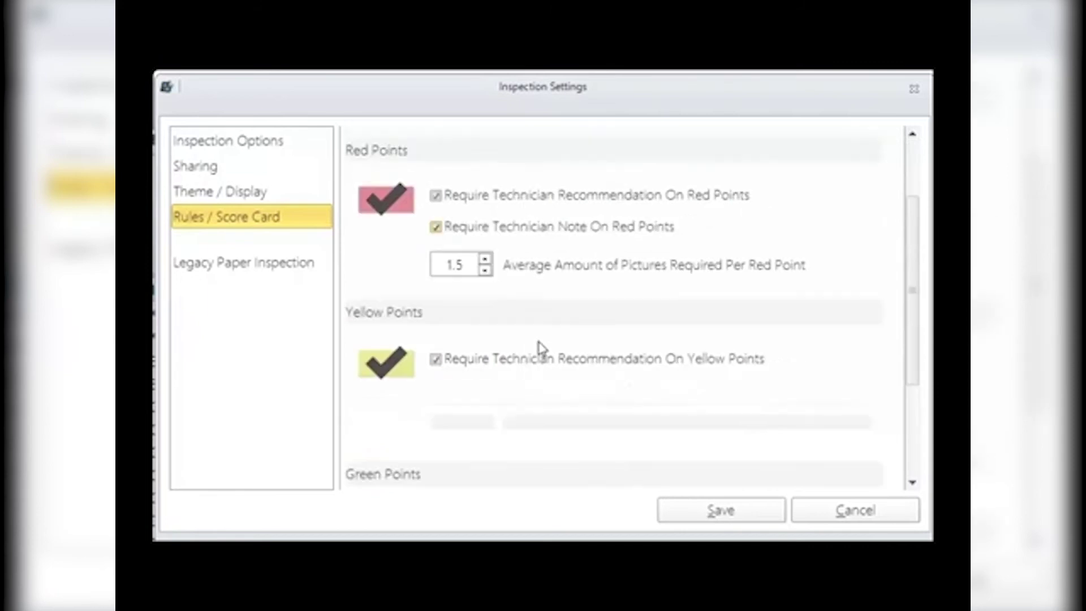
scroll(552, 362, "up", 5)
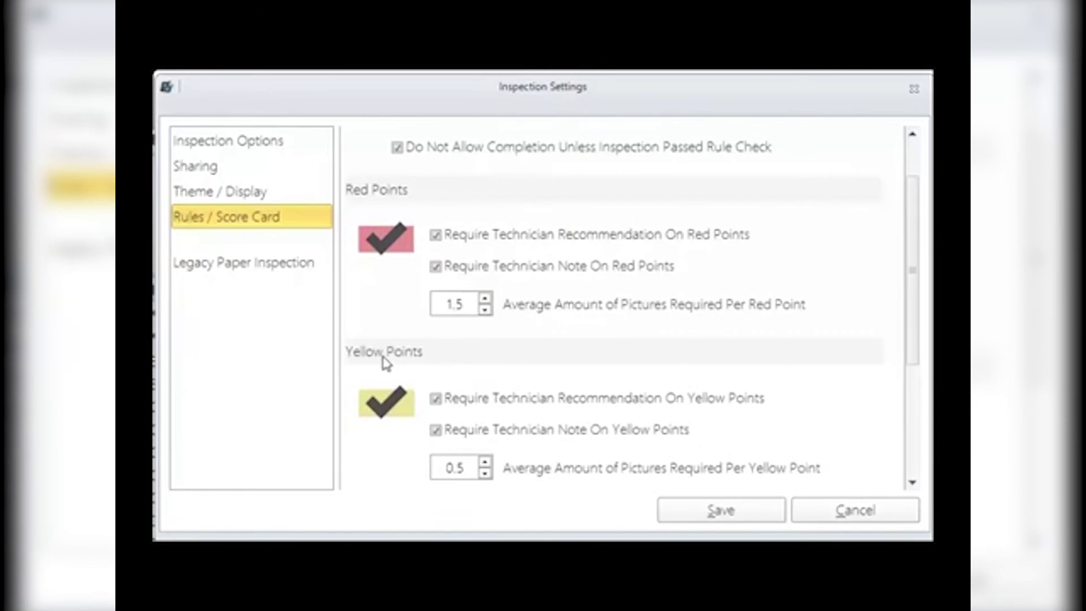
scroll(439, 370, "down", 5)
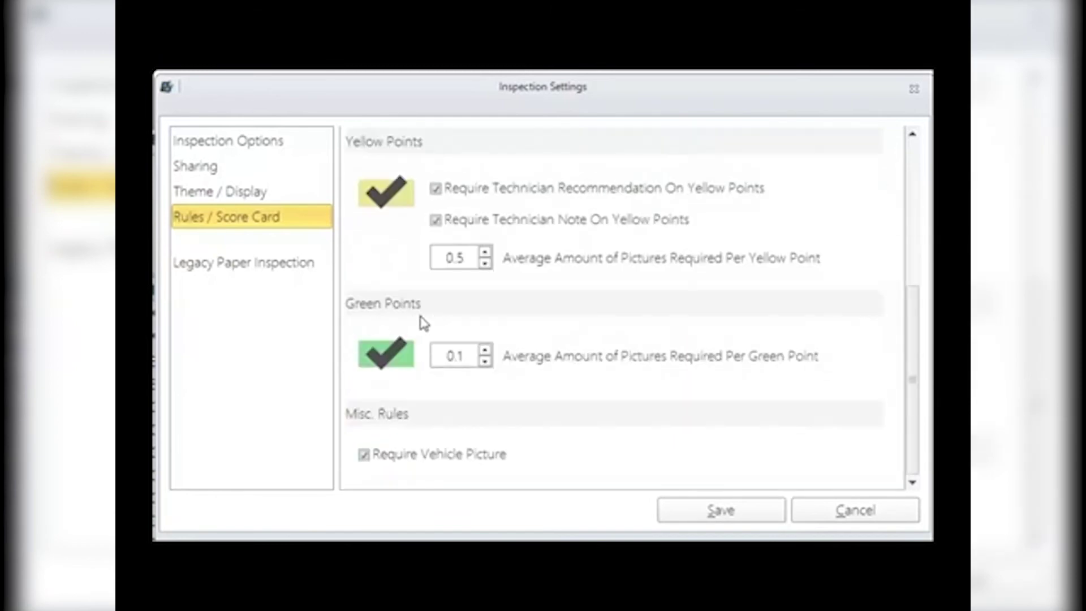
scroll(543, 313, "up", 3)
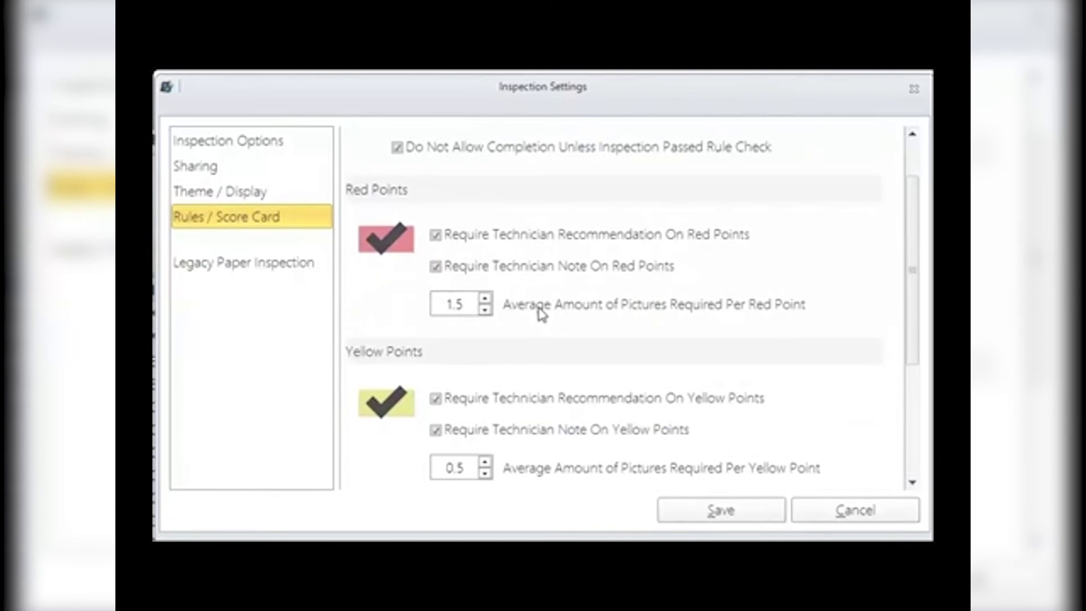
scroll(542, 313, "down", 2)
scroll(539, 313, "up", 2)
scroll(702, 418, "down", 4)
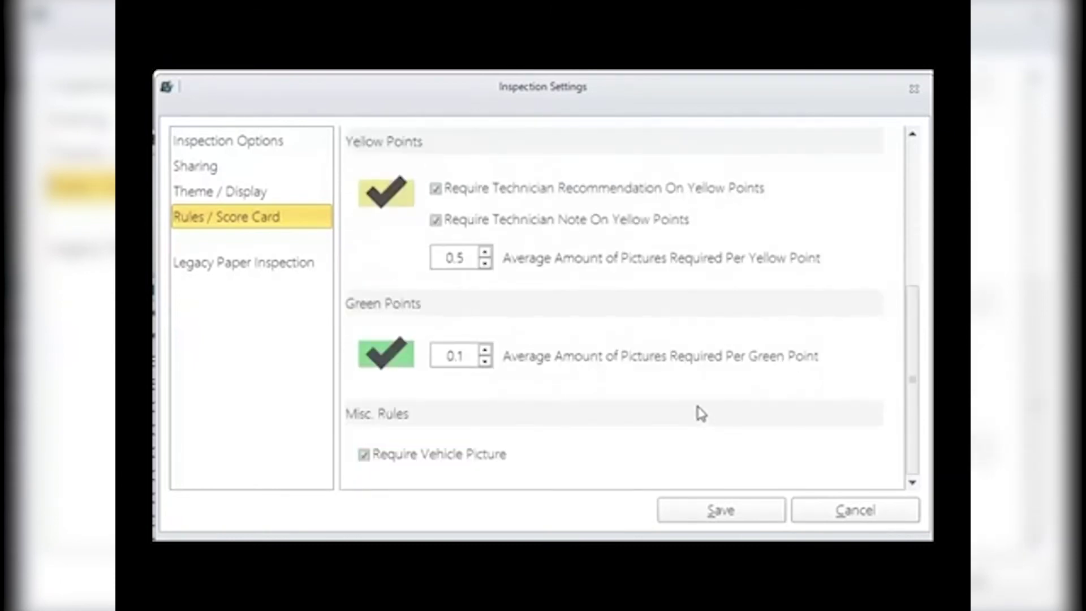
scroll(686, 352, "up", 4)
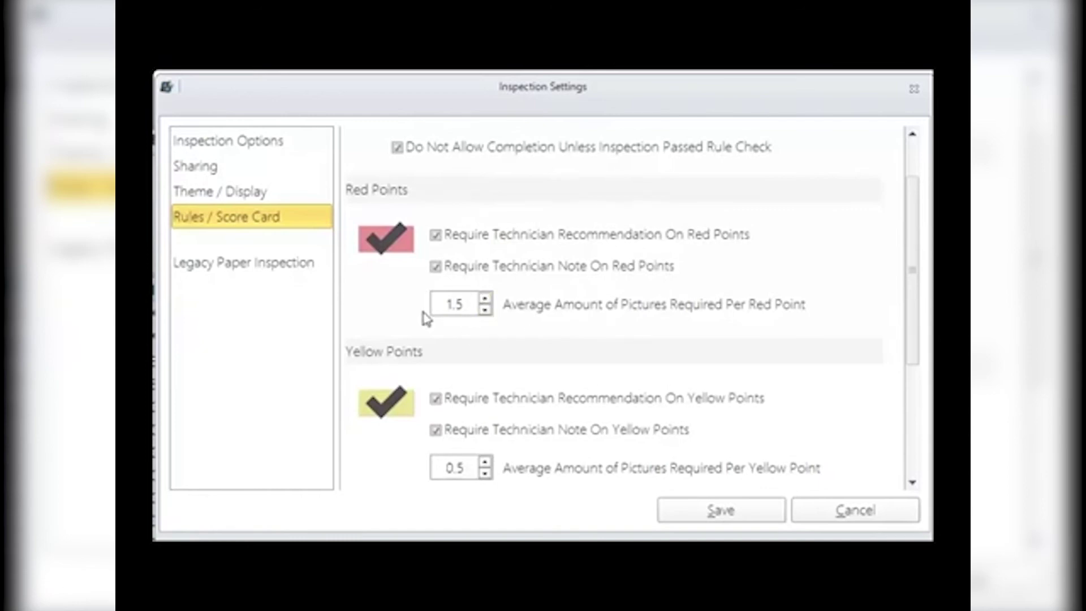
- Keep 1.5 average pictures required per red point, check the yellow and green picture requirements, and save the score card rules
left_click(486, 298)
left_click(486, 299)
scroll(499, 335, "down", 2)
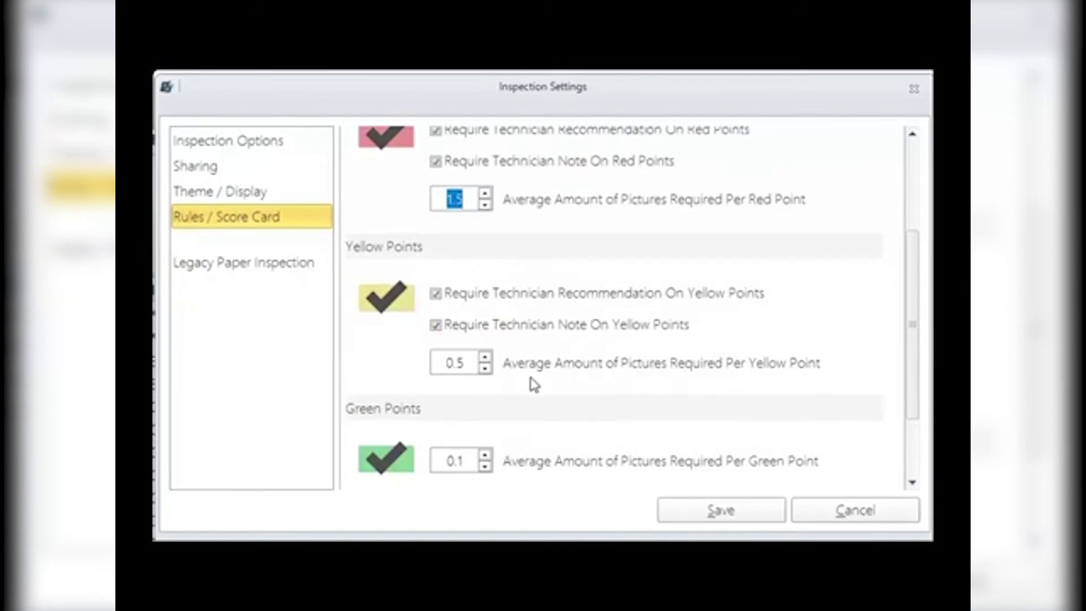
scroll(495, 403, "down", 2)
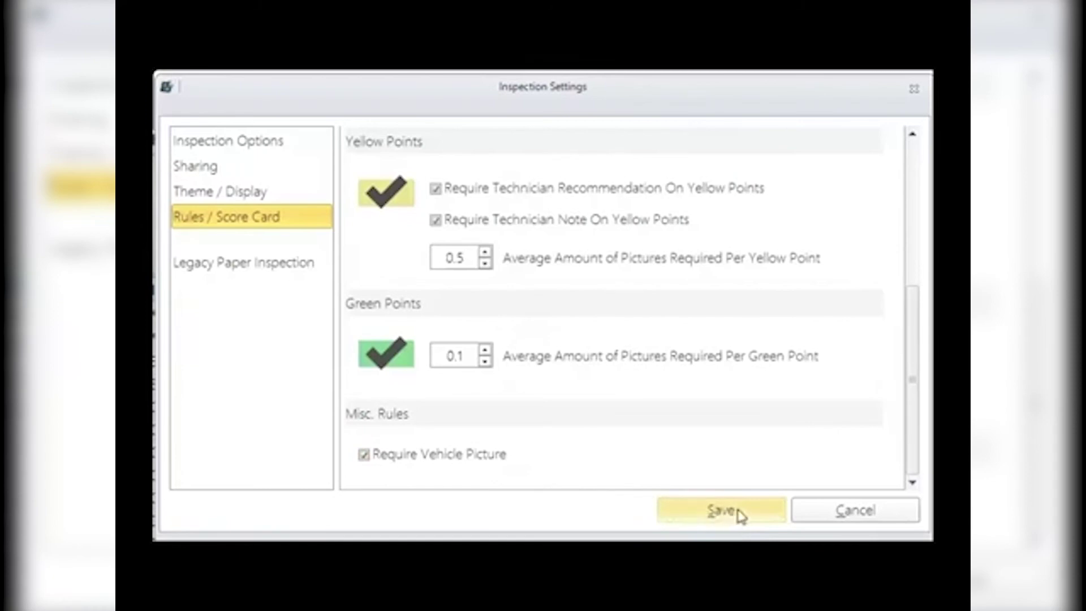
left_click(712, 505)
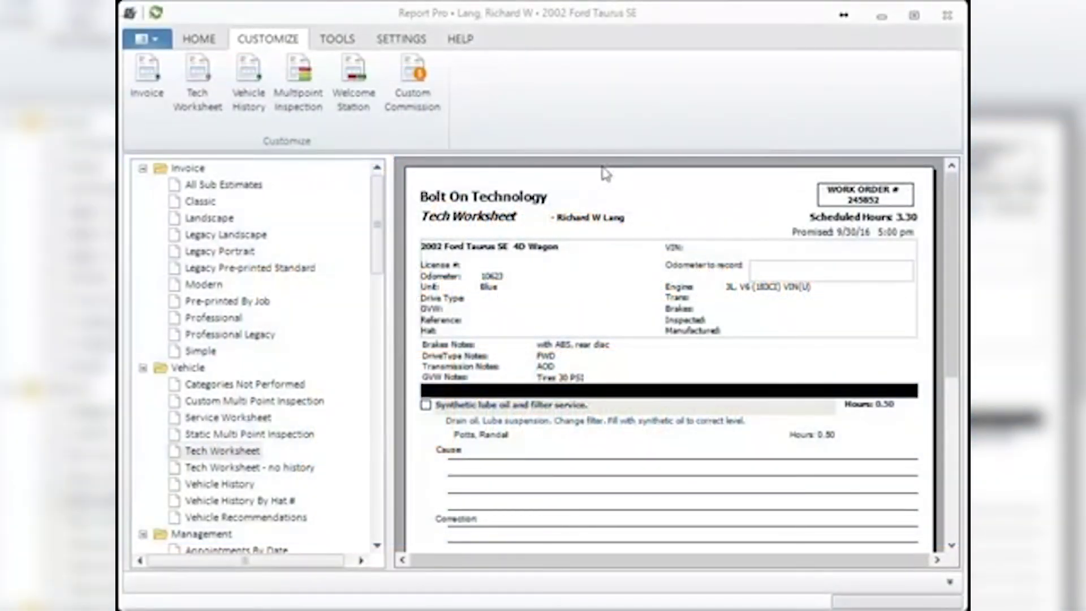
- Open the multipoint inspection Theme Options, preview the first two themes at larger size, and select the second theme
left_click(298, 75)
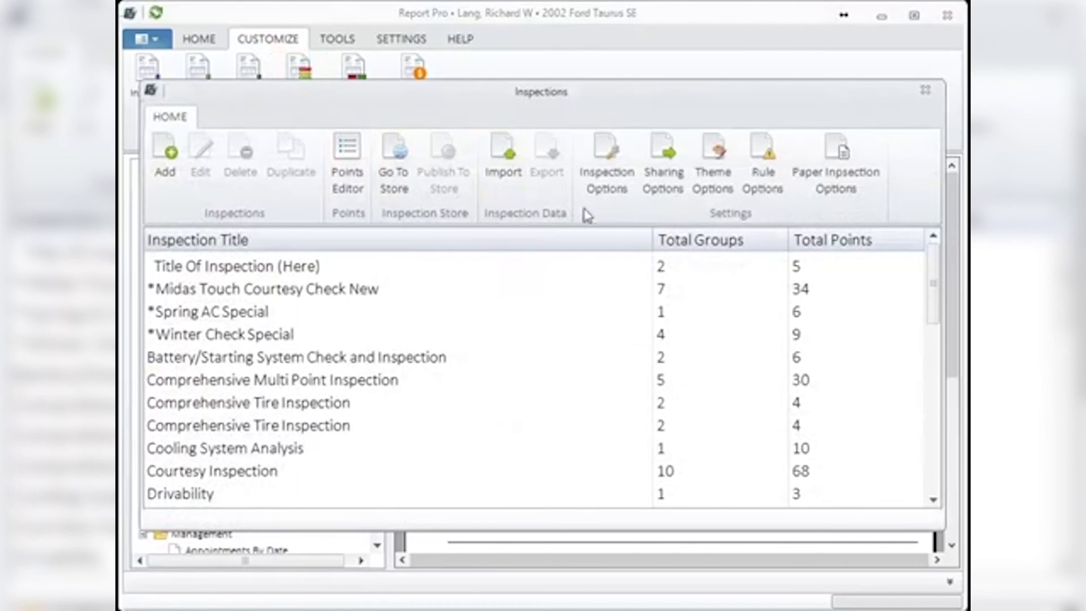
left_click(718, 165)
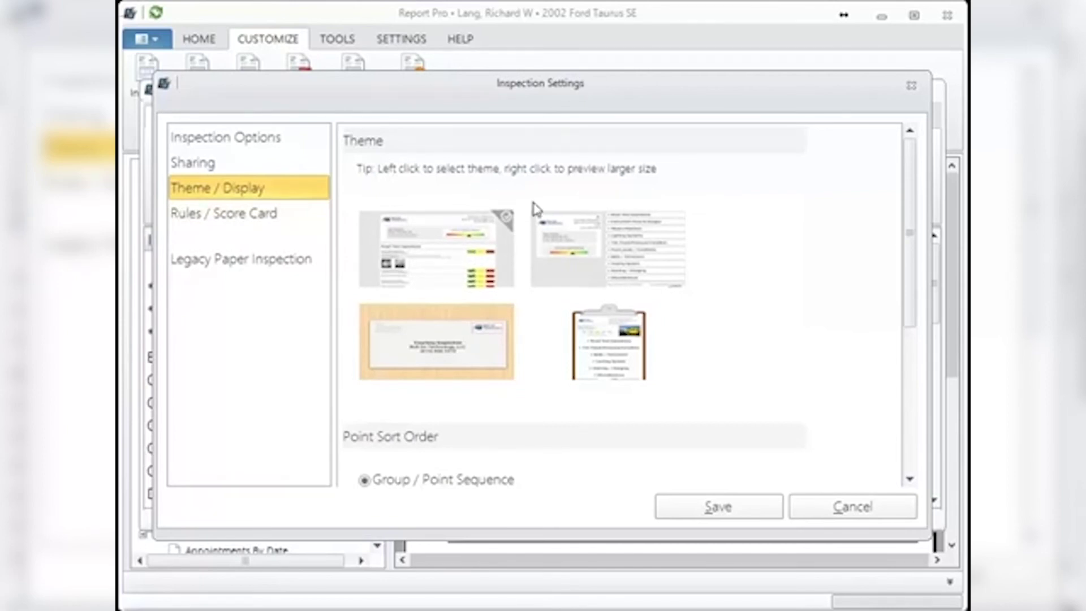
right_click(469, 247)
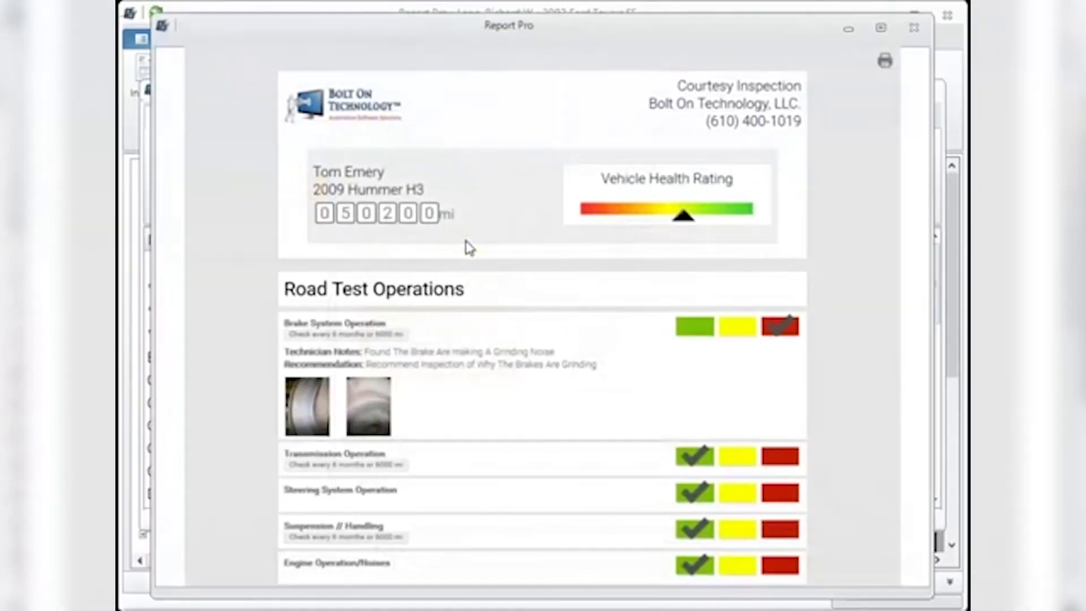
left_click(915, 27)
right_click(574, 256)
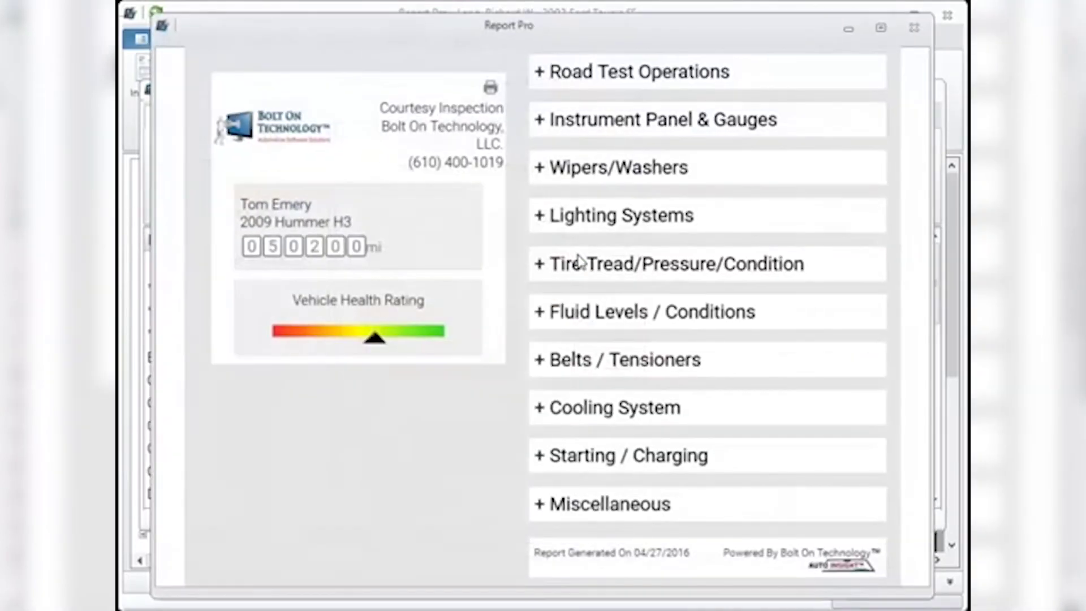
left_click(915, 27)
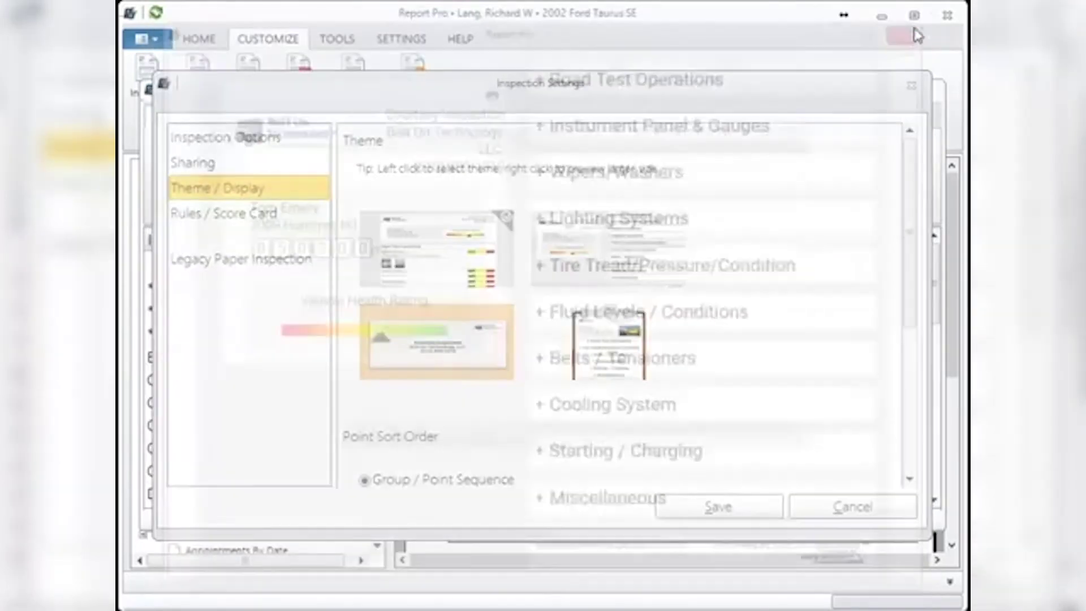
left_click(572, 244)
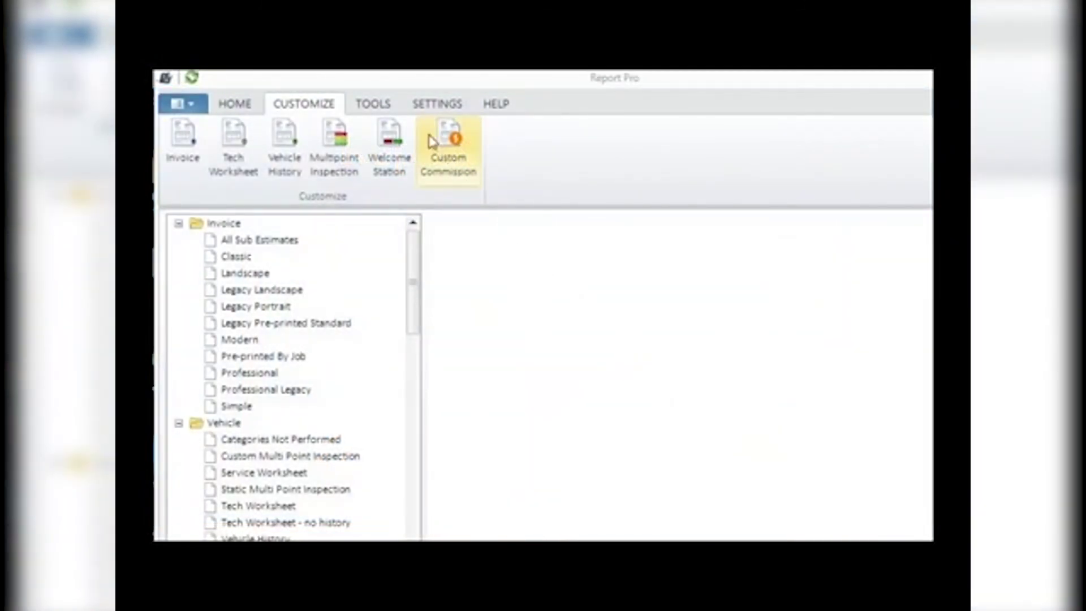
- Set the Custom Commission Report's threshold dollars to 500 and open the first technician's commission percent entry
left_click(442, 142)
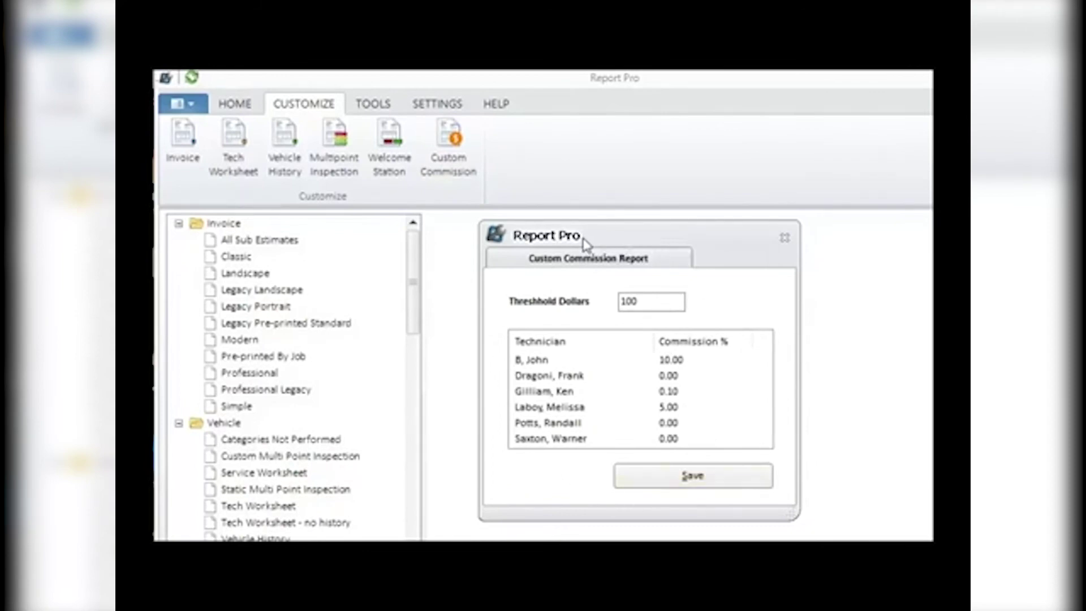
left_click(646, 298)
left_click_drag(645, 299, 603, 301)
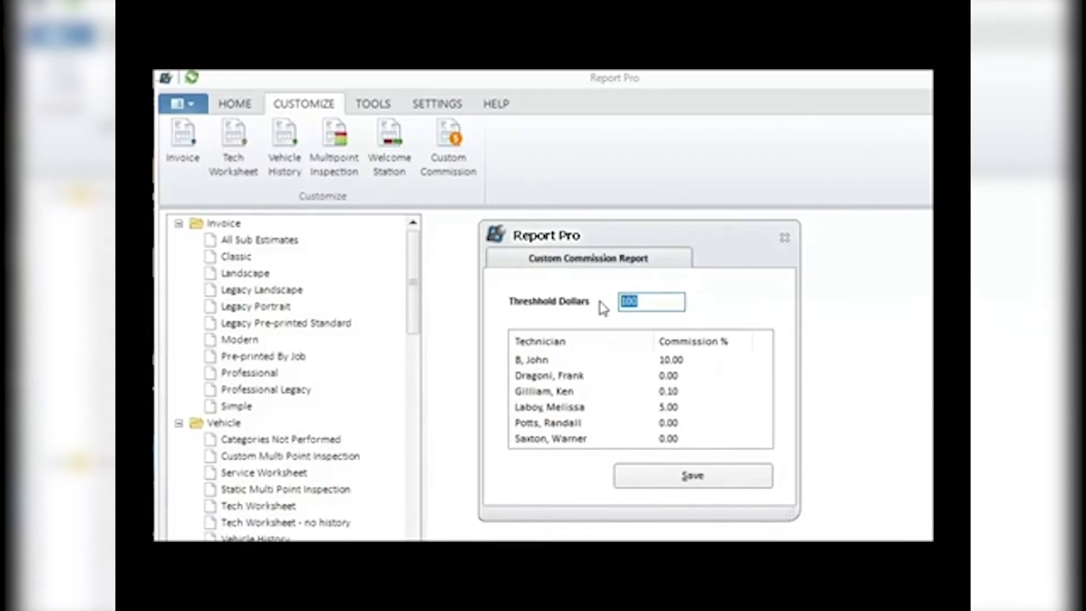
type("5")
double_click(547, 361)
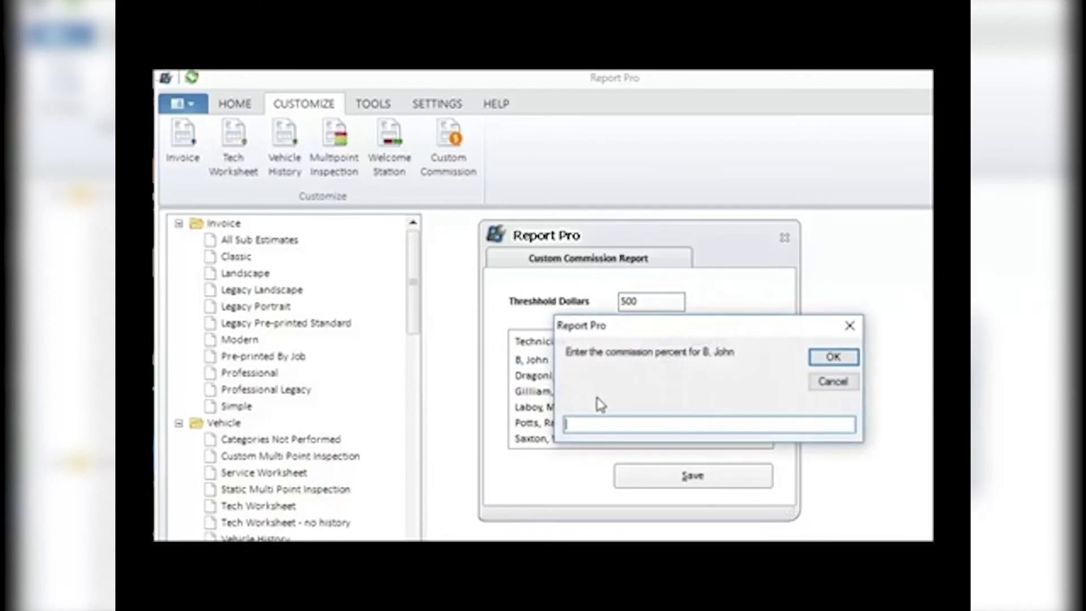
left_click(833, 357)
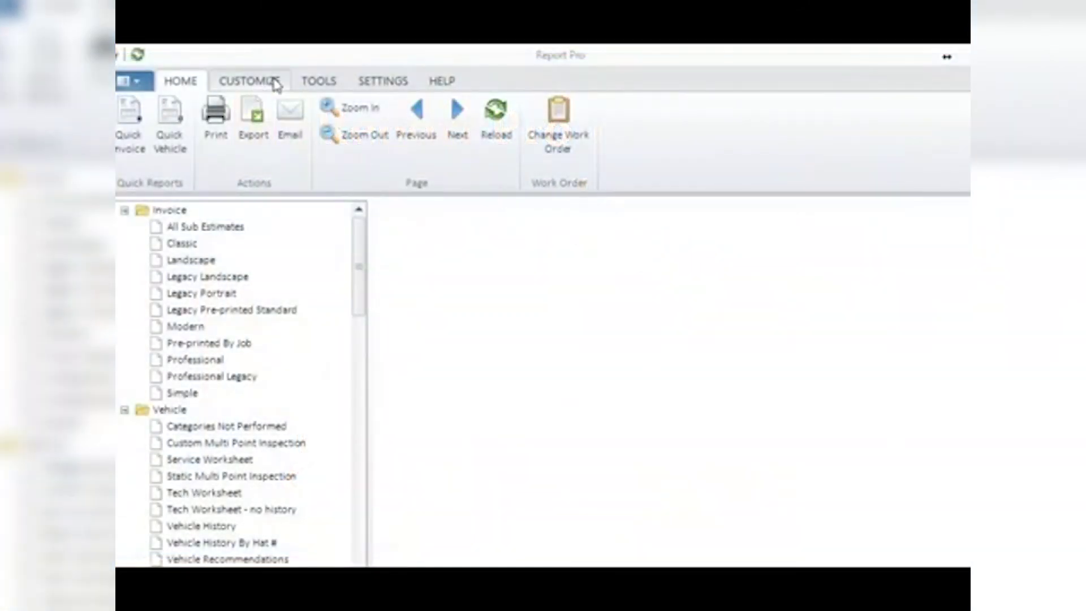
- Open the Inspection Manager, review the Display status choices while keeping <All>, and widen the window
left_click(319, 82)
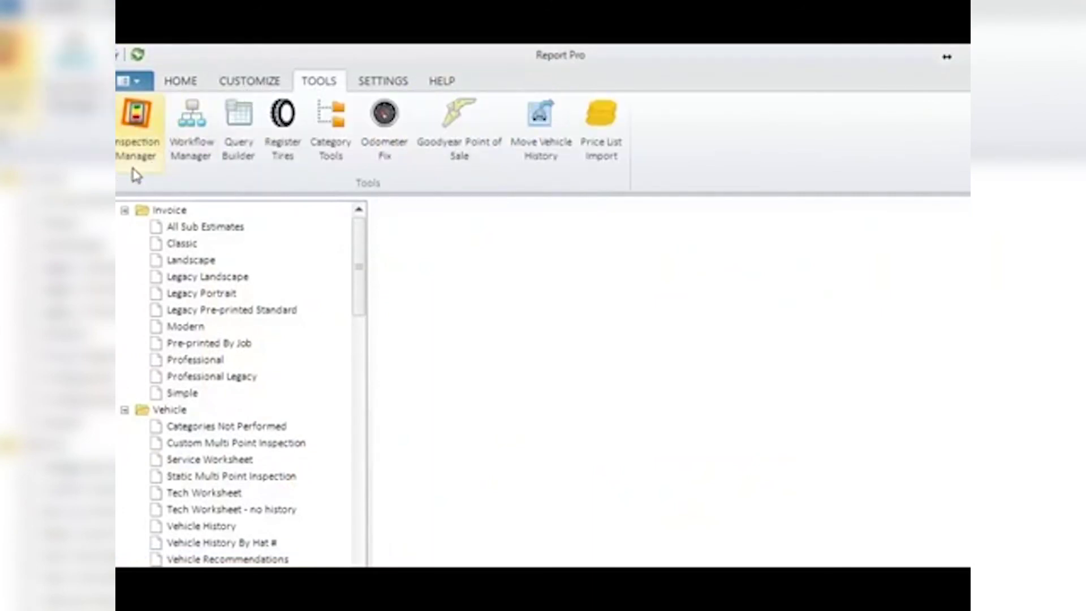
left_click(134, 128)
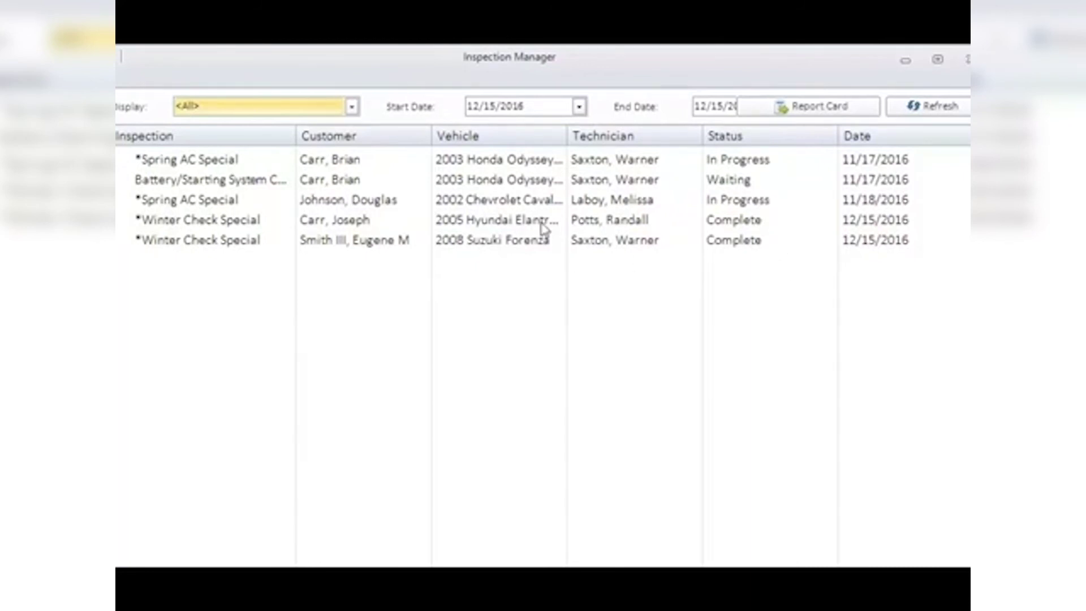
left_click(351, 108)
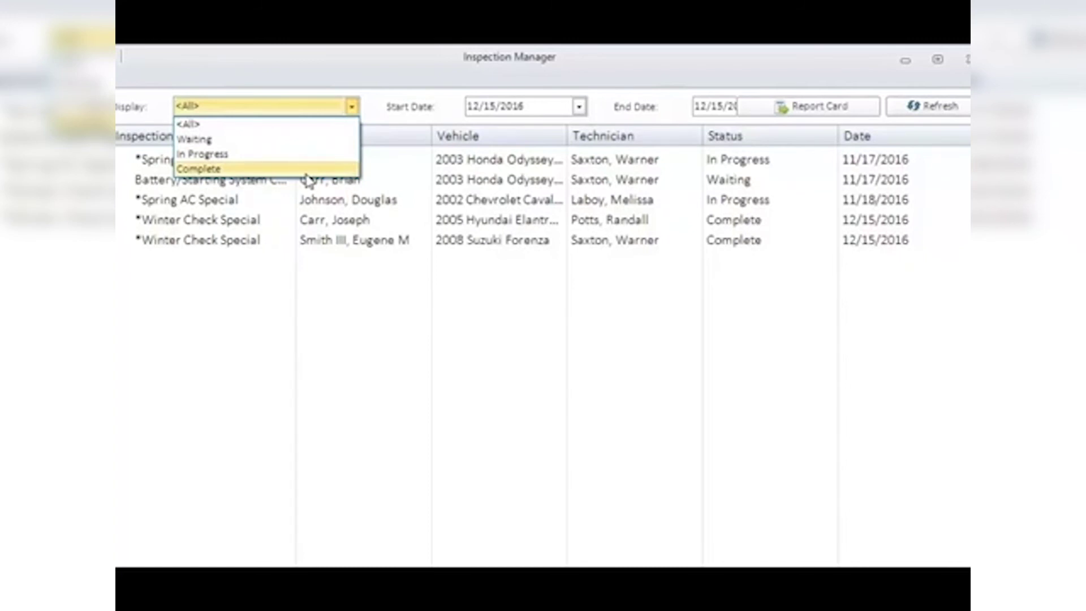
left_click(305, 128)
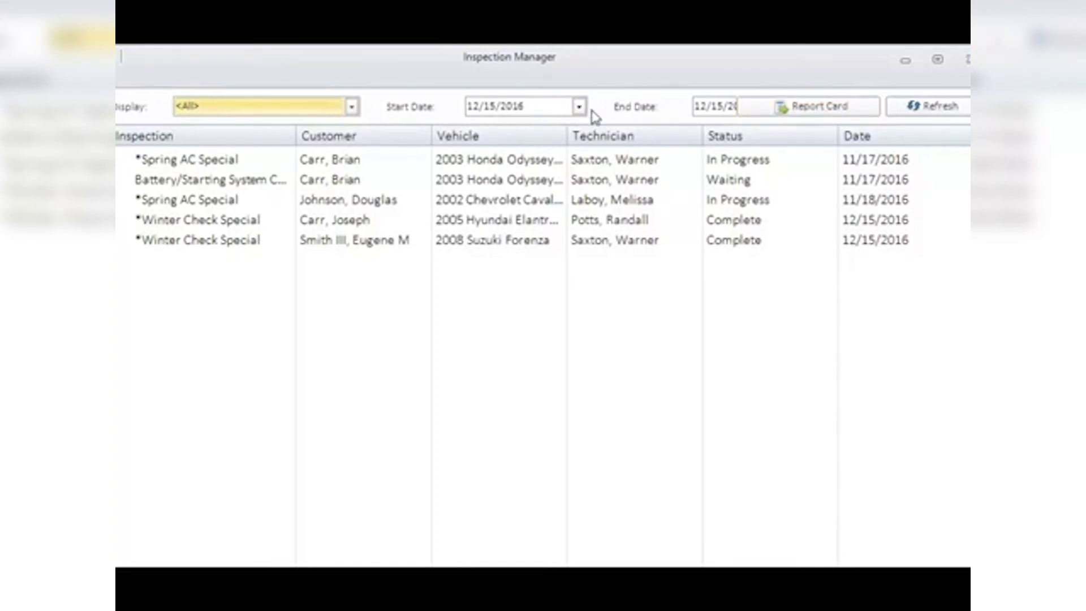
left_click_drag(971, 305, 1016, 305)
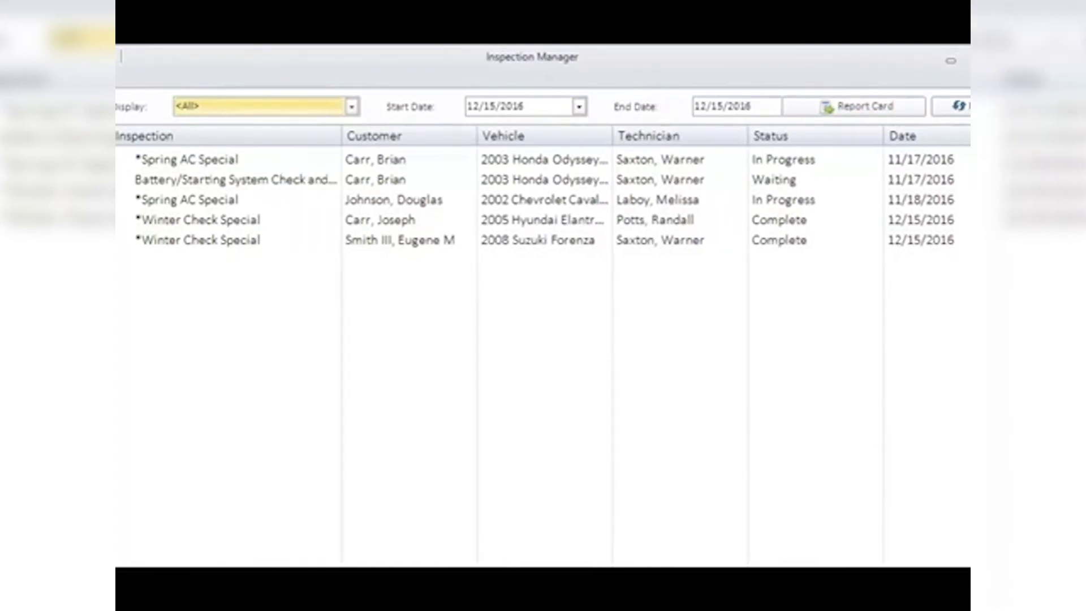
- Try an inspection list start date of 12/13/2016 and restore it to 12/15/2016
left_click(578, 108)
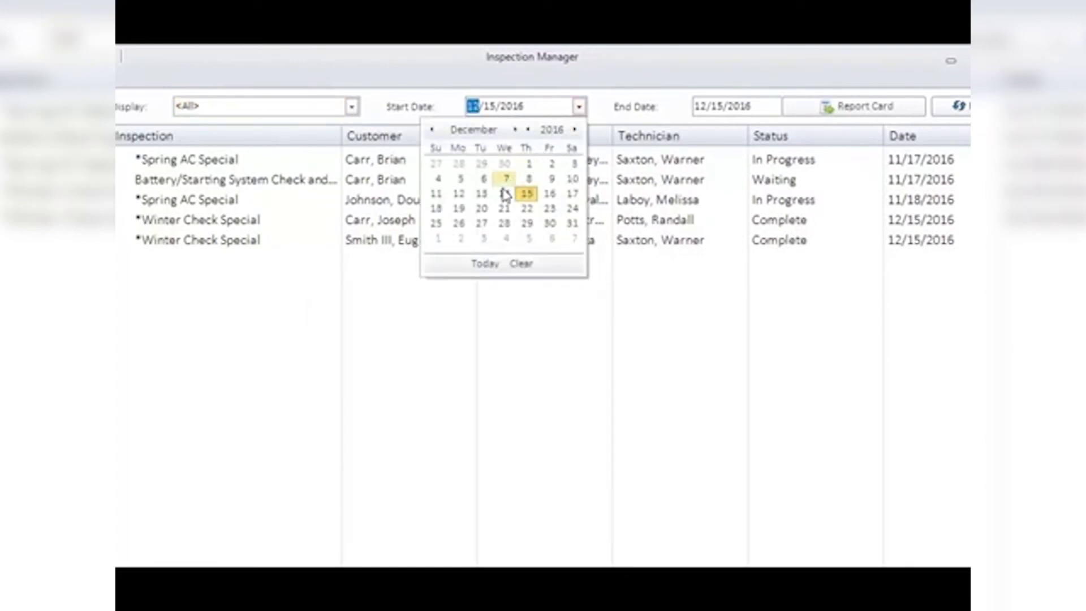
left_click(483, 198)
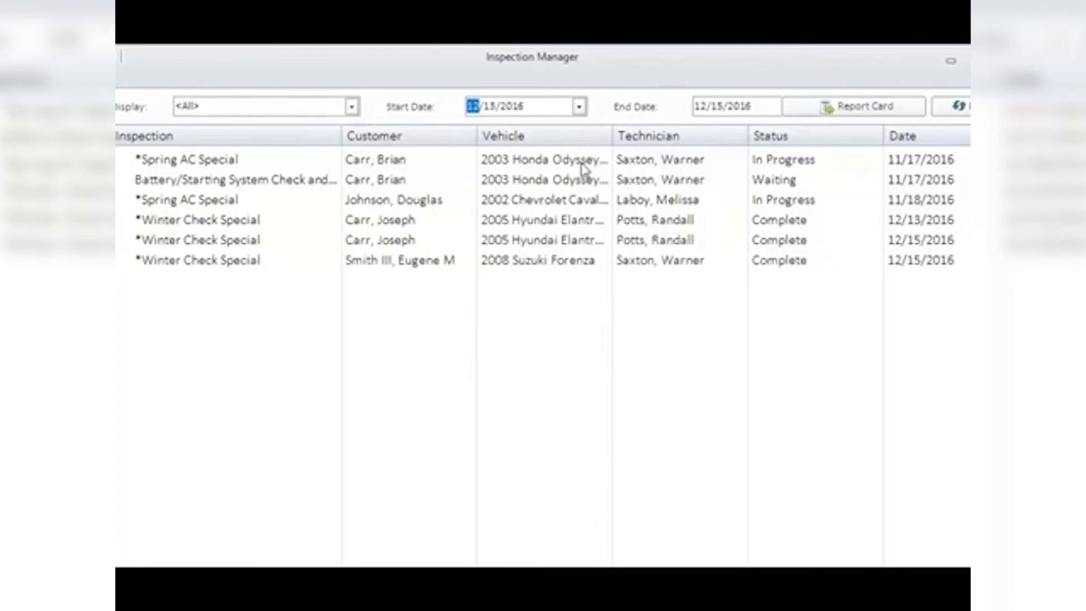
left_click(580, 107)
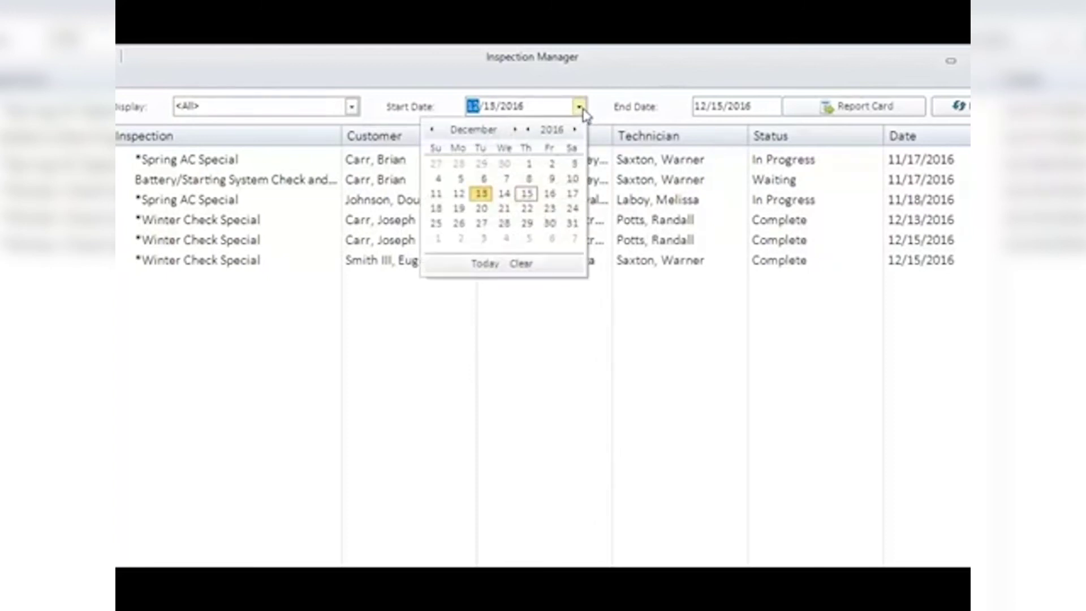
left_click(527, 195)
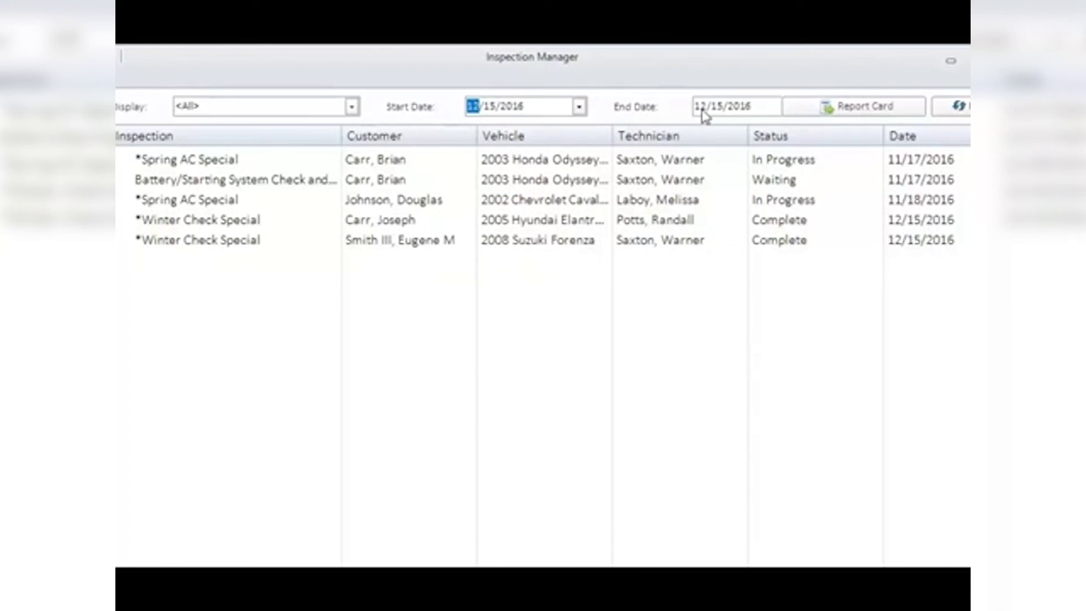
- Open the AutoInsight Report Card, review its points and performance grades in a wider window, and close it
left_click(809, 111)
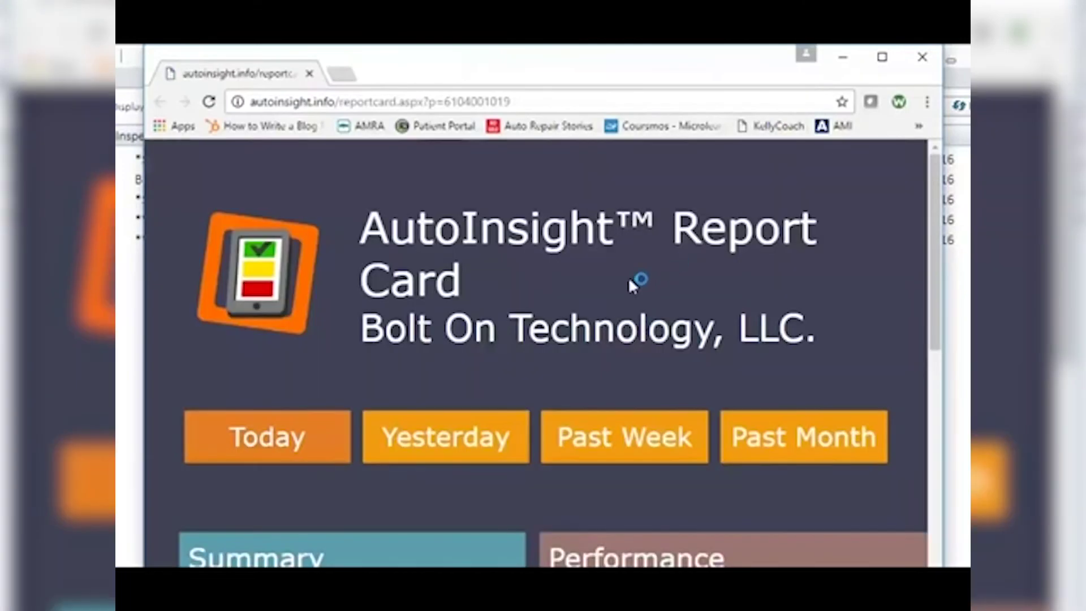
scroll(631, 283, "down", 15)
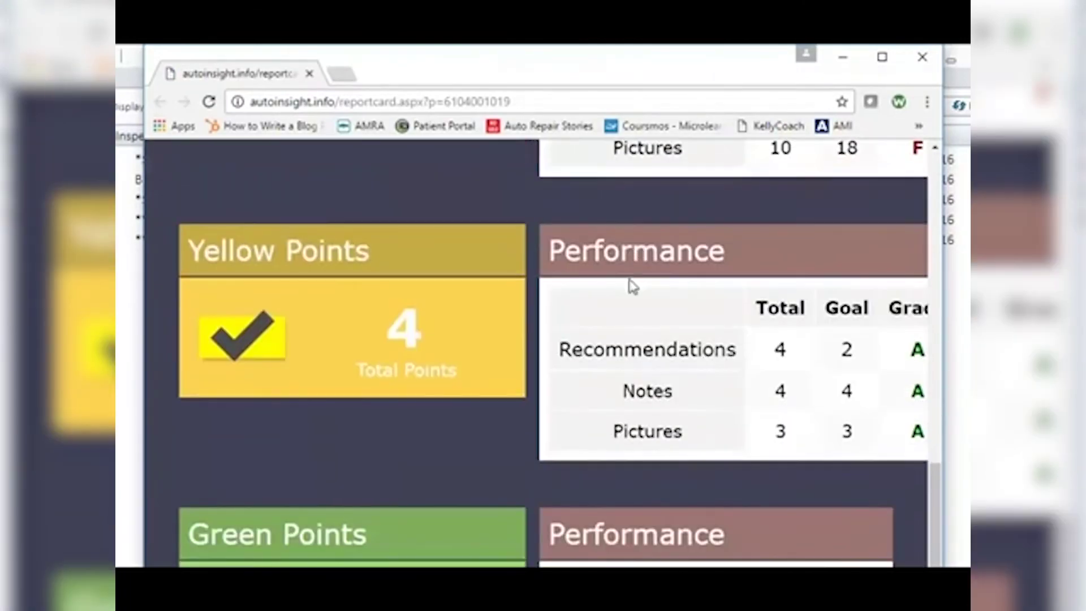
scroll(632, 286, "down", 1)
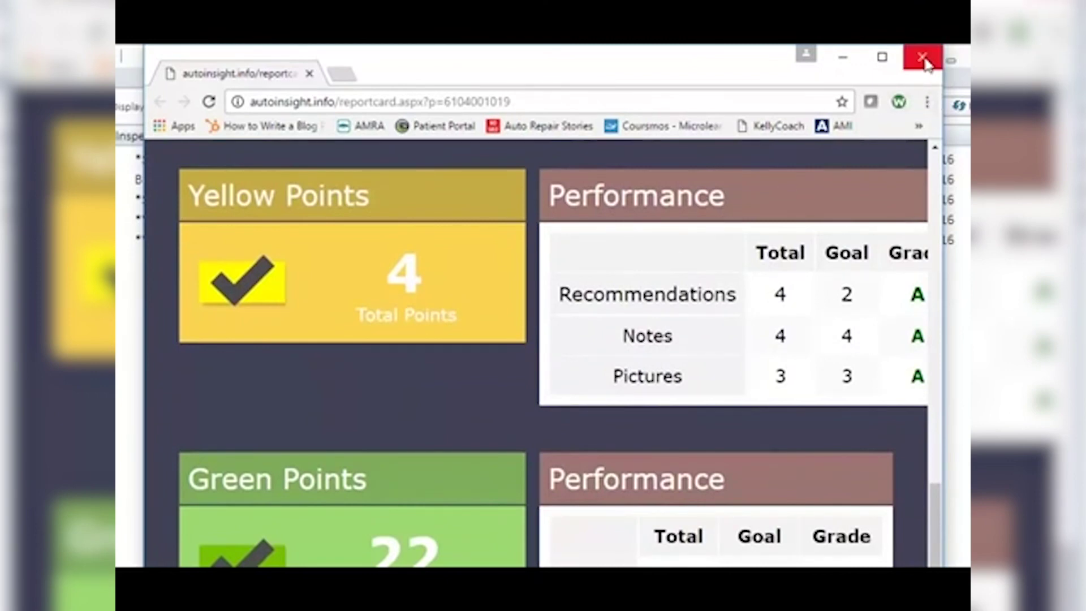
left_click_drag(951, 89, 970, 89)
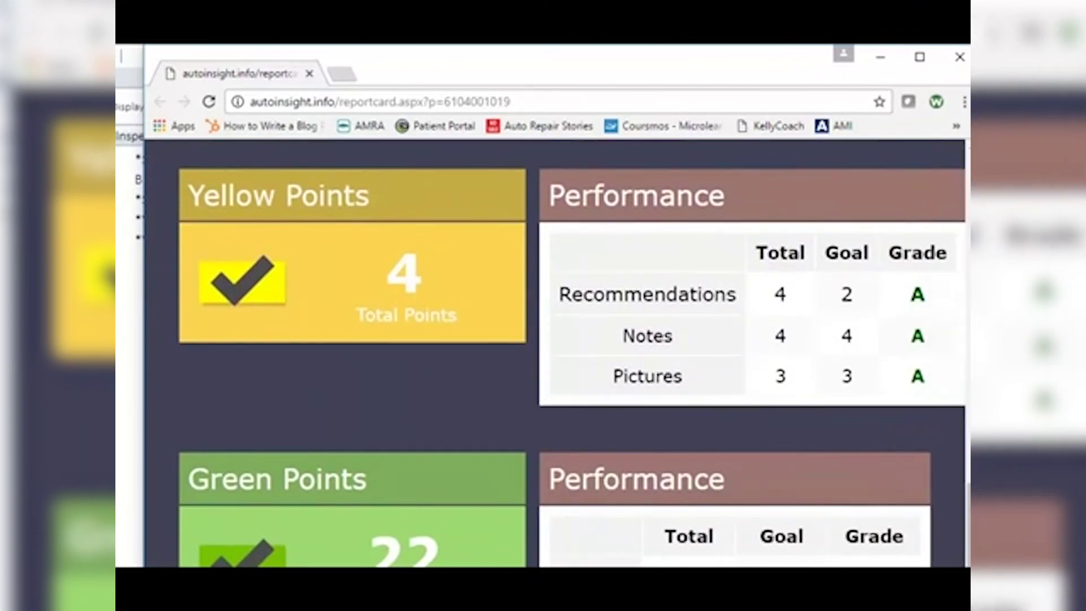
left_click(960, 61)
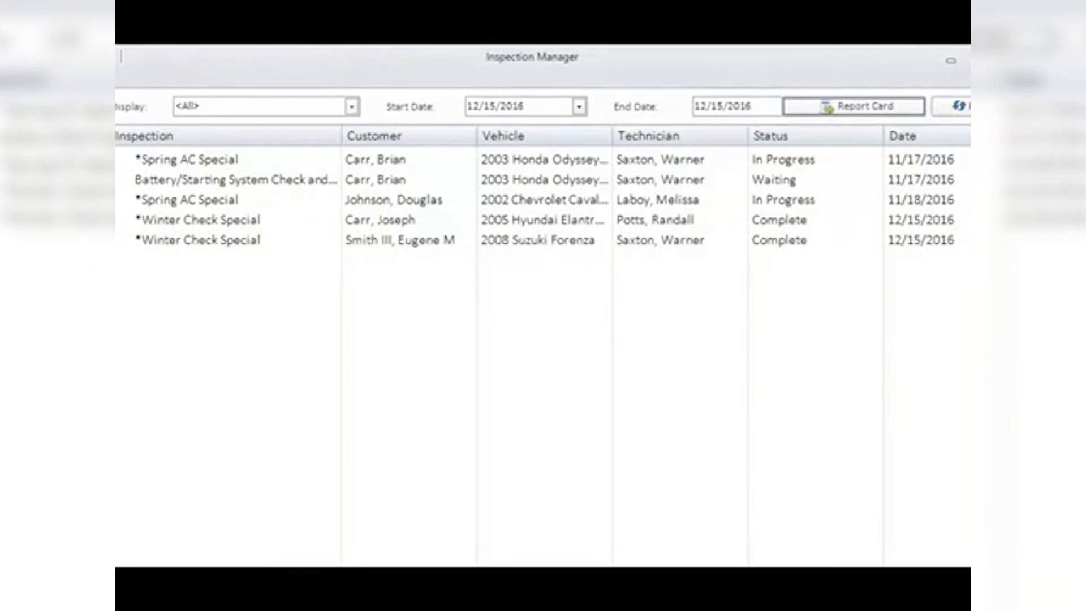
- Close the Inspection Manager and open the Workflow Manager
left_click_drag(1027, 340, 985, 339)
left_click(944, 107)
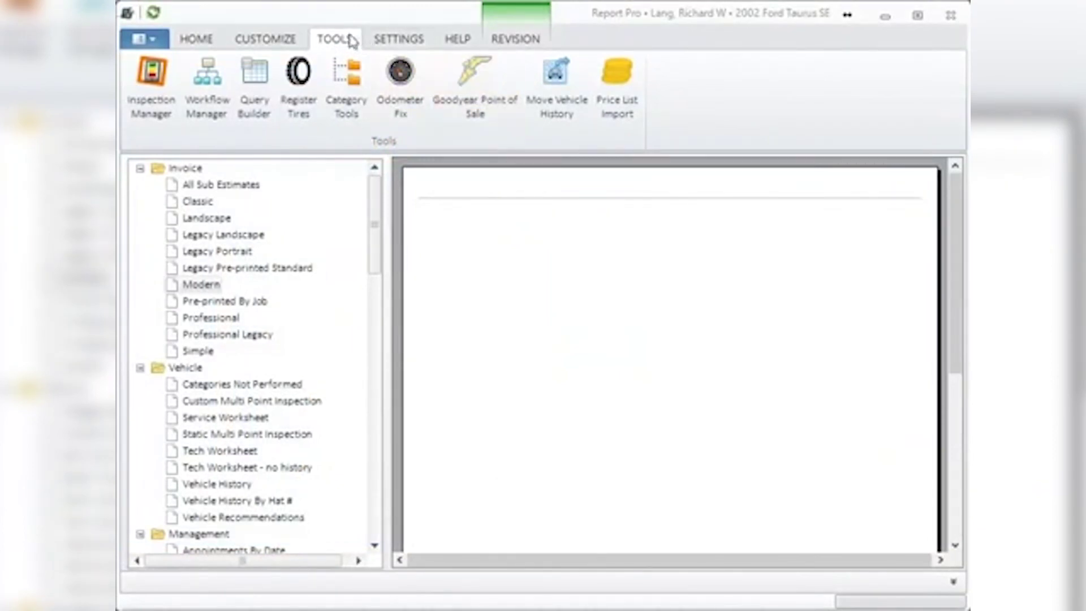
left_click(209, 84)
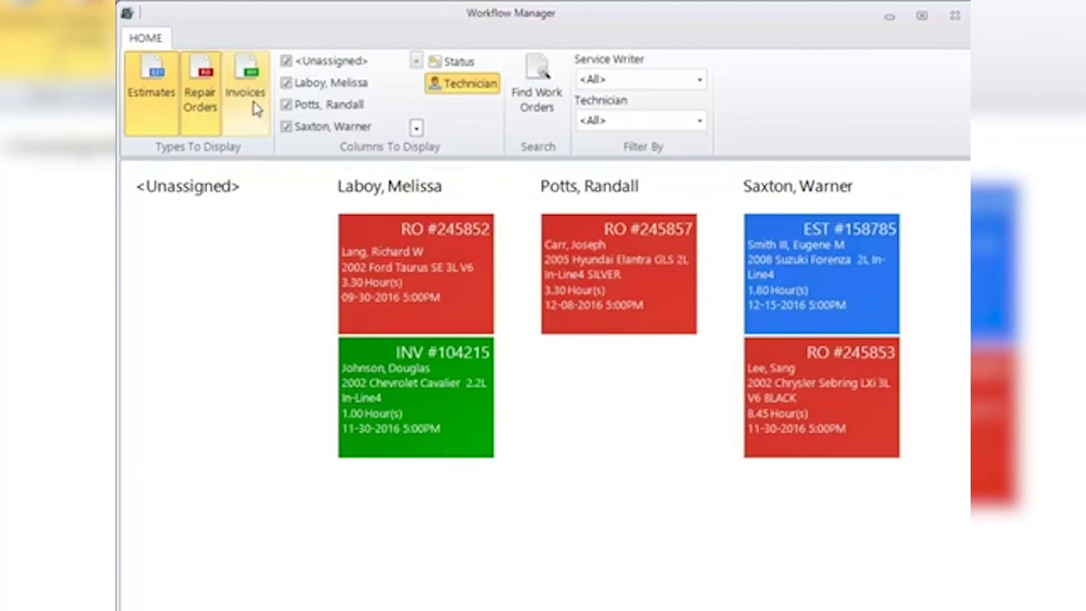
- Hide and restore the estimates, repair orders and invoices on the workflow board, one type at a time
left_click(165, 107)
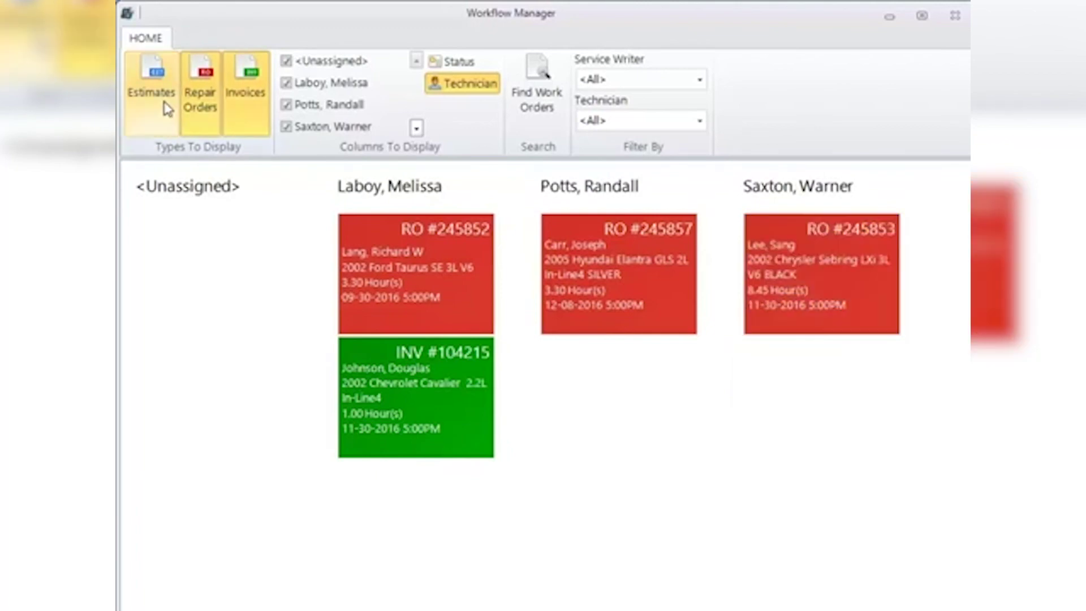
left_click(165, 106)
left_click(195, 107)
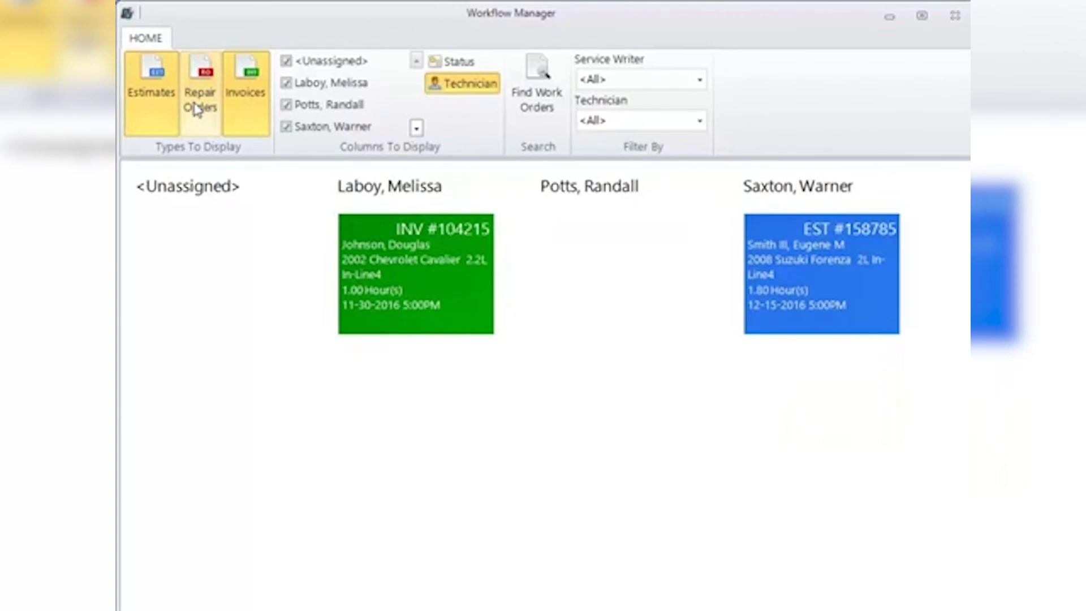
left_click(195, 107)
left_click(241, 107)
left_click(241, 109)
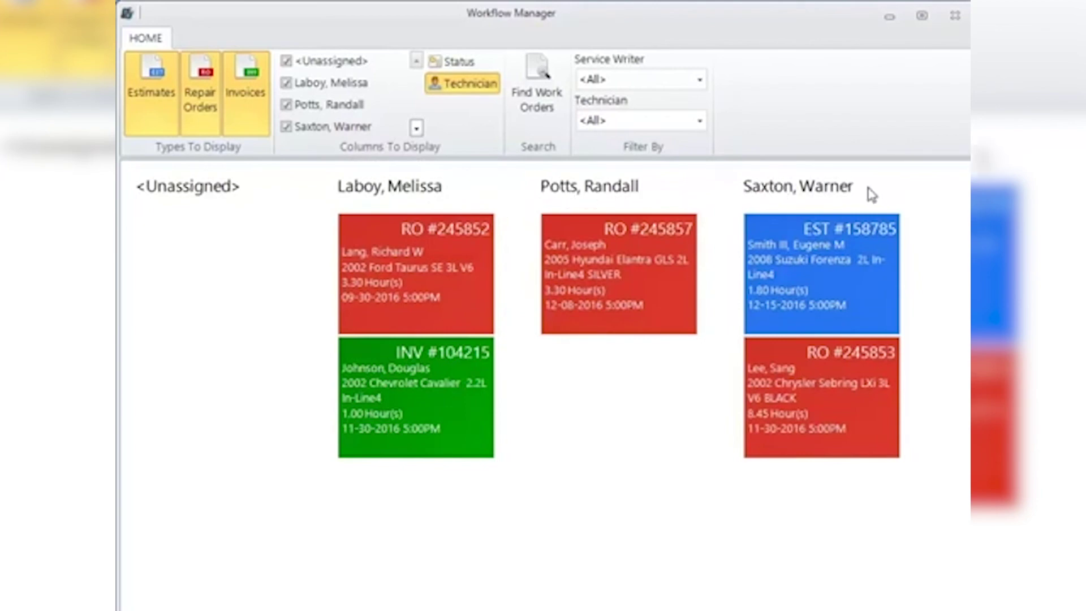
- Hide and restore the first technician's, the third technician's and the <Unassigned> workflow columns in turn
left_click(287, 84)
left_click(287, 83)
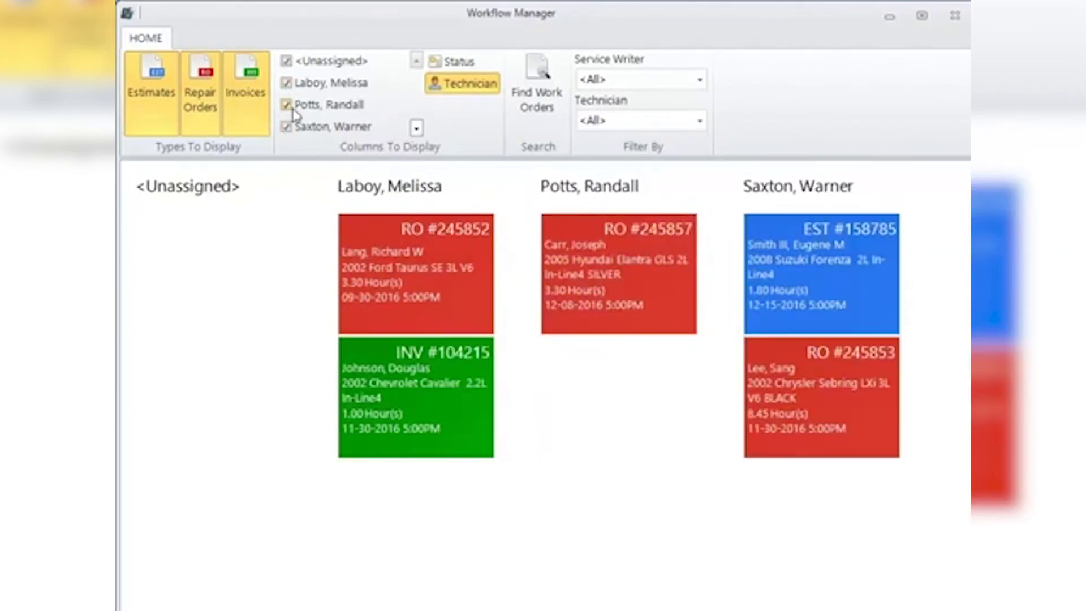
left_click(286, 127)
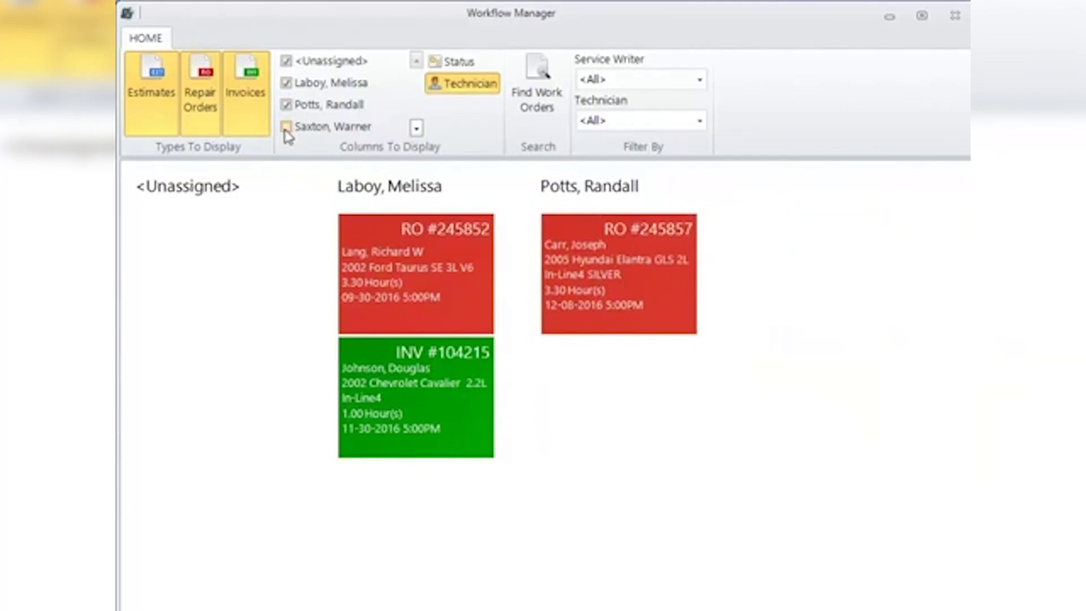
left_click(287, 127)
left_click(287, 61)
left_click(287, 61)
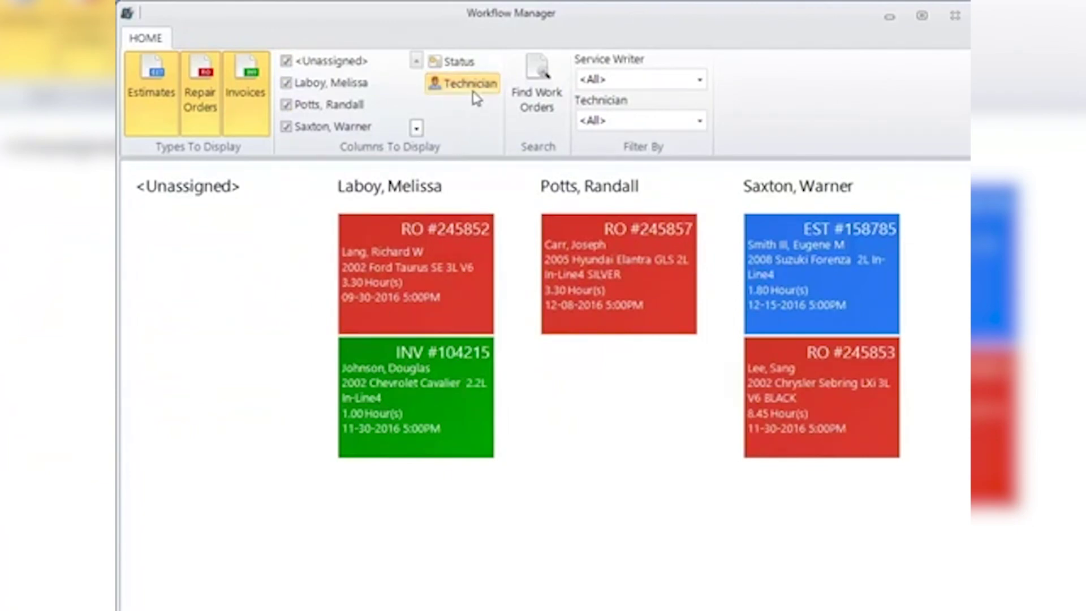
- Group the workflow columns by Status, examine the inspection status columns, and switch back to grouping by Technician
left_click(461, 62)
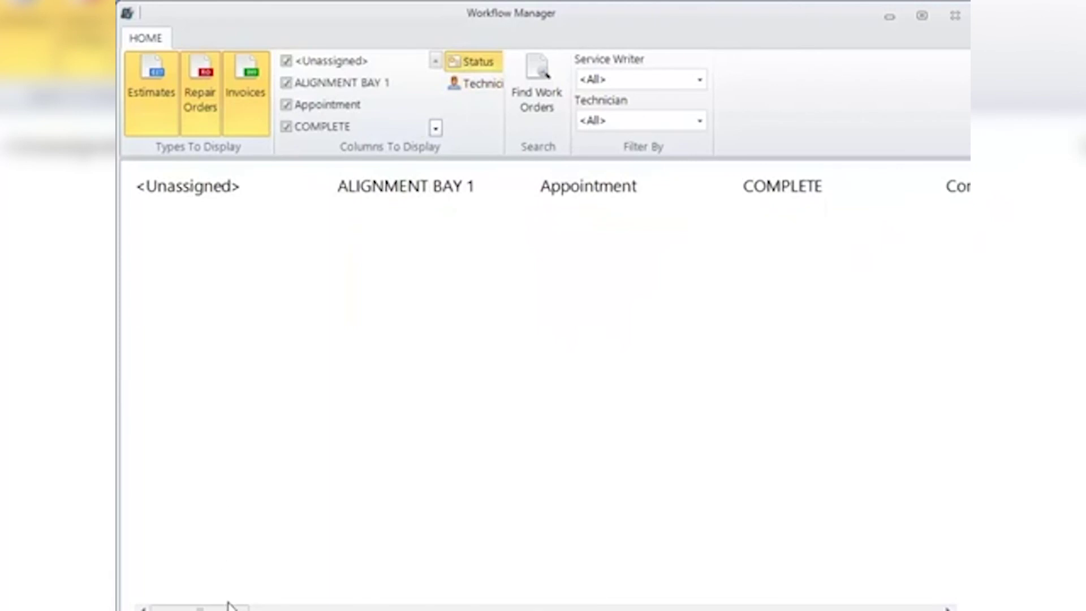
left_click_drag(228, 607, 511, 607)
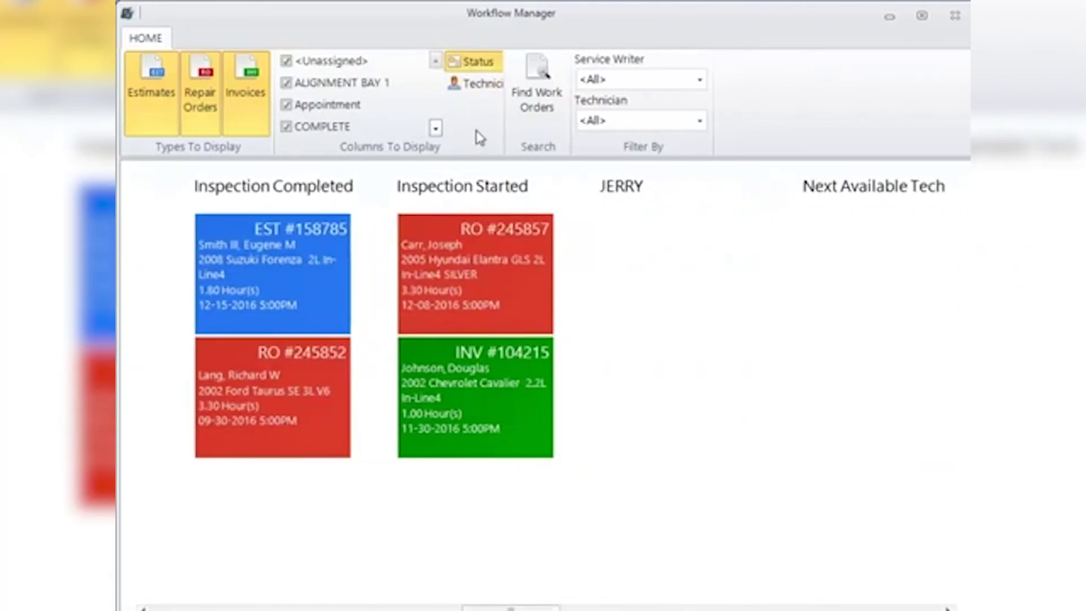
left_click(484, 83)
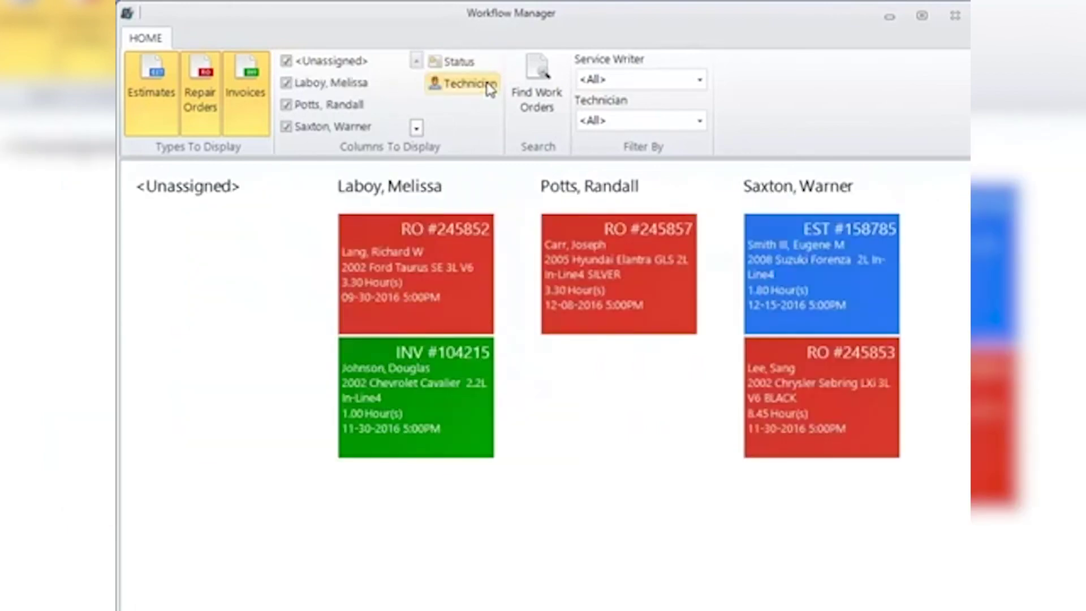
- Search the workflow board's work orders by a customer's last name
left_click(543, 103)
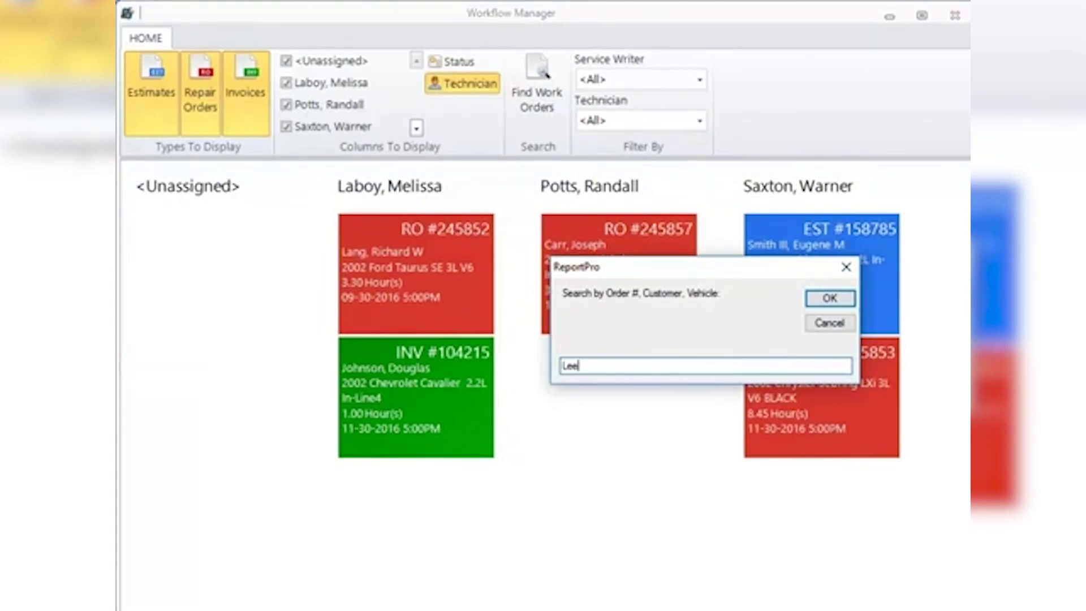
key("Return")
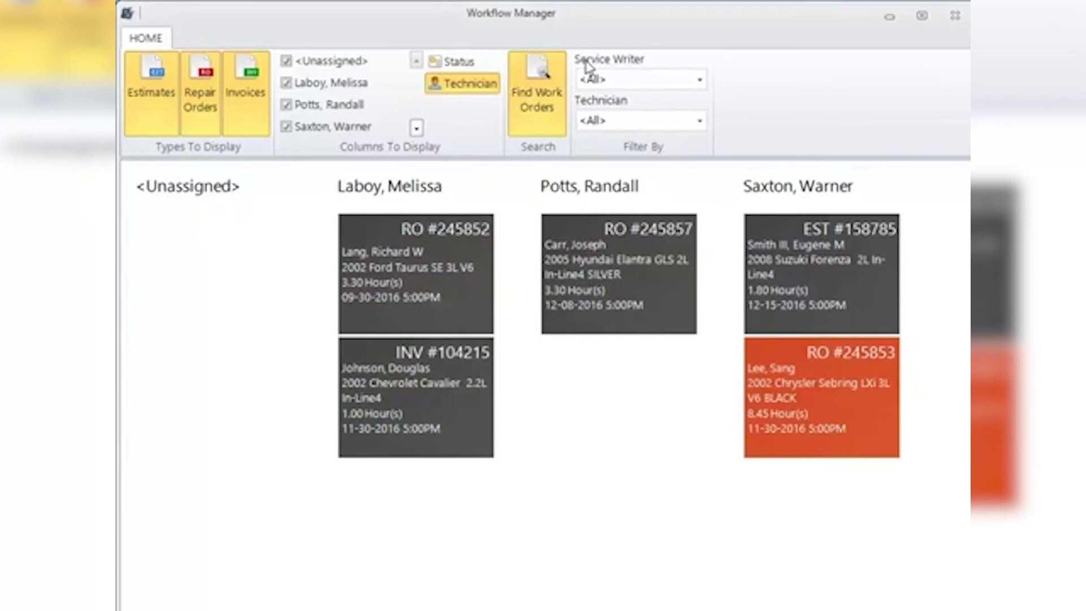
- Filter the workflow board by each of the three service writers in turn and restore the Service Writer filter to <All>
left_click(700, 80)
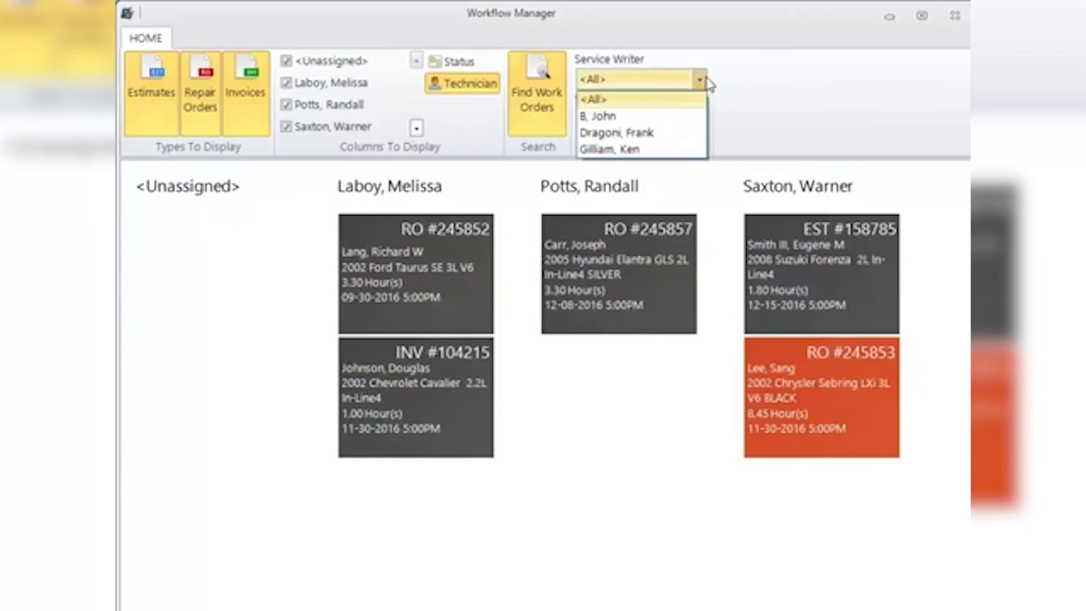
left_click(679, 118)
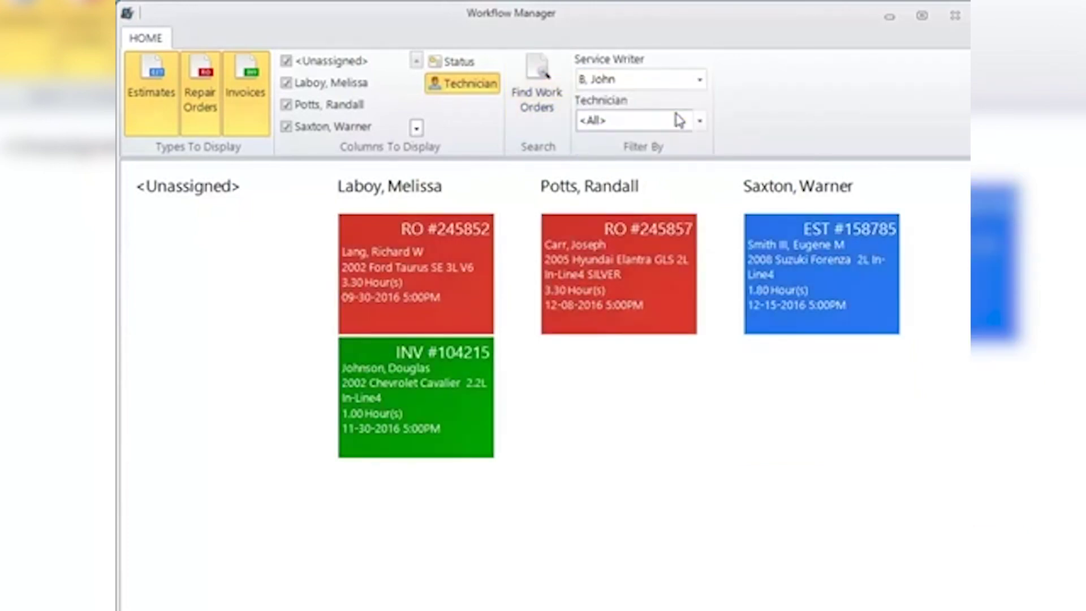
left_click(700, 80)
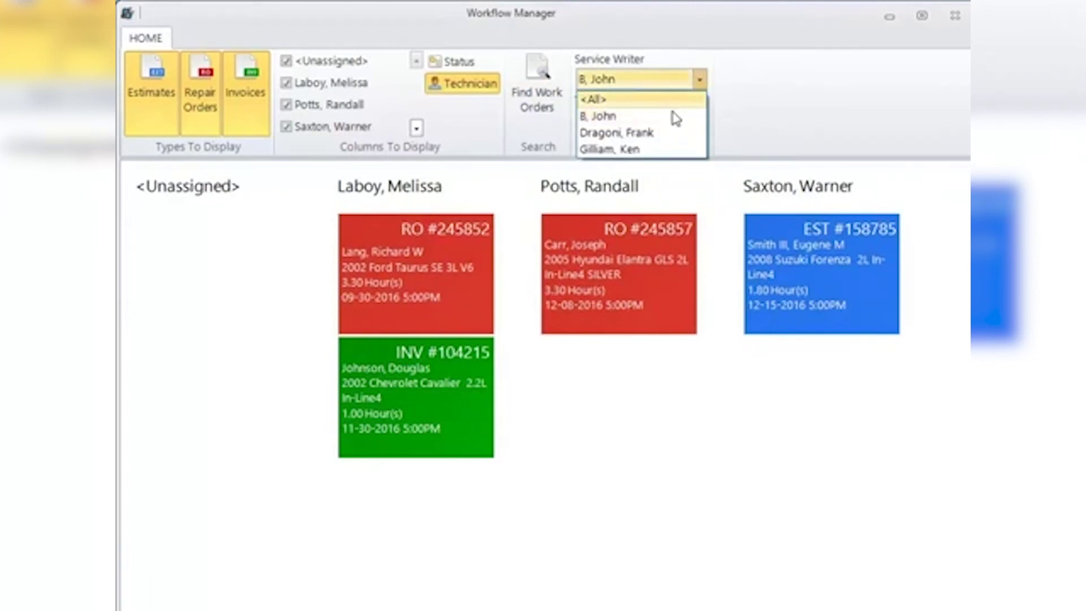
left_click(662, 134)
left_click(700, 80)
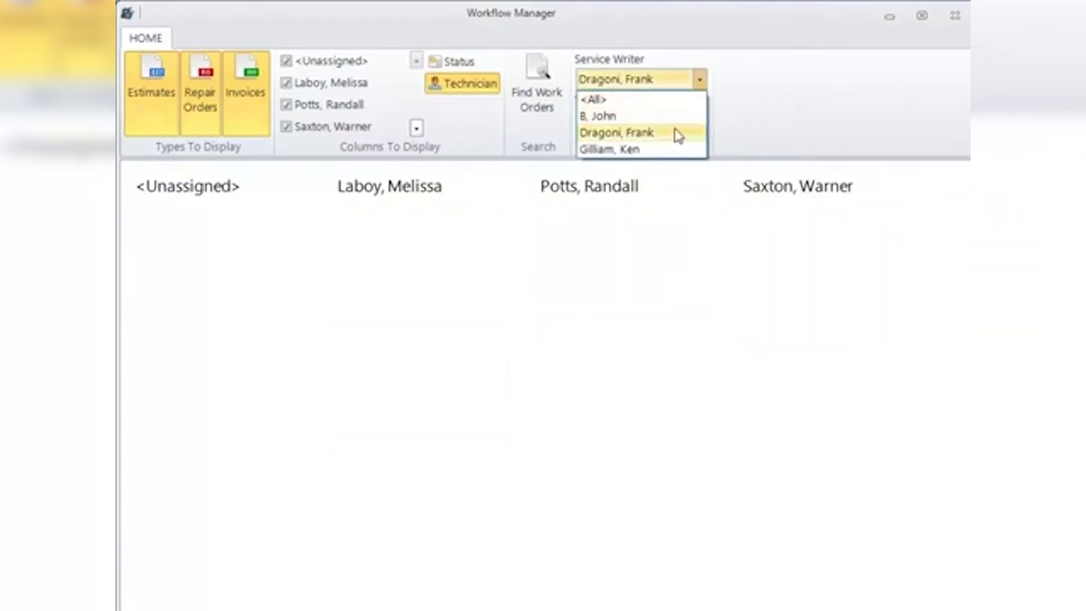
left_click(669, 149)
left_click(697, 81)
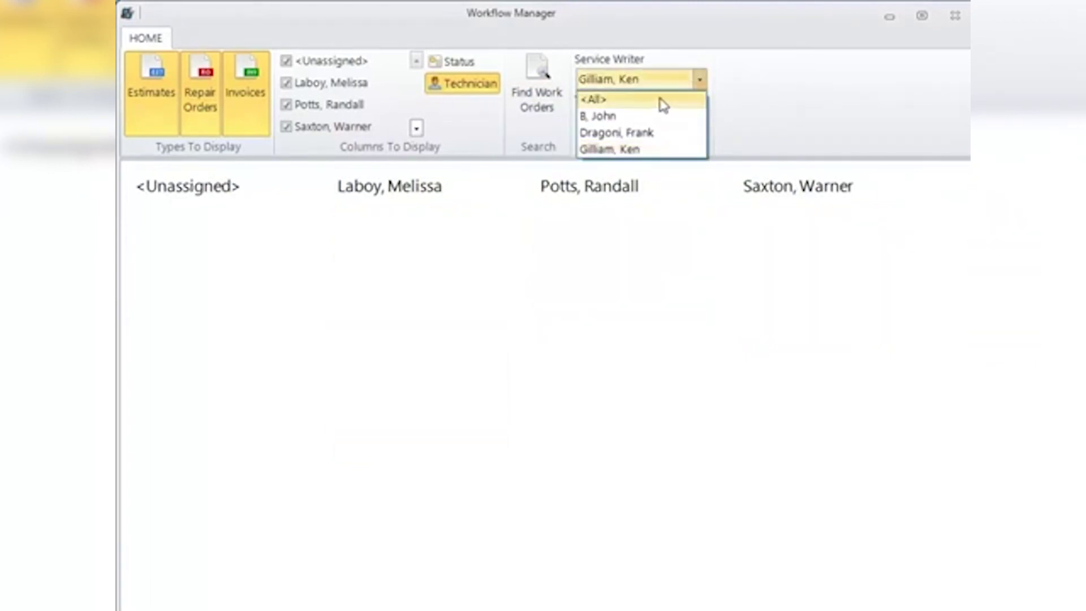
left_click(661, 102)
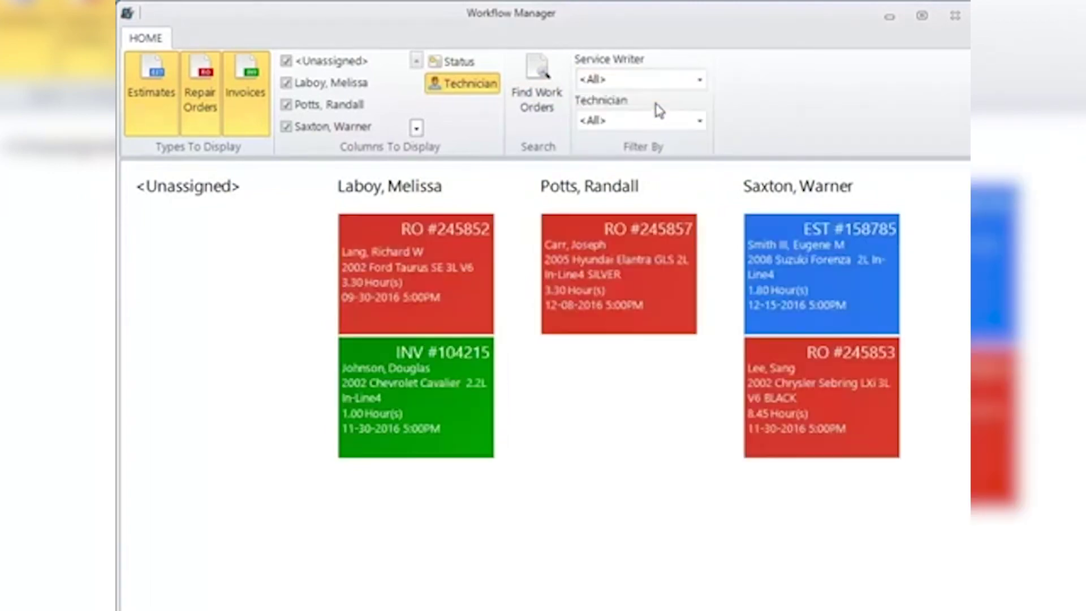
- Filter the workflow board by the first and second technicians in turn and restore the Technician filter to <All>
left_click(701, 121)
left_click(672, 158)
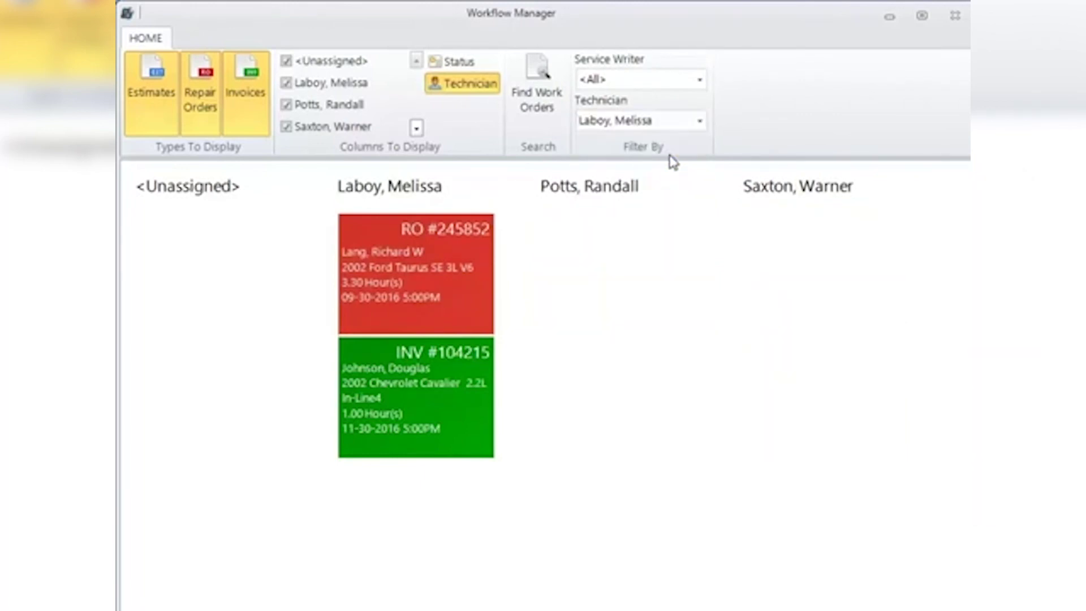
left_click(699, 121)
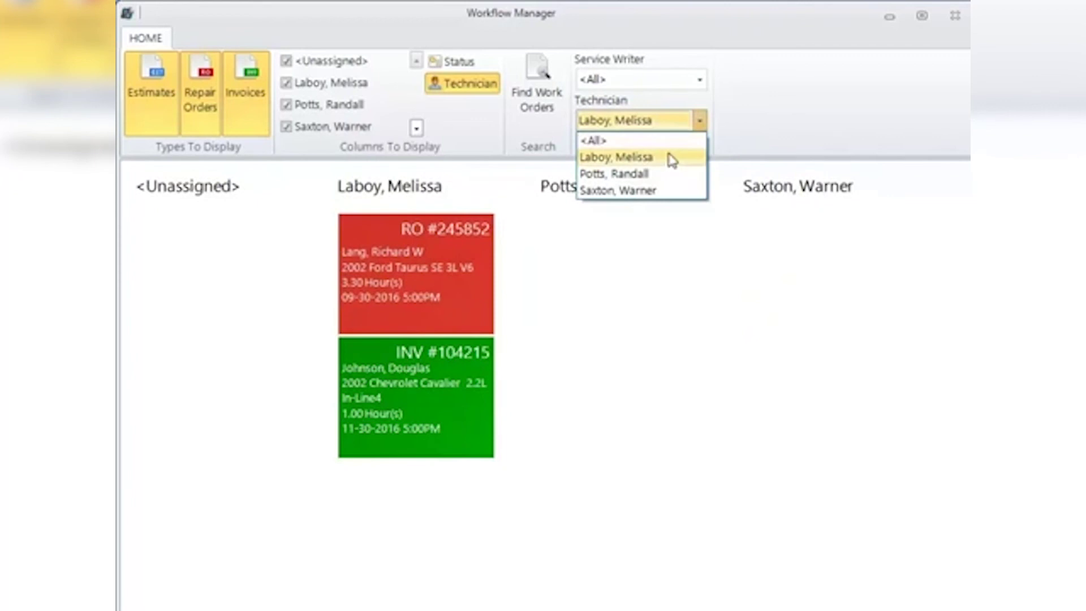
left_click(664, 179)
left_click(700, 121)
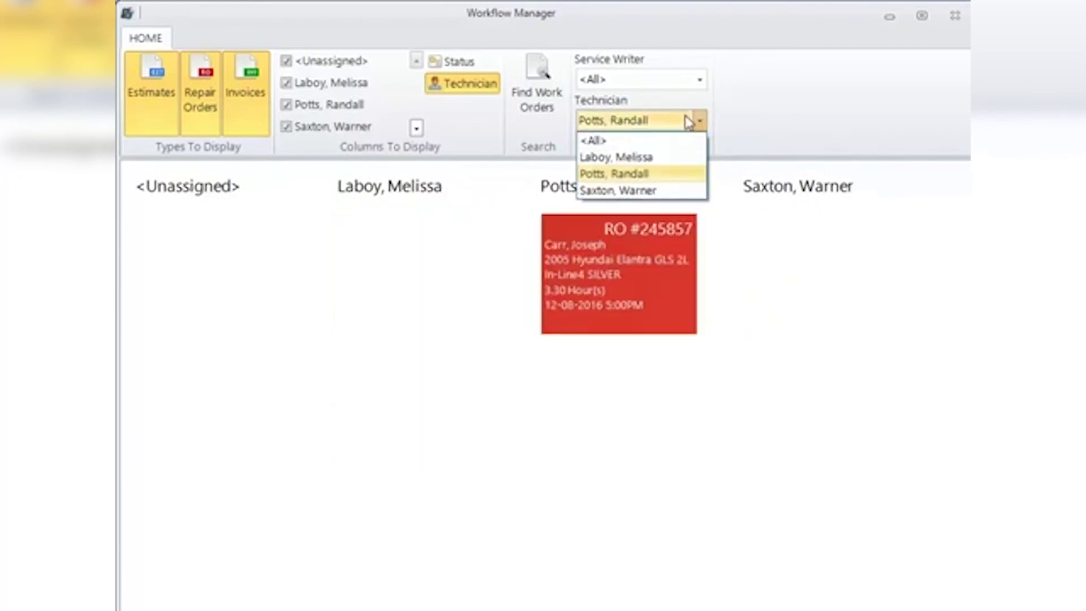
left_click(660, 140)
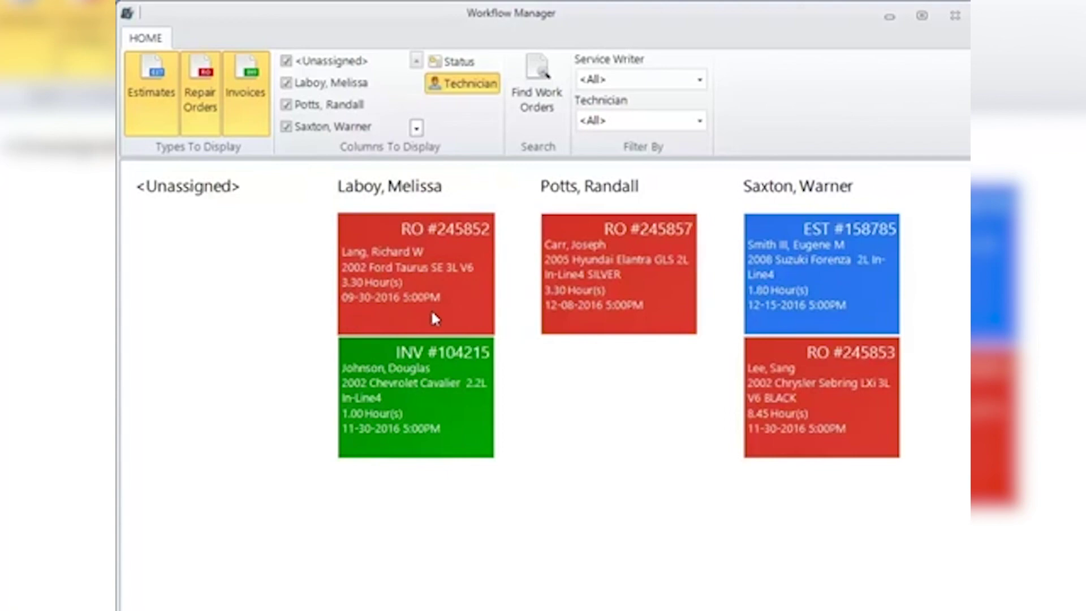
- Review the details of the 2002 Ford Taurus repair order, keeping its assigned technician, and of the 2008 Suzuki Forenza estimate
left_click(356, 262)
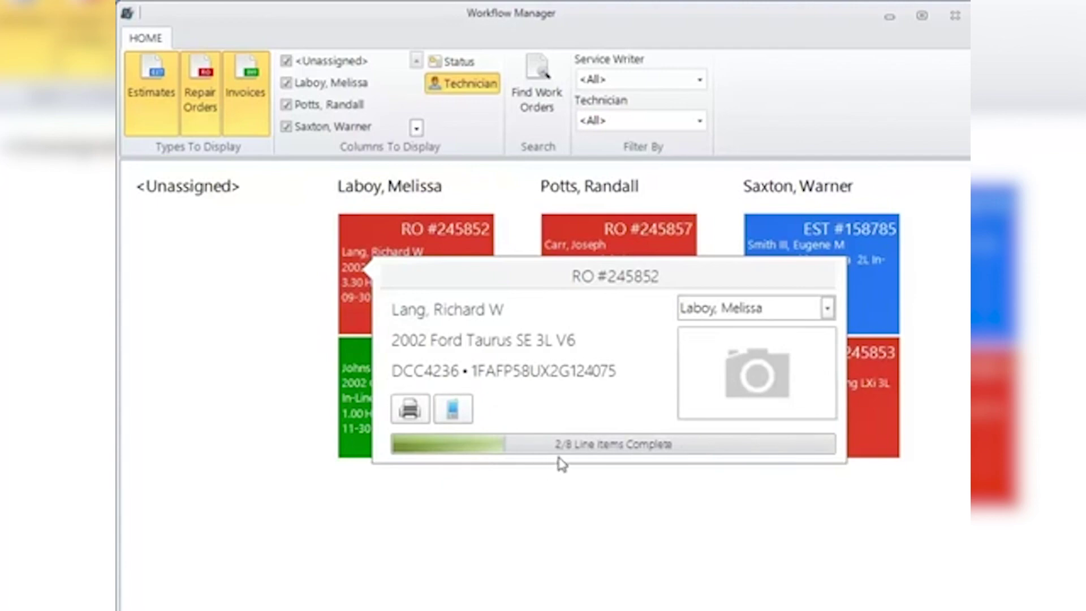
left_click(828, 308)
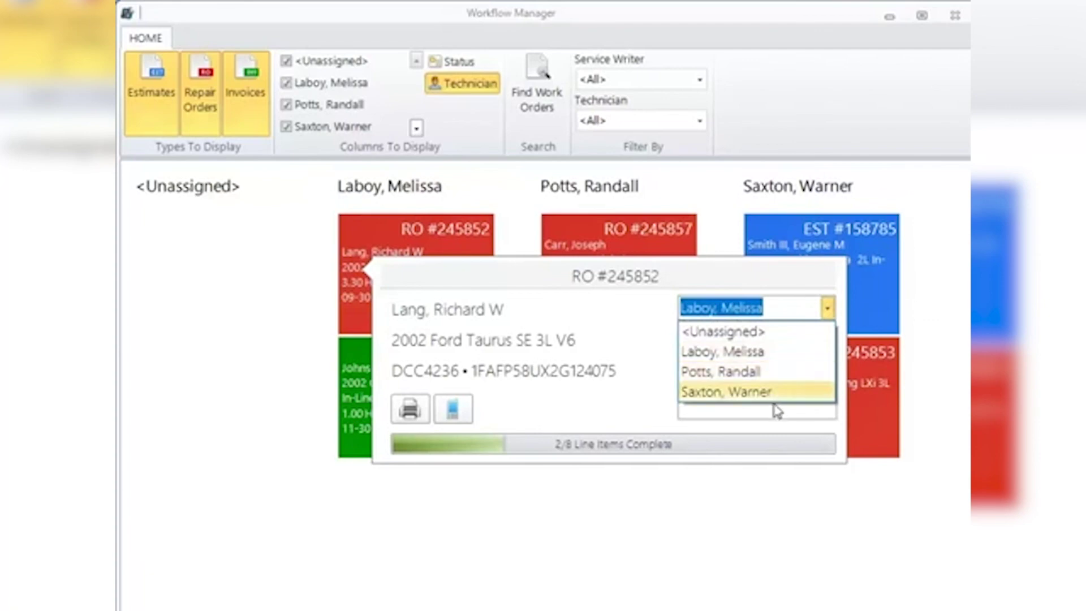
left_click(768, 356)
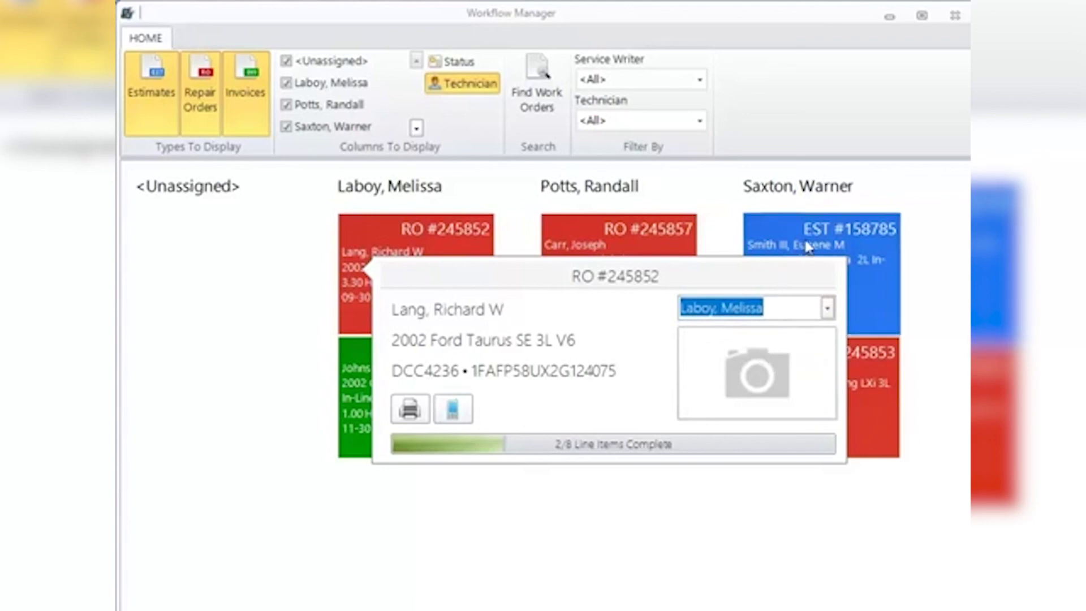
left_click(856, 237)
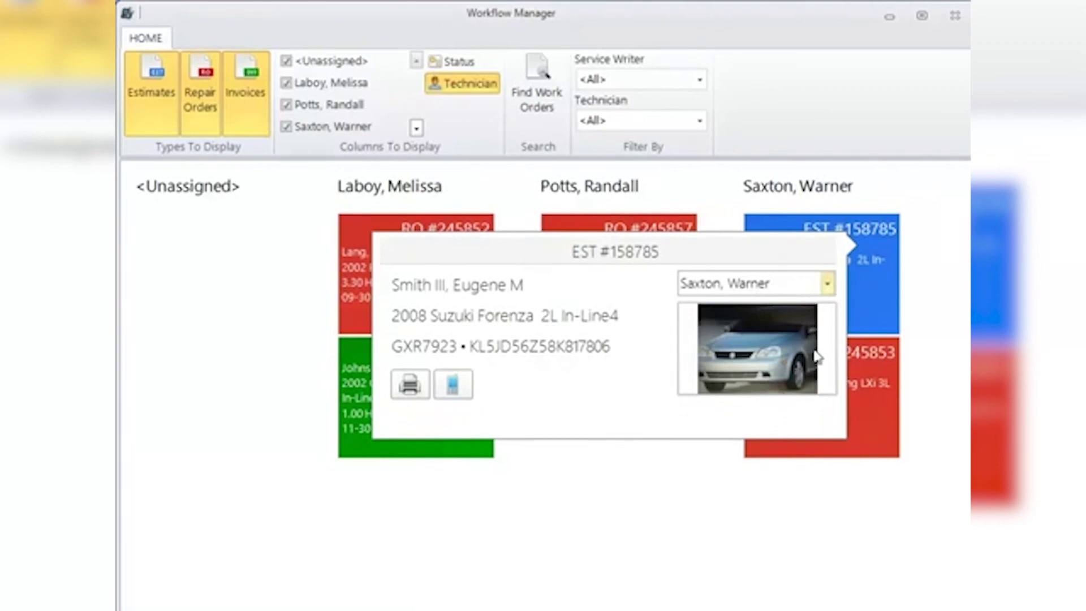
left_click(885, 194)
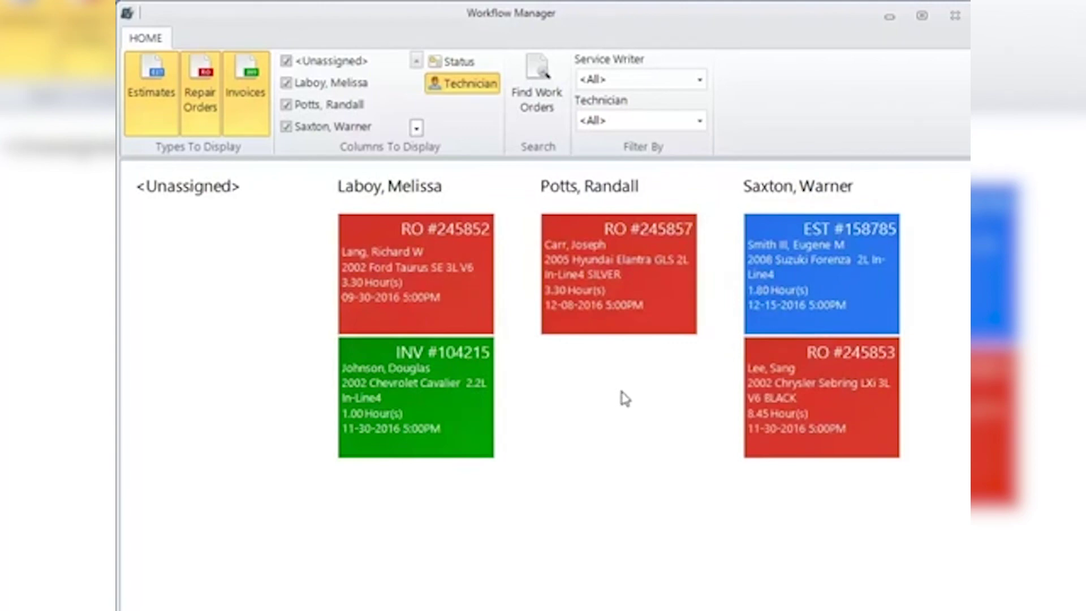
- Try to move the 2002 Chrysler Sebring repair order to the first technician's column
left_click(781, 404)
left_click_drag(782, 406, 340, 208)
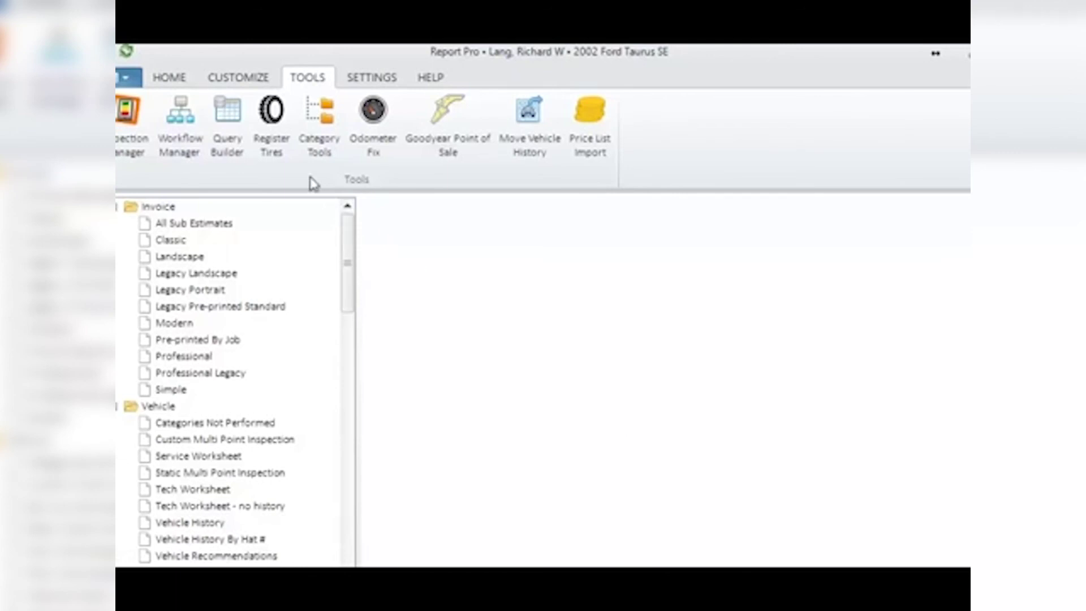
- Open the Tire Registration tool from the main Report Pro window
left_click(270, 119)
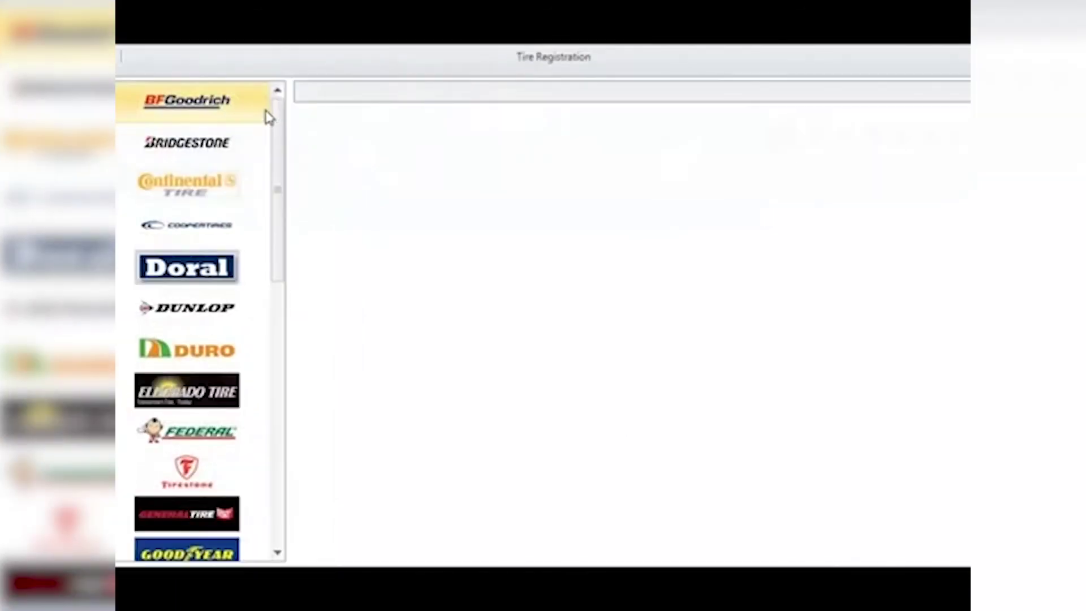
- Open the Federal tire registration form and review its customer, tire and dealer information sections
left_click(212, 439)
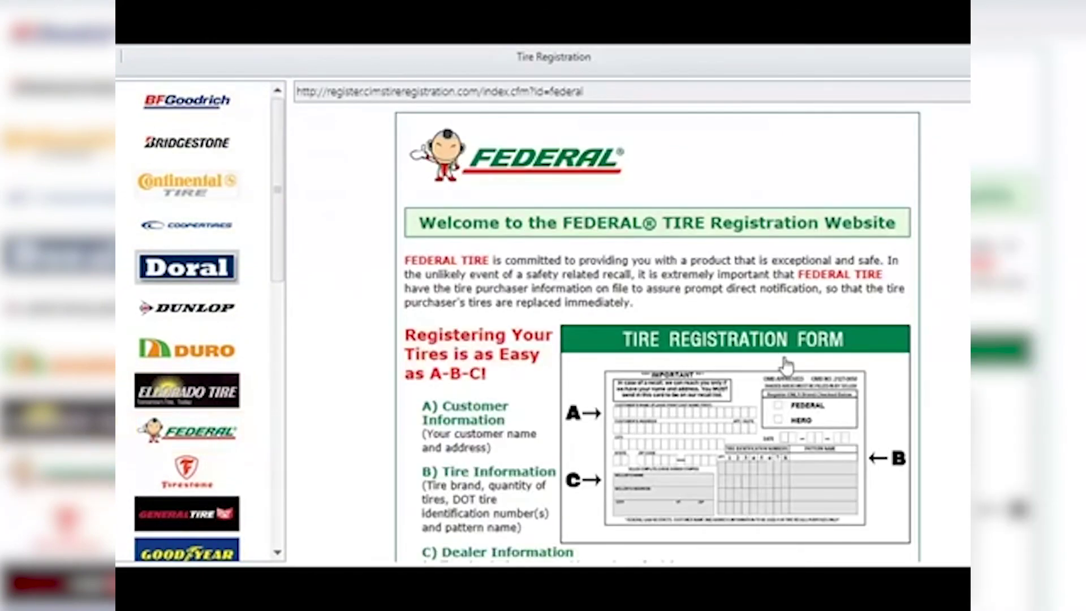
scroll(628, 379, "down", 3)
scroll(631, 377, "down", 5)
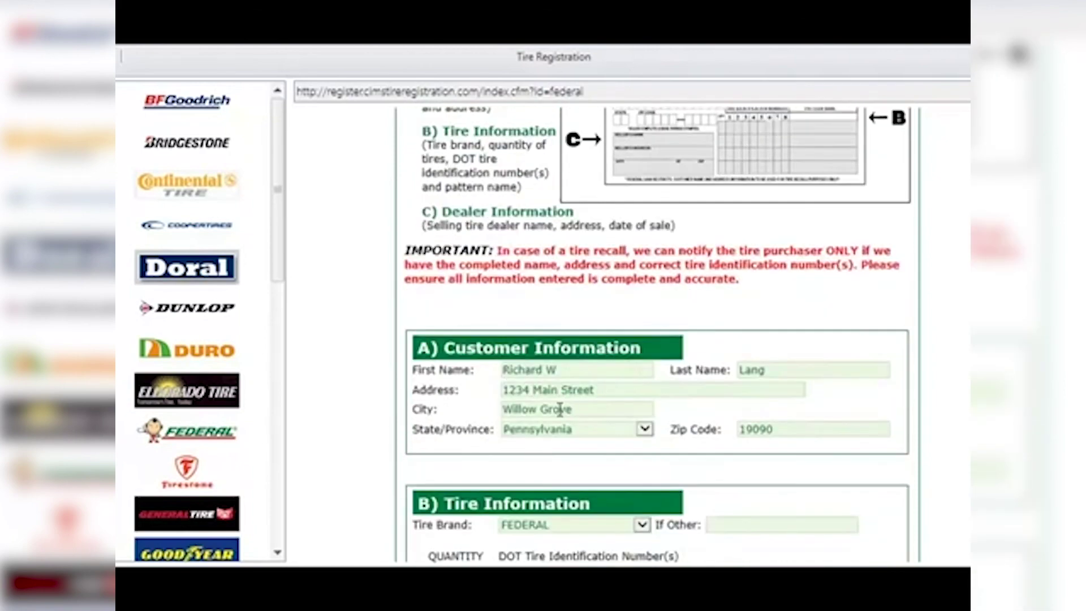
scroll(572, 451, "down", 5)
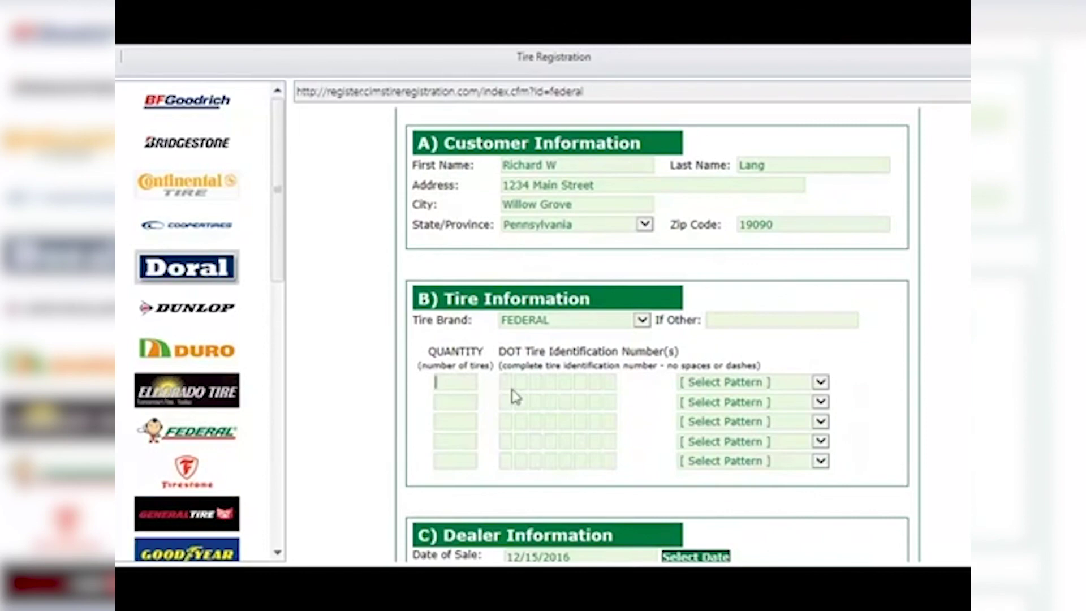
scroll(512, 399, "down", 3)
scroll(513, 399, "up", 5)
scroll(510, 399, "down", 6)
scroll(511, 398, "down", 2)
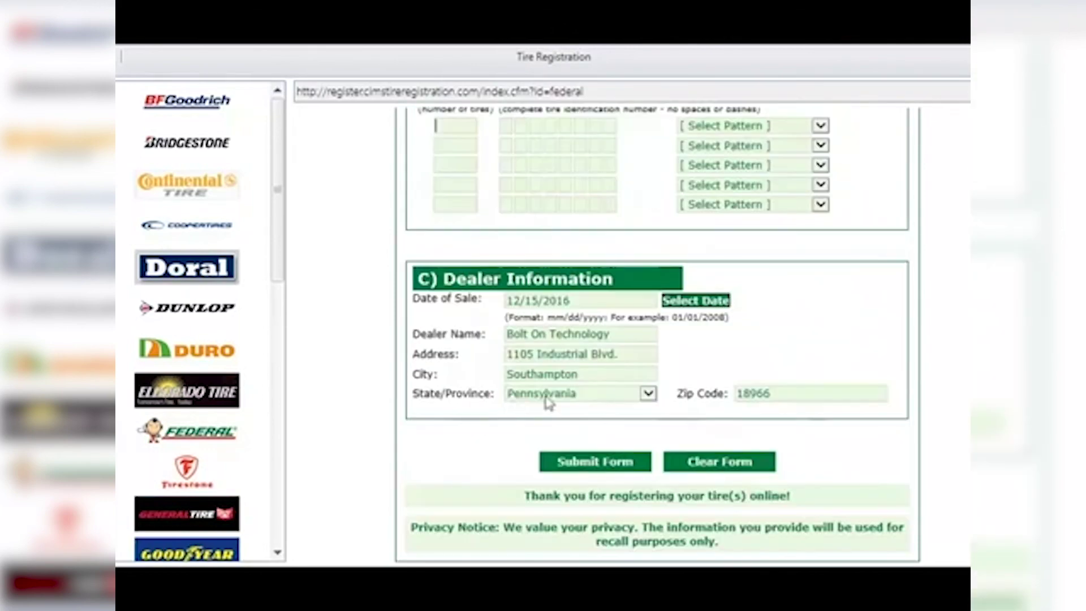
scroll(518, 345, "up", 5)
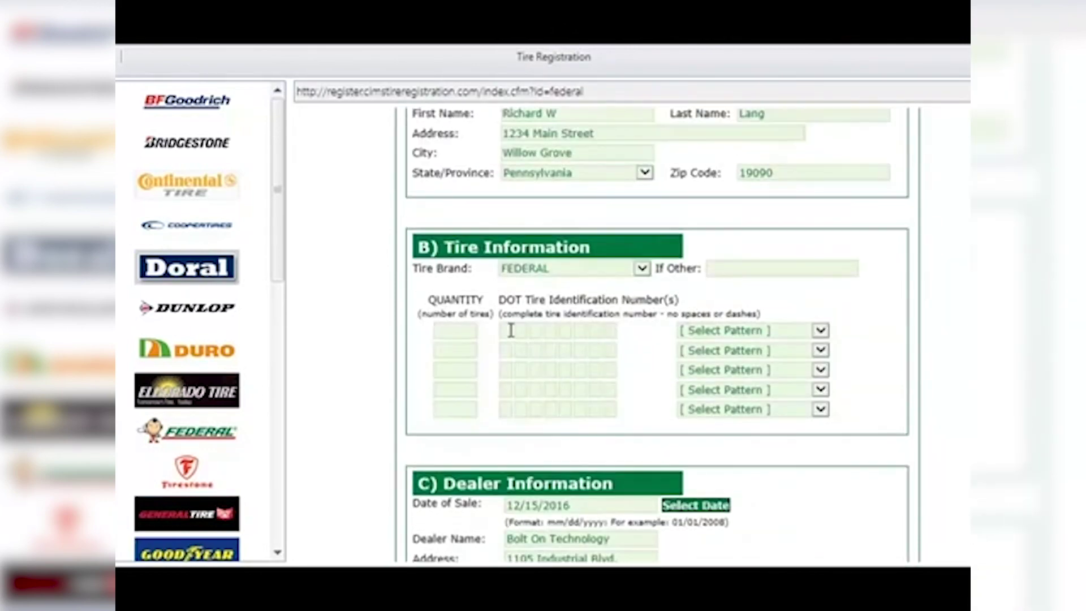
- Enter quantity 4 and DOT tire identification number 11111111 in the first tire row, and open its pattern choices
left_click(491, 328)
type("4")
left_click(510, 334)
type("11111111")
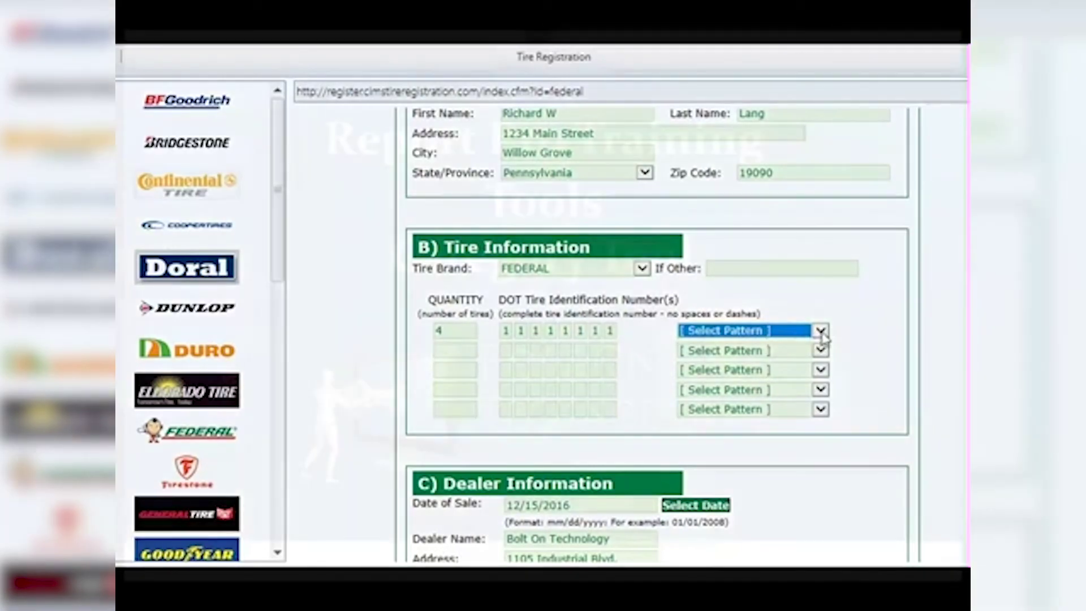
left_click(820, 331)
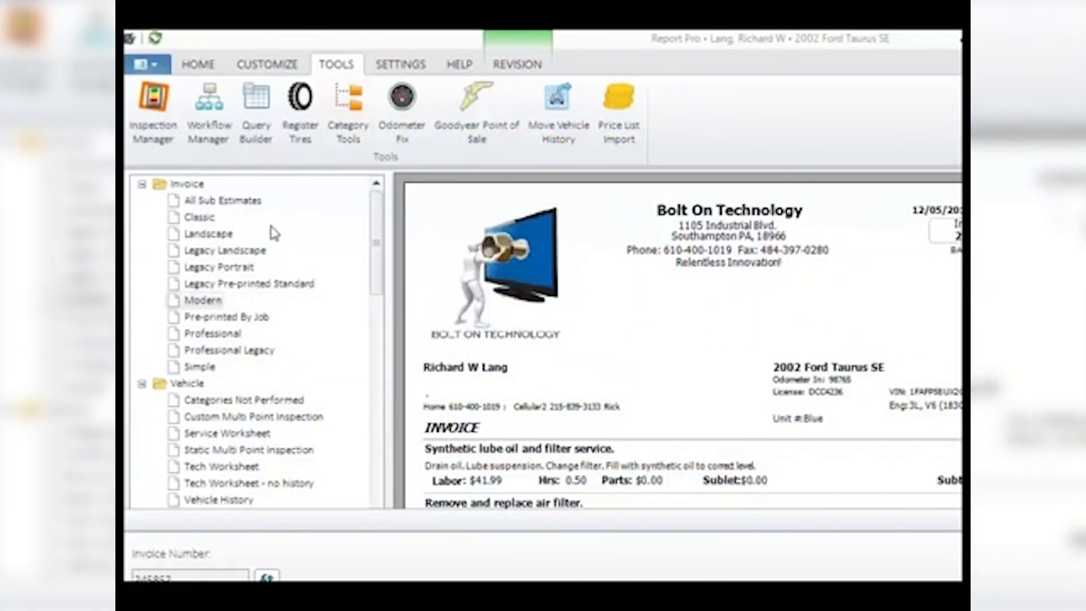
- Look through the report list, focusing on the Accounting reports that depend on categories
scroll(271, 238, "down", 7)
scroll(270, 237, "down", 8)
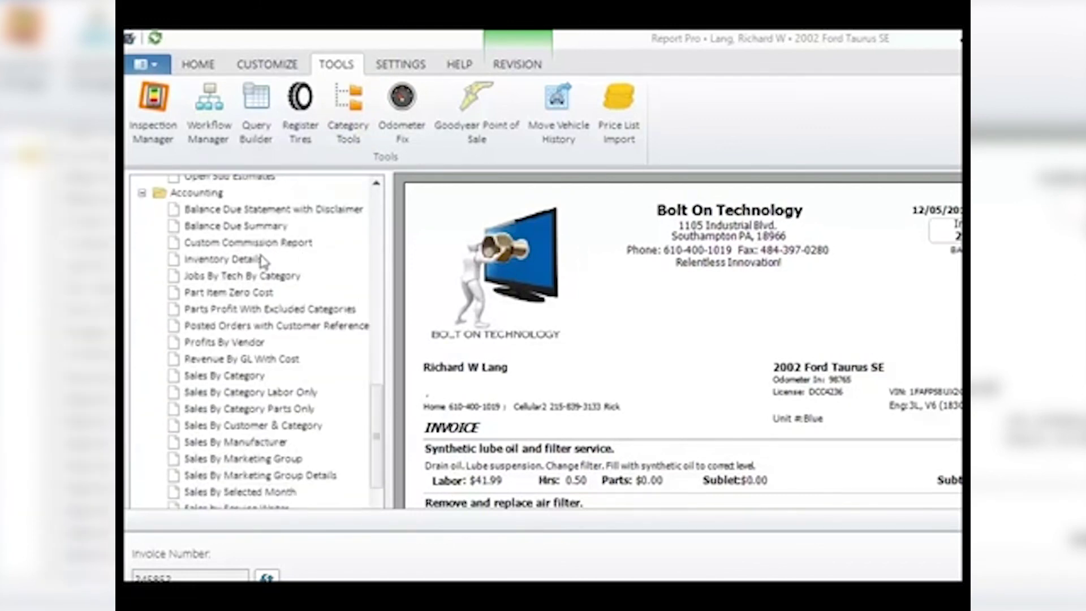
scroll(270, 291, "down", 5)
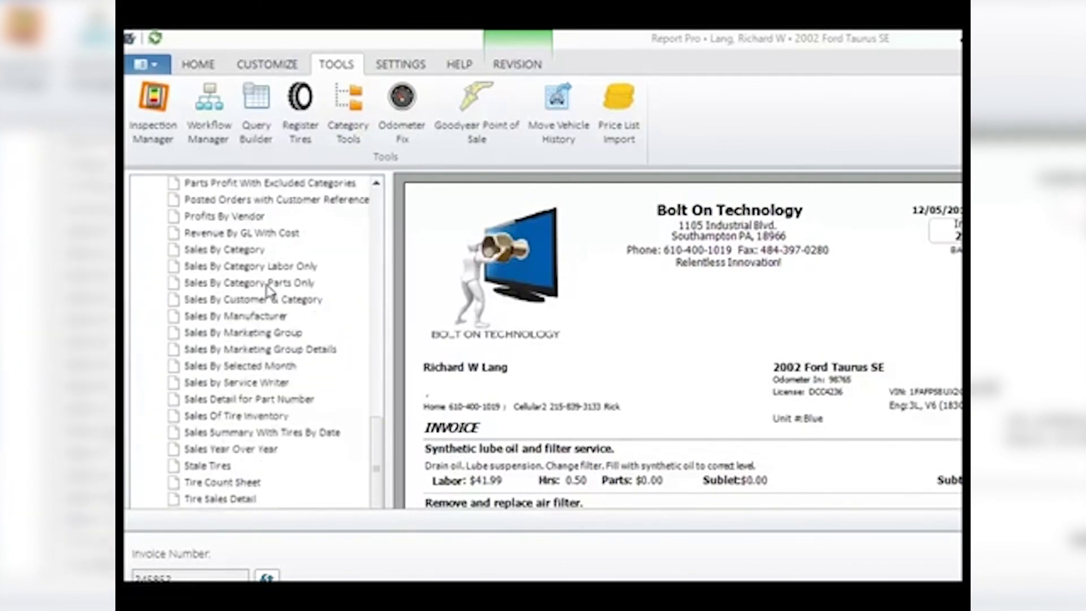
scroll(269, 291, "down", 1)
scroll(269, 292, "up", 4)
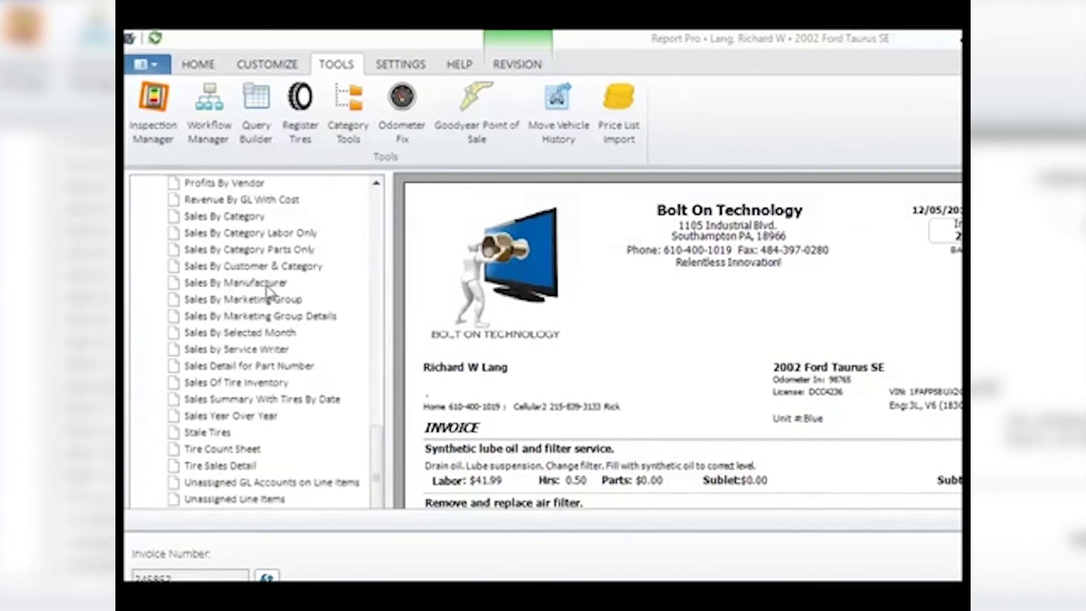
scroll(270, 291, "up", 5)
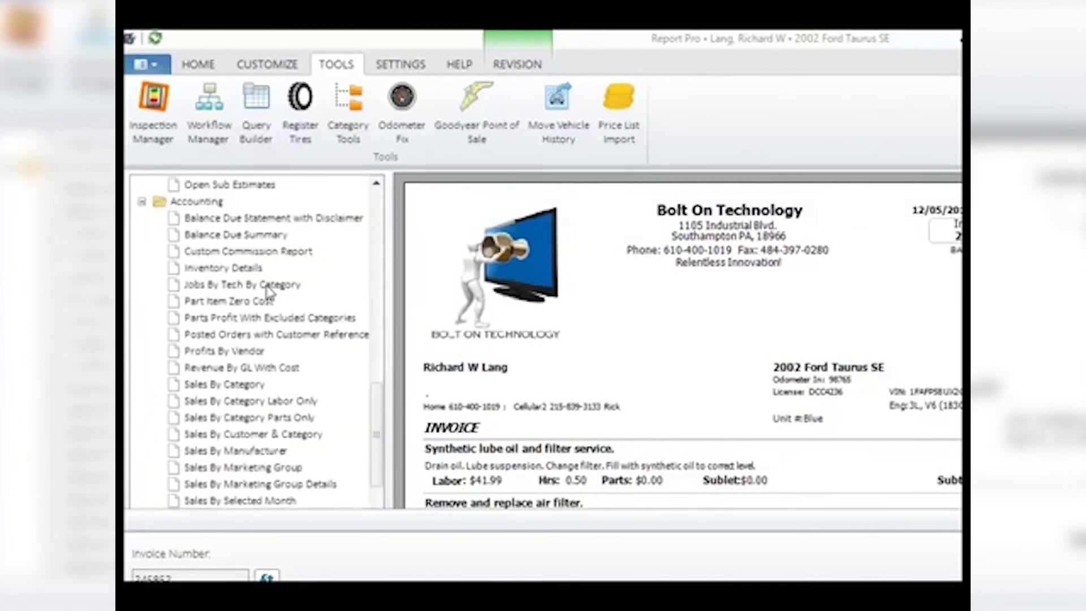
- Use Category Tools to unassign all history line items from the Maintenance category
left_click(348, 110)
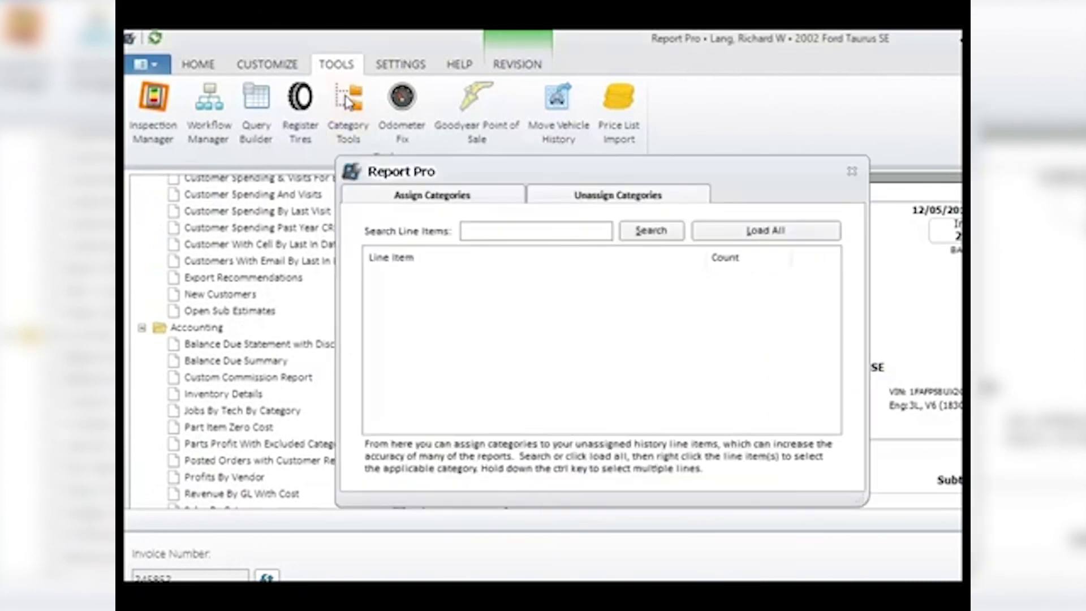
left_click(588, 195)
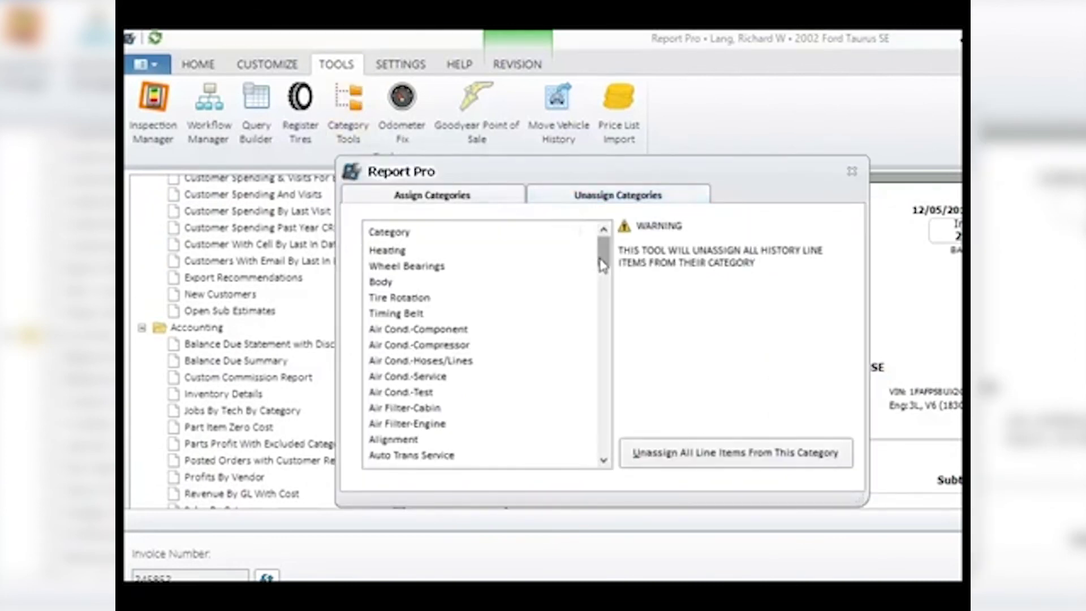
left_click_drag(604, 260, 610, 461)
left_click(428, 458)
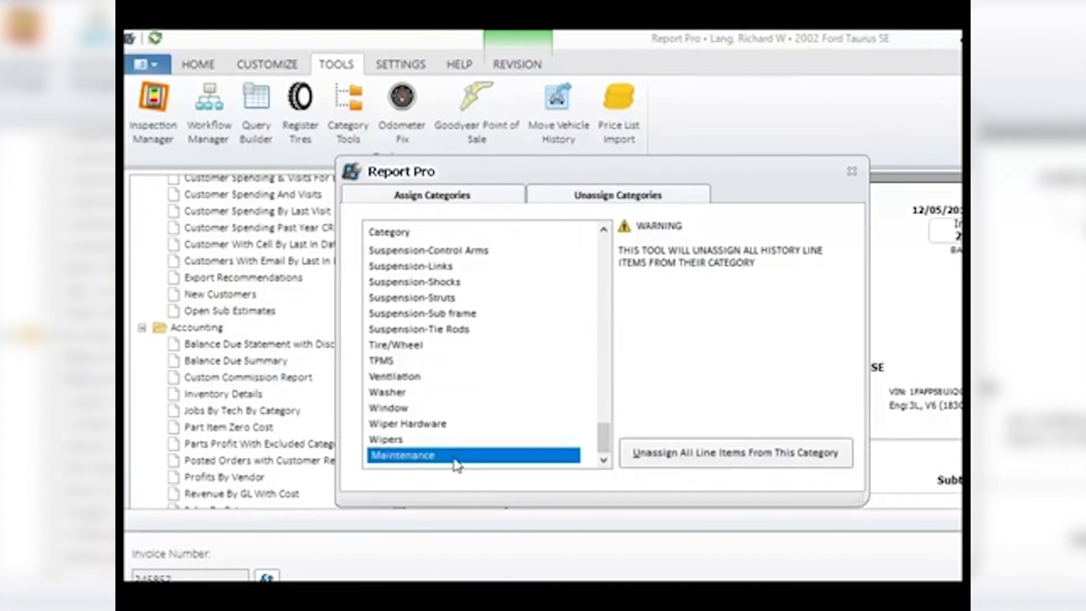
left_click(699, 452)
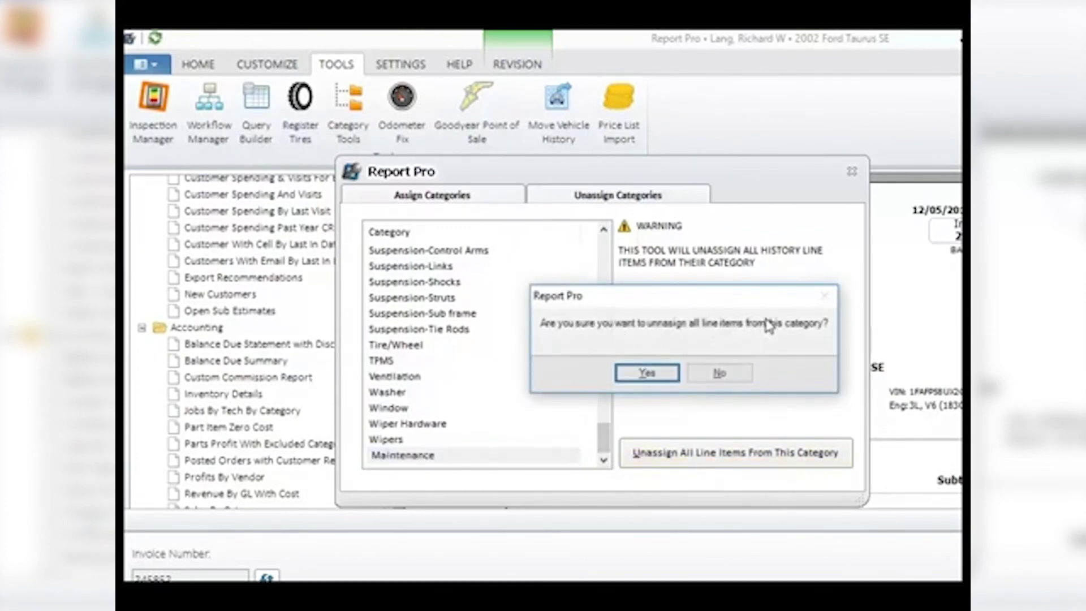
left_click(656, 375)
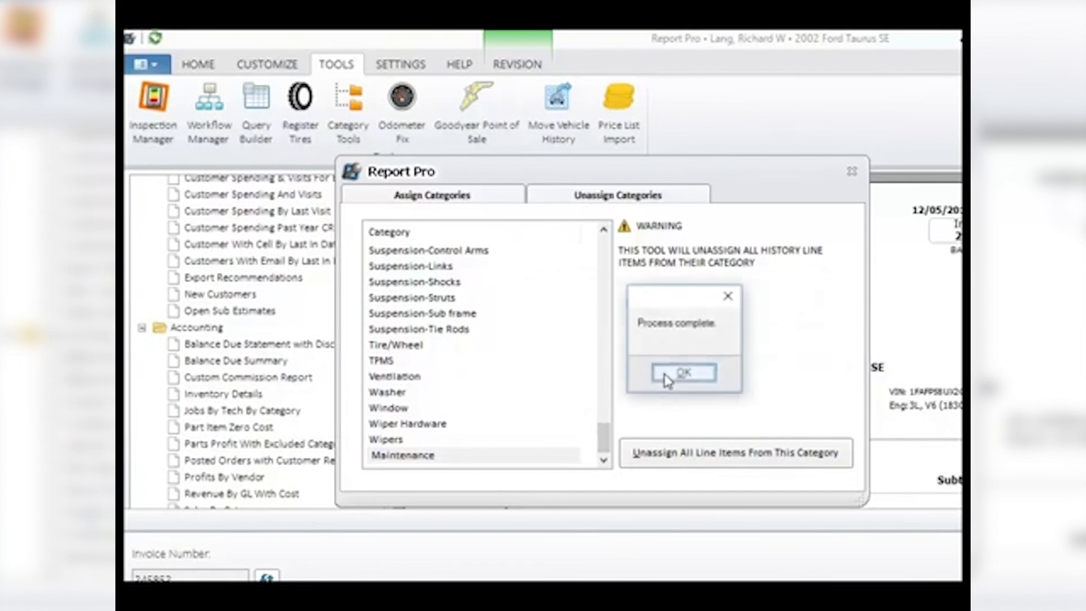
left_click(668, 376)
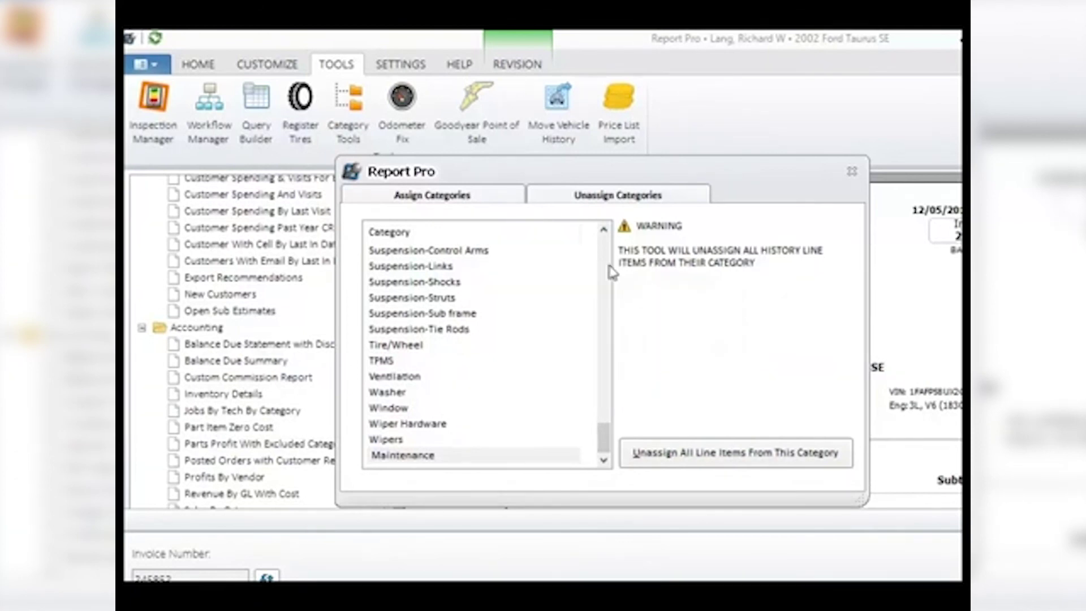
- Search the unassigned line items for "lof" and assign the LOF line item to the Oil Change category
left_click(509, 197)
left_click(512, 226)
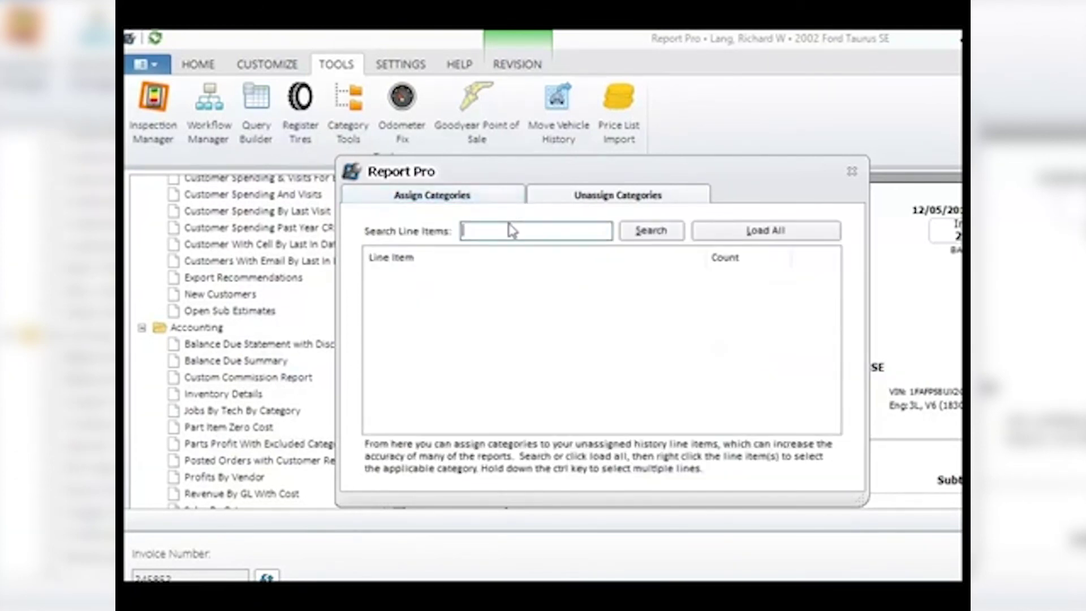
type("lof")
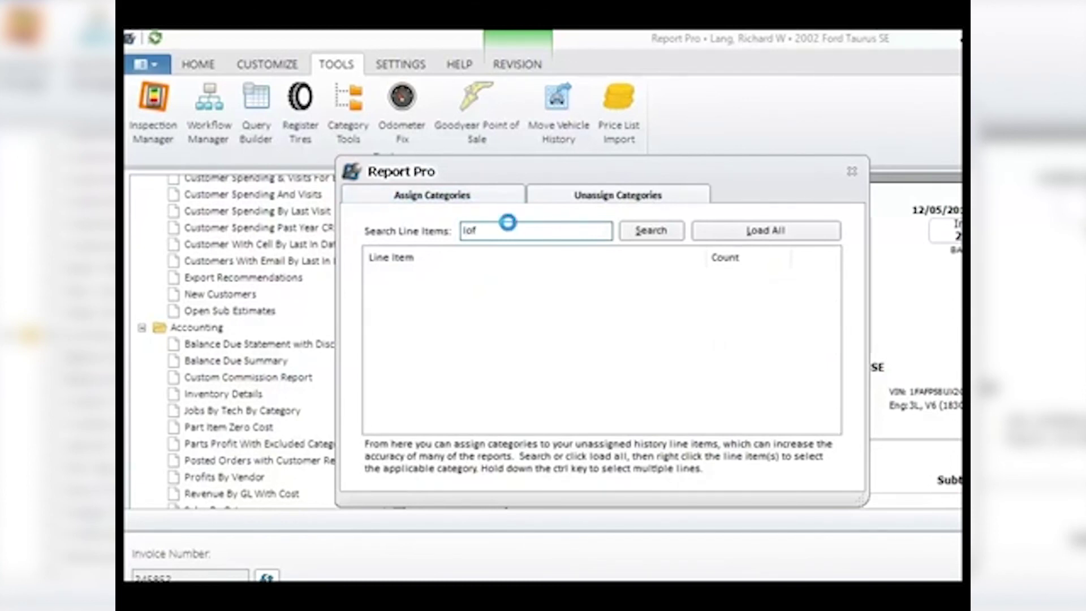
left_click(635, 235)
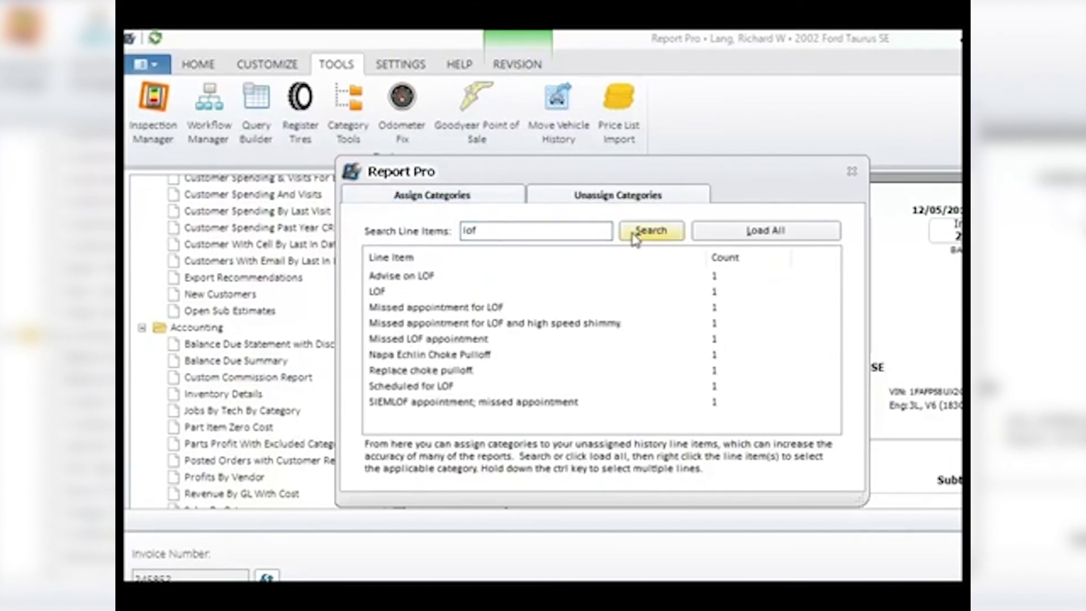
left_click(373, 292)
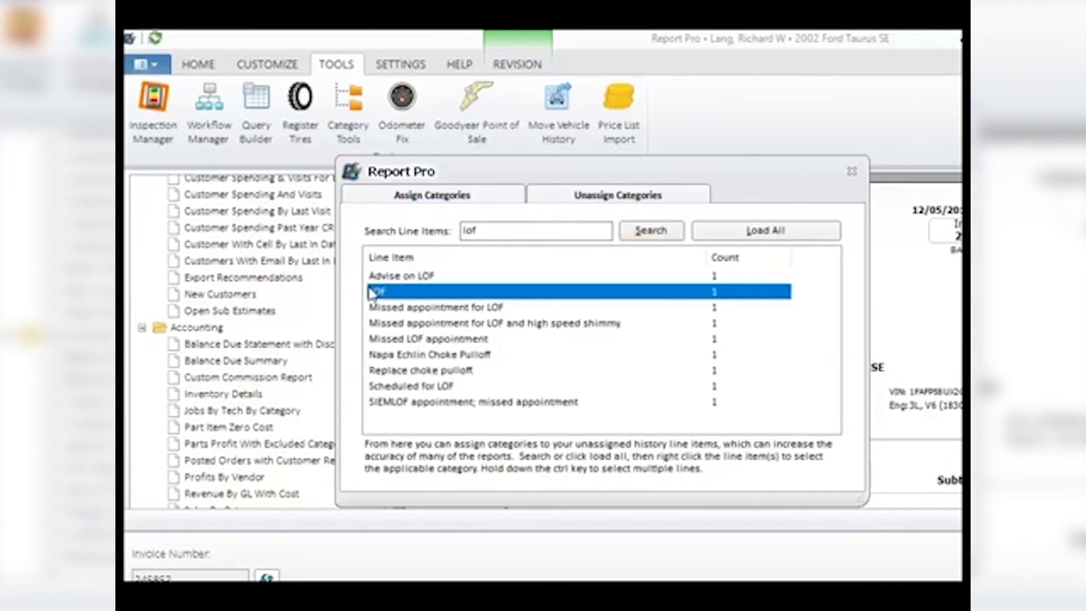
right_click(372, 292)
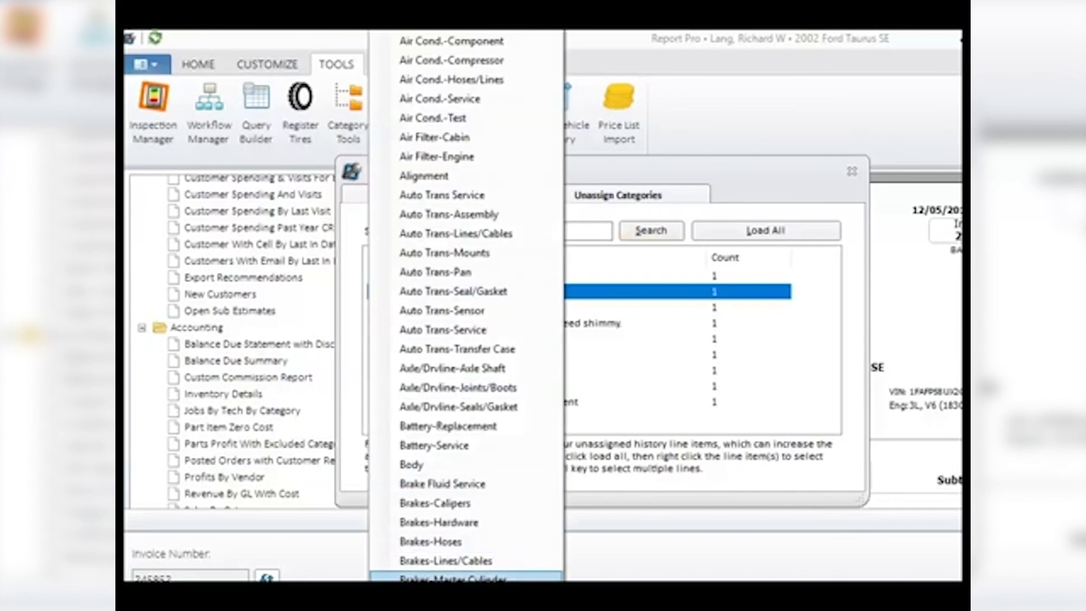
scroll(464, 305, "down", 7)
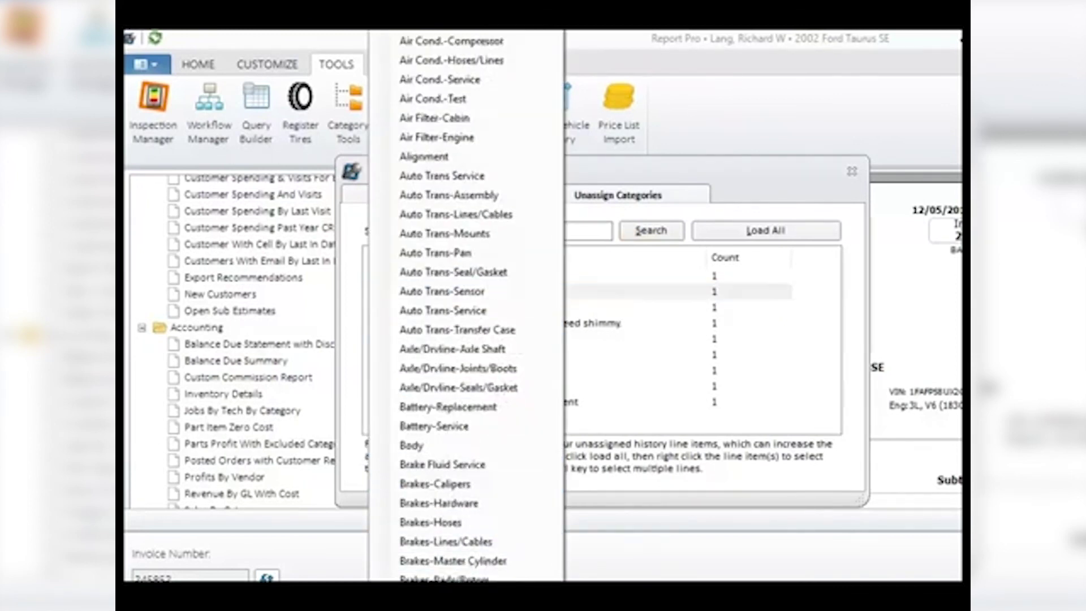
scroll(464, 305, "down", 10)
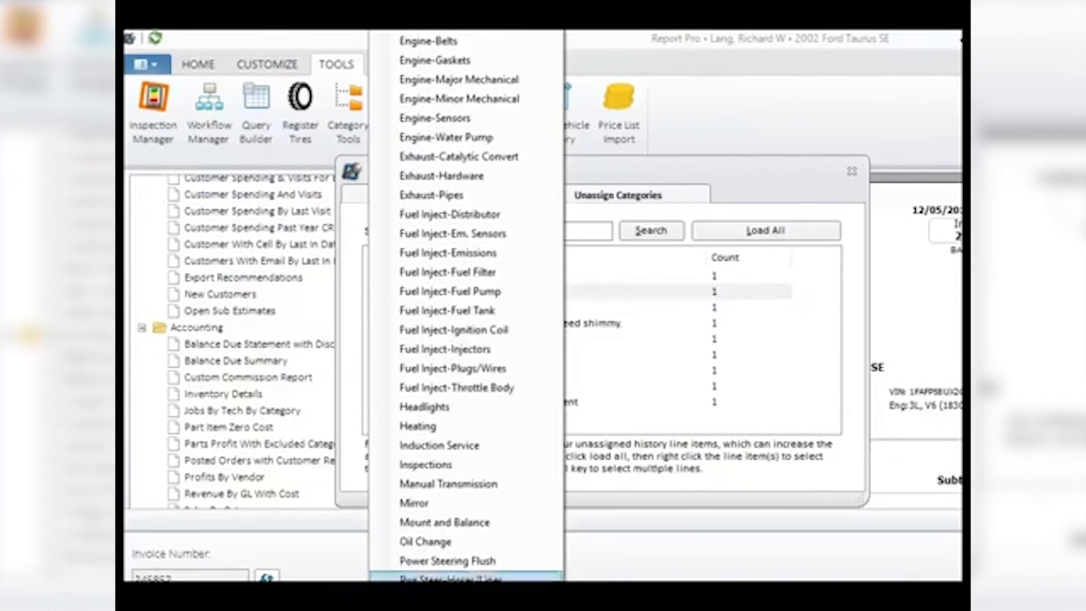
left_click(467, 543)
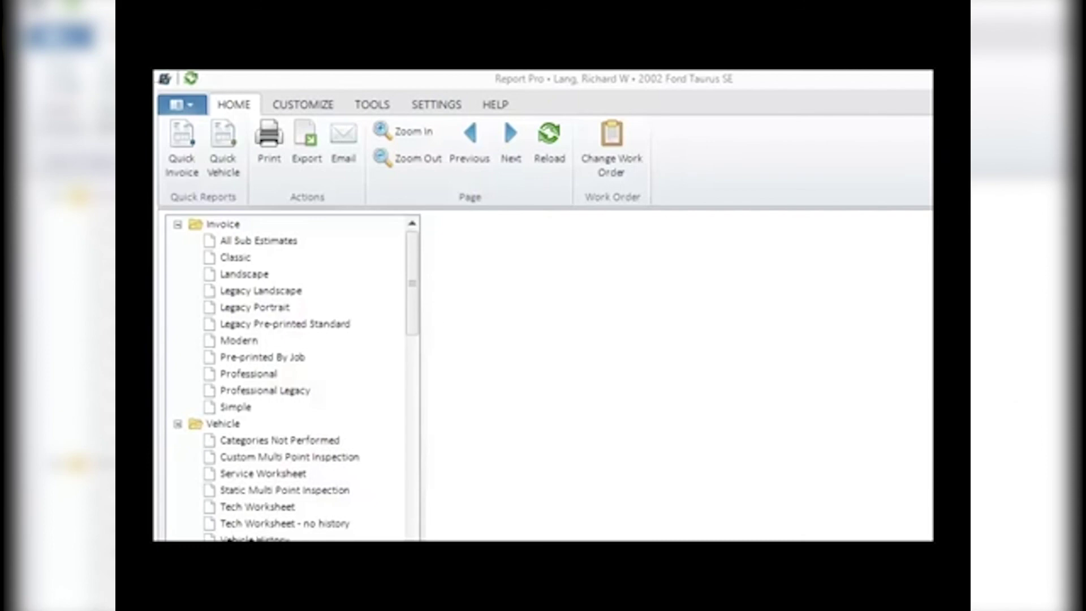
- Start the Odometer Fix tool for the 2002 Ford Taurus and open the 2010-05-10 odometer record for editing
key("alt+Tab")
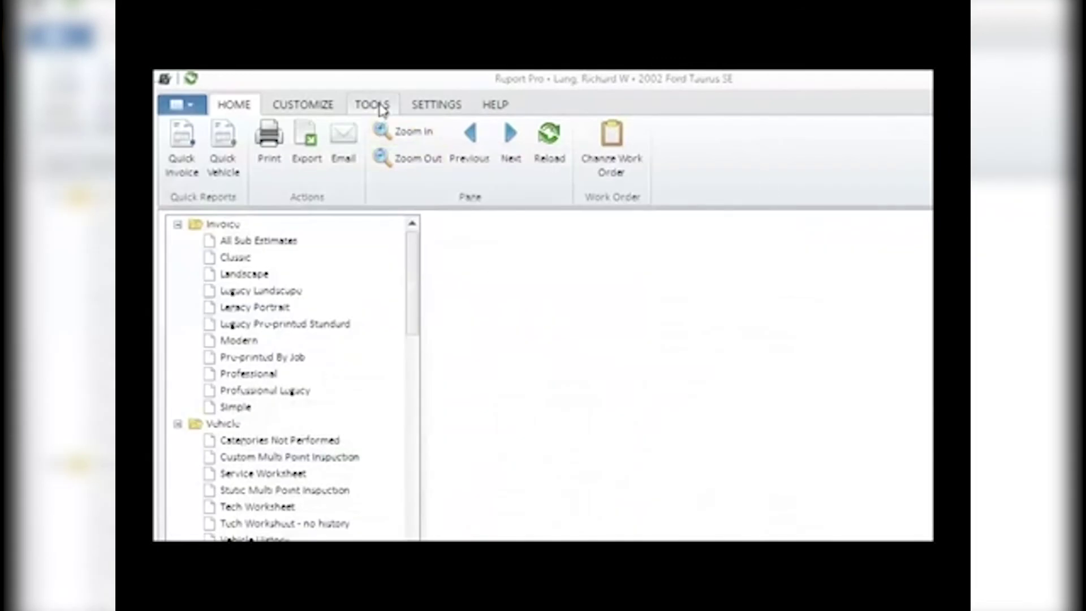
left_click(381, 109)
left_click(435, 141)
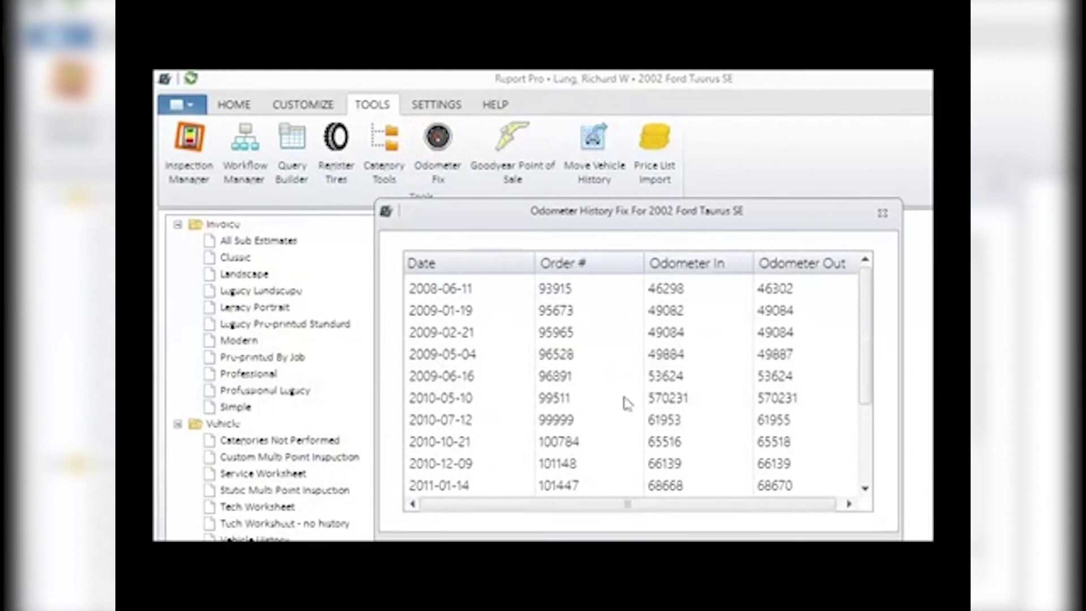
left_click(666, 407)
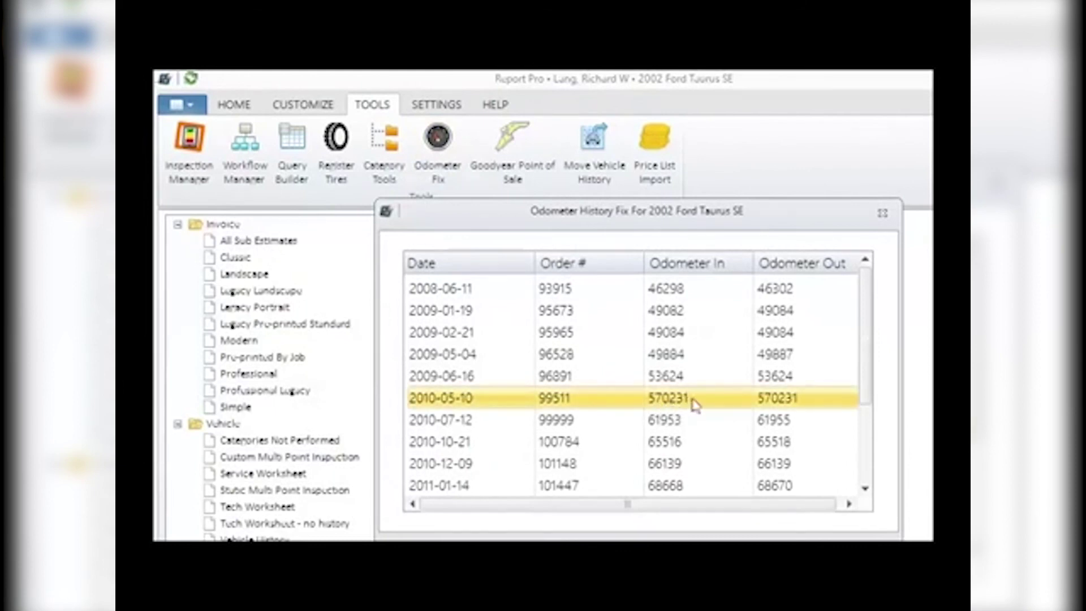
double_click(662, 400)
left_click(538, 366)
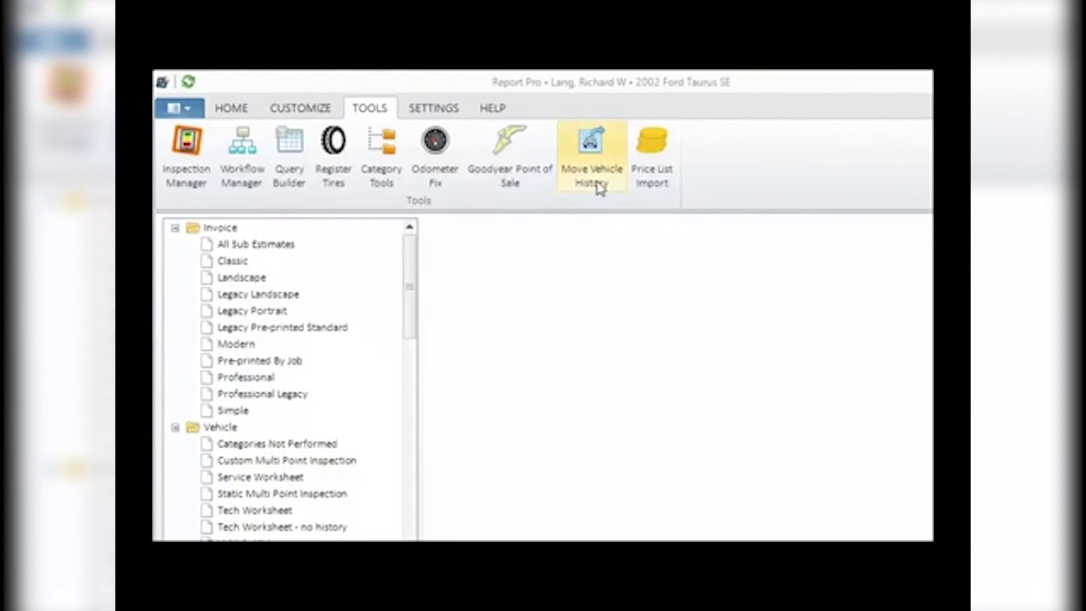
- Start Move Vehicle History, search customers by name with "a", and choose the 2003 Infiniti as the FROM vehicle
left_click(592, 146)
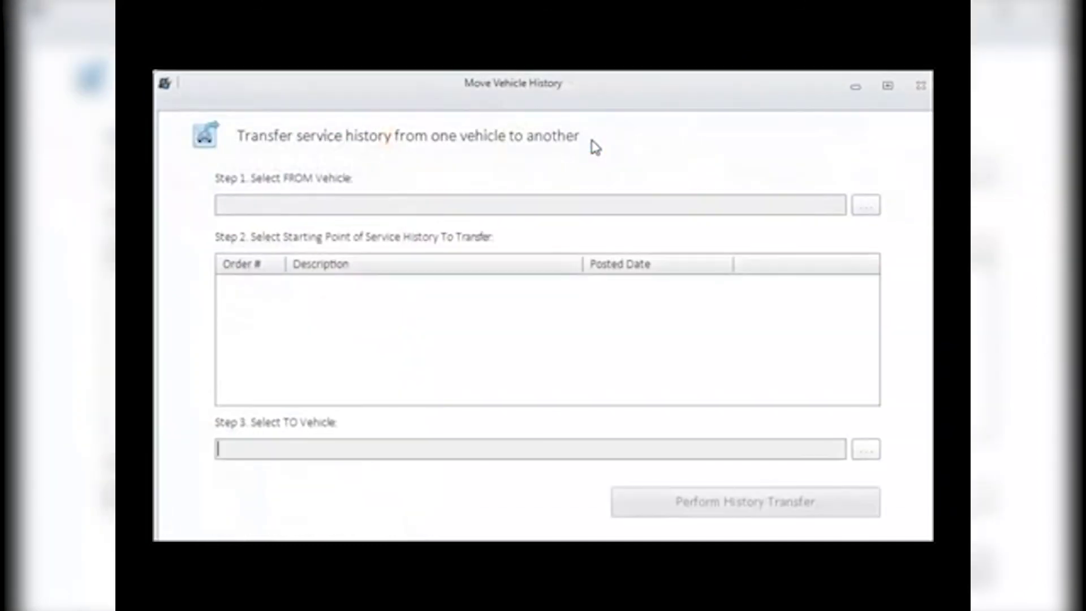
left_click(425, 204)
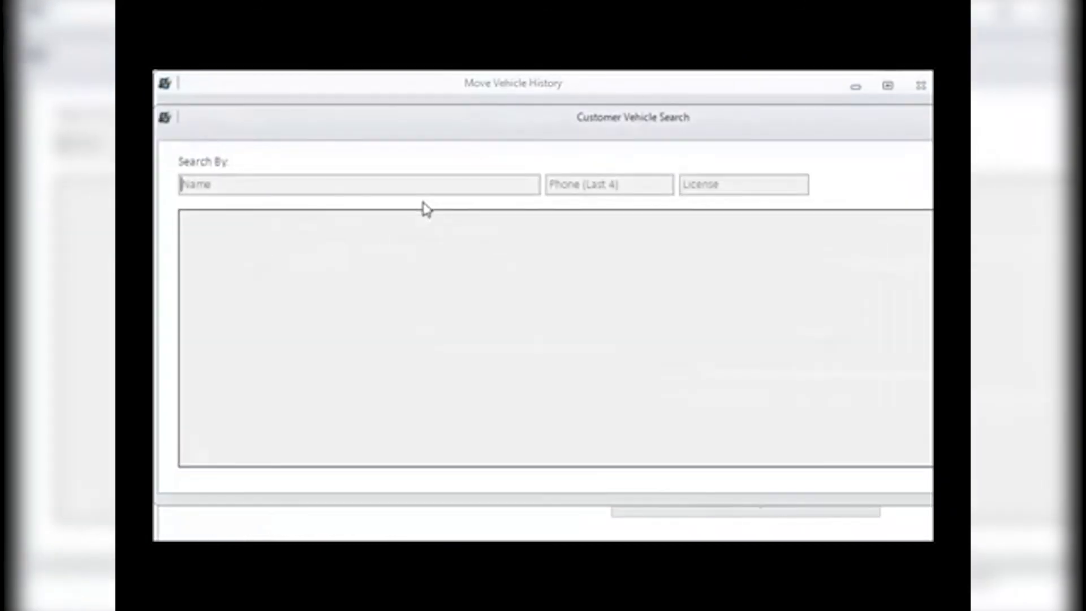
type("a")
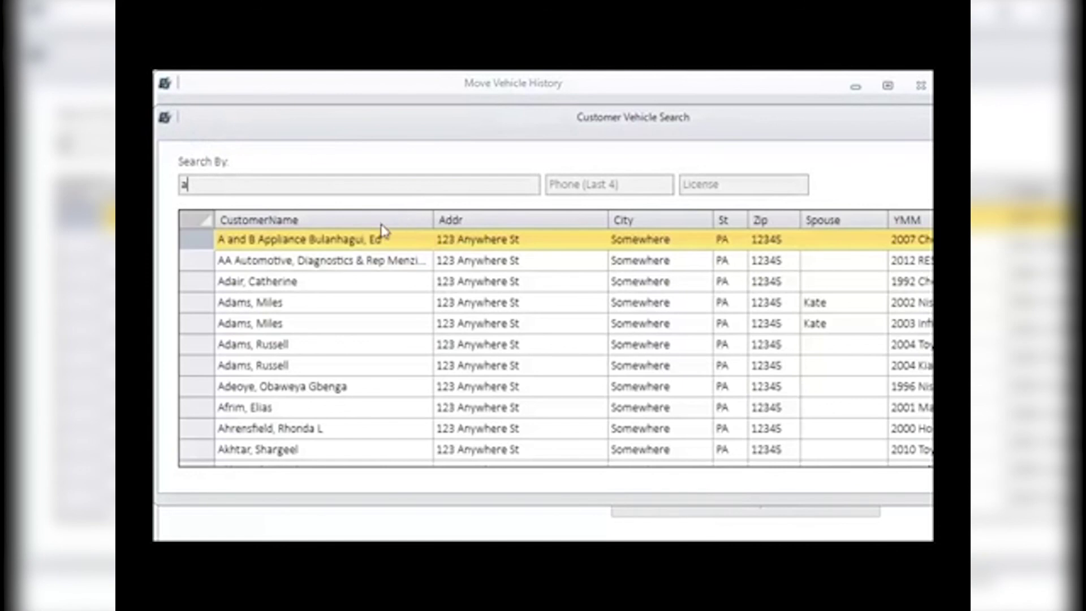
double_click(283, 325)
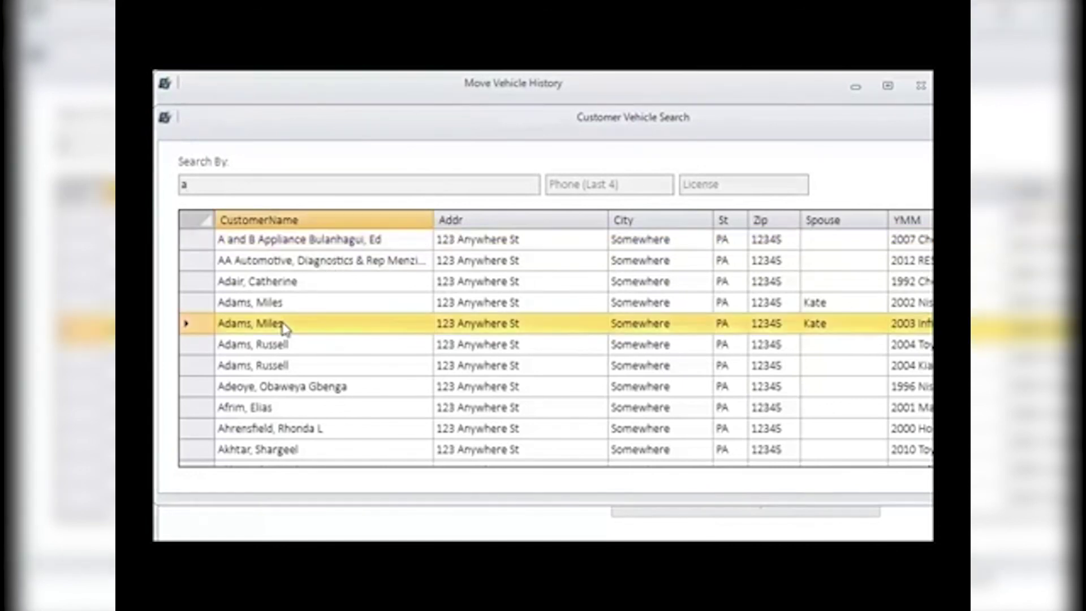